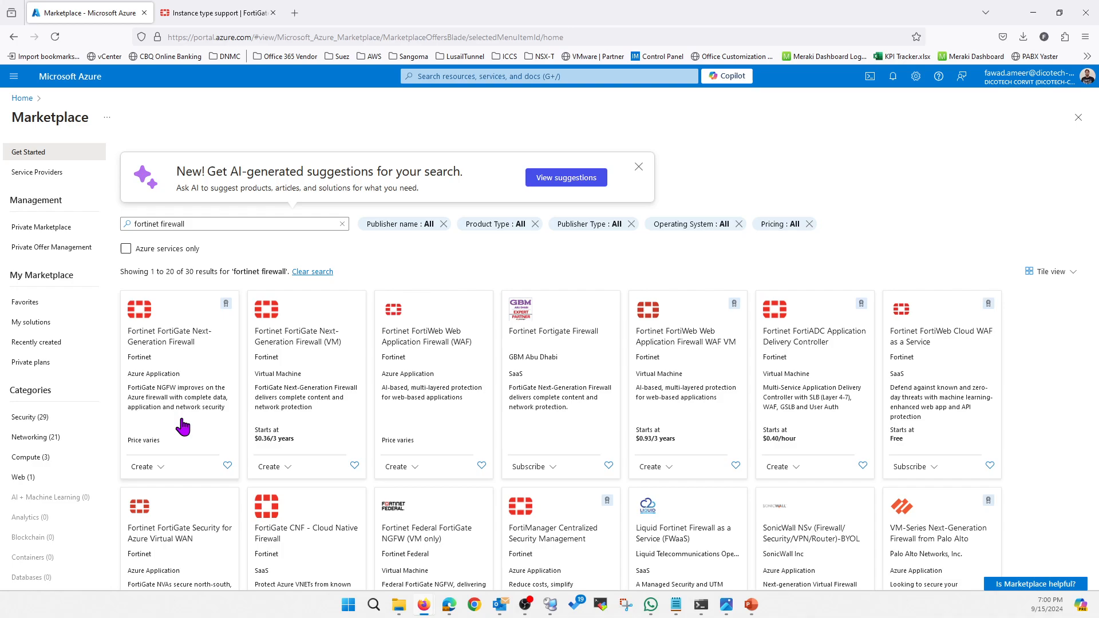
Open the Fortinet FortiGate Next-Generation Firewall Azure Application offer and start creating a Single VM deployment.
{"action": "left_click", "coordinate": [183, 426]}
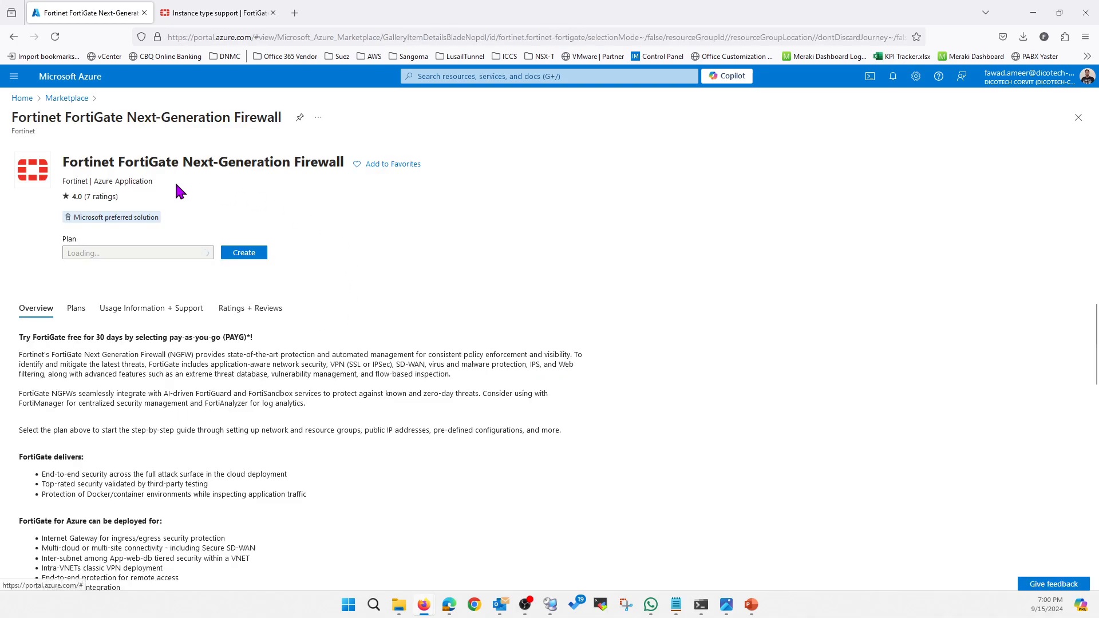
{"action": "left_click", "coordinate": [257, 256]}
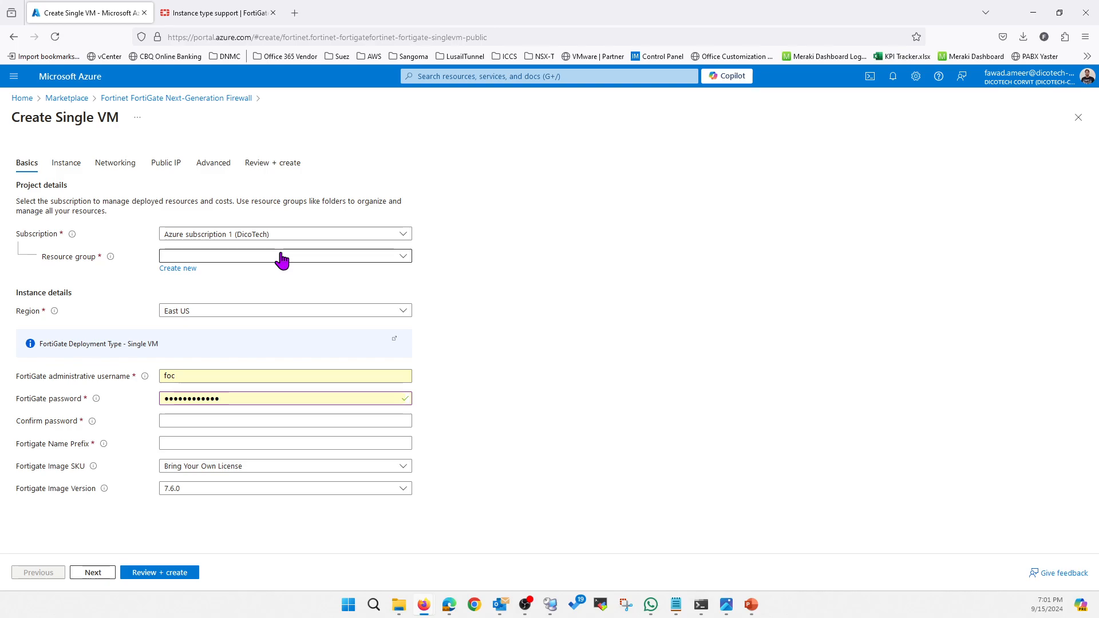
Switch to the PowerPoint slides, review the FOC FortiGate Standalone Architecture diagram, and return to the Azure deployment form.
{"action": "mouse_move", "coordinate": [423, 604]}
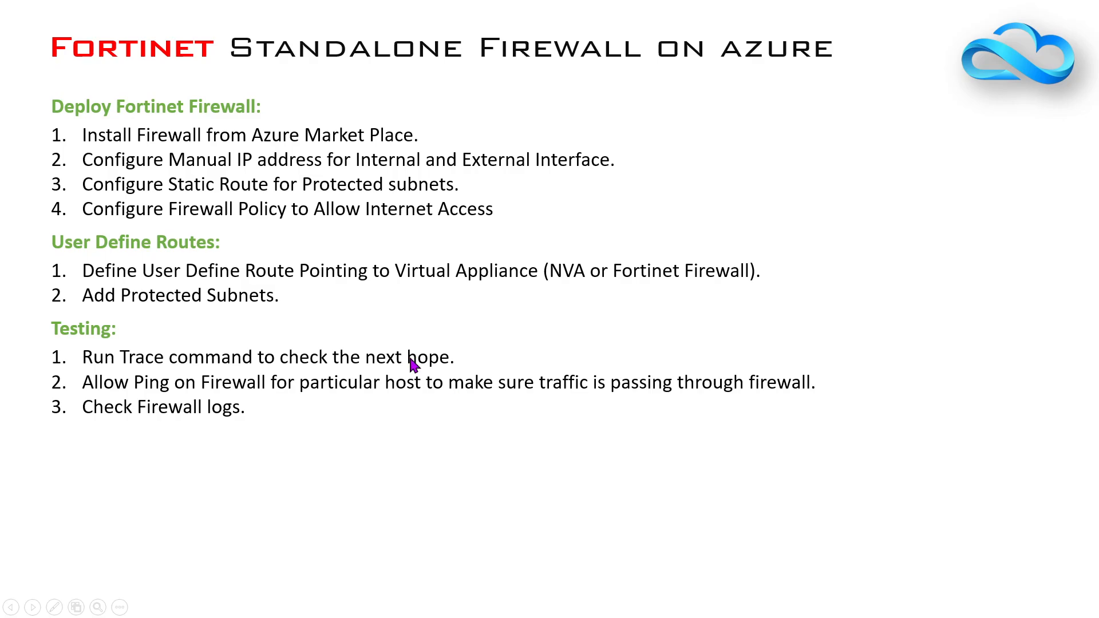
{"action": "left_click", "coordinate": [416, 364]}
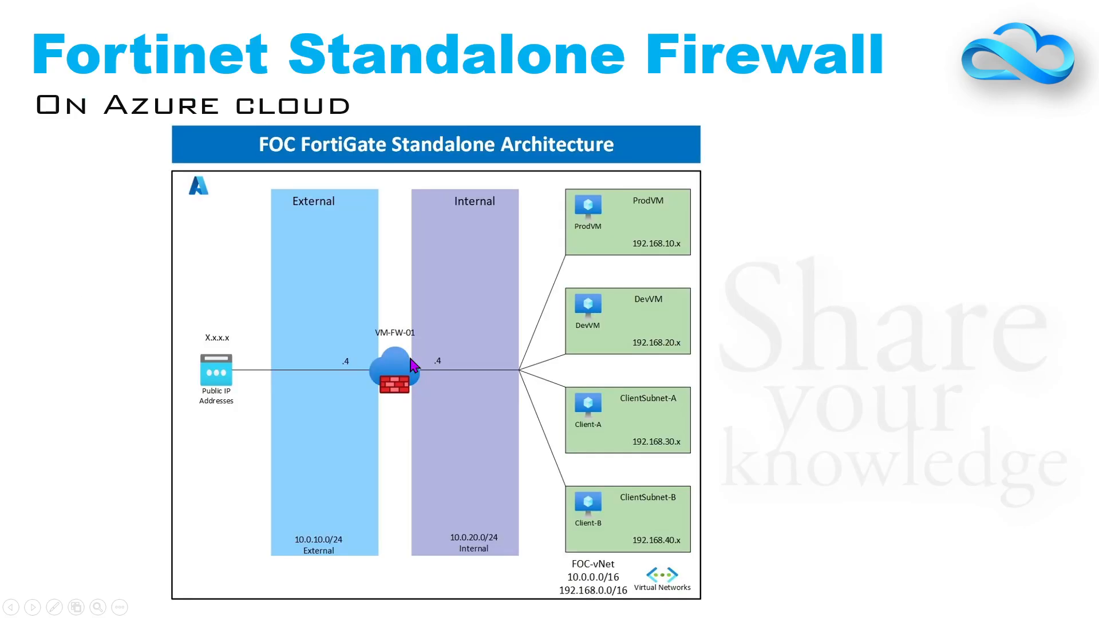
{"action": "left_click", "coordinate": [386, 383]}
{"action": "left_click", "coordinate": [386, 383]}
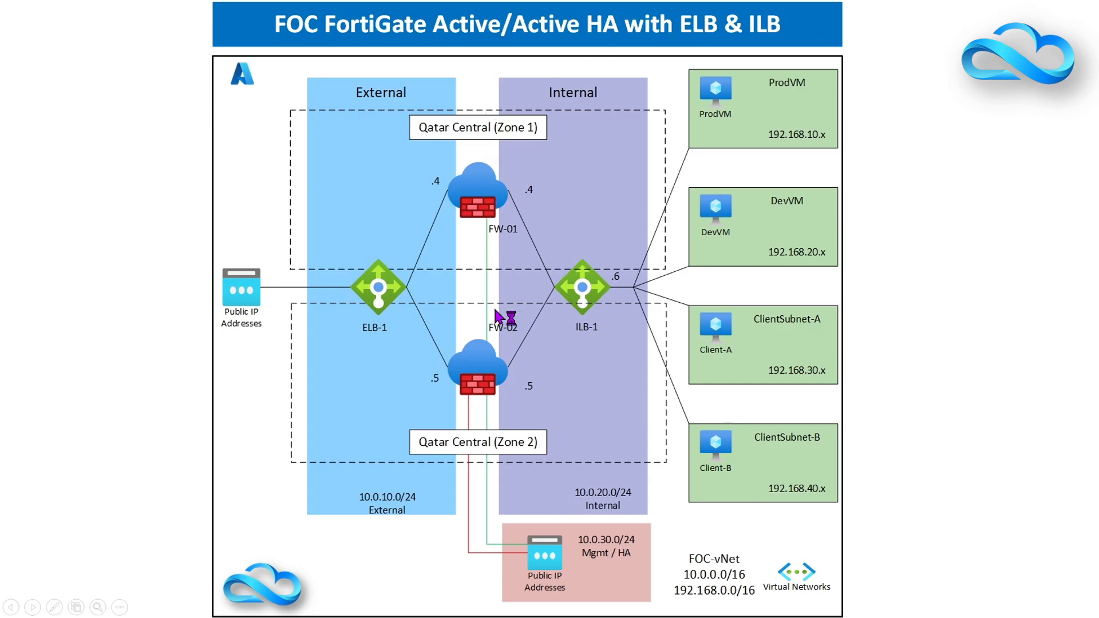
{"action": "key", "text": "Left"}
{"action": "key", "text": "Left"}
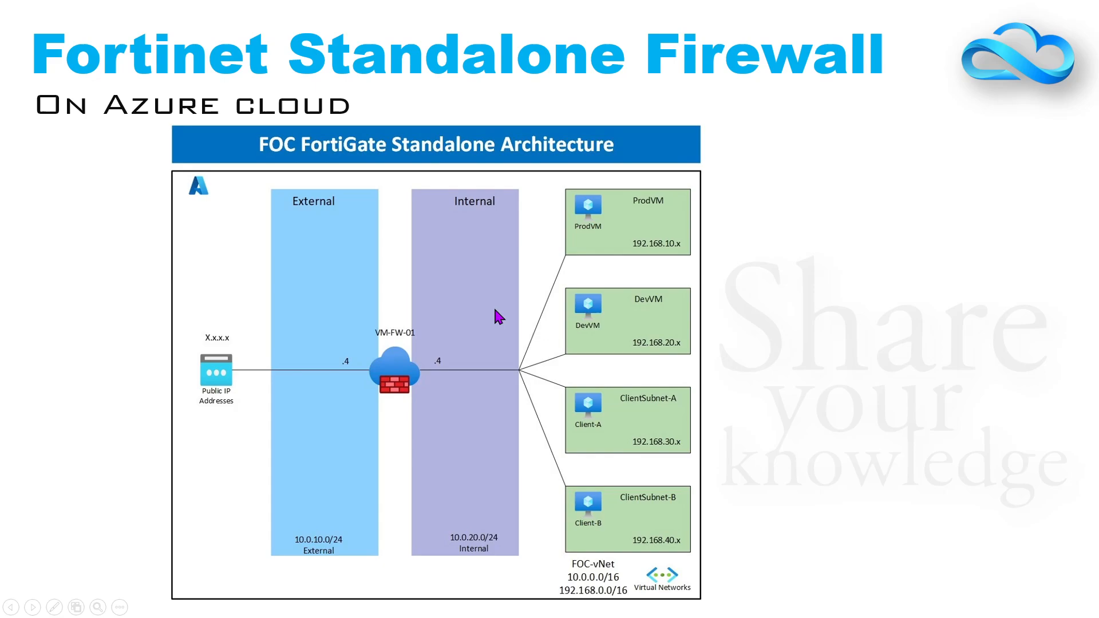
{"action": "key", "text": "alt+Tab"}
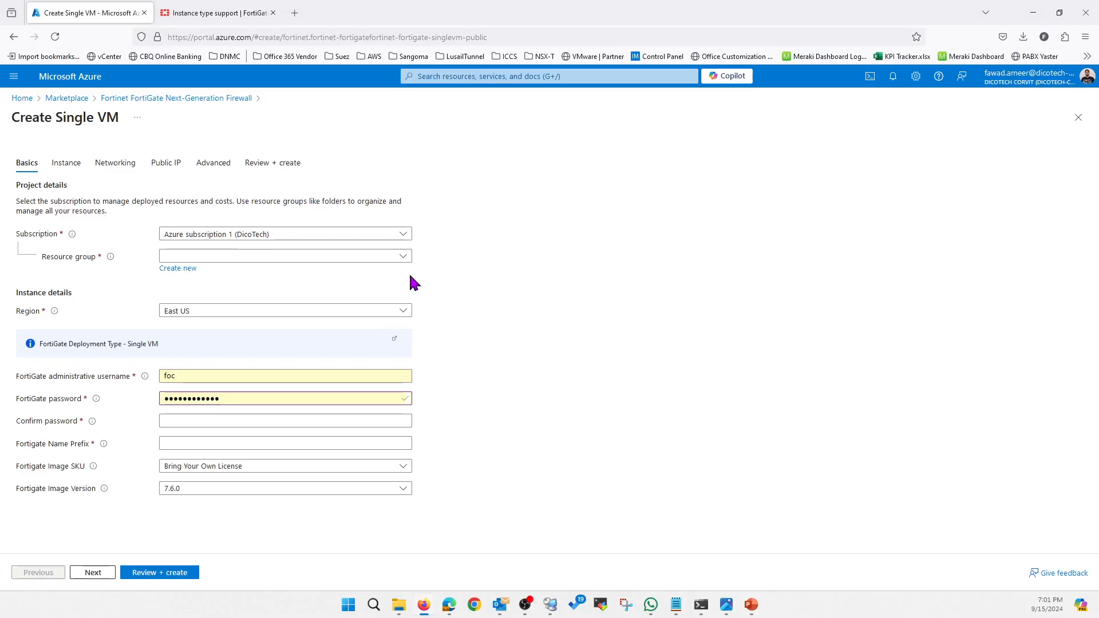
Assign the deployment to the FutureOnCloud resource group and set its region to Qatar Central.
{"action": "left_click", "coordinate": [242, 259]}
{"action": "left_click", "coordinate": [222, 293]}
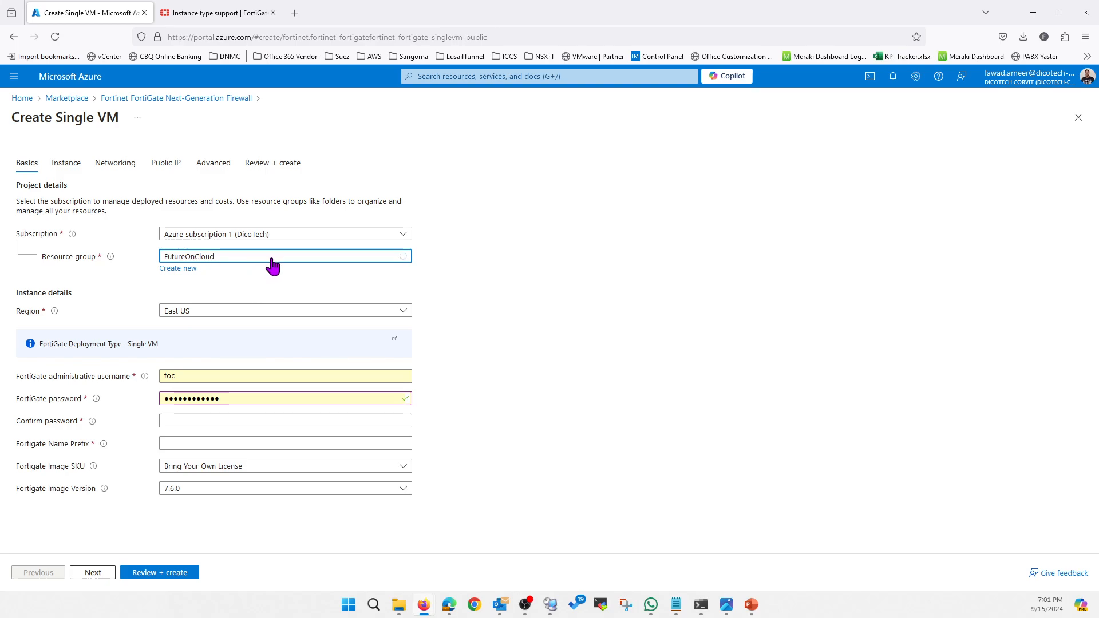
{"action": "left_click", "coordinate": [202, 313]}
{"action": "type", "text": "qata"}
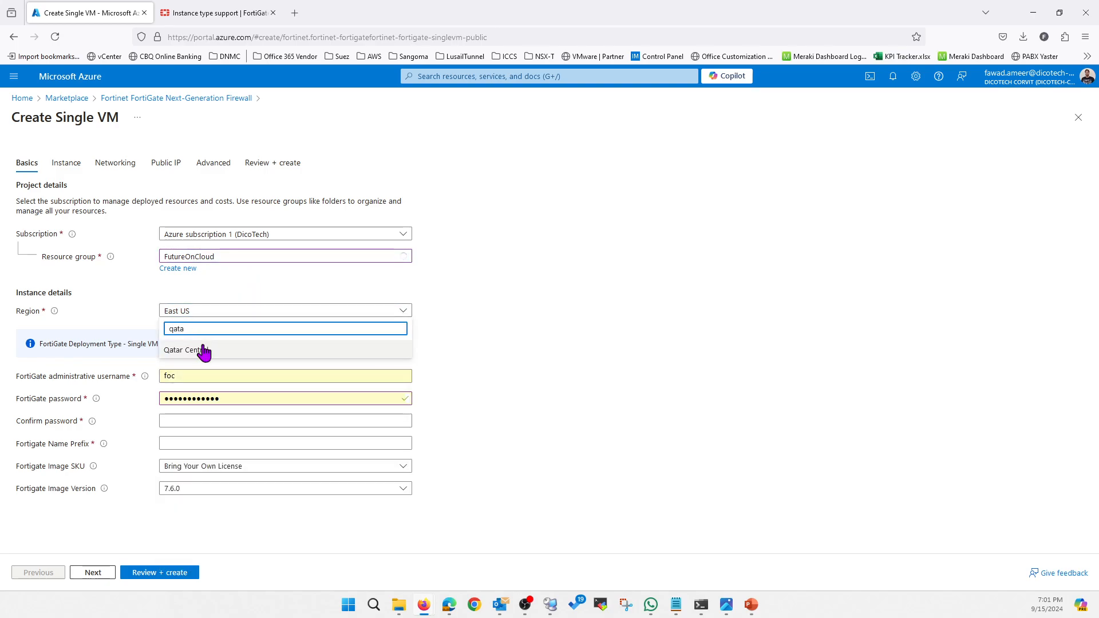
{"action": "left_click", "coordinate": [201, 348]}
Replace the FortiGate administrator password and enter the same password in the confirmation field.
{"action": "left_click_drag", "start_coordinate": [225, 397], "coordinate": [156, 399]}
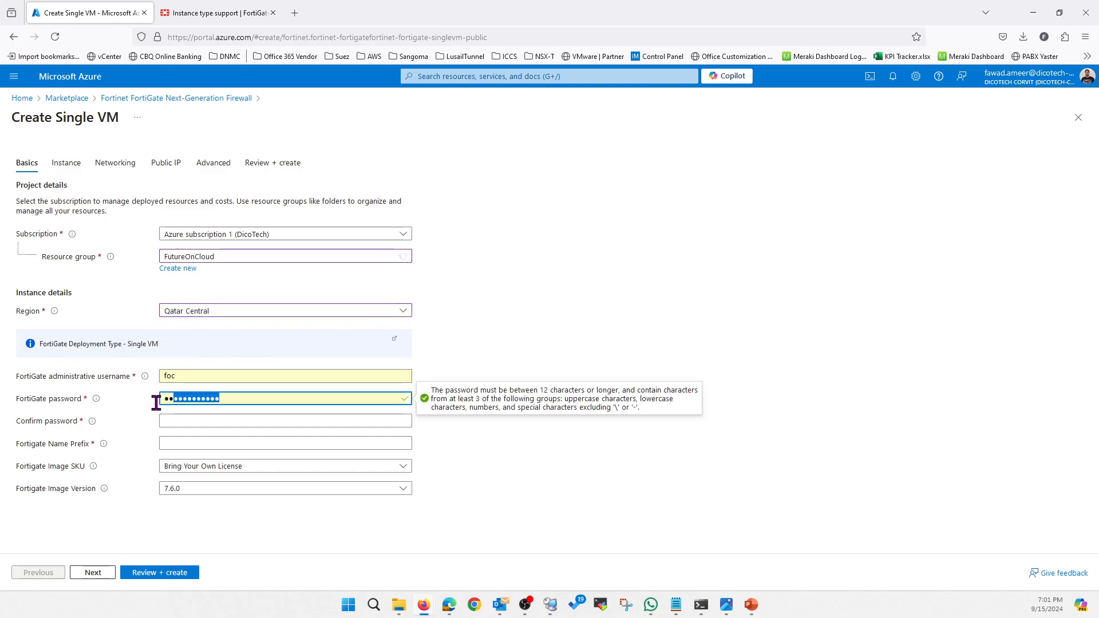
{"action": "type", "text": "F••"}
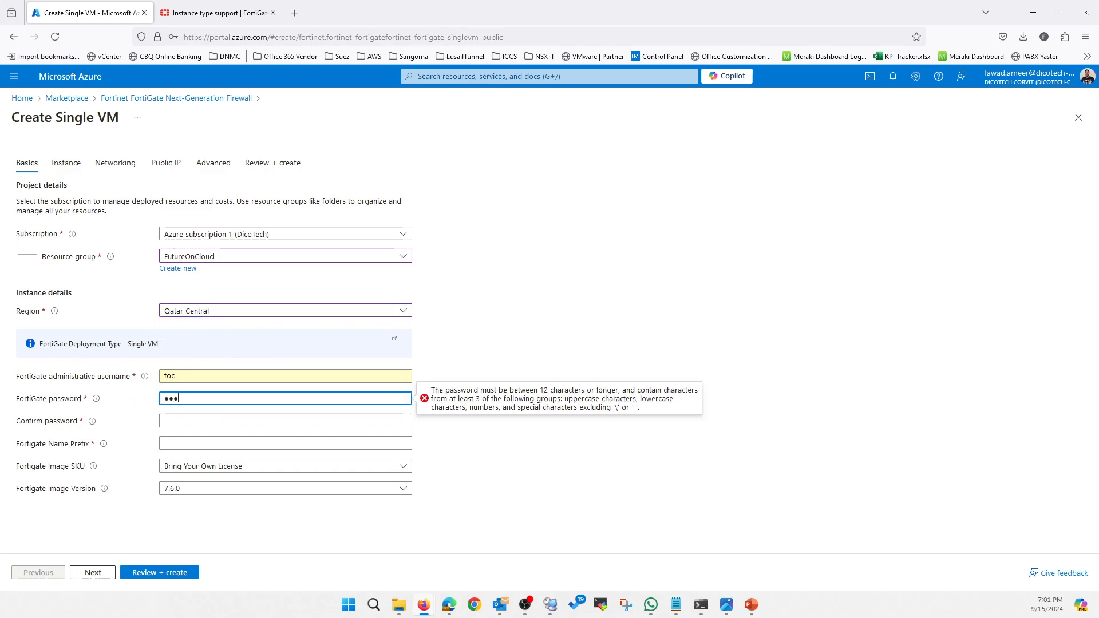
{"action": "type", "text": "•••"}
{"action": "key", "text": "Tab"}
{"action": "type", "text": "••••••"}
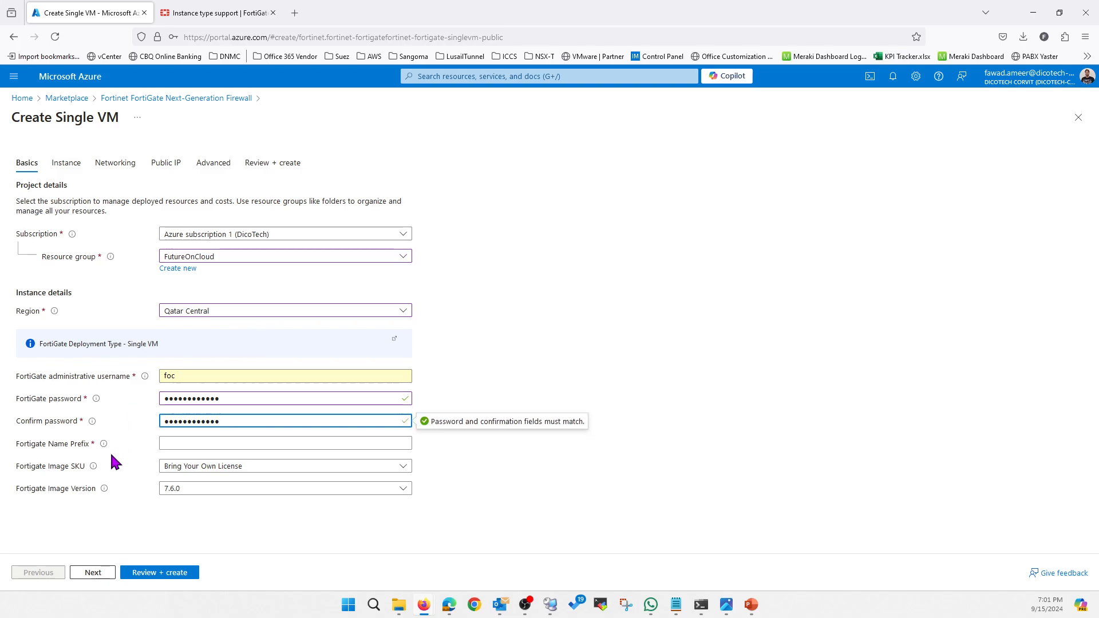
Set the FortiGate name prefix to FW and the image version to 7.2.8.
{"action": "left_click", "coordinate": [194, 443]}
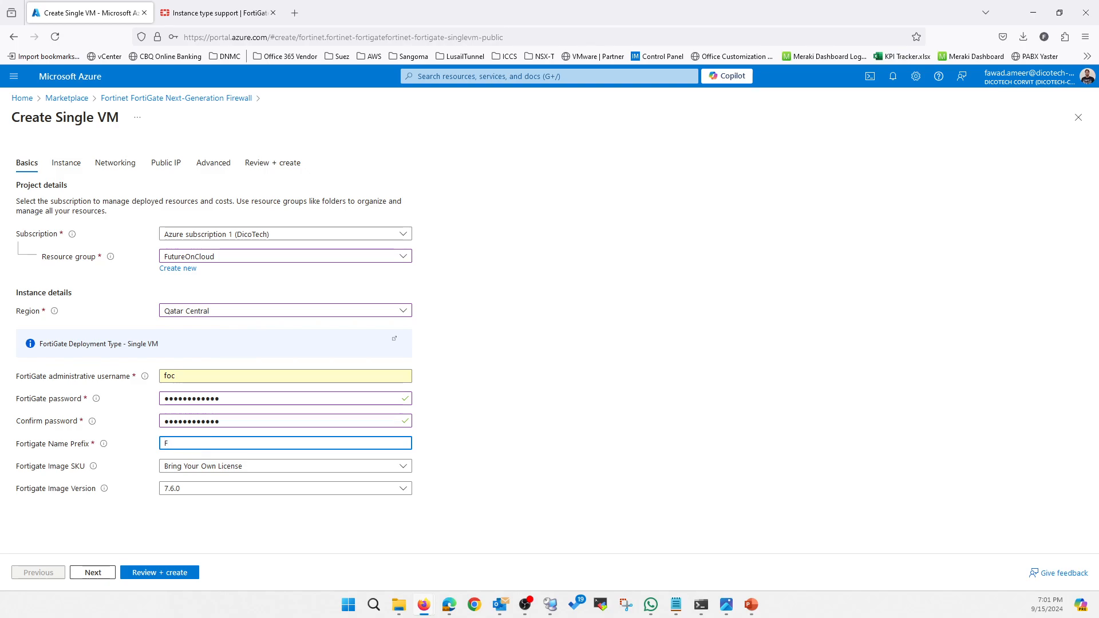
{"action": "type", "text": "FW"}
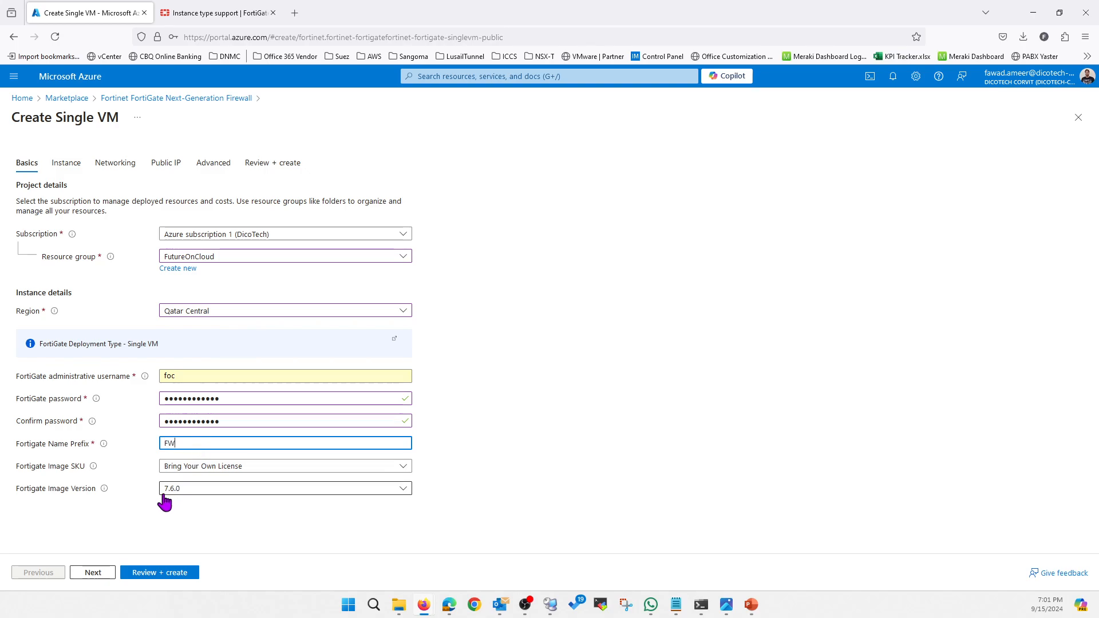
{"action": "left_click", "coordinate": [196, 489]}
{"action": "left_click", "coordinate": [186, 399]}
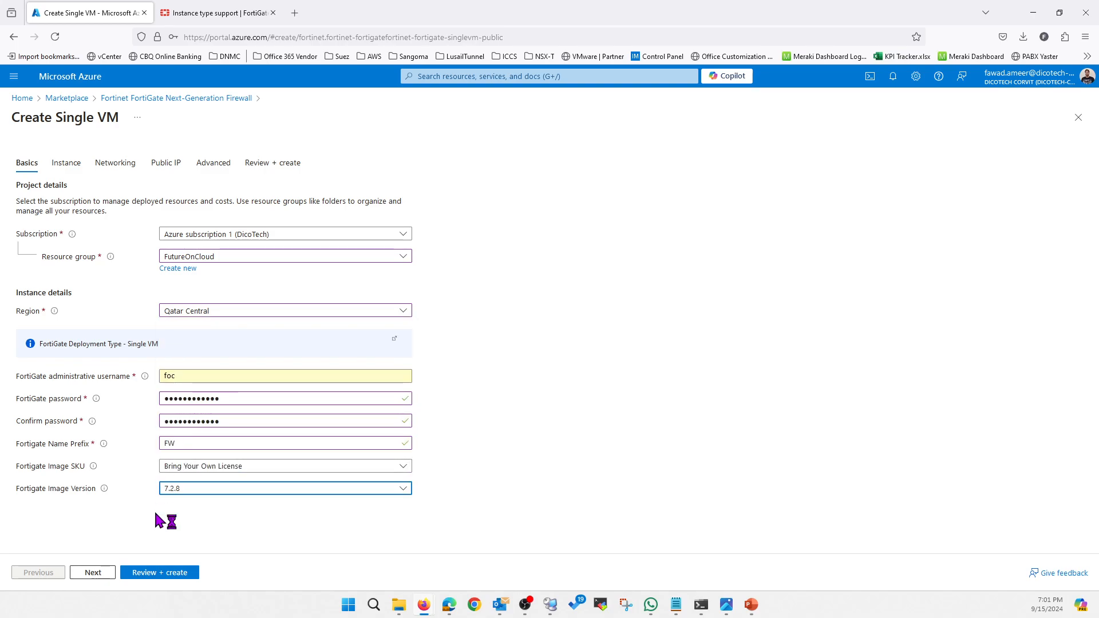
Proceed to the instance settings and open the VM size selection.
{"action": "left_click", "coordinate": [97, 573]}
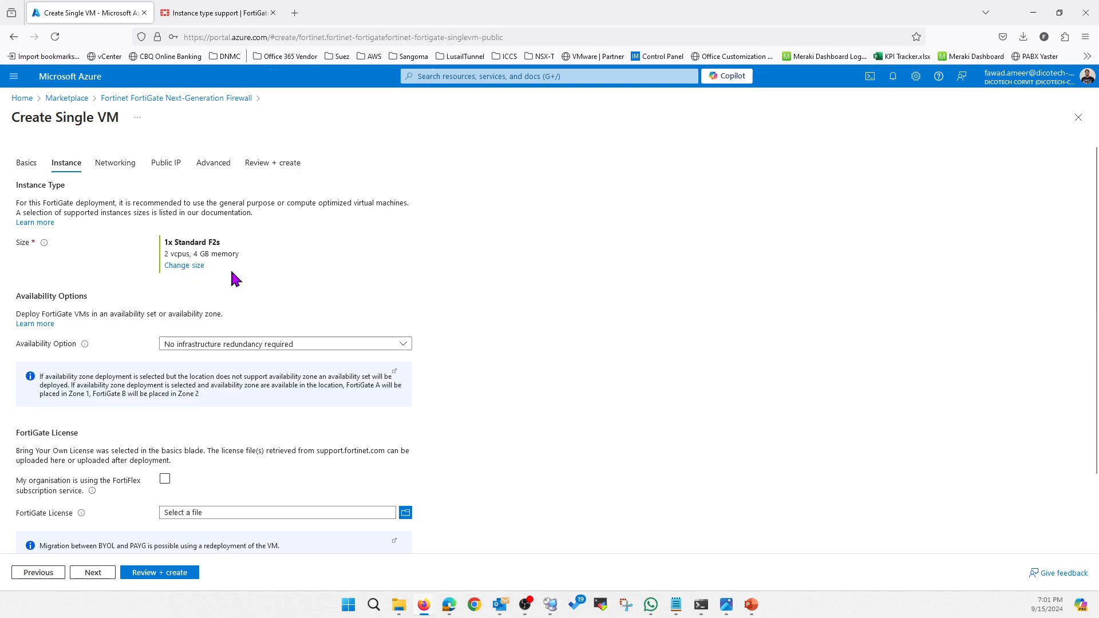
{"action": "left_click", "coordinate": [193, 266]}
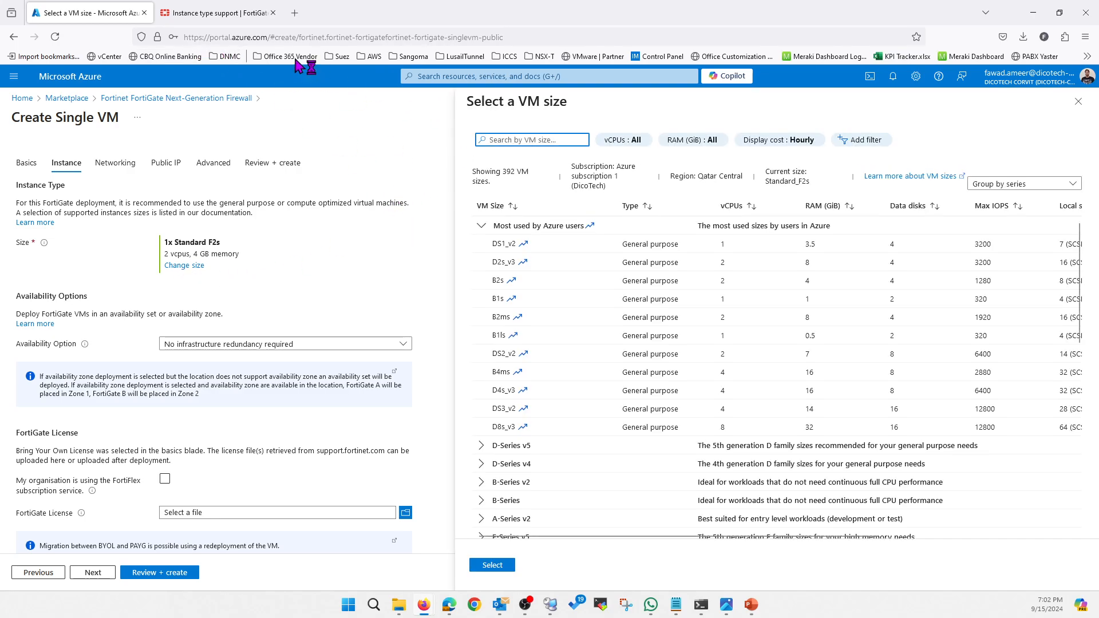
Check the maximum NIC count for Standard_F4 in the Fortinet instance type support table, then return to the VM sizes.
{"action": "left_click", "coordinate": [215, 13]}
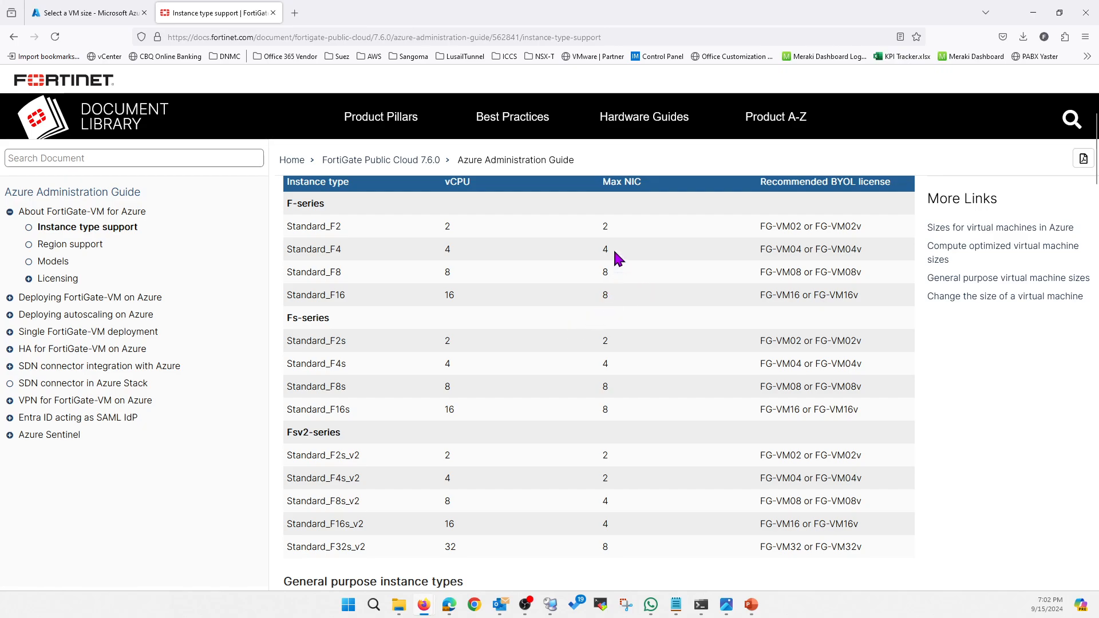
{"action": "left_click_drag", "start_coordinate": [292, 251], "coordinate": [350, 258]}
{"action": "left_click", "coordinate": [351, 258]}
{"action": "double_click", "coordinate": [606, 249]}
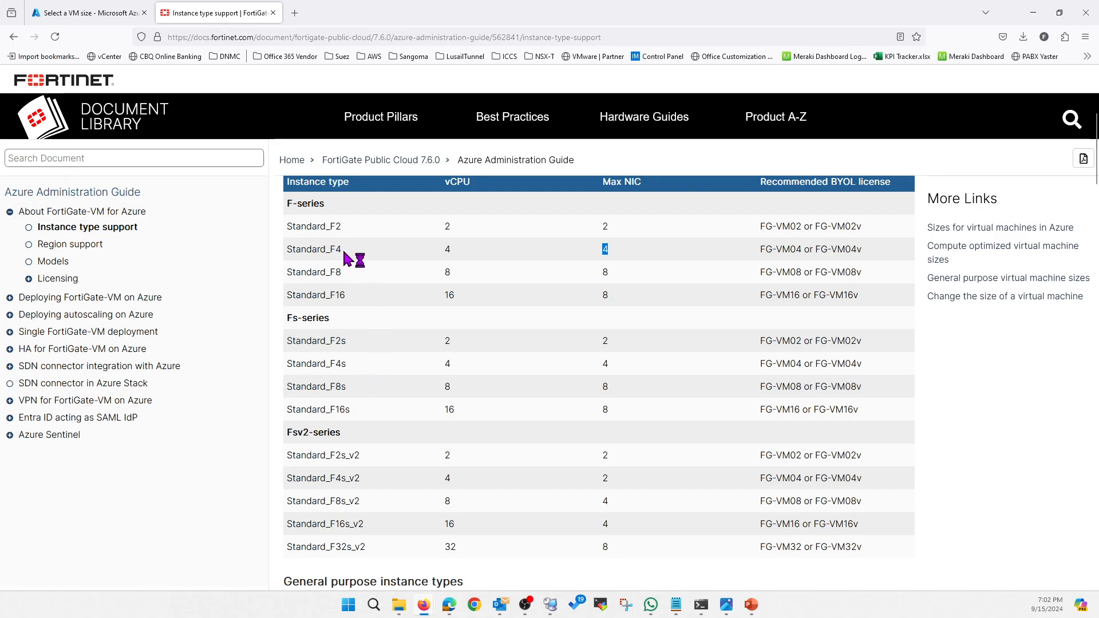
{"action": "left_click_drag", "start_coordinate": [351, 253], "coordinate": [289, 252]}
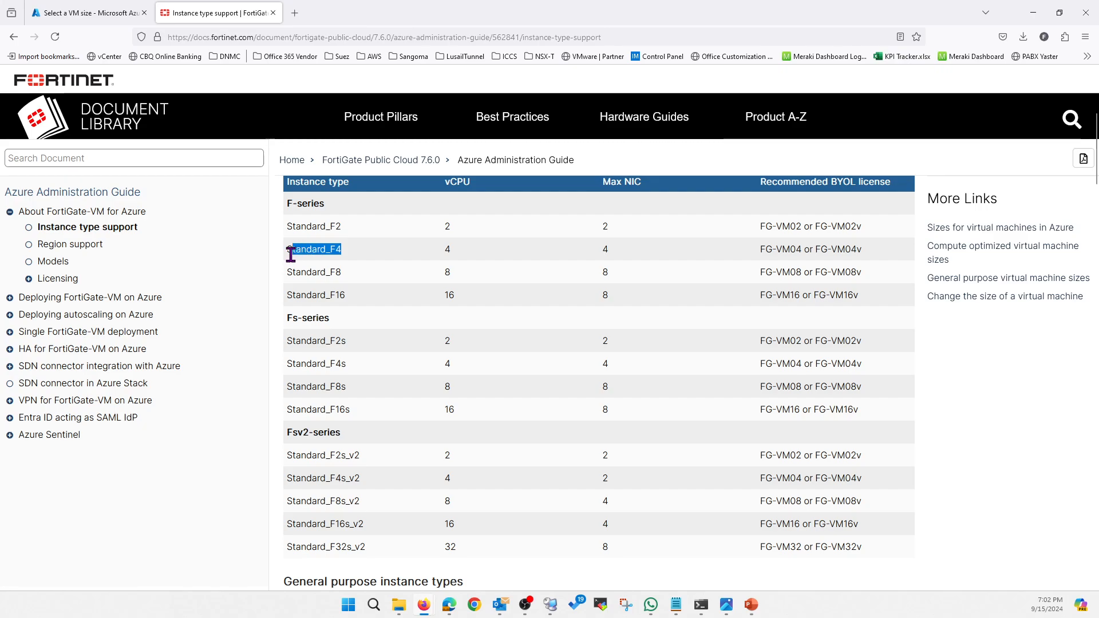
{"action": "left_click", "coordinate": [94, 14]}
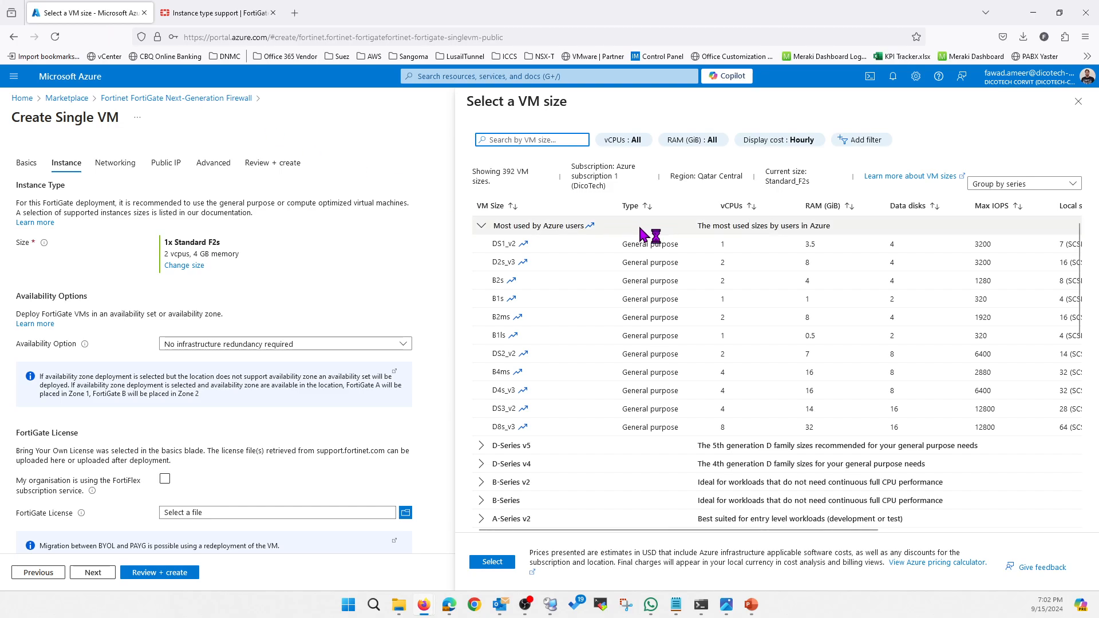
Try the F4s_v2 VM size from the F-Series v2 group.
{"action": "scroll", "coordinate": [557, 365], "scroll_direction": "down", "scroll_amount": 3}
{"action": "scroll", "coordinate": [557, 365], "scroll_direction": "down", "scroll_amount": 2}
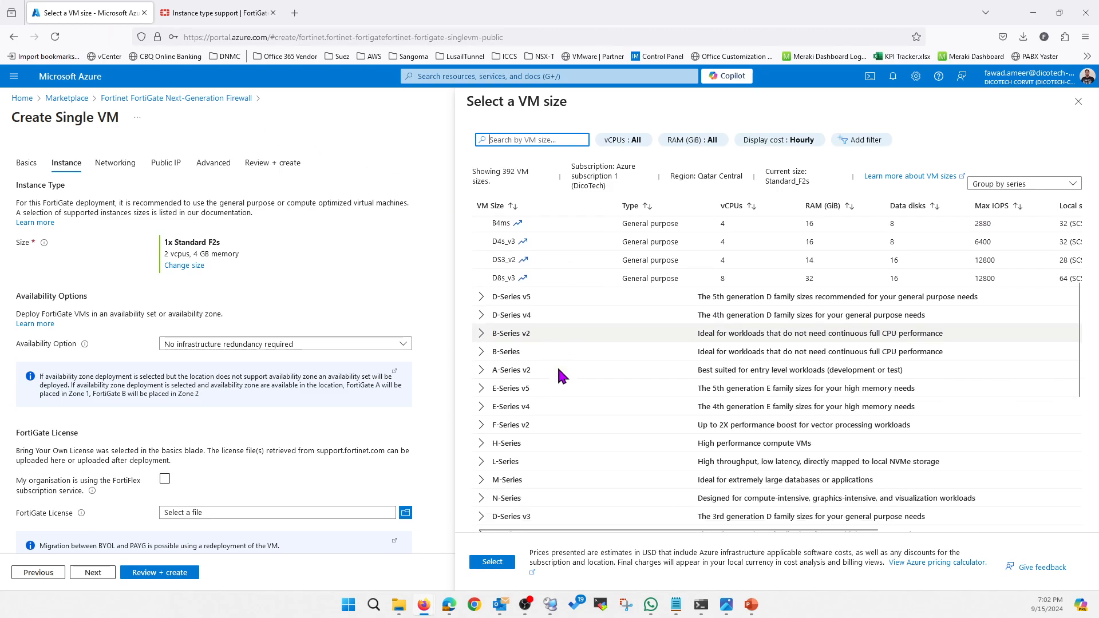
{"action": "left_click", "coordinate": [481, 399]}
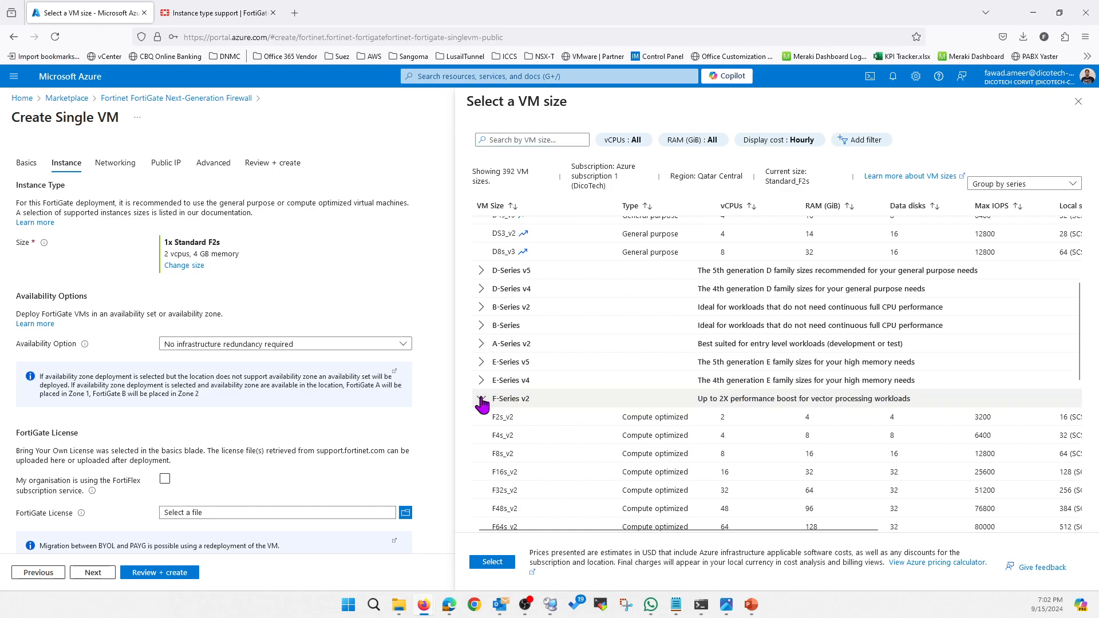
{"action": "scroll", "coordinate": [612, 360], "scroll_direction": "down", "scroll_amount": 4}
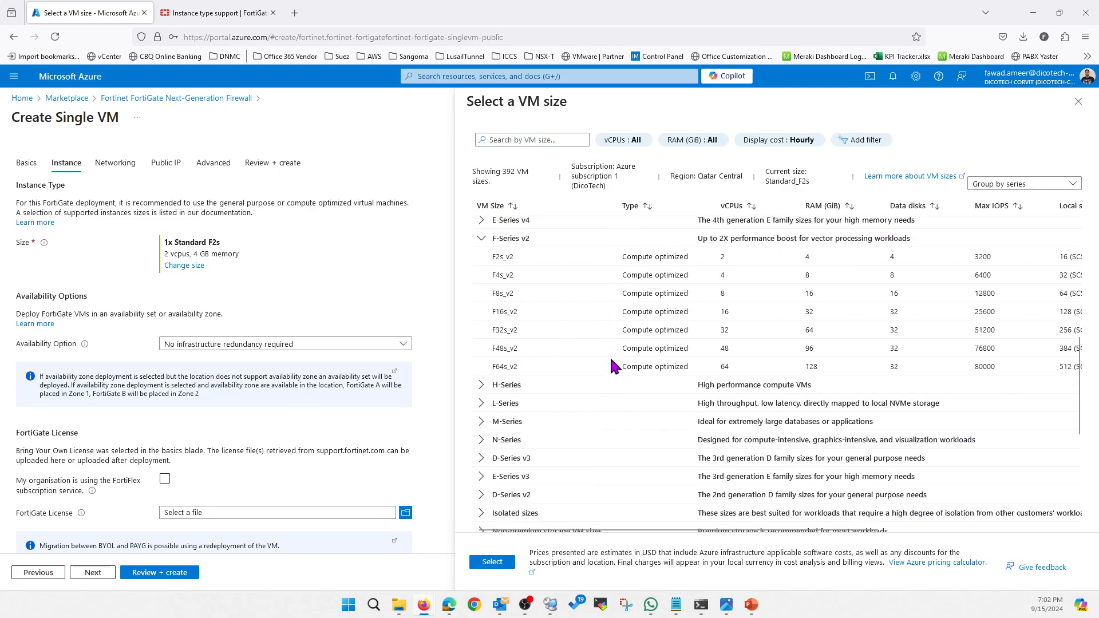
{"action": "scroll", "coordinate": [522, 289], "scroll_direction": "up", "scroll_amount": 1}
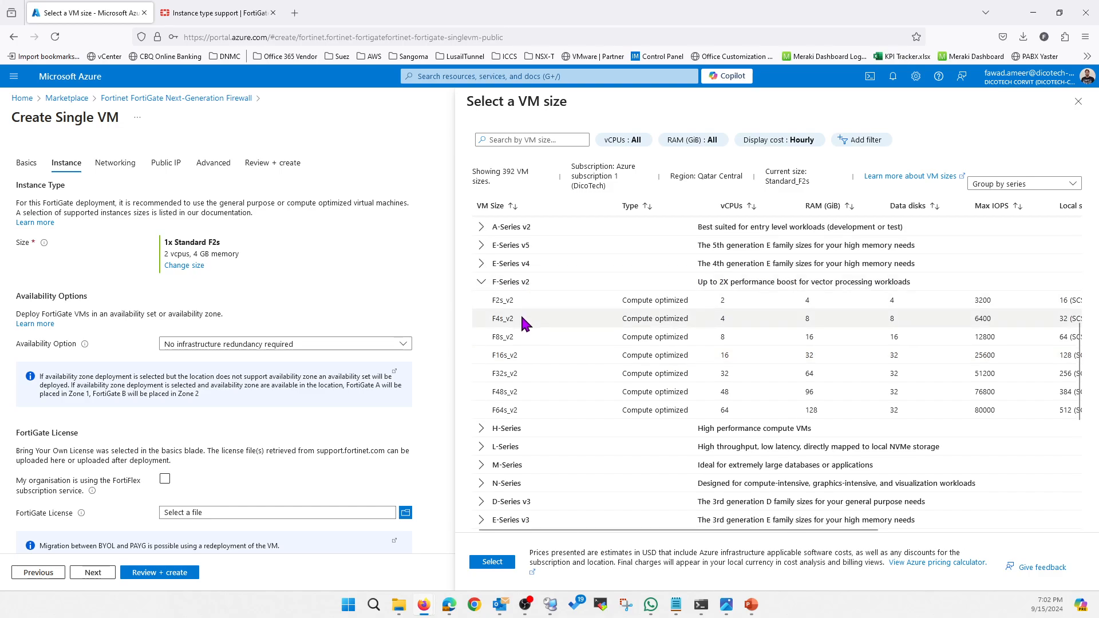
{"action": "double_click", "coordinate": [492, 319]}
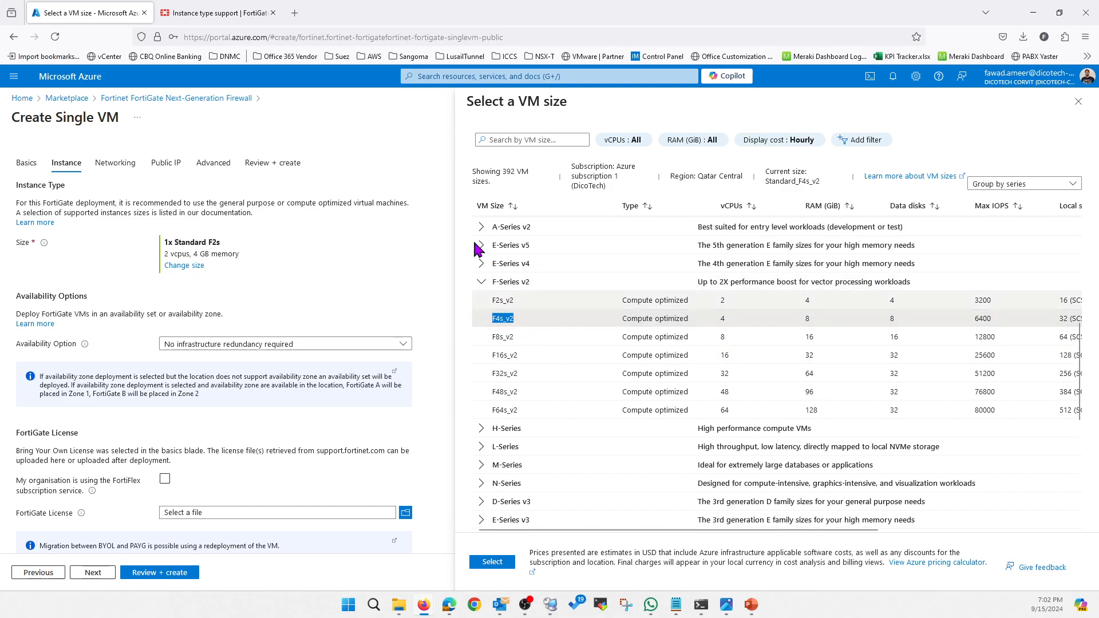
Check the maximum NIC count for Standard_F4s_v2 in the Fortinet instance type table and return to the VM sizes.
{"action": "left_click", "coordinate": [239, 16]}
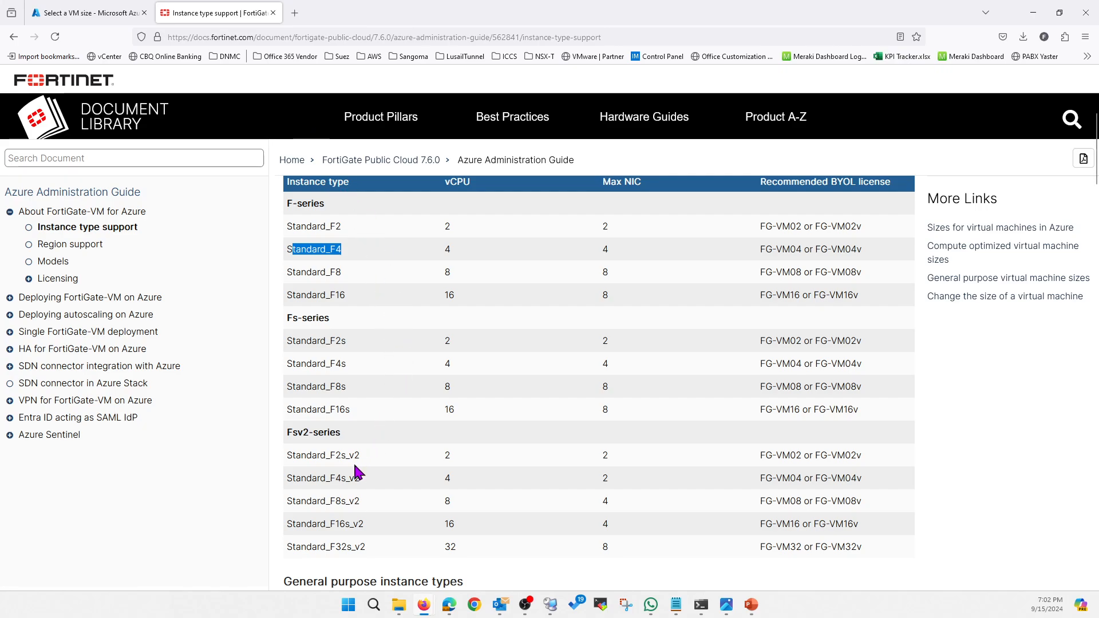
{"action": "double_click", "coordinate": [604, 478]}
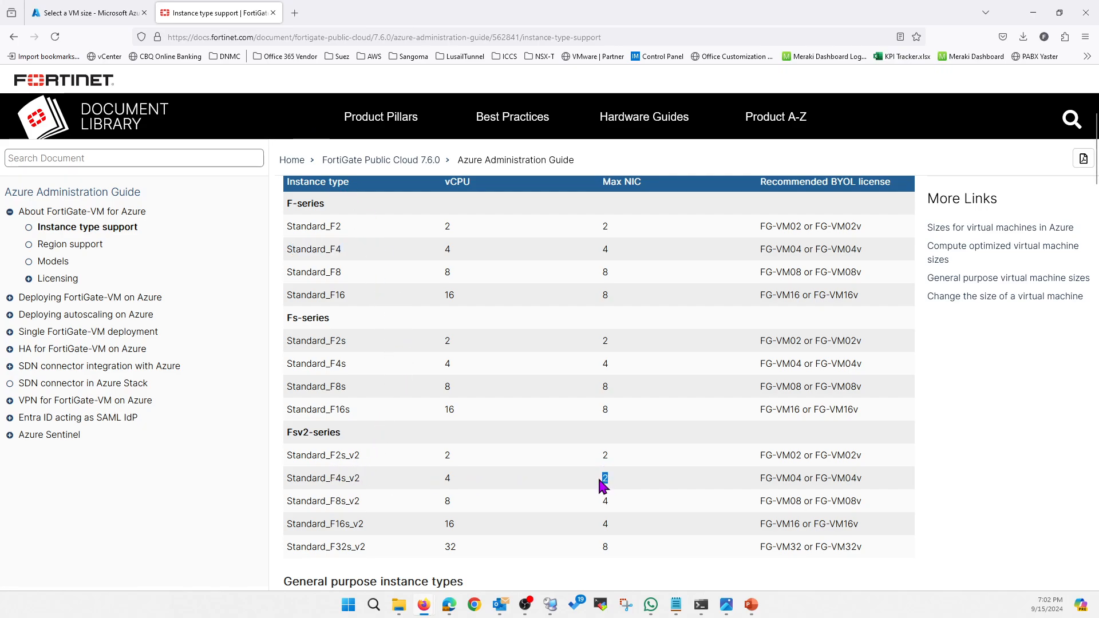
{"action": "left_click", "coordinate": [359, 481]}
{"action": "left_click_drag", "start_coordinate": [359, 481], "coordinate": [295, 479]}
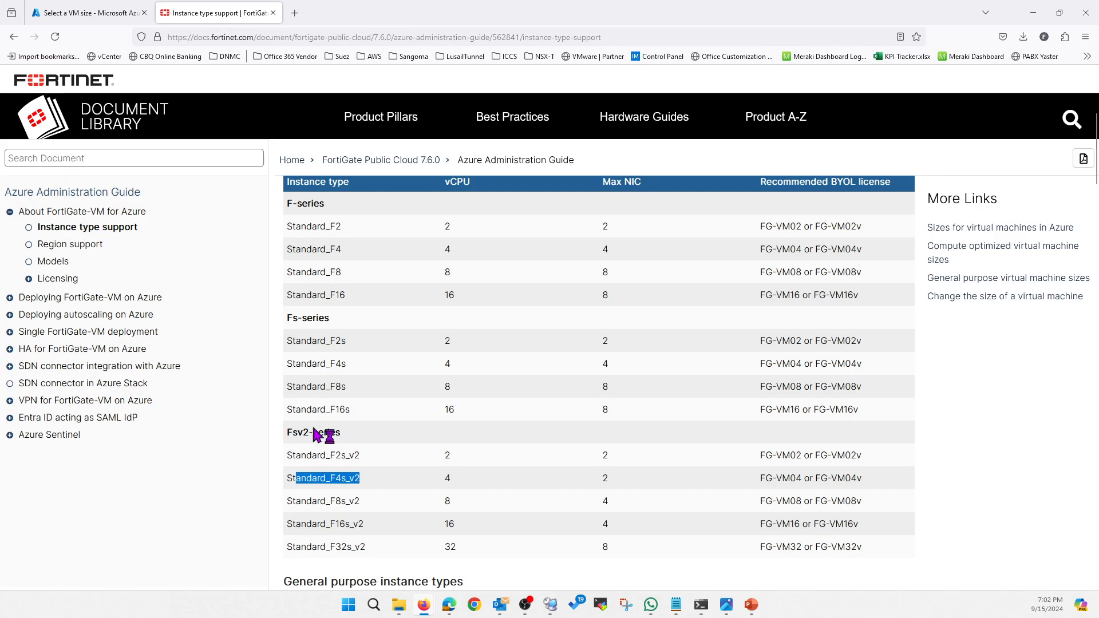
{"action": "left_click", "coordinate": [109, 18]}
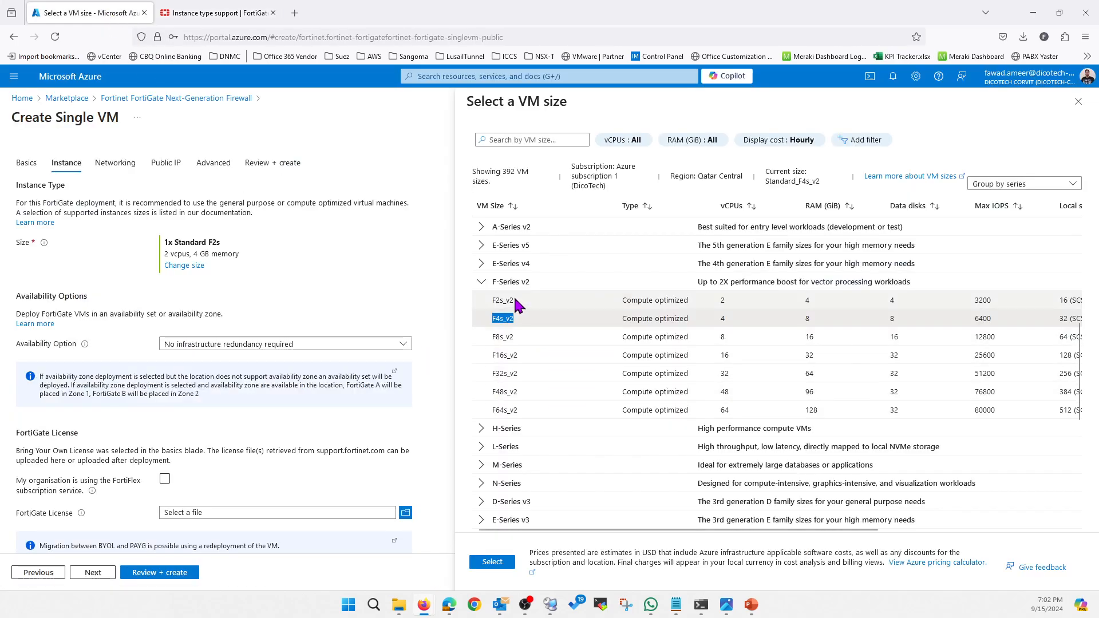
Collapse the F-Series v2 group and pick the F4s size from the previous generation sizes.
{"action": "left_click", "coordinate": [480, 282]}
{"action": "left_click", "coordinate": [510, 464]}
{"action": "scroll", "coordinate": [509, 466], "scroll_direction": "down", "scroll_amount": 1}
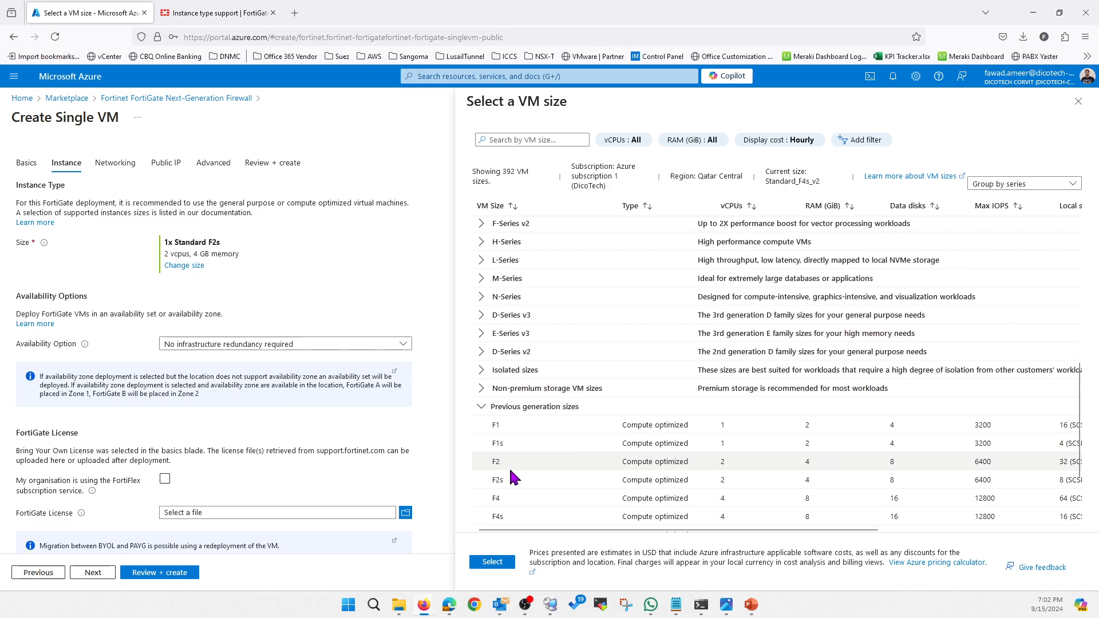
{"action": "scroll", "coordinate": [541, 407], "scroll_direction": "down", "scroll_amount": 1}
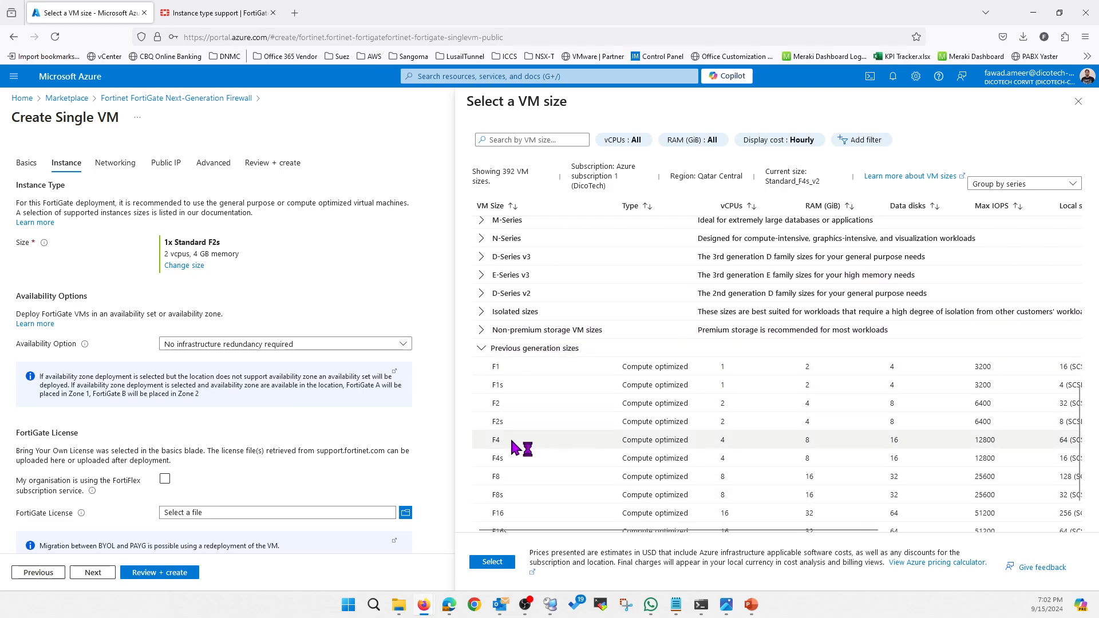
{"action": "left_click", "coordinate": [512, 459]}
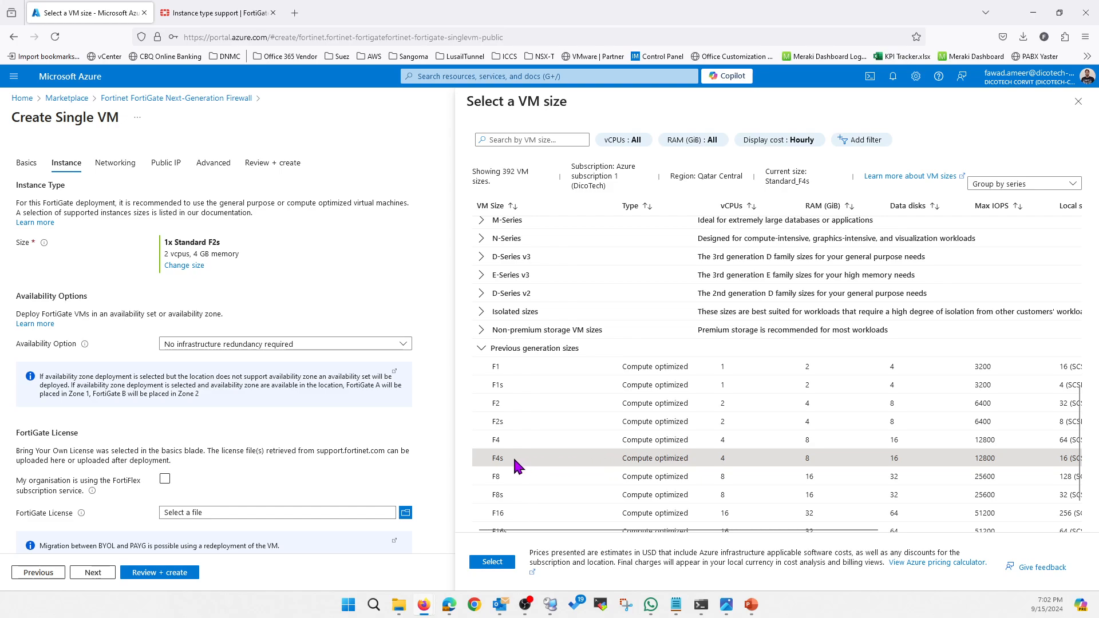
{"action": "double_click", "coordinate": [489, 459]}
Check the vCPU and maximum NIC counts for Standard_F4s in the Fortinet instance type table, and return to the VM sizes.
{"action": "left_click", "coordinate": [245, 15]}
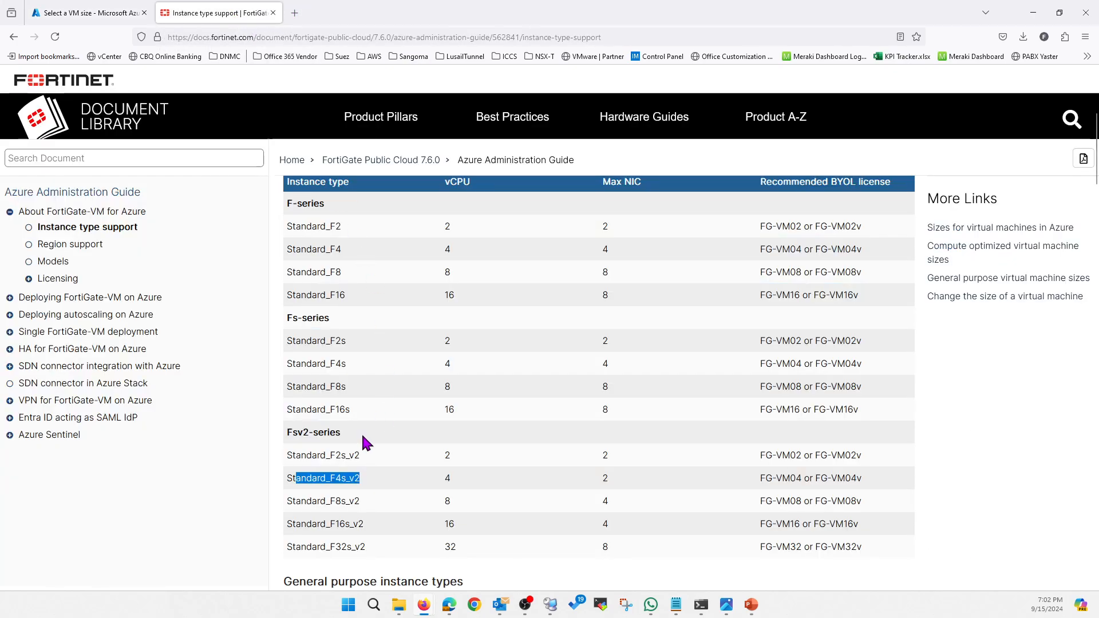
{"action": "left_click_drag", "start_coordinate": [348, 365], "coordinate": [306, 365]}
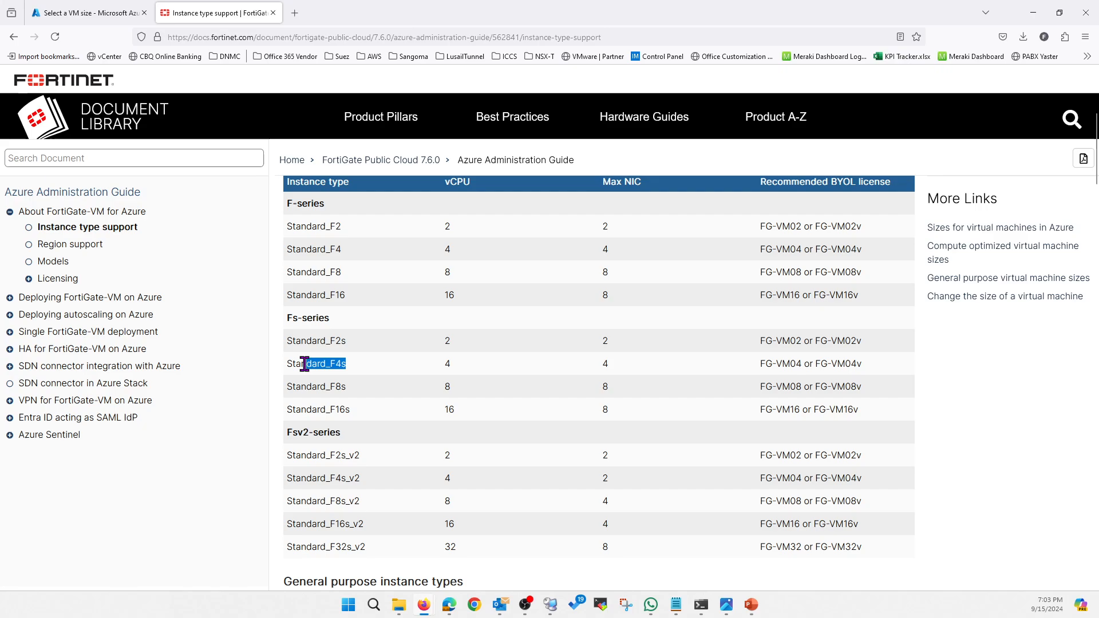
{"action": "left_click_drag", "start_coordinate": [442, 366], "coordinate": [463, 367]}
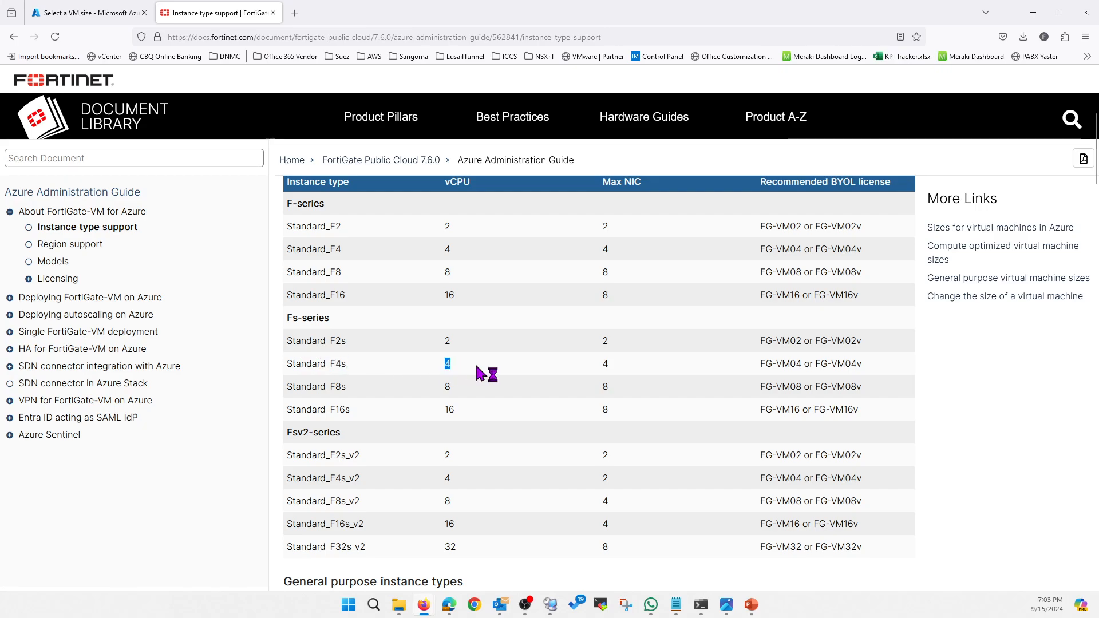
{"action": "left_click", "coordinate": [615, 367]}
{"action": "double_click", "coordinate": [604, 365]}
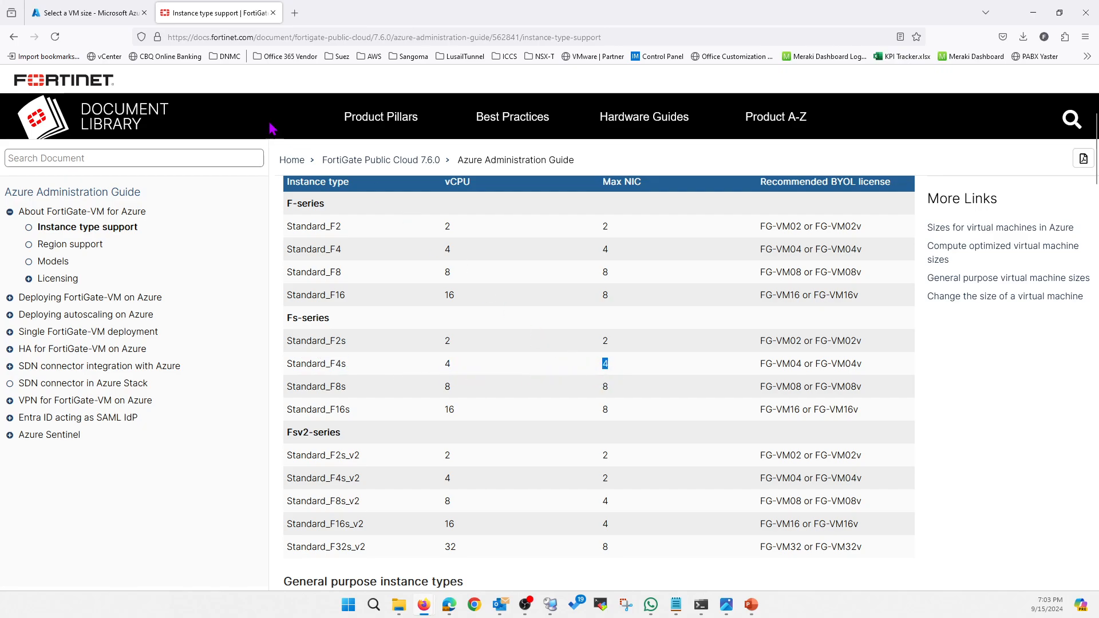
{"action": "left_click", "coordinate": [94, 13]}
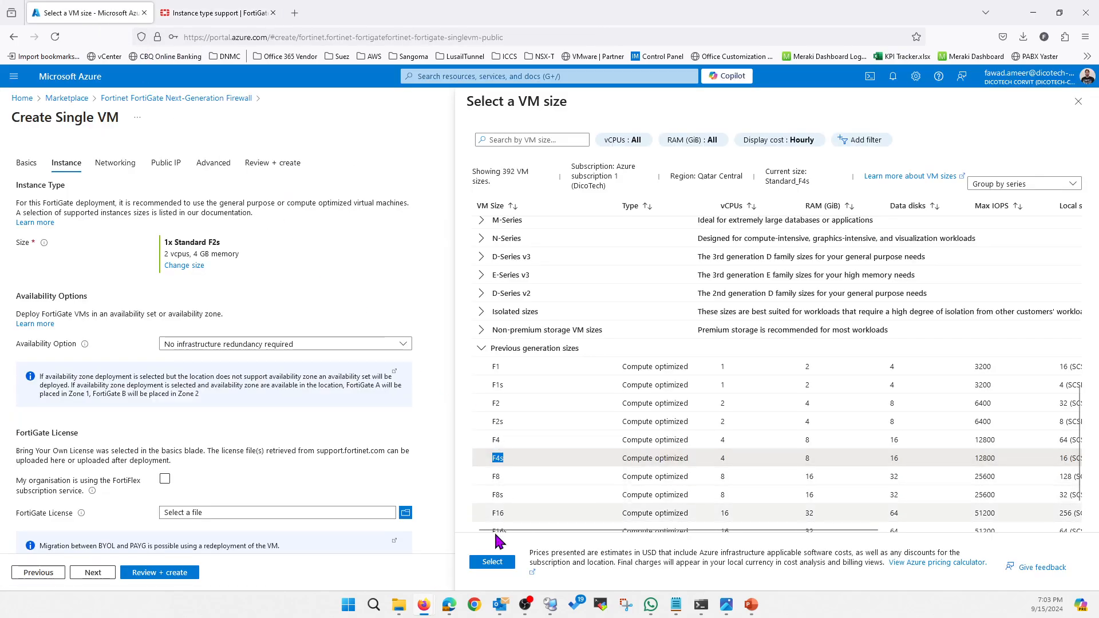
Apply the F4s VM size and upload the FortiGate license file, leaving the FortiFlex subscription option off.
{"action": "left_click", "coordinate": [492, 562]}
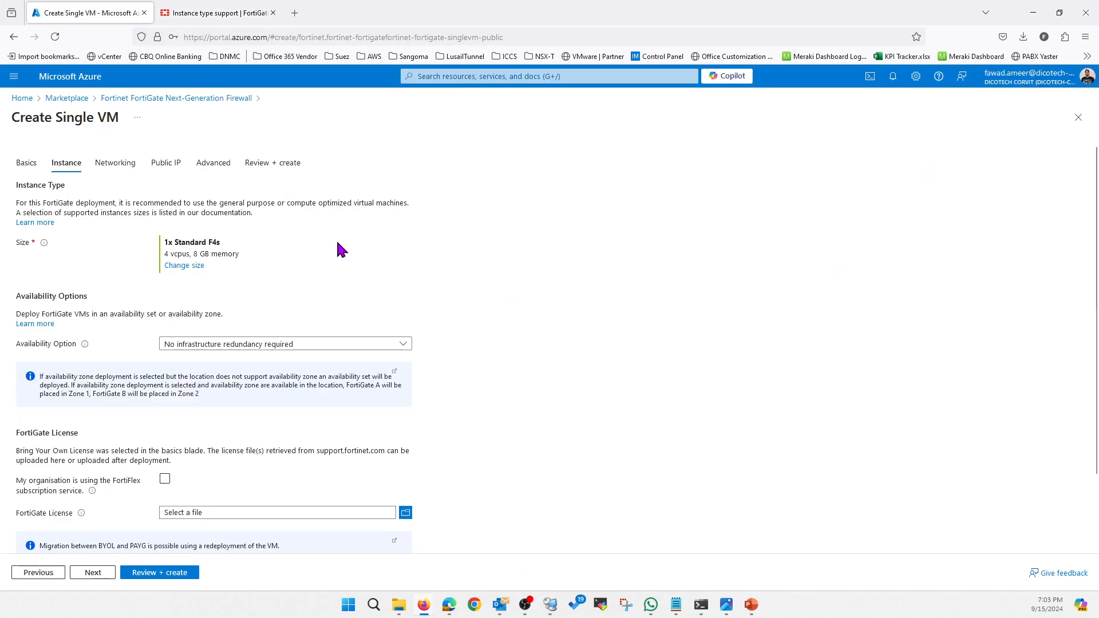
{"action": "scroll", "coordinate": [530, 373], "scroll_direction": "down", "scroll_amount": 3}
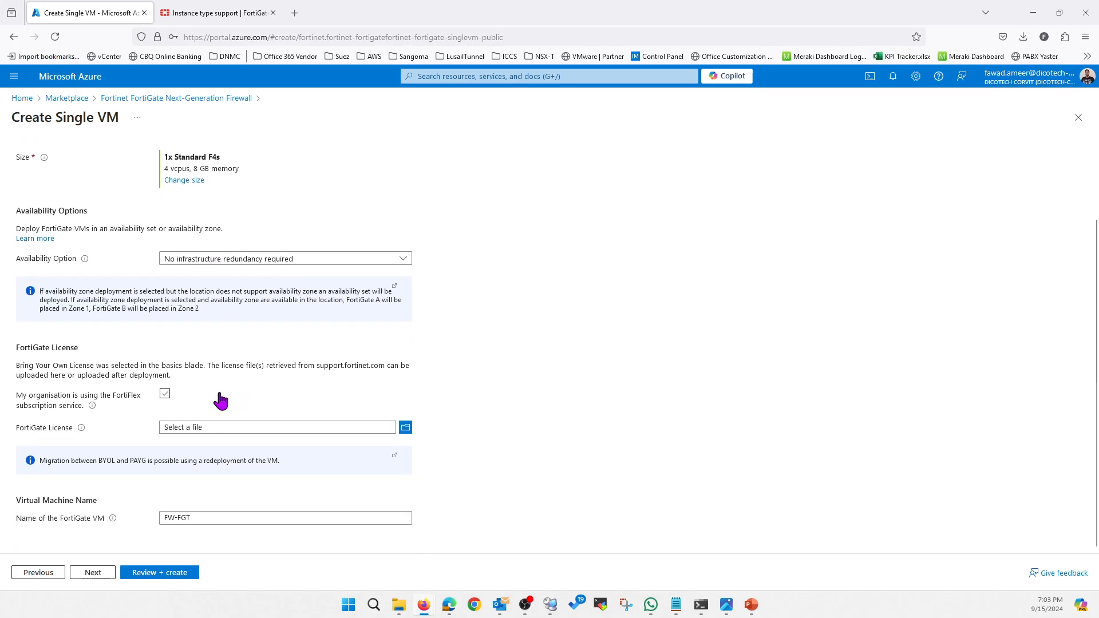
{"action": "left_click", "coordinate": [167, 395]}
{"action": "left_click", "coordinate": [167, 395]}
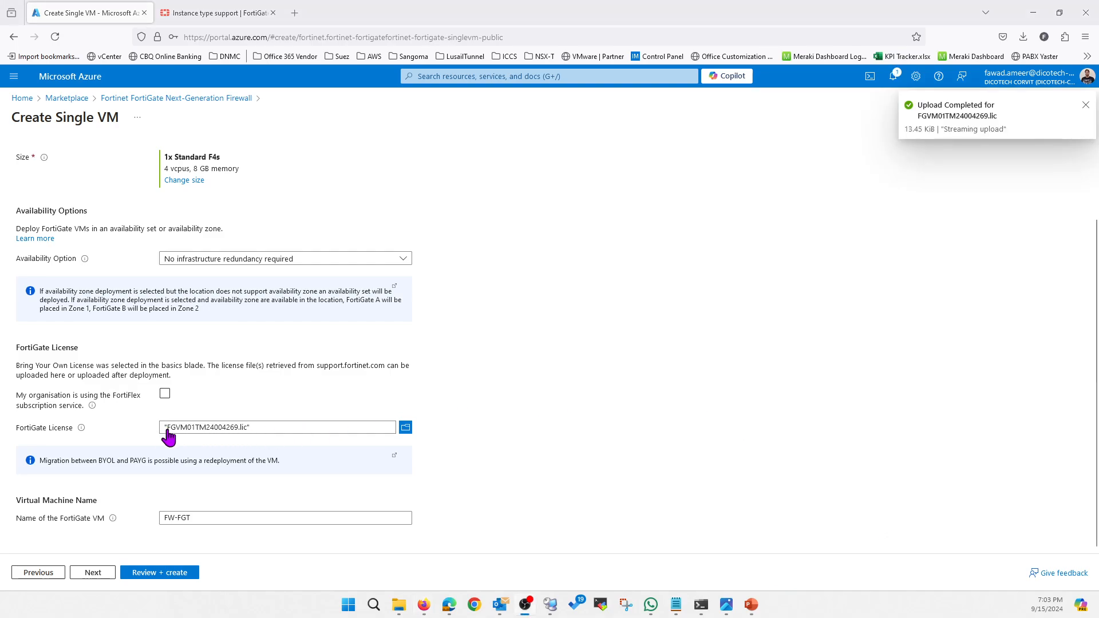
Name the FortiGate VM FW-01 and continue to the networking settings.
{"action": "left_click", "coordinate": [212, 516]}
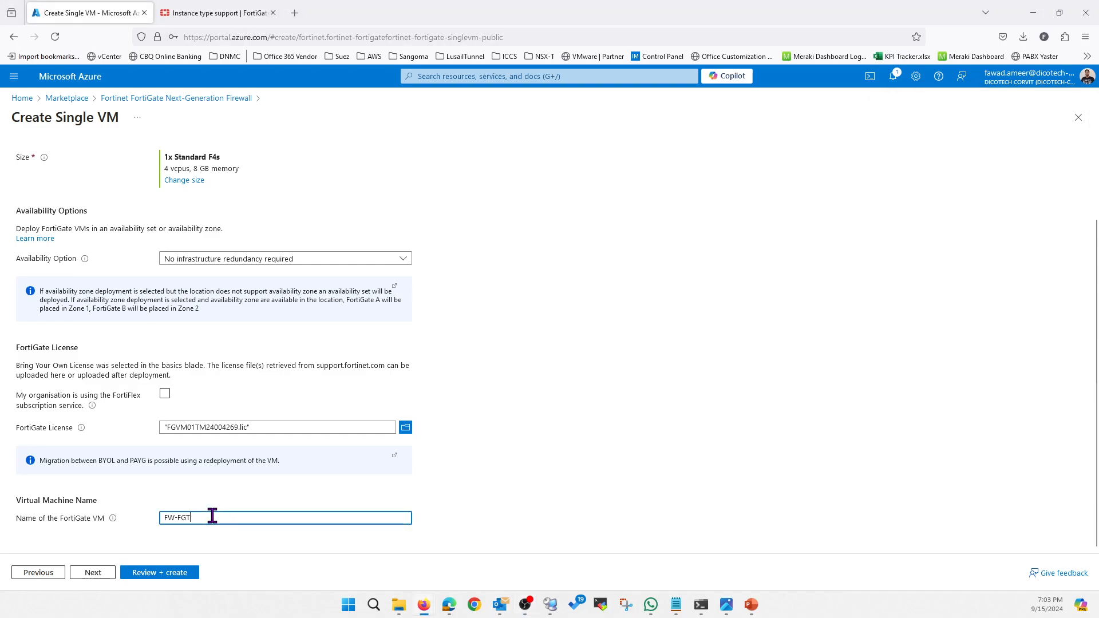
{"action": "key", "text": "BackSpace"}
{"action": "key", "text": "BackSpace"}
{"action": "type", "text": "01"}
{"action": "left_click", "coordinate": [93, 572]}
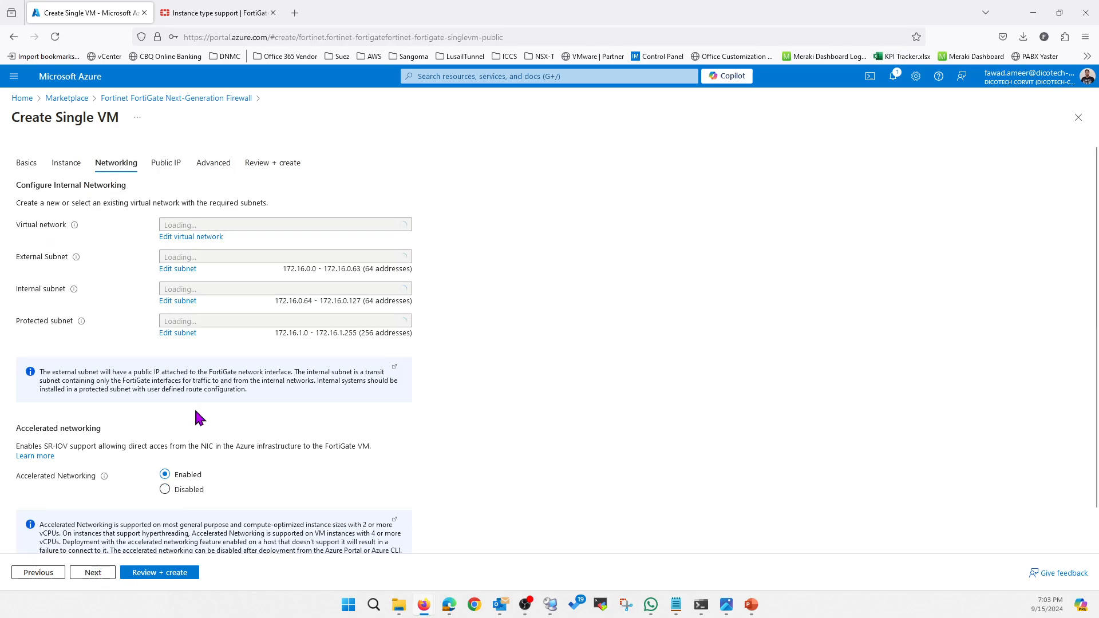
Choose the existing FOC-vNet virtual network, with External as the external subnet and Internal as the internal subnet.
{"action": "left_click", "coordinate": [271, 229]}
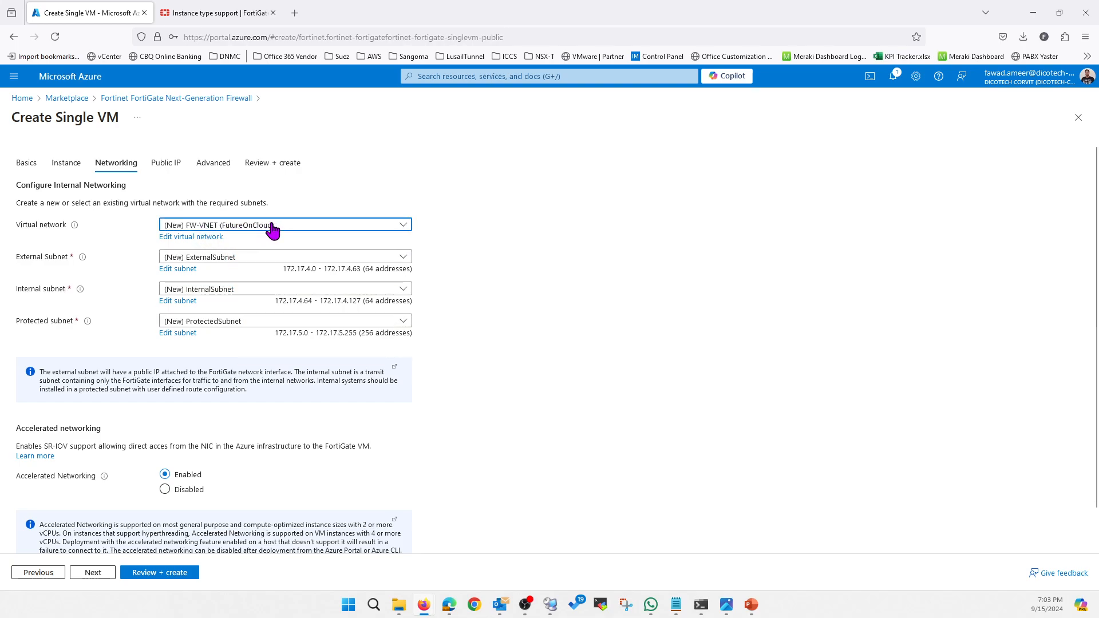
{"action": "left_click", "coordinate": [243, 283]}
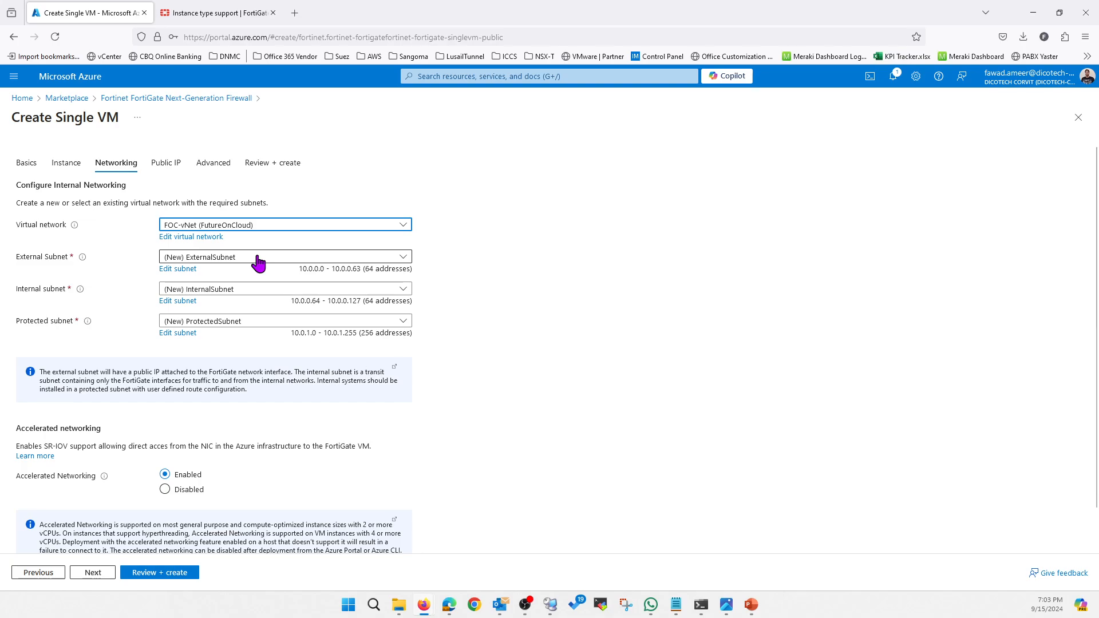
{"action": "left_click", "coordinate": [258, 258]}
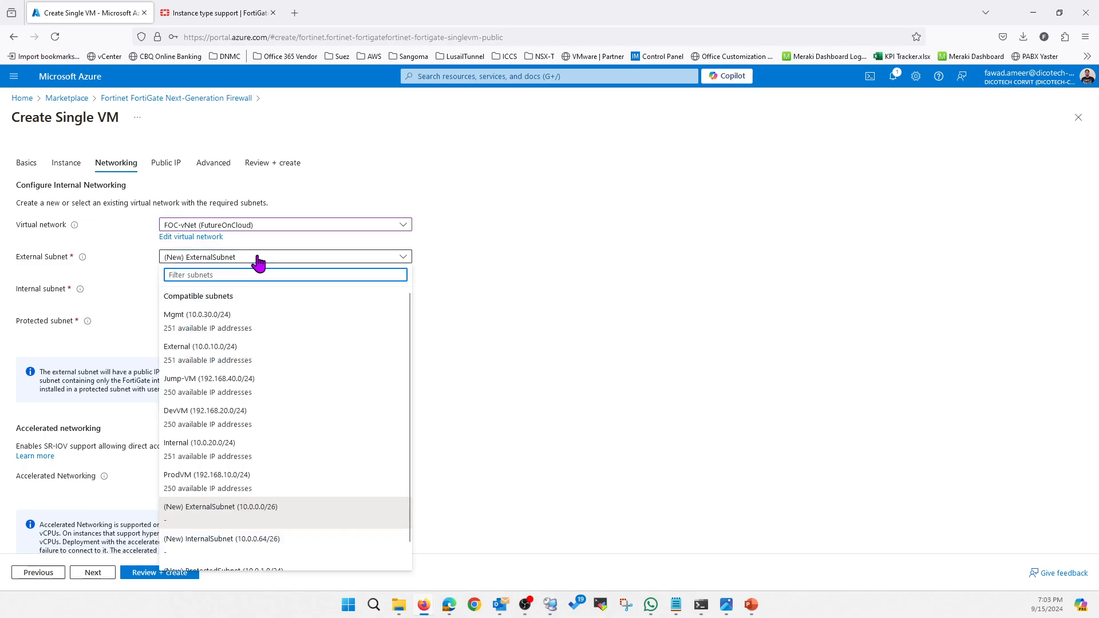
{"action": "left_click", "coordinate": [231, 357]}
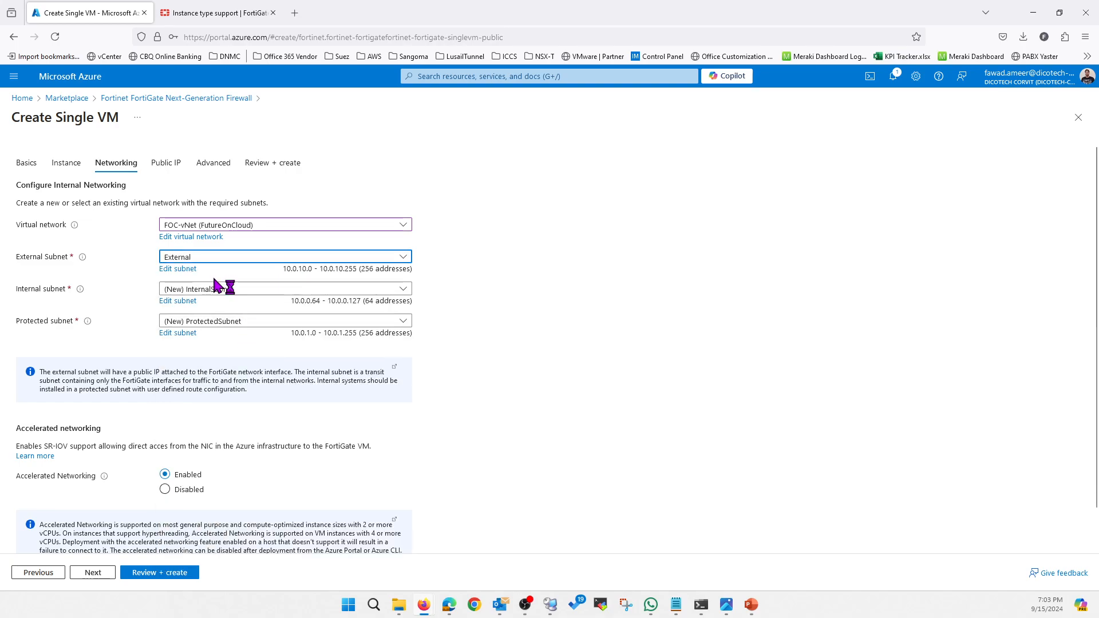
{"action": "left_click", "coordinate": [245, 292]}
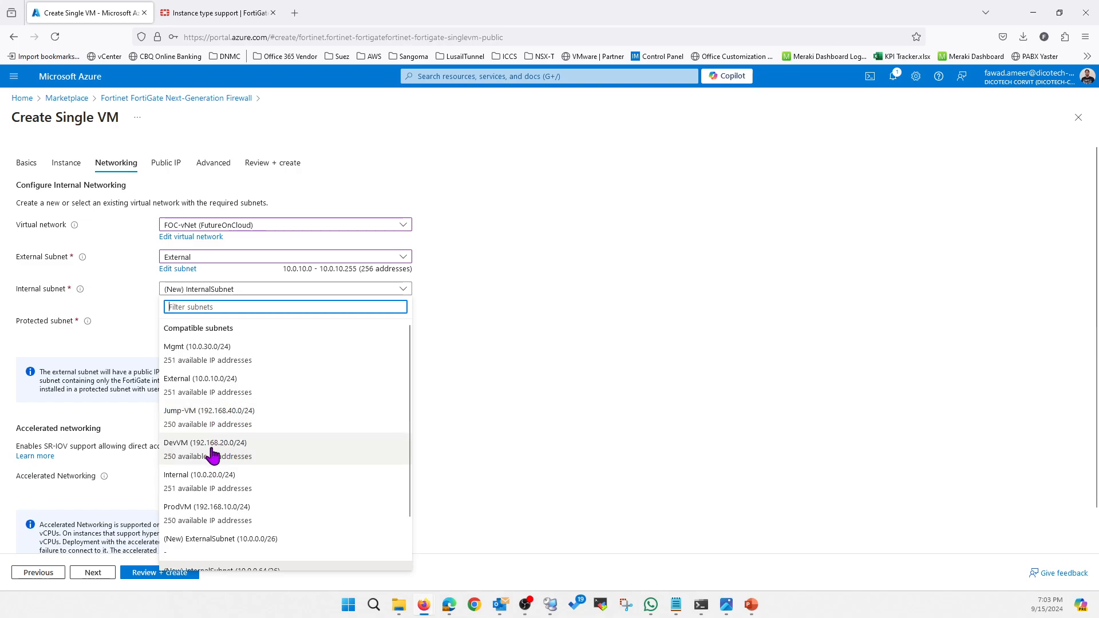
{"action": "left_click", "coordinate": [216, 486]}
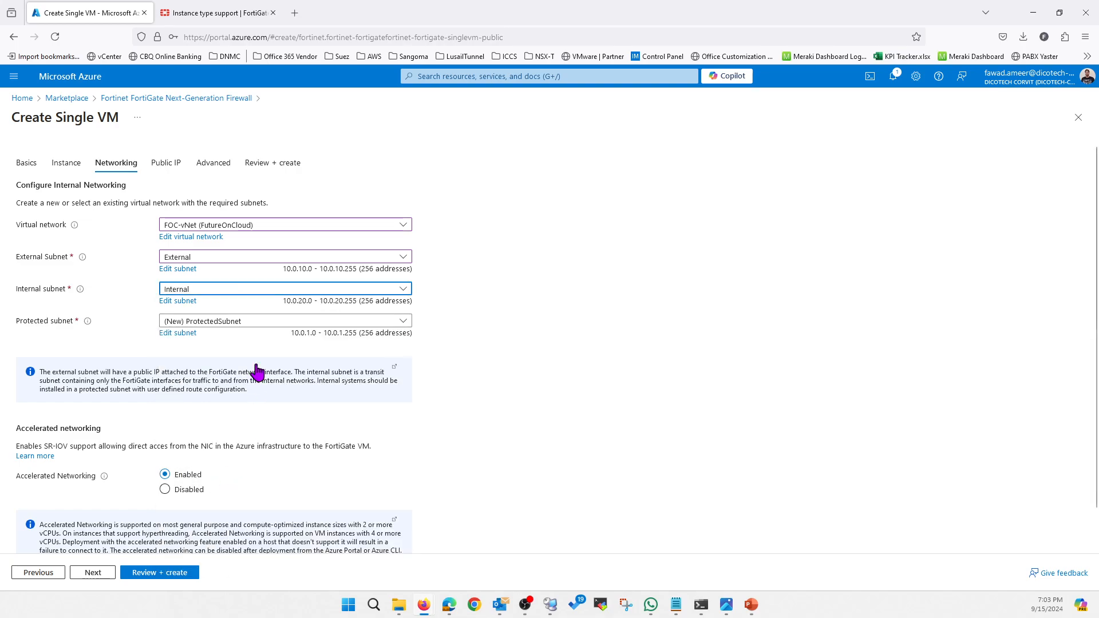
Set the protected subnet to ProdVM and check it against the standalone architecture diagram in the presentation.
{"action": "left_click", "coordinate": [240, 321]}
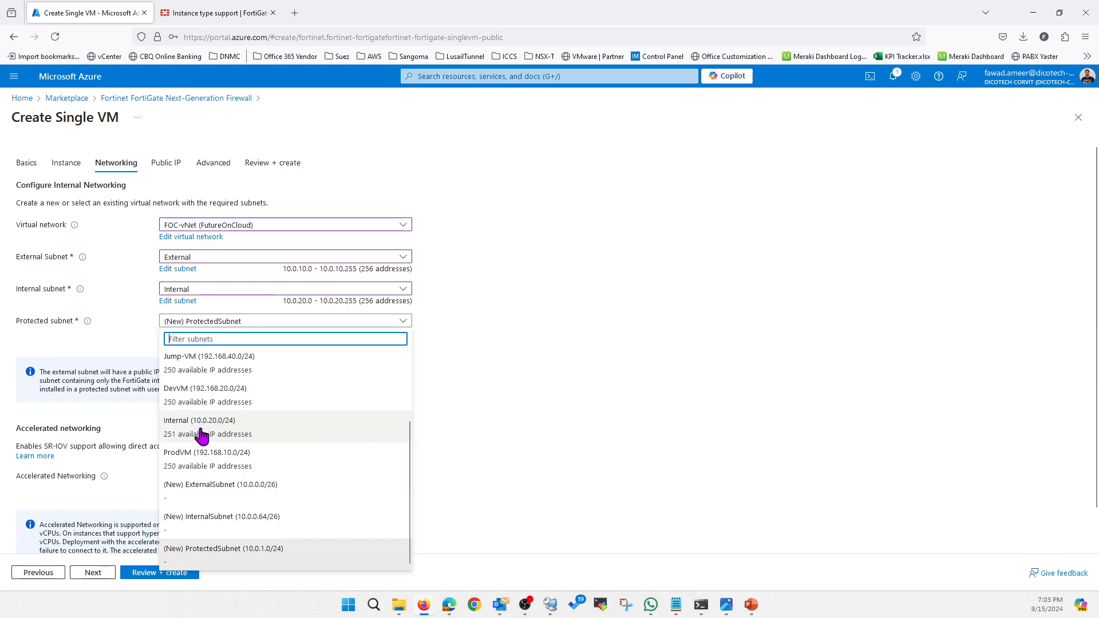
{"action": "left_click", "coordinate": [200, 460]}
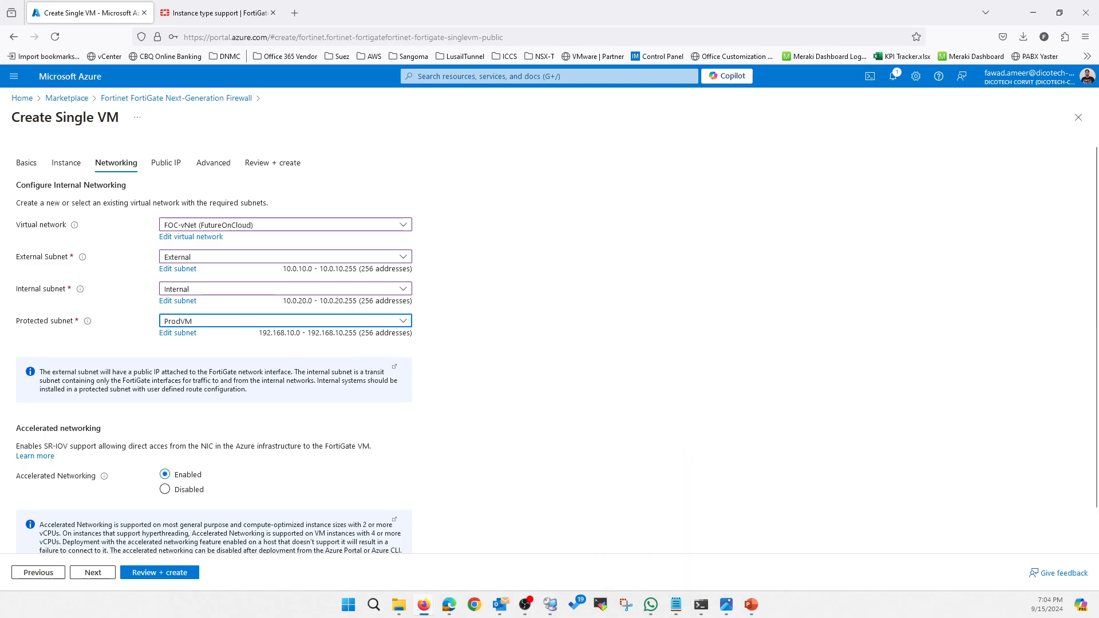
{"action": "key", "text": "alt+Tab"}
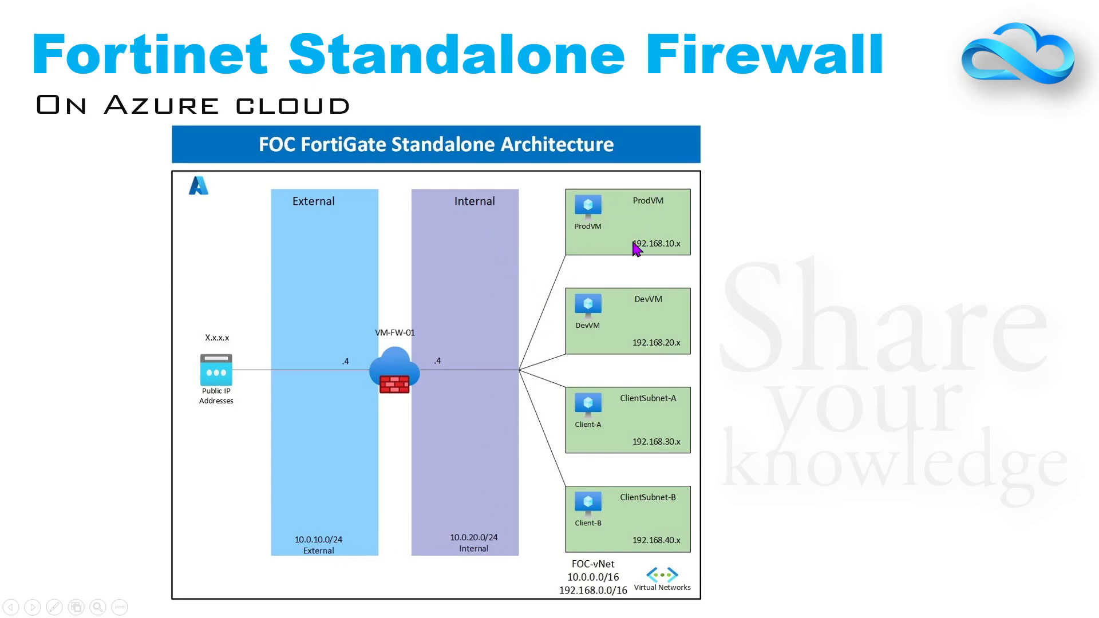
{"action": "key", "text": "alt+Tab"}
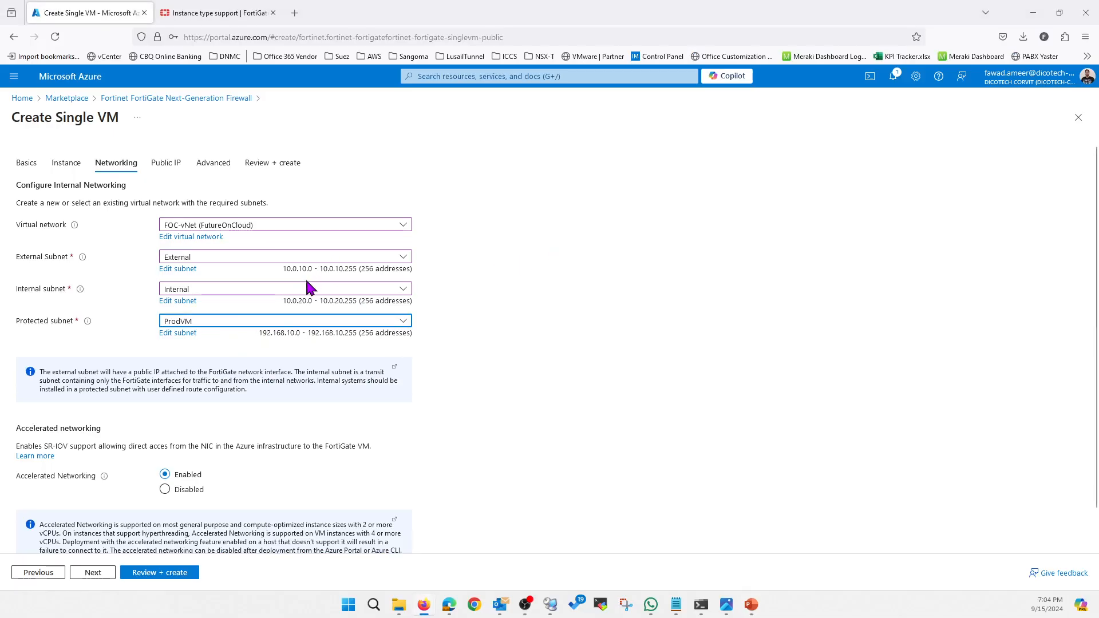
Create a new public IP address named FW-01-PIP with the Standard SKU, and submit the configuration for review.
{"action": "left_click", "coordinate": [92, 573]}
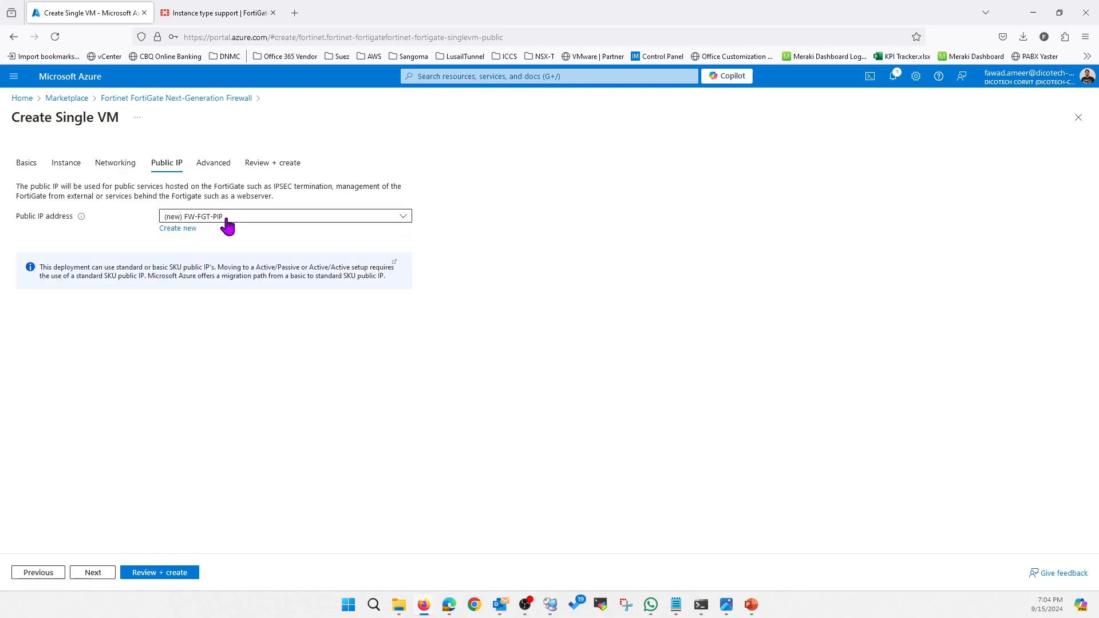
{"action": "left_click", "coordinate": [182, 229]}
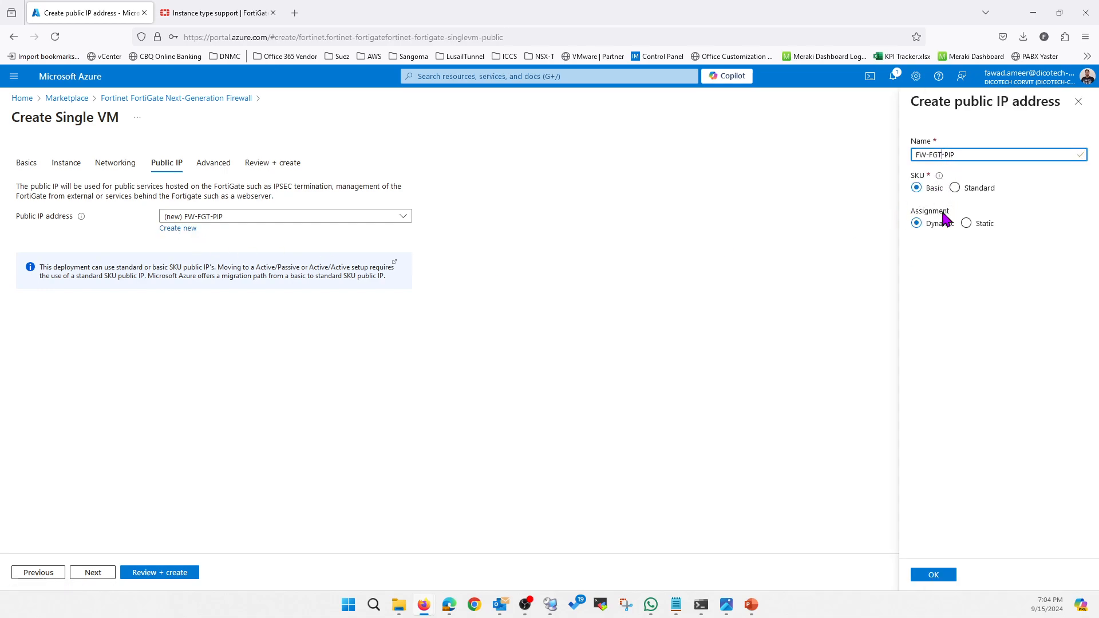
{"action": "type", "text": "01"}
{"action": "left_click", "coordinate": [956, 188]}
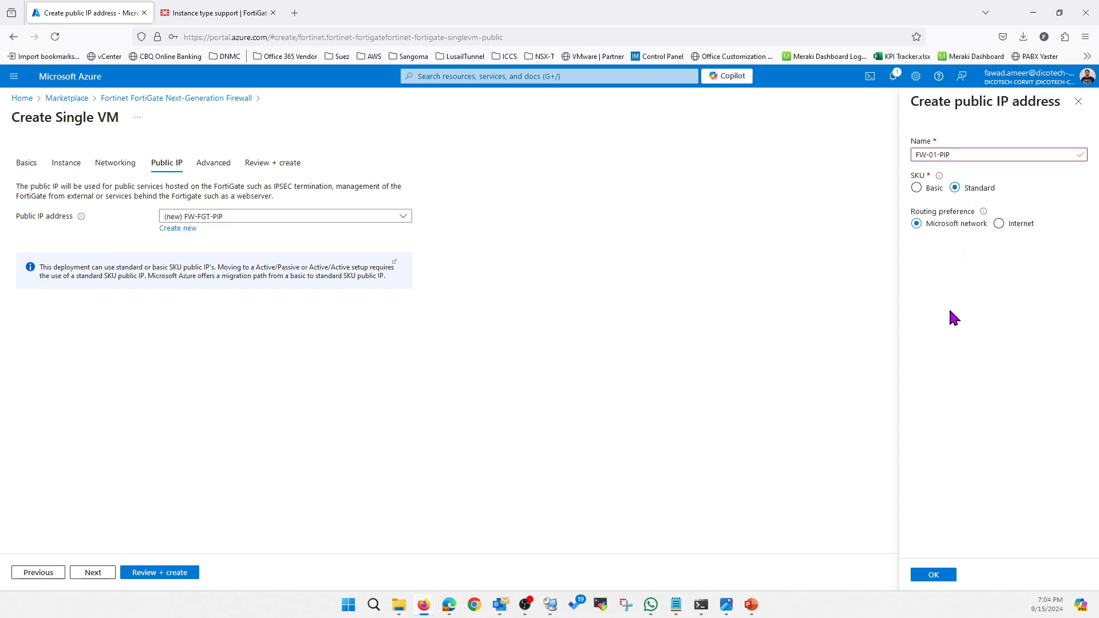
{"action": "left_click", "coordinate": [933, 575]}
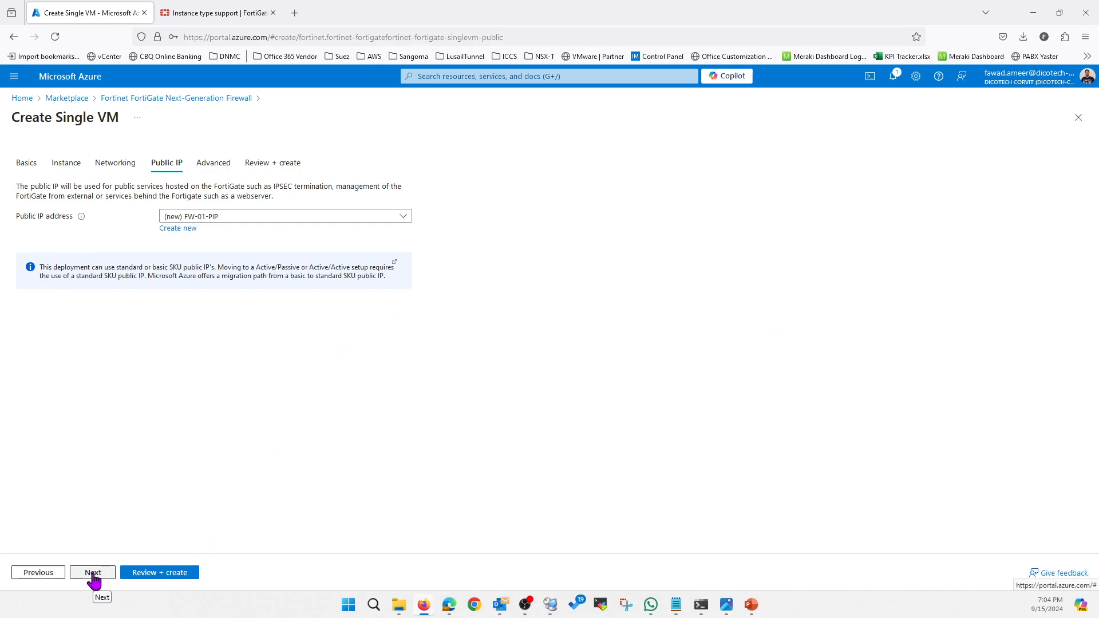
{"action": "left_click", "coordinate": [154, 574]}
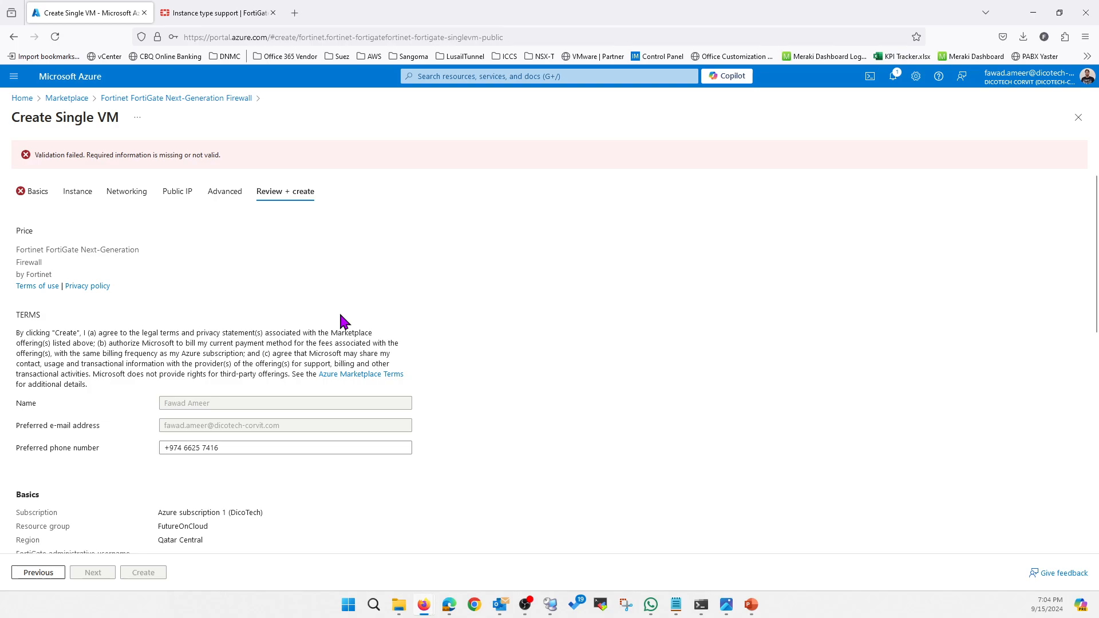
Re-enter foc as the FortiGate administrative username in the basic settings and rerun the review.
{"action": "left_click", "coordinate": [37, 192]}
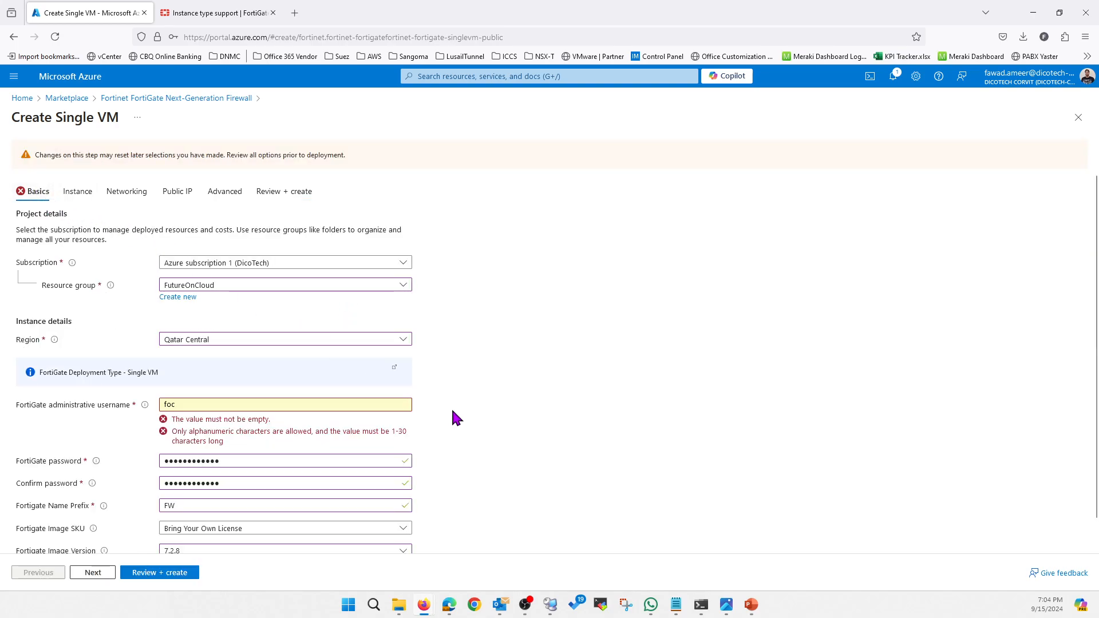
{"action": "left_click", "coordinate": [194, 402]}
{"action": "left_click_drag", "start_coordinate": [201, 401], "coordinate": [160, 401]}
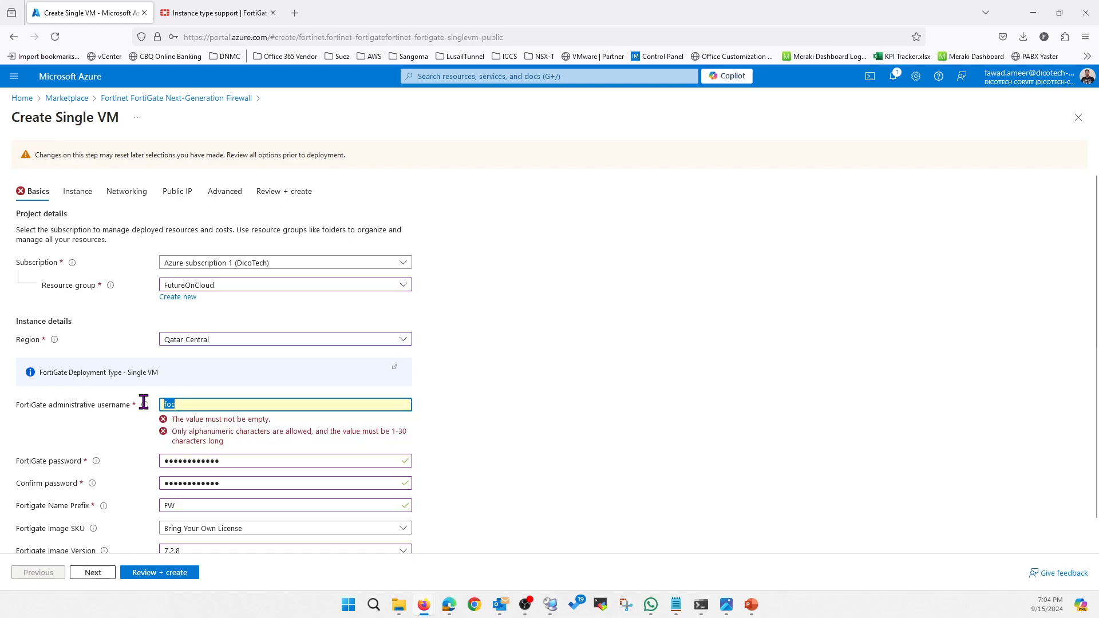
{"action": "type", "text": "do"}
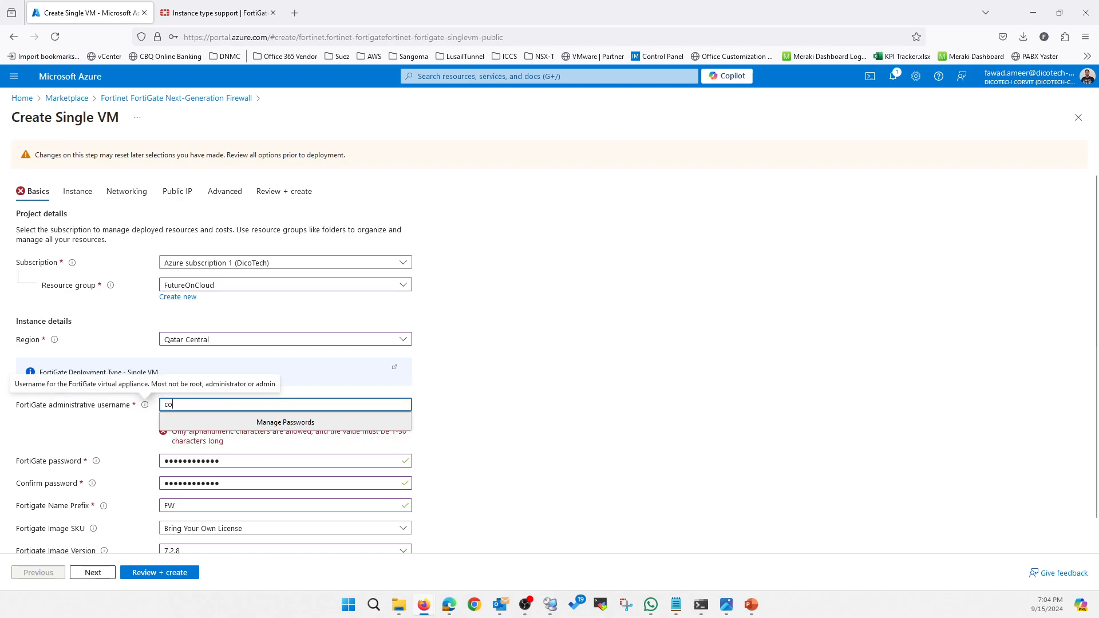
{"action": "key", "text": "BackSpace"}
{"action": "key", "text": "BackSpace"}
{"action": "type", "text": "foc"}
{"action": "key", "text": "Tab"}
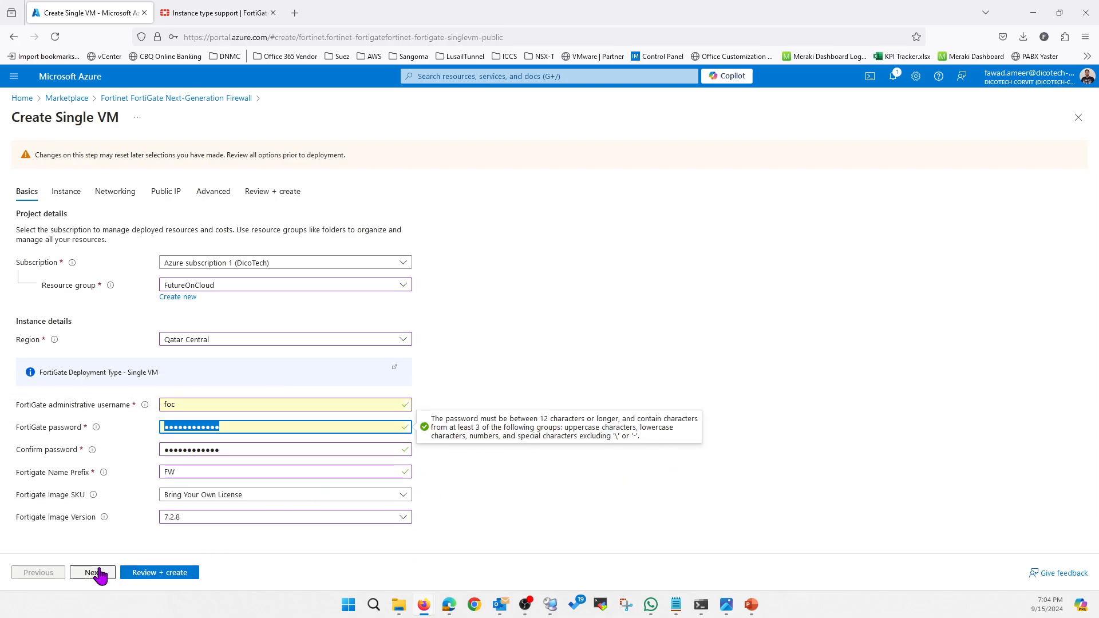
{"action": "left_click", "coordinate": [153, 573]}
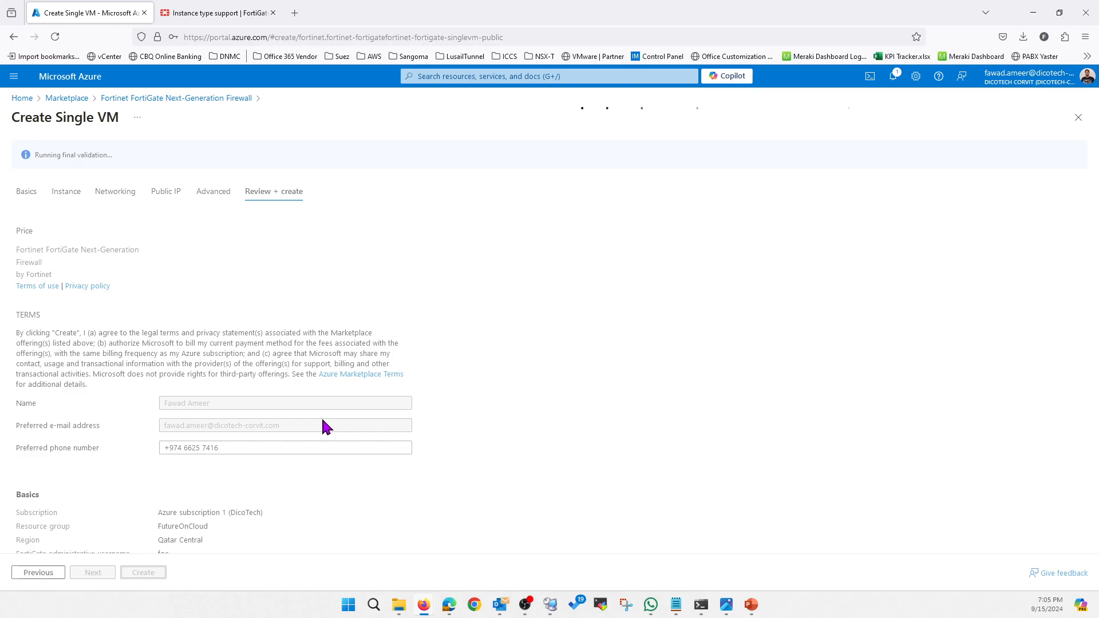
Review the VM size, VM name, networking and public IP in the deployment summary, and create the FortiGate VM.
{"action": "scroll", "coordinate": [322, 426], "scroll_direction": "down", "scroll_amount": 5}
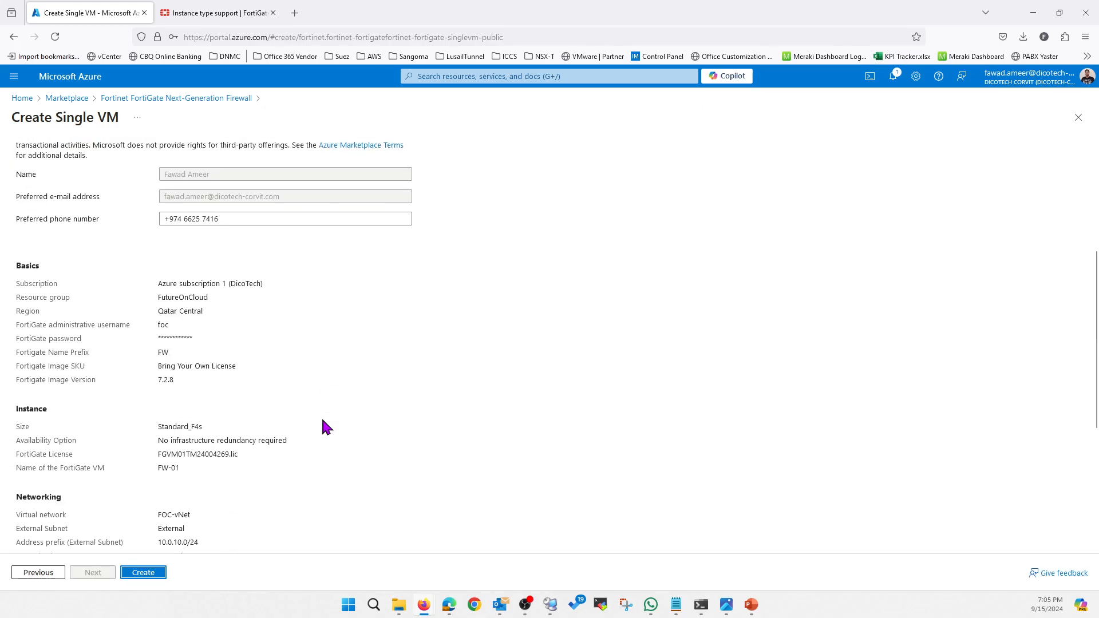
{"action": "scroll", "coordinate": [284, 337], "scroll_direction": "down", "scroll_amount": 1}
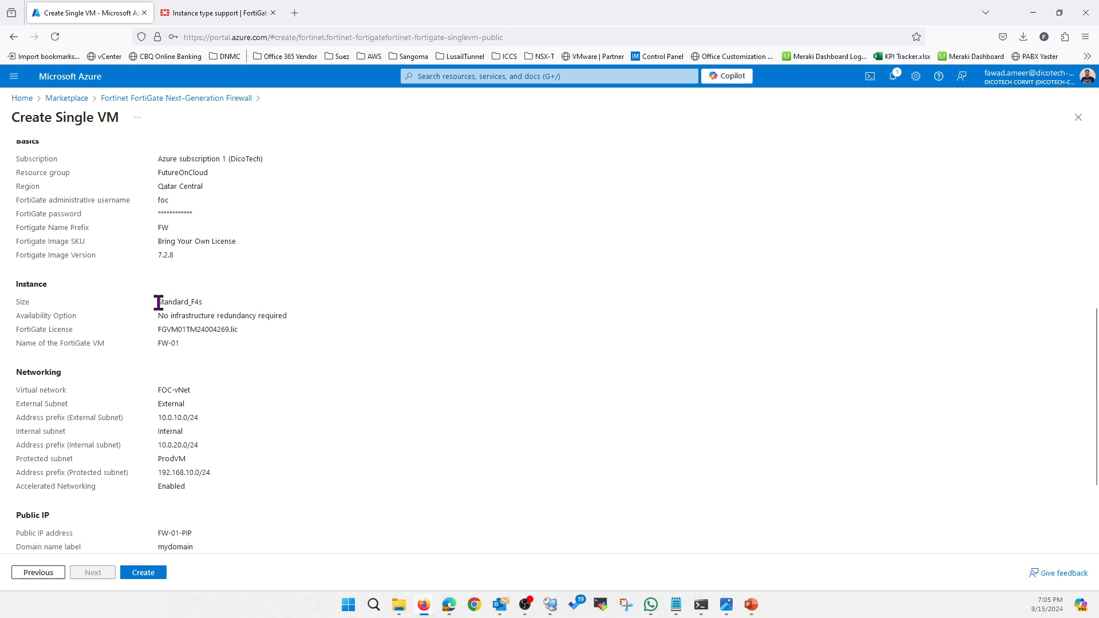
{"action": "left_click_drag", "start_coordinate": [159, 302], "coordinate": [204, 303]}
{"action": "left_click_drag", "start_coordinate": [186, 345], "coordinate": [154, 351]}
{"action": "left_click_drag", "start_coordinate": [159, 390], "coordinate": [156, 452]}
{"action": "left_click_drag", "start_coordinate": [227, 478], "coordinate": [152, 472]}
{"action": "scroll", "coordinate": [249, 451], "scroll_direction": "down", "scroll_amount": 3}
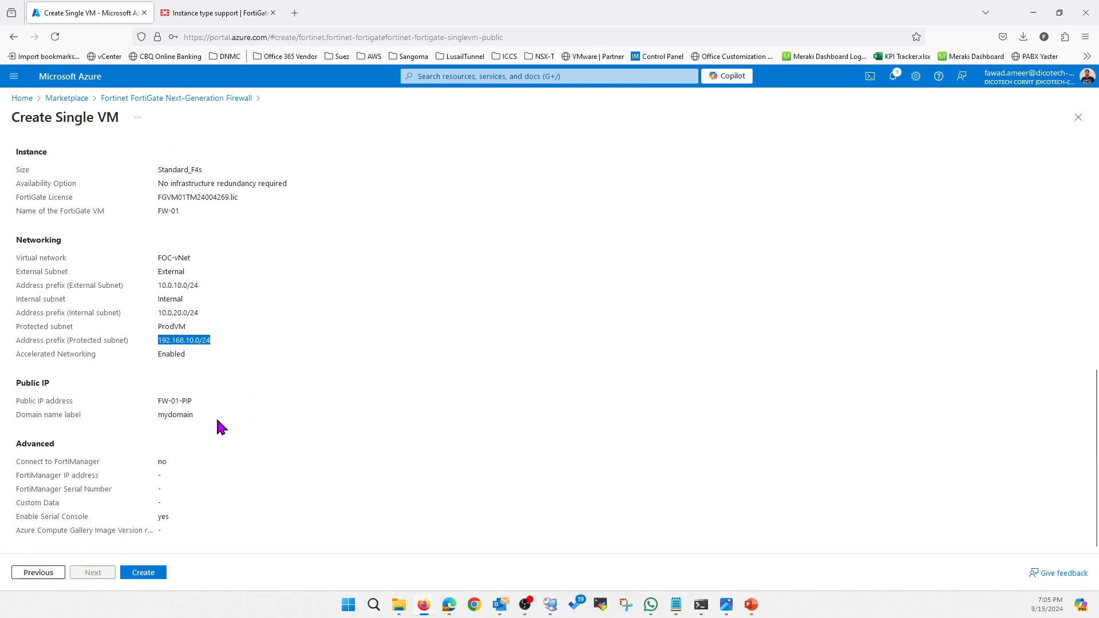
{"action": "left_click_drag", "start_coordinate": [196, 403], "coordinate": [153, 406]}
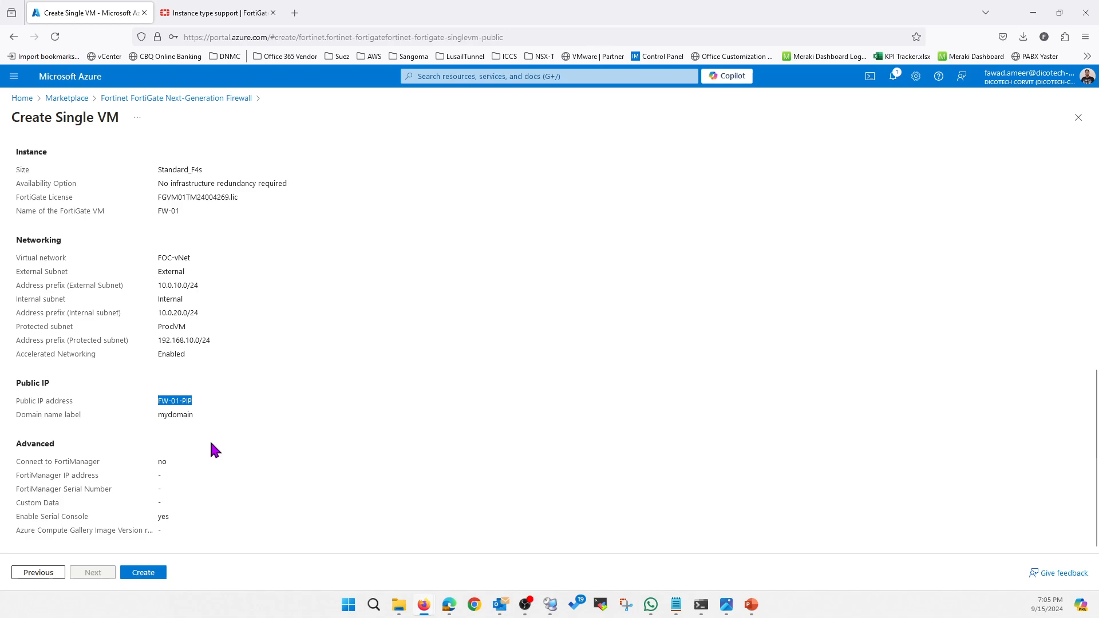
{"action": "left_click", "coordinate": [142, 571]}
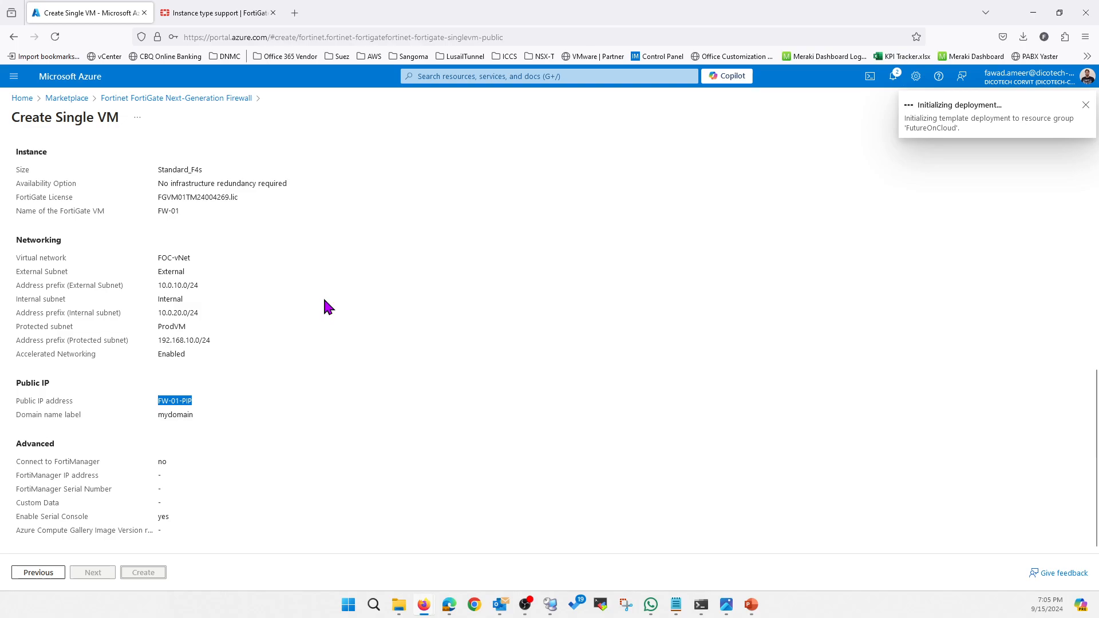
Check the deployment's progress, and in a duplicate portal tab list the virtual machines filtered to the futureoncloud resource group.
{"action": "left_click", "coordinate": [893, 77]}
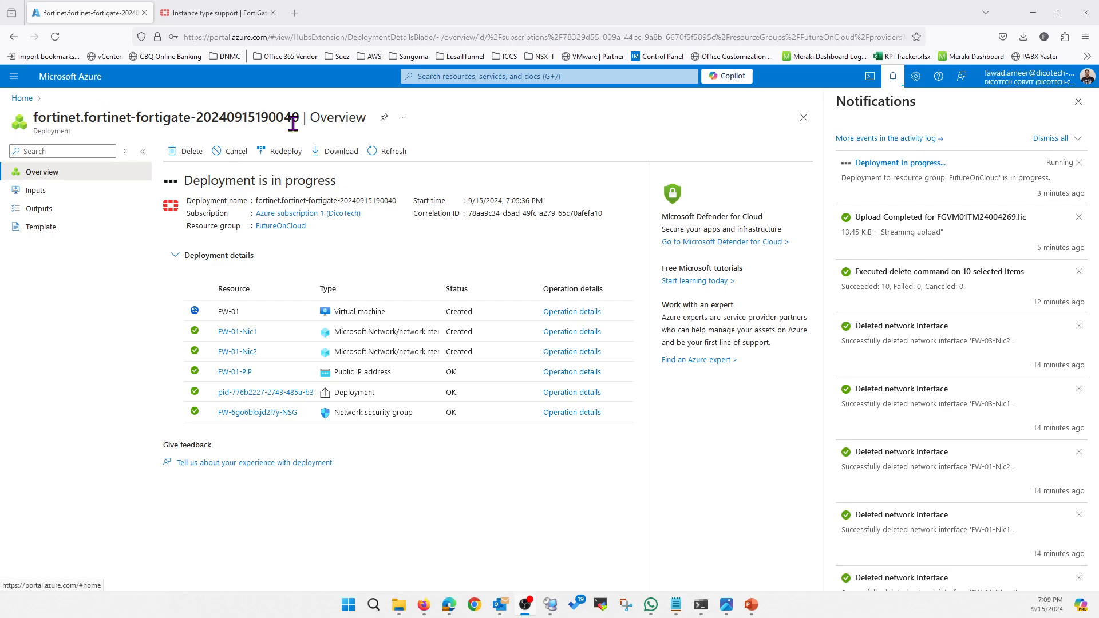
{"action": "right_click", "coordinate": [115, 13]}
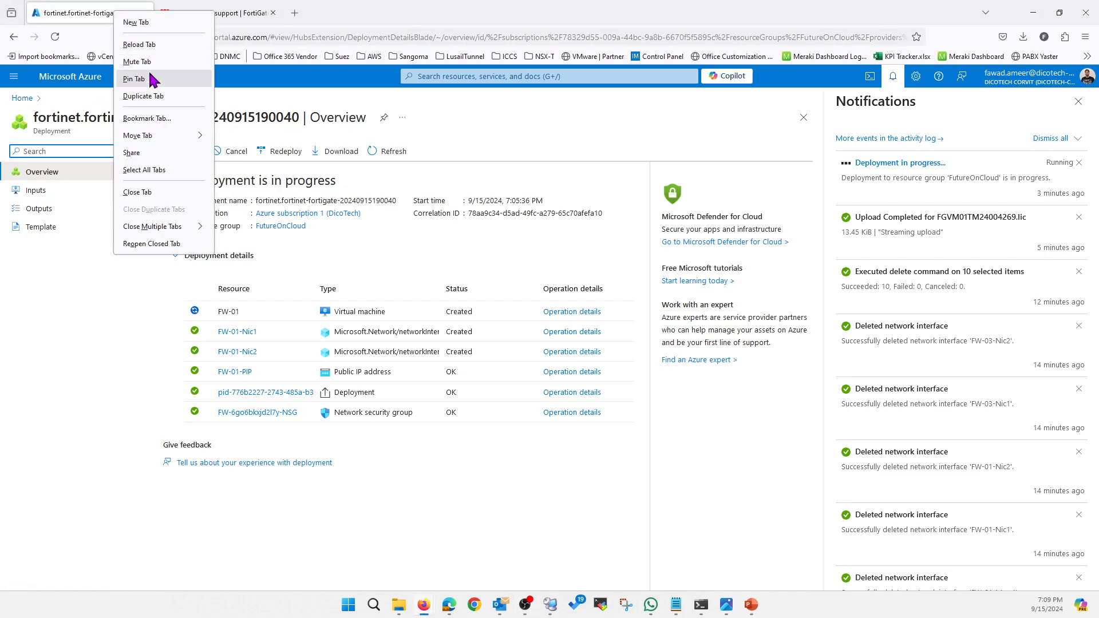
{"action": "left_click", "coordinate": [154, 96]}
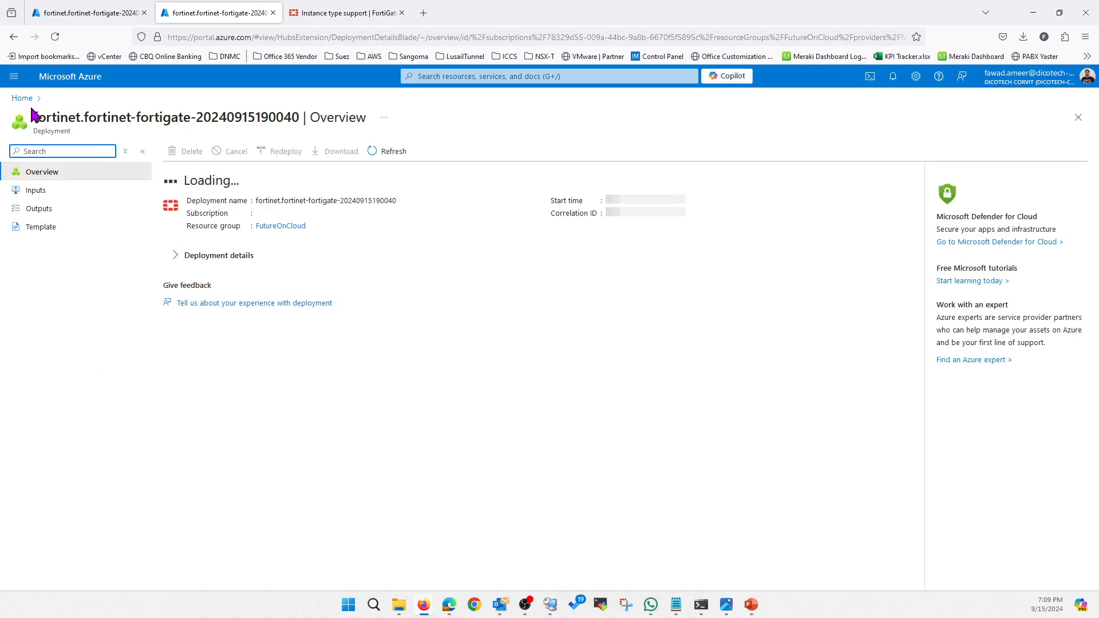
{"action": "left_click", "coordinate": [22, 99]}
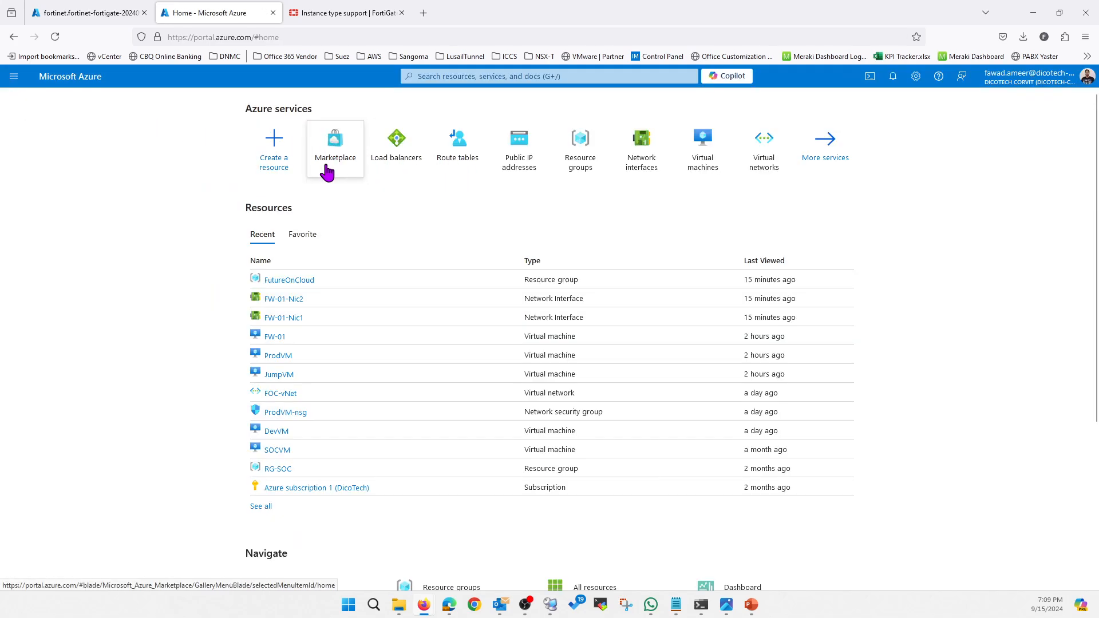
{"action": "left_click", "coordinate": [707, 163]}
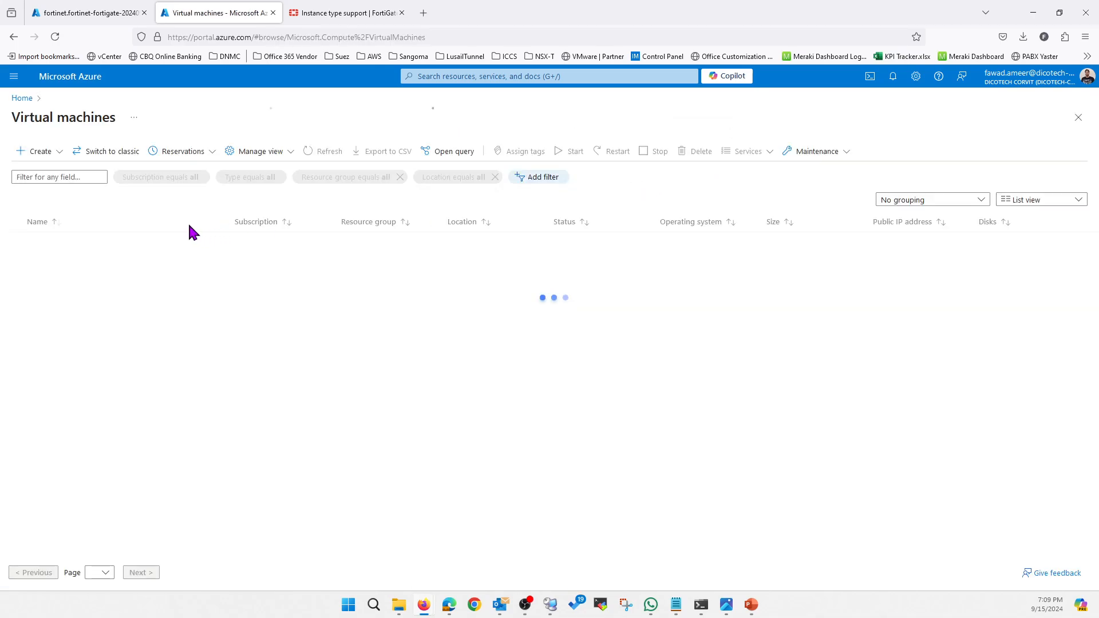
{"action": "left_click", "coordinate": [321, 178]}
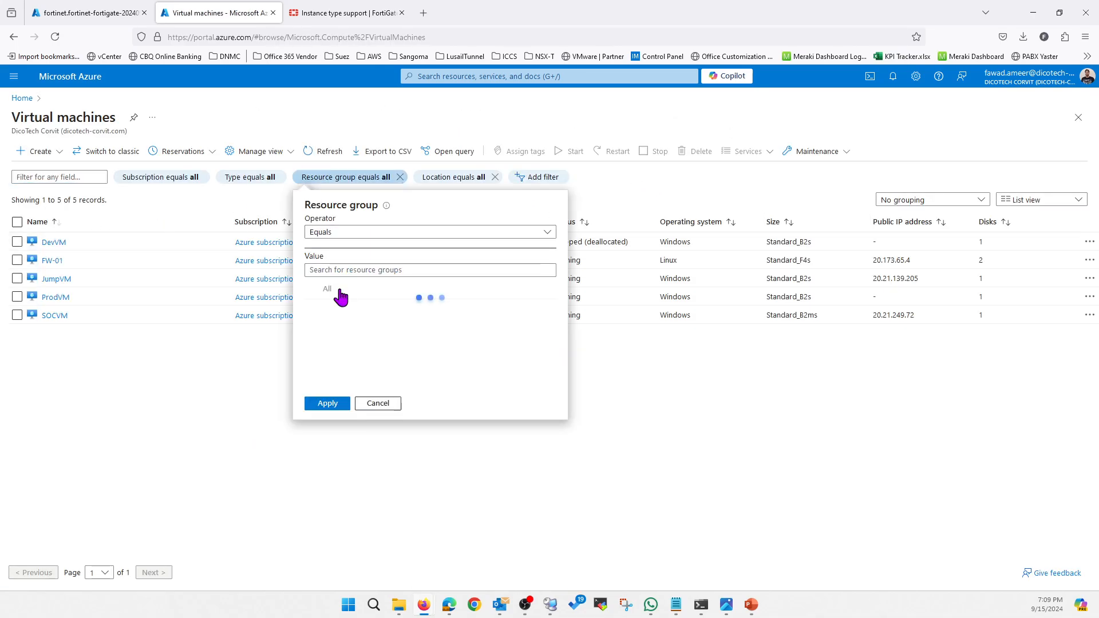
{"action": "left_click", "coordinate": [329, 309]}
{"action": "left_click", "coordinate": [331, 403]}
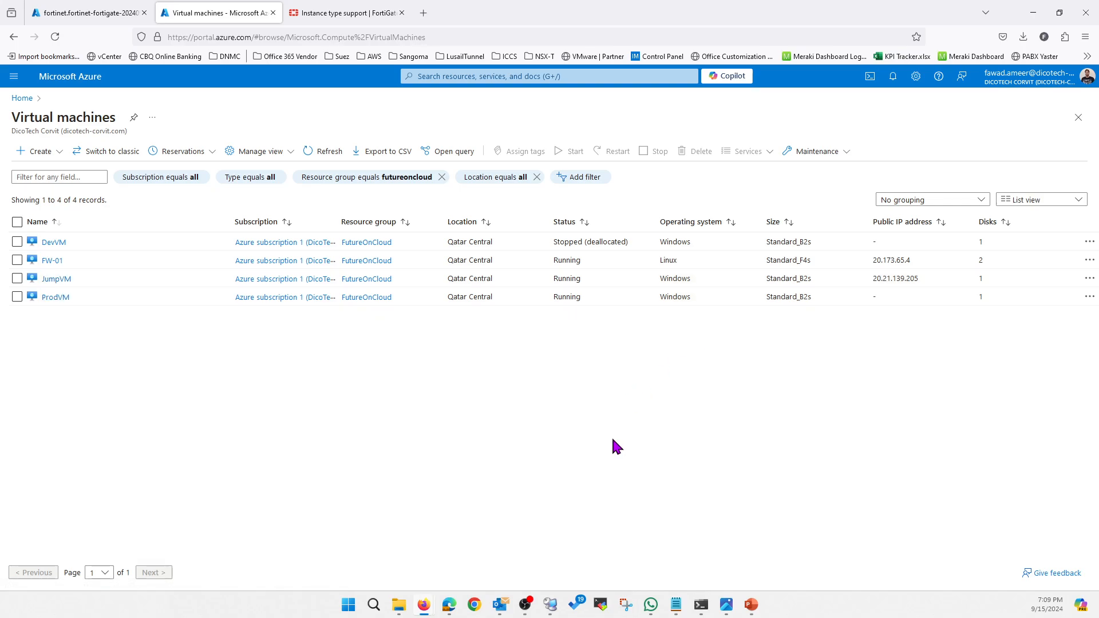
Open the ProdVM session inside the Jump-SRV remote desktop and check its address against ProdVM's private IP in the Azure portal.
{"action": "left_click", "coordinate": [550, 606]}
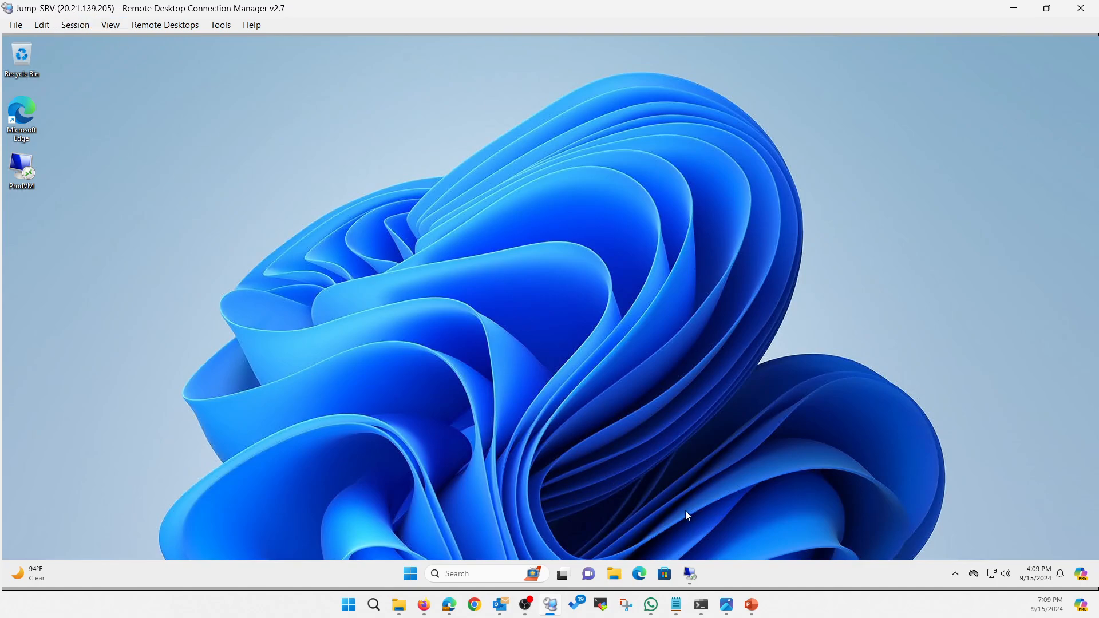
{"action": "left_click", "coordinate": [694, 578]}
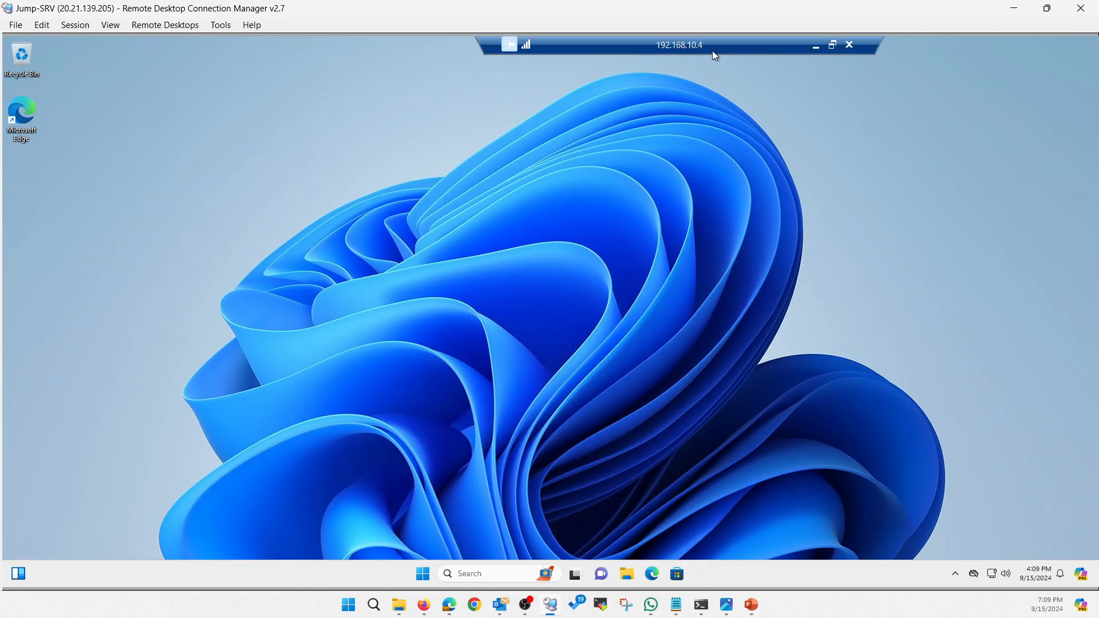
{"action": "left_click", "coordinate": [1014, 9]}
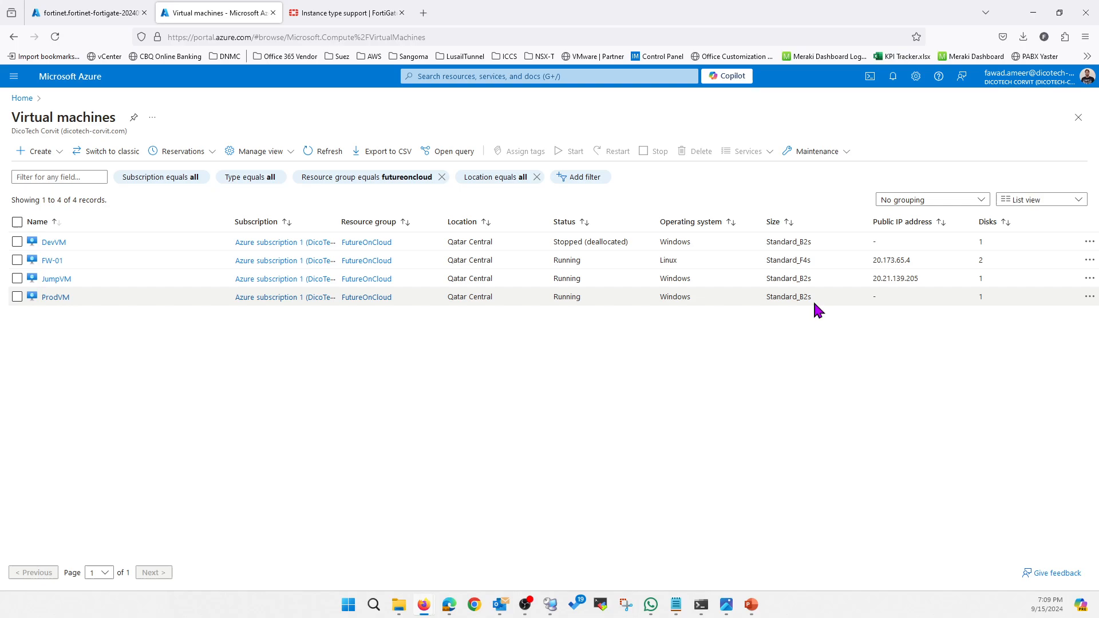
{"action": "left_click", "coordinate": [48, 298]}
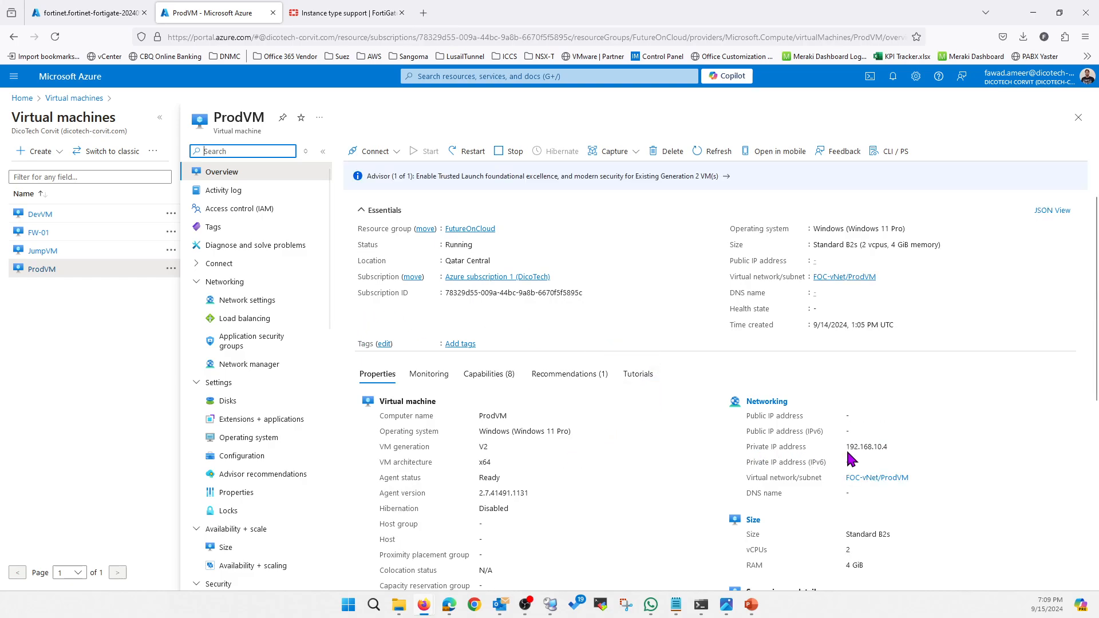
{"action": "left_click_drag", "start_coordinate": [888, 447], "coordinate": [845, 451]}
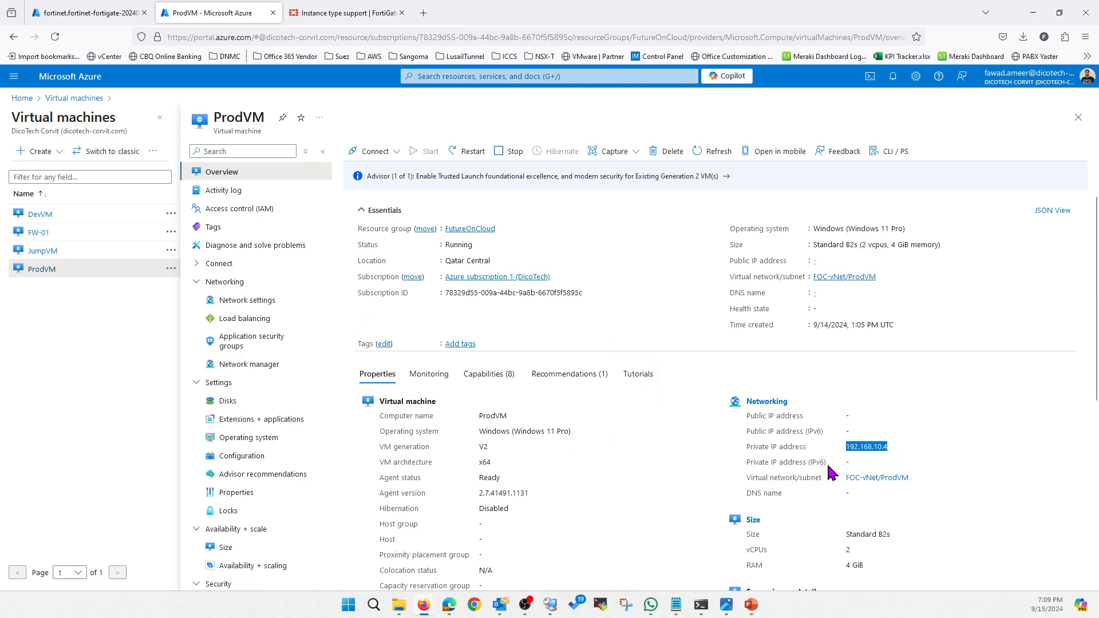
In the ProdVM remote session, search the web for "what is my ip" and look up its public address on whatismyipaddress.com.
{"action": "left_click", "coordinate": [551, 605]}
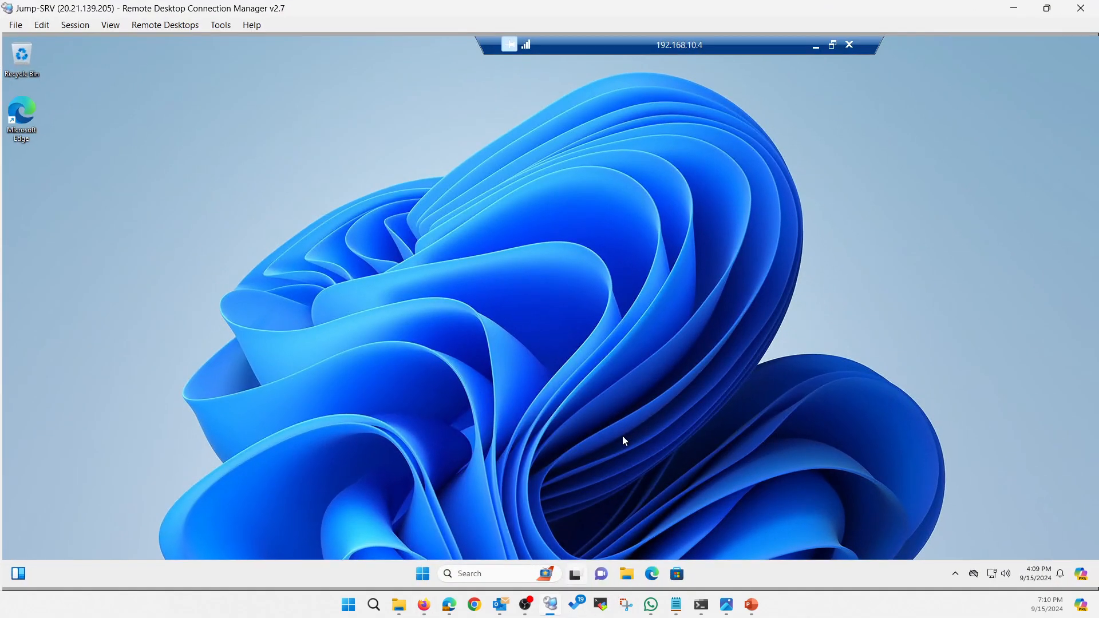
{"action": "left_click", "coordinate": [651, 576]}
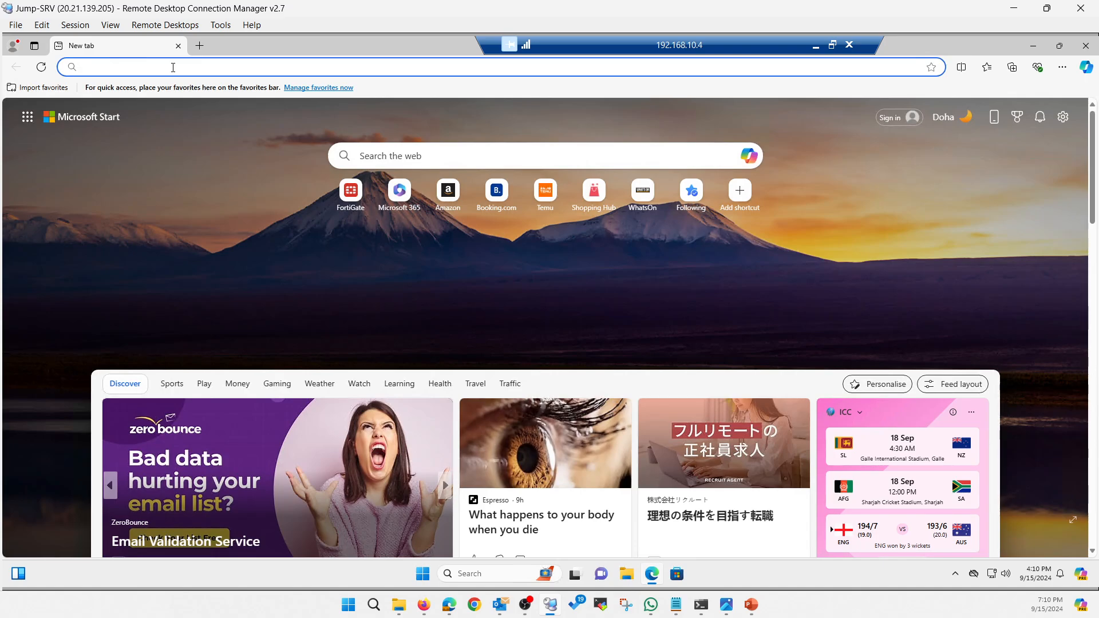
{"action": "type", "text": "what is my ip"}
{"action": "key", "text": "Return"}
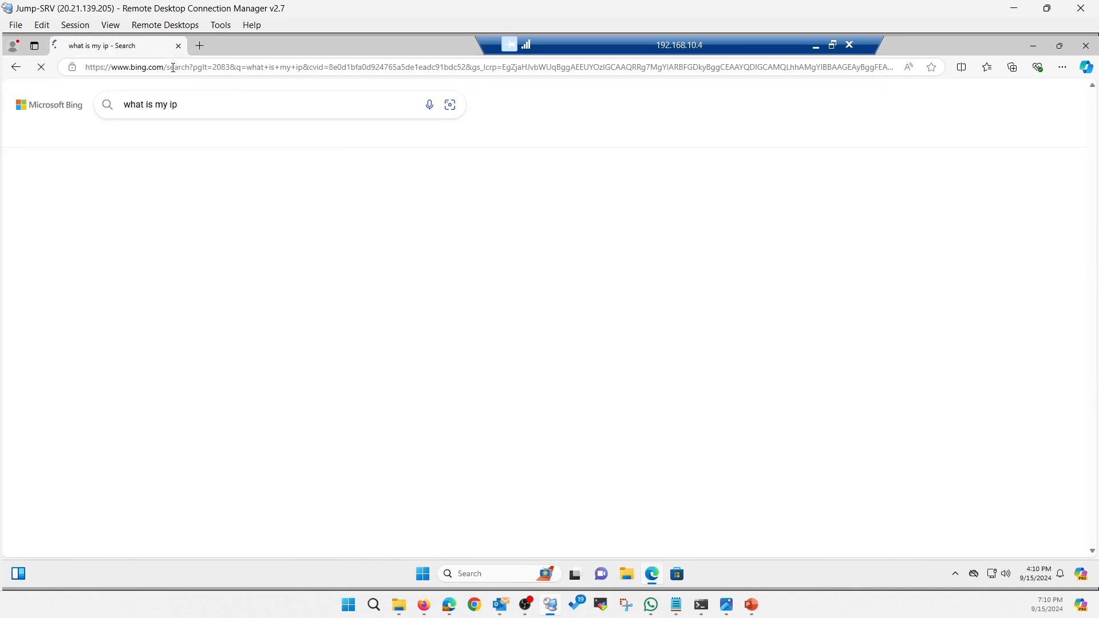
{"action": "left_click", "coordinate": [216, 219]}
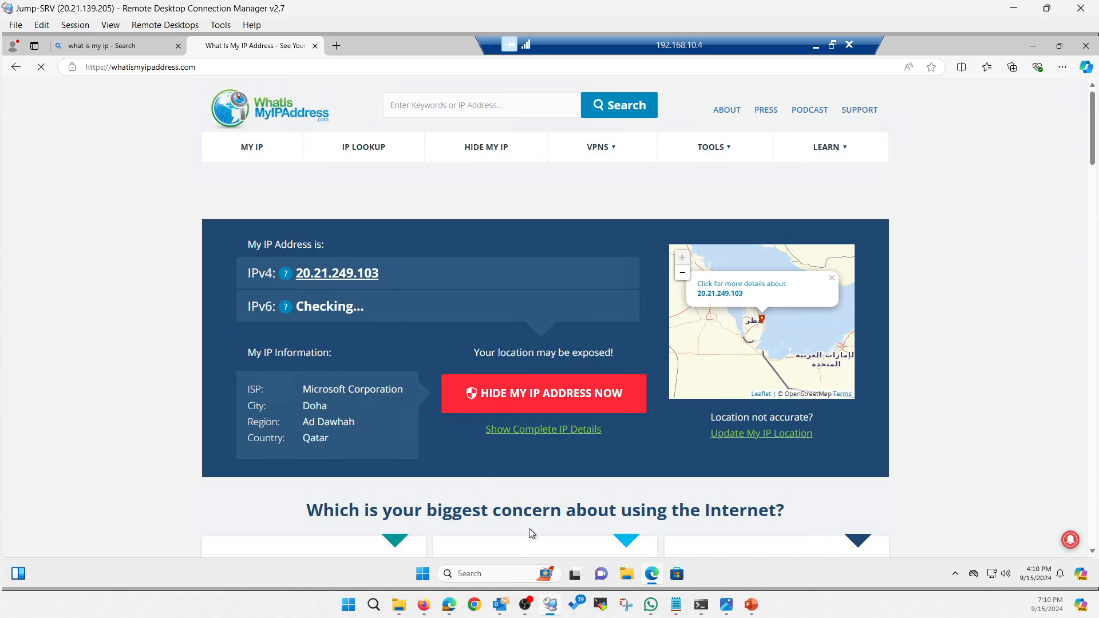
Capture the IP address page in ProdVM with Snipping Tool and save the screenshot as PNG on the desktop.
{"action": "left_click", "coordinate": [423, 576]}
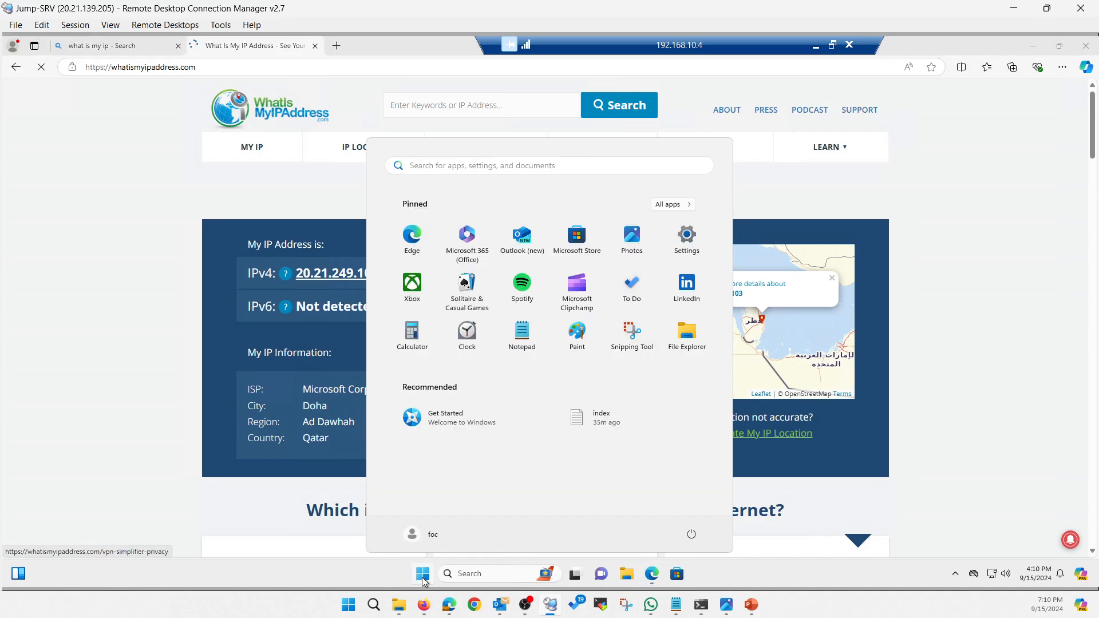
{"action": "type", "text": "snipping Tool"}
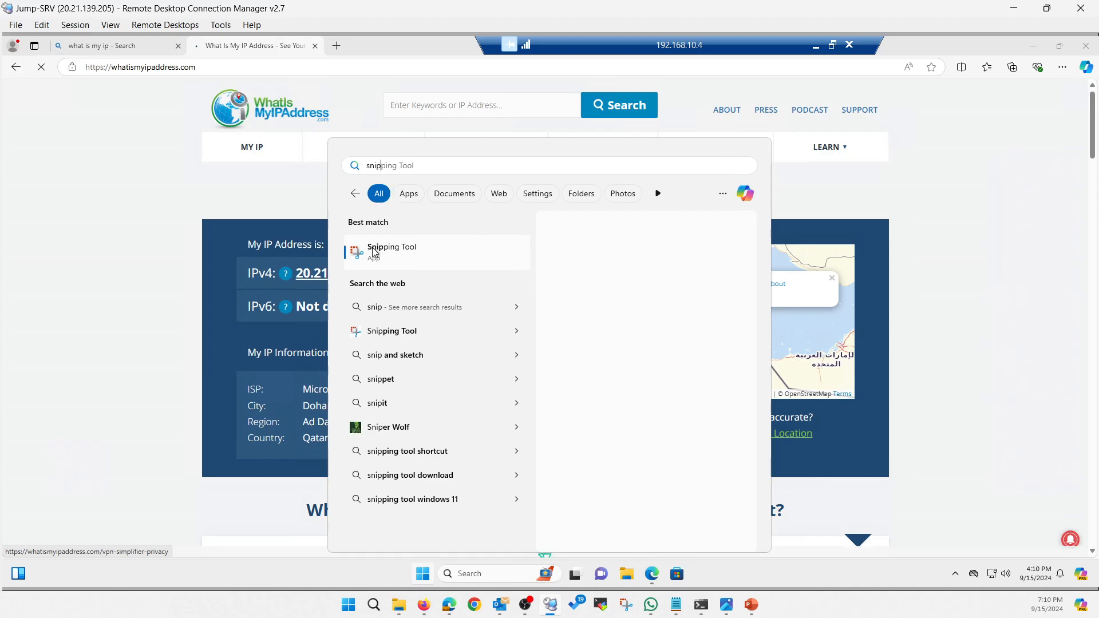
{"action": "left_click", "coordinate": [426, 270]}
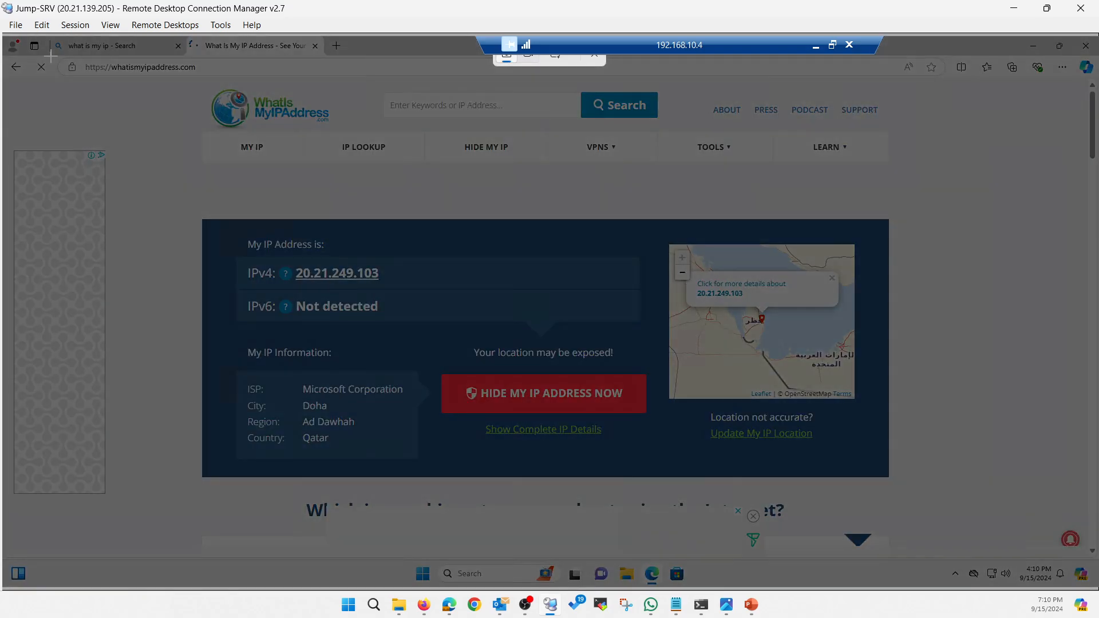
{"action": "left_click_drag", "start_coordinate": [50, 55], "coordinate": [661, 343]}
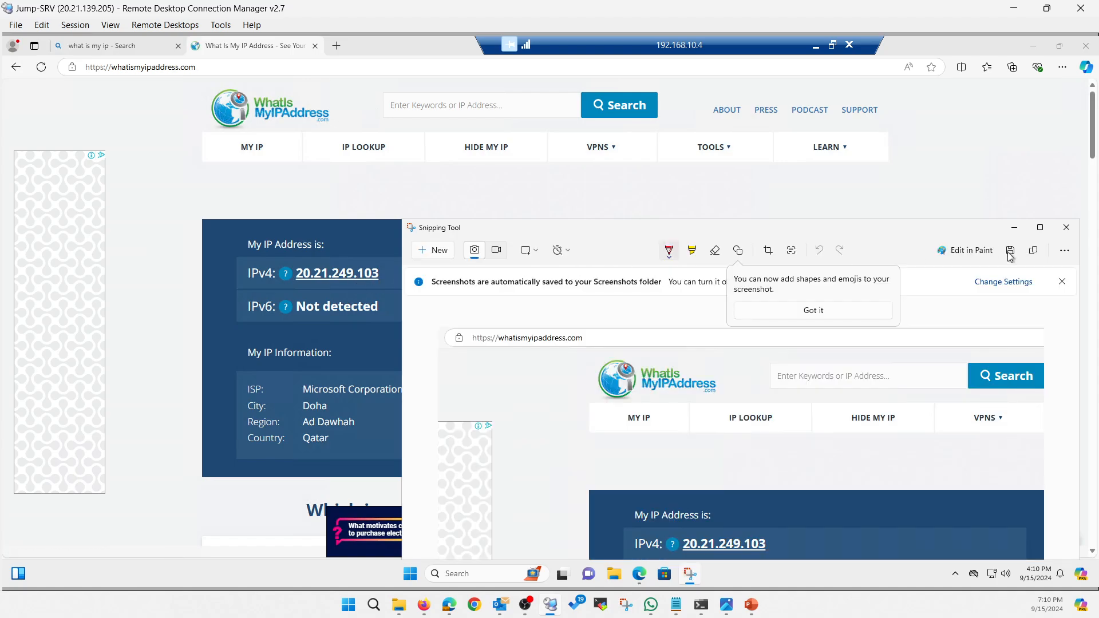
{"action": "left_click", "coordinate": [1007, 253]}
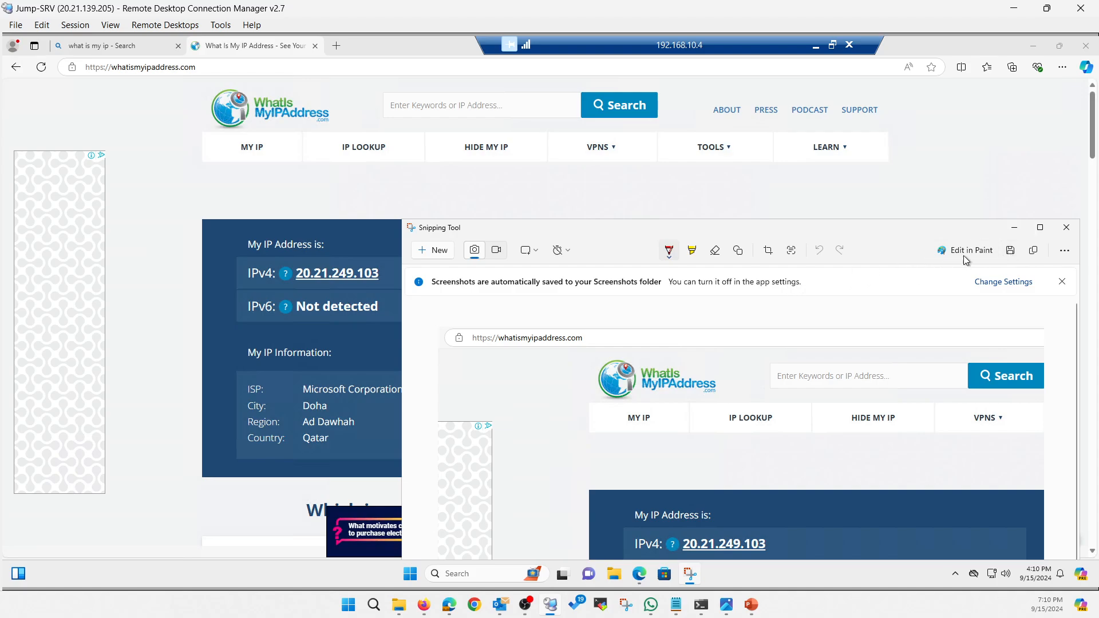
{"action": "key", "text": "ctrl+s"}
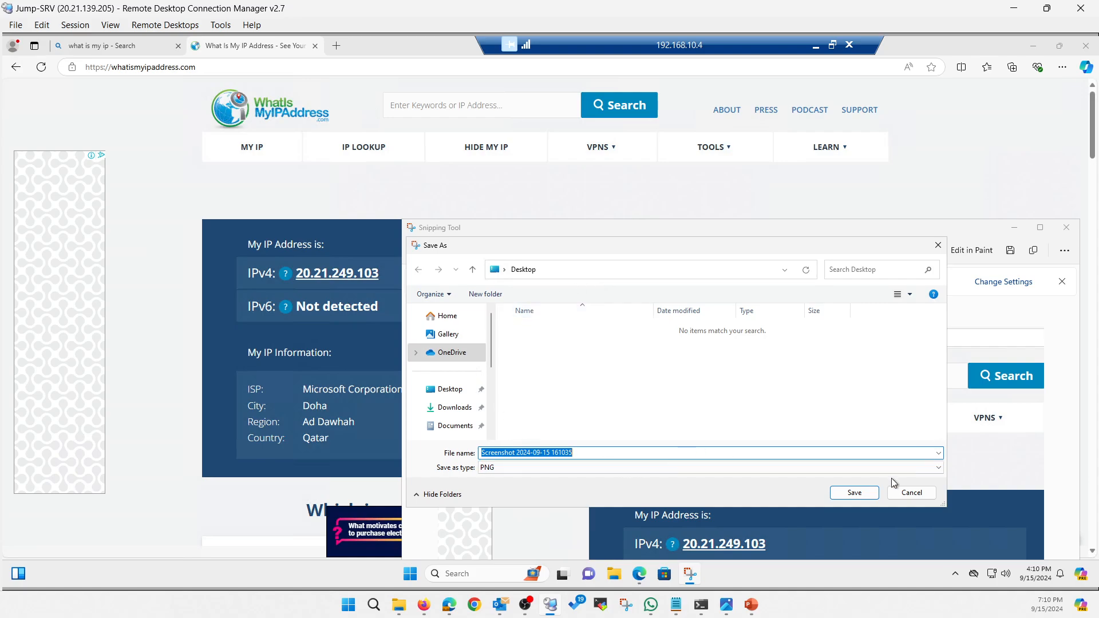
{"action": "left_click", "coordinate": [854, 492]}
{"action": "left_click", "coordinate": [1066, 230]}
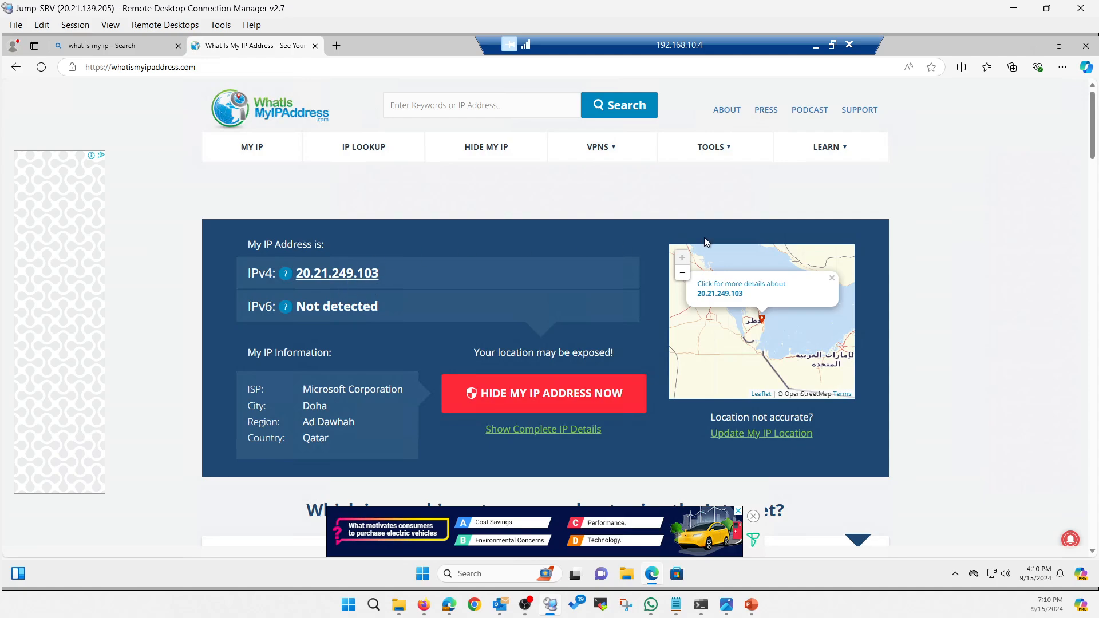
Return to the Azure portal and check the FW-01 overview and the FortiGate deployment's completion status.
{"action": "left_click", "coordinate": [1013, 10]}
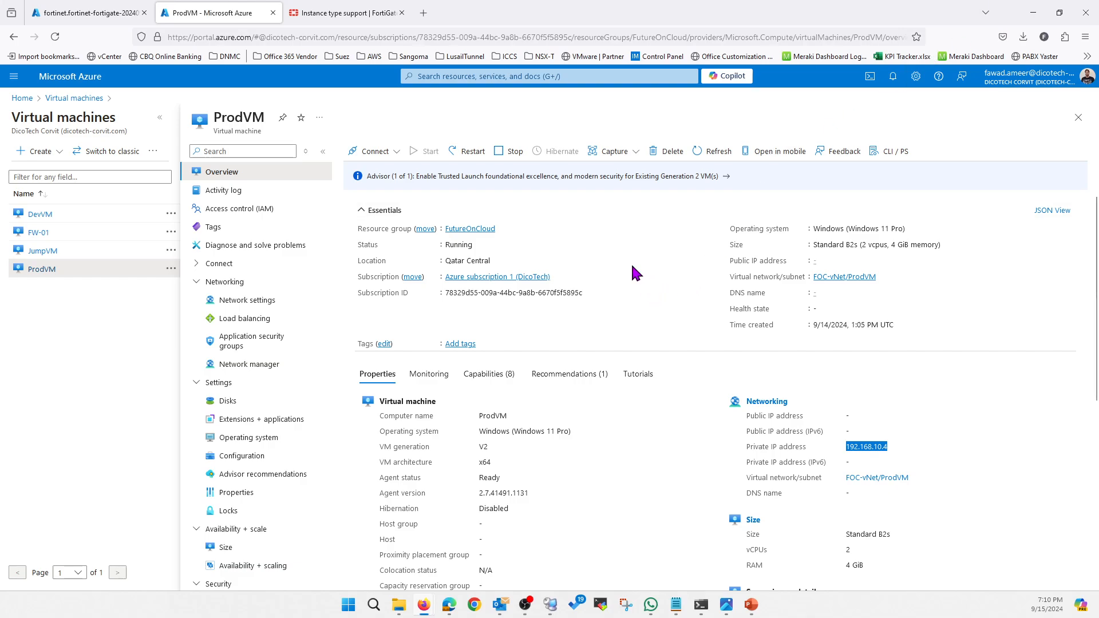
{"action": "left_click", "coordinate": [38, 234]}
{"action": "left_click", "coordinate": [893, 77]}
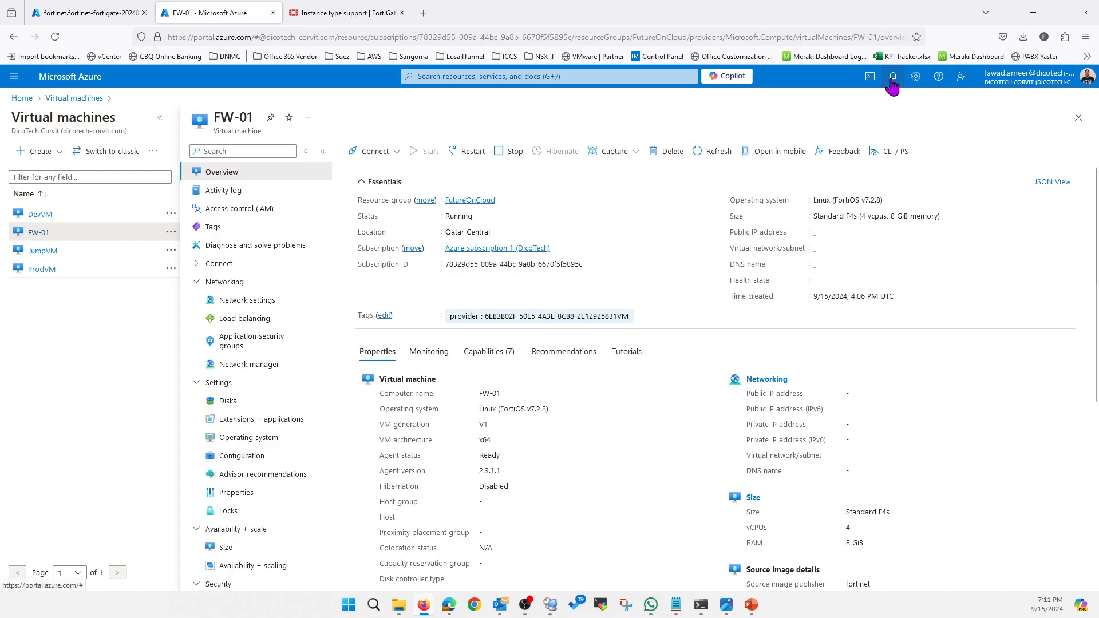
{"action": "left_click", "coordinate": [103, 15]}
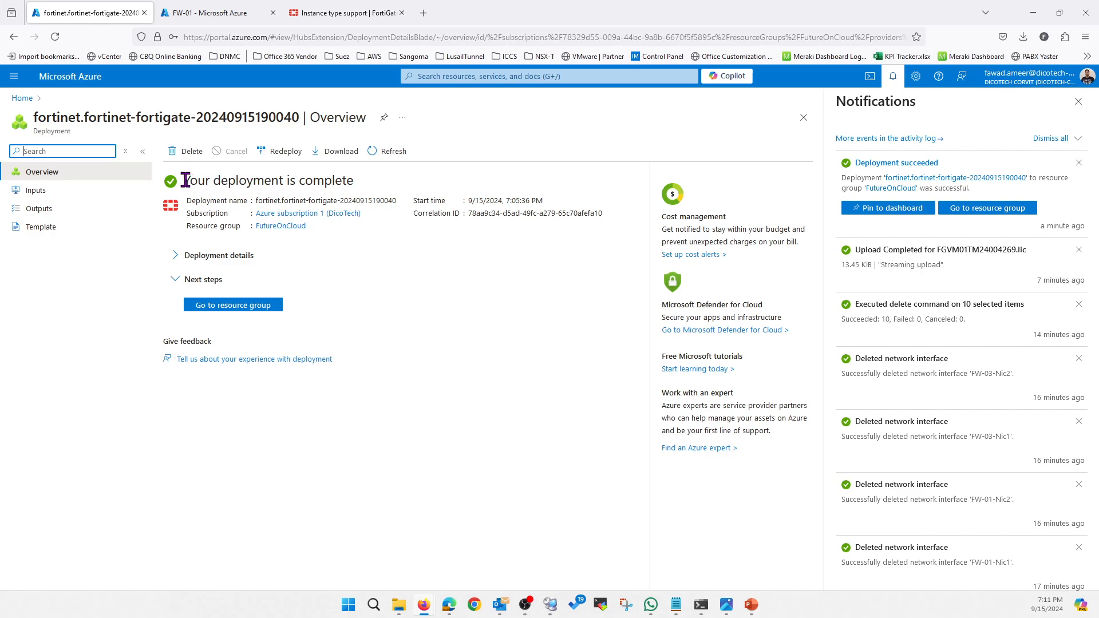
{"action": "left_click_drag", "start_coordinate": [185, 181], "coordinate": [375, 189]}
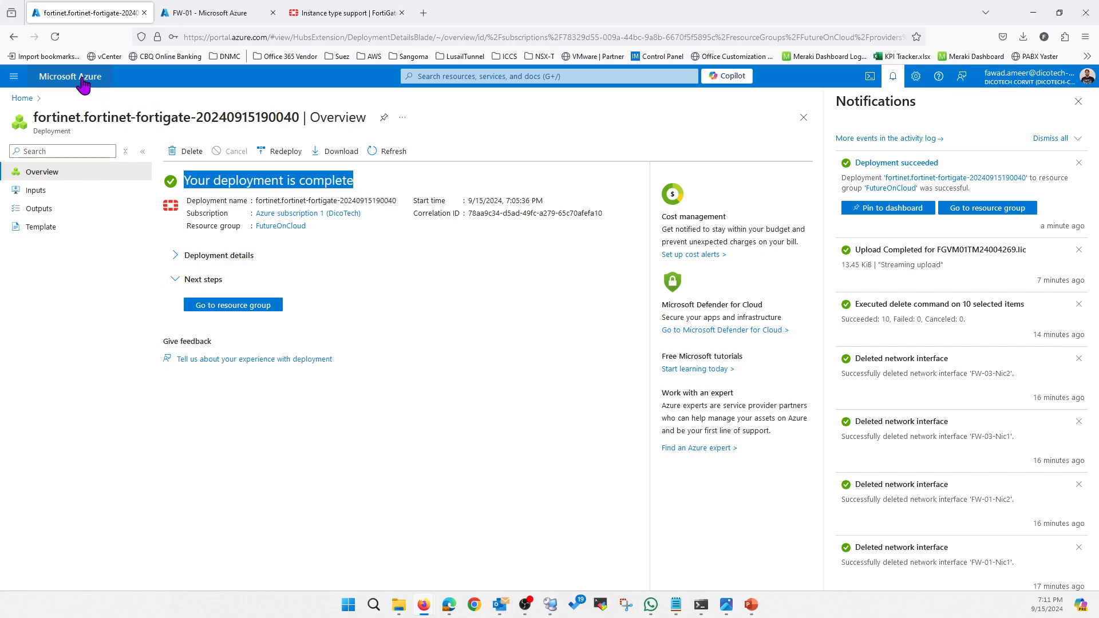
Leave the deployment page for the virtual machines list and filter it to the futureoncloud resource group.
{"action": "left_click", "coordinate": [21, 98]}
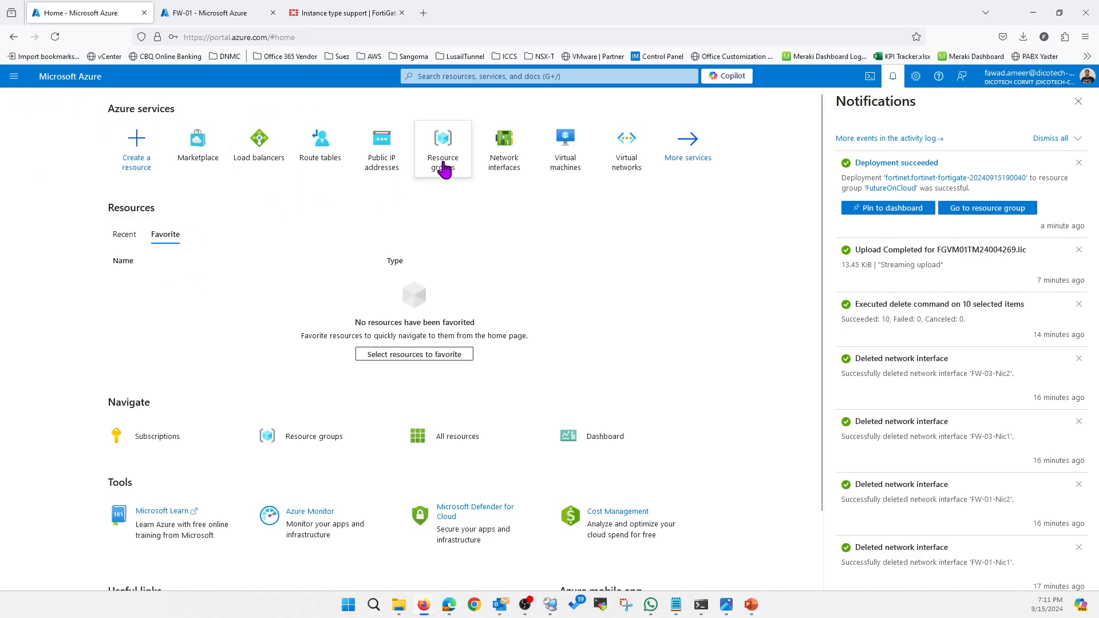
{"action": "left_click", "coordinate": [565, 168]}
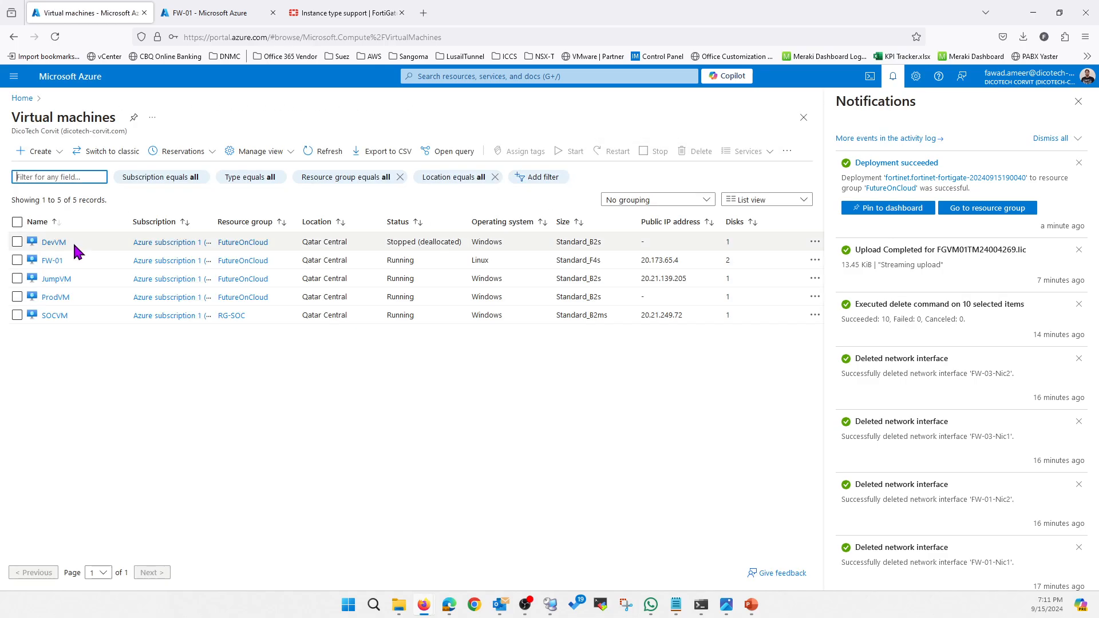
{"action": "left_click", "coordinate": [343, 178]}
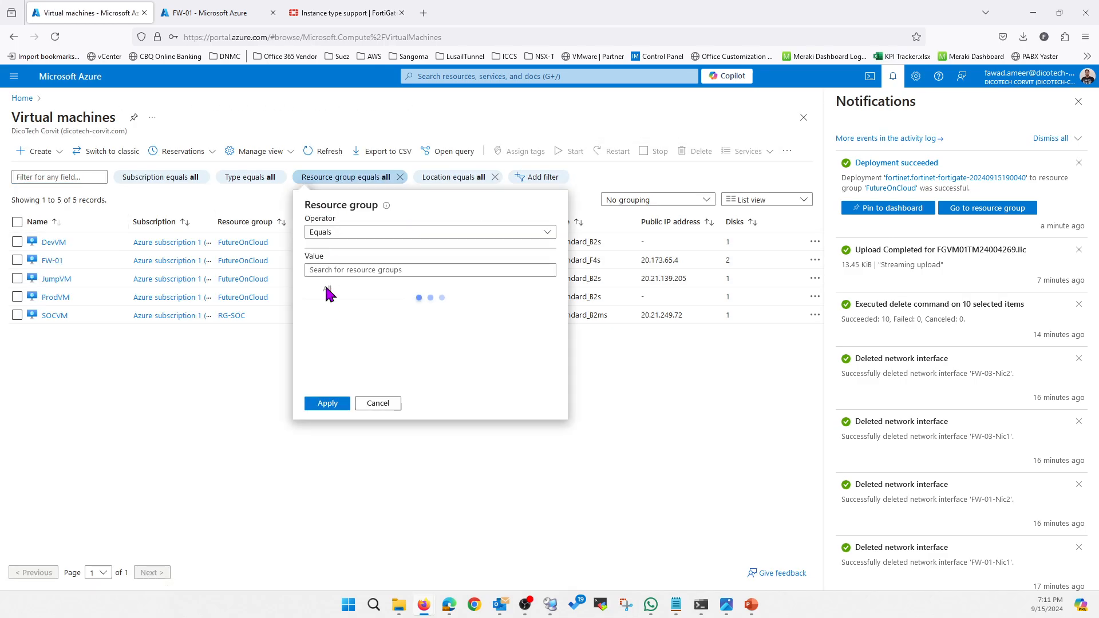
{"action": "left_click", "coordinate": [319, 327]}
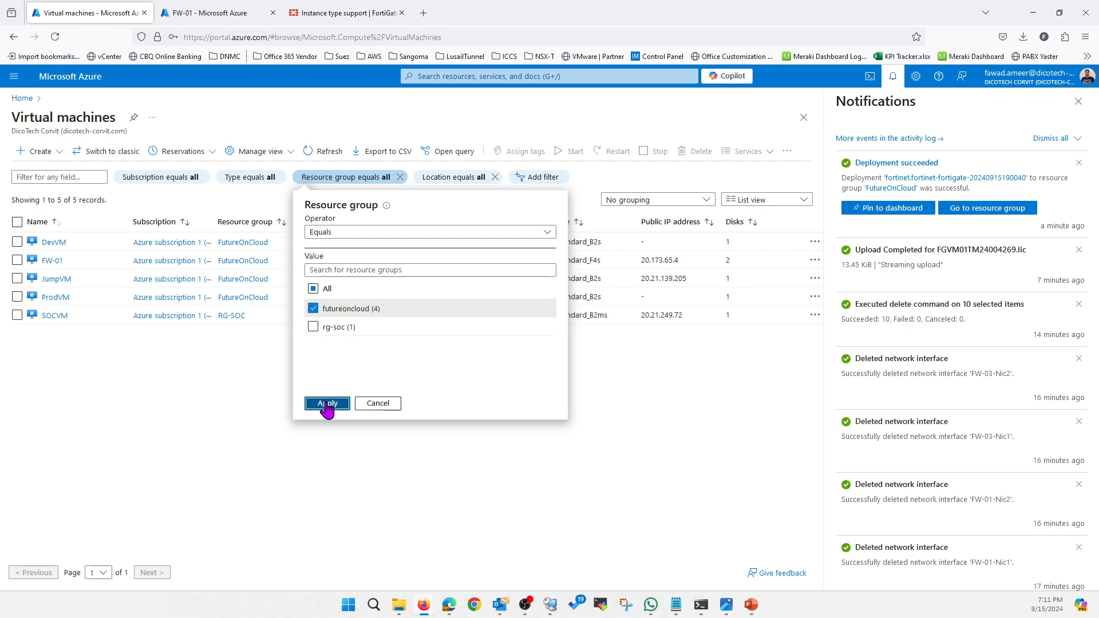
{"action": "left_click", "coordinate": [324, 404]}
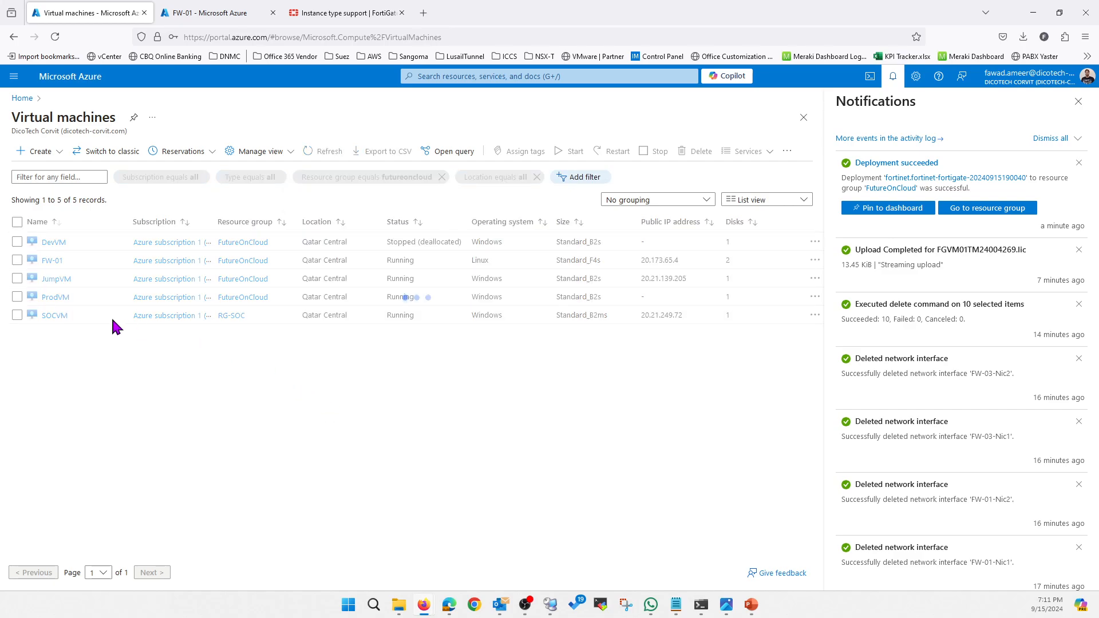
Open the network settings of the FW-01 virtual machine and check which network interfaces are attached.
{"action": "left_click", "coordinate": [53, 261]}
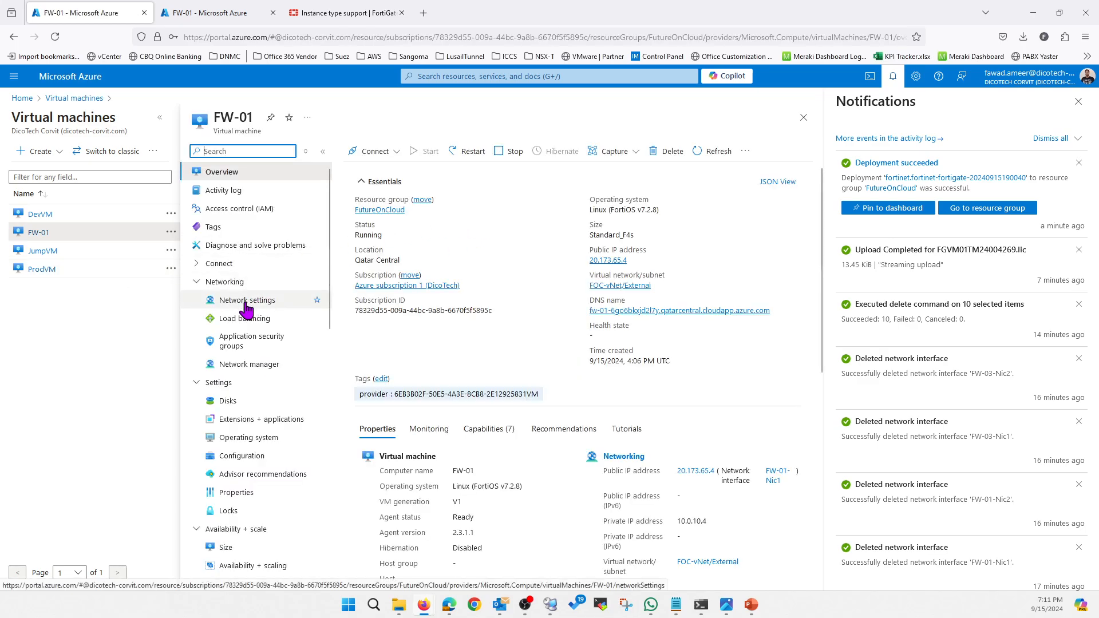
{"action": "left_click", "coordinate": [247, 307]}
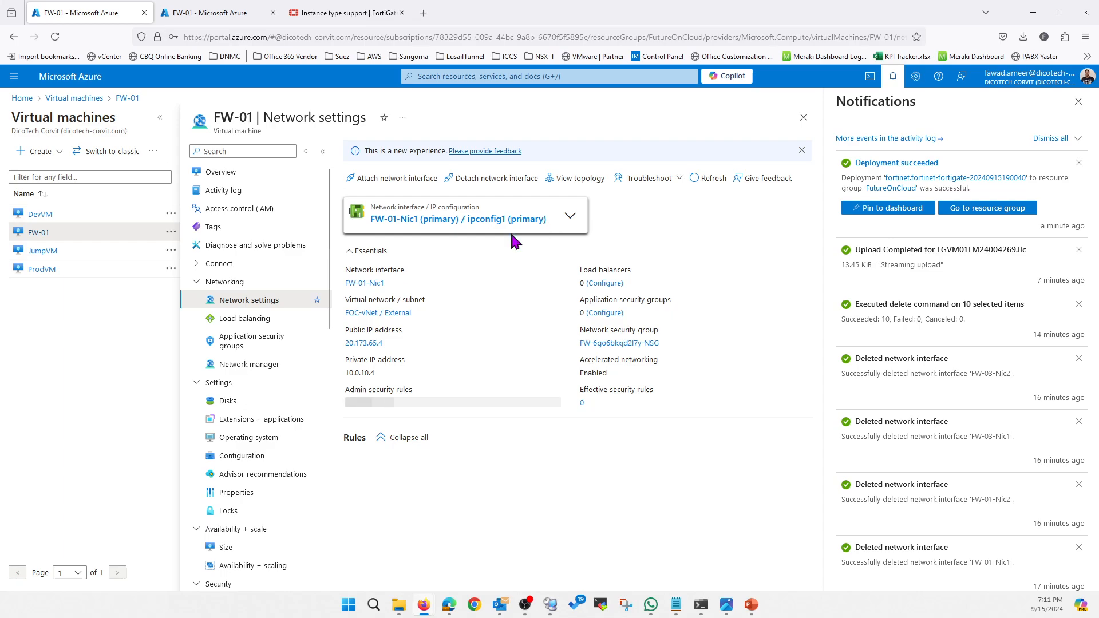
{"action": "left_click", "coordinate": [568, 216]}
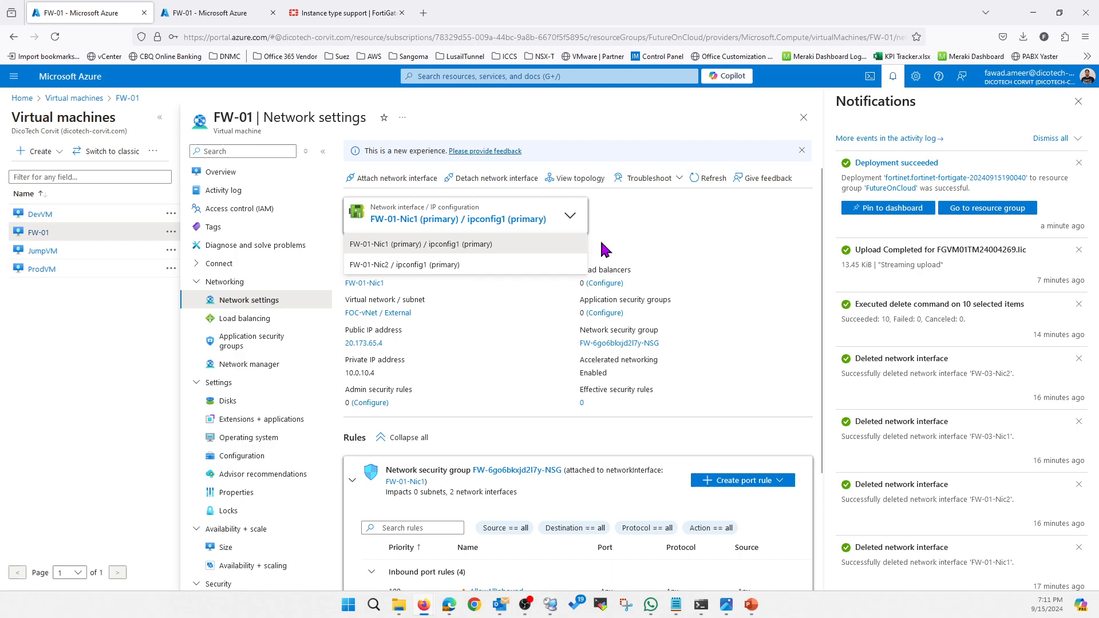
{"action": "key", "text": "Escape"}
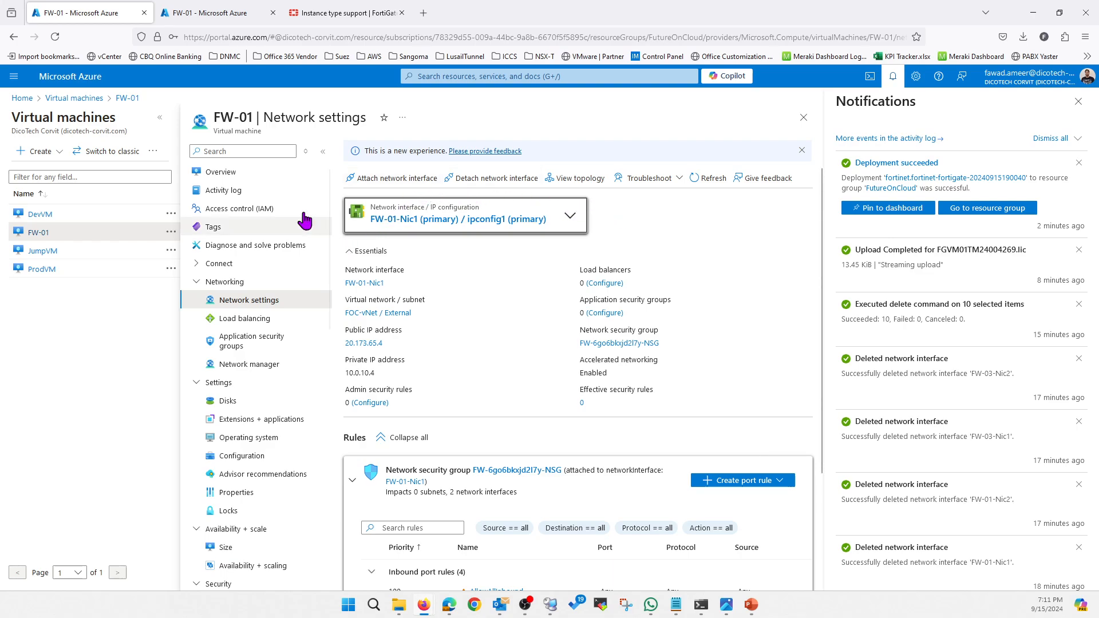
Check the option for attaching another network interface to FW-01, cancel it and return to the VM's overview.
{"action": "left_click", "coordinate": [252, 179]}
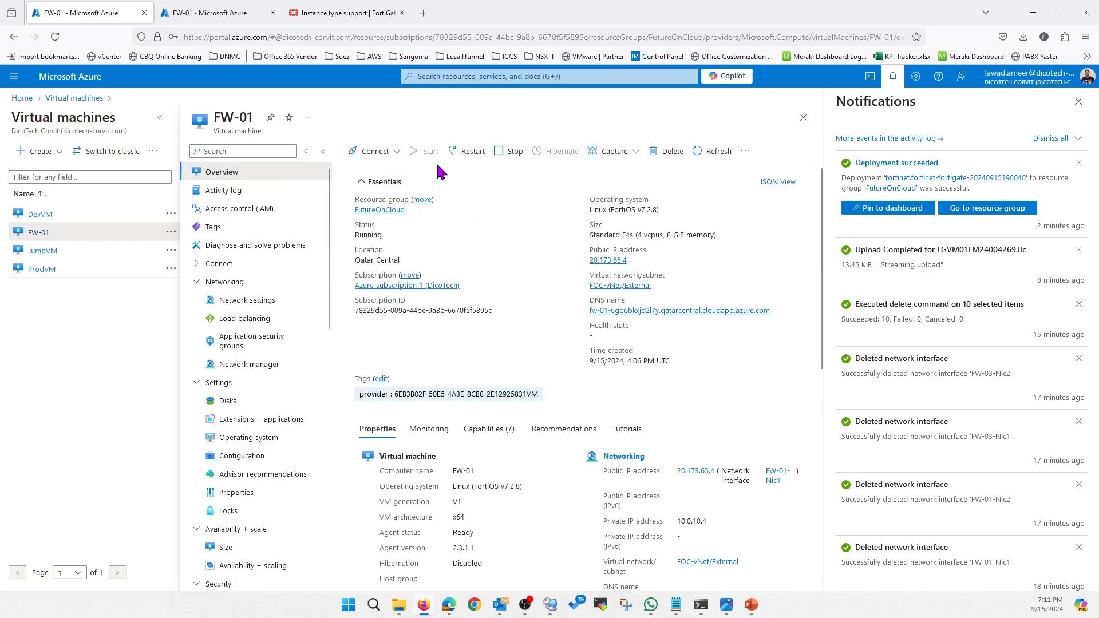
{"action": "left_click", "coordinate": [251, 300]}
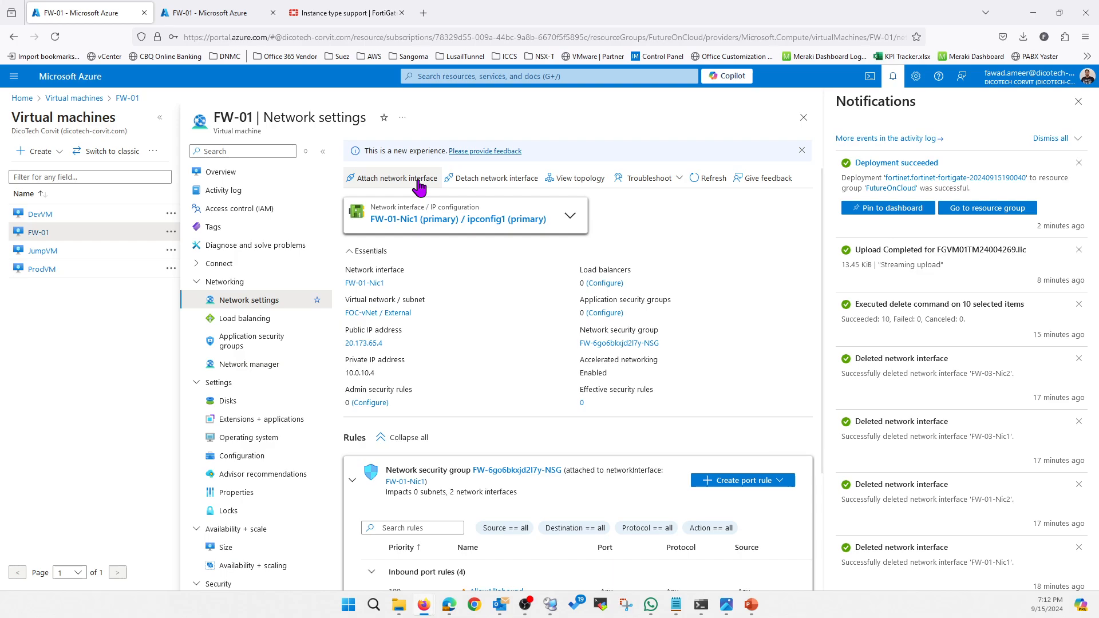
{"action": "left_click", "coordinate": [419, 187]}
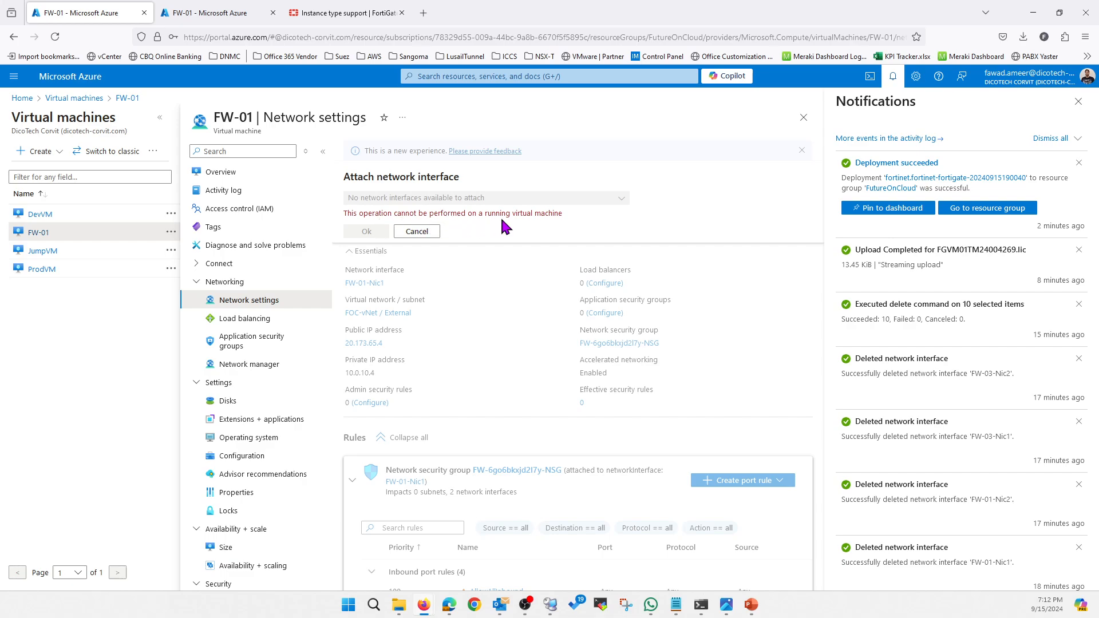
{"action": "left_click", "coordinate": [436, 231]}
{"action": "left_click", "coordinate": [226, 172]}
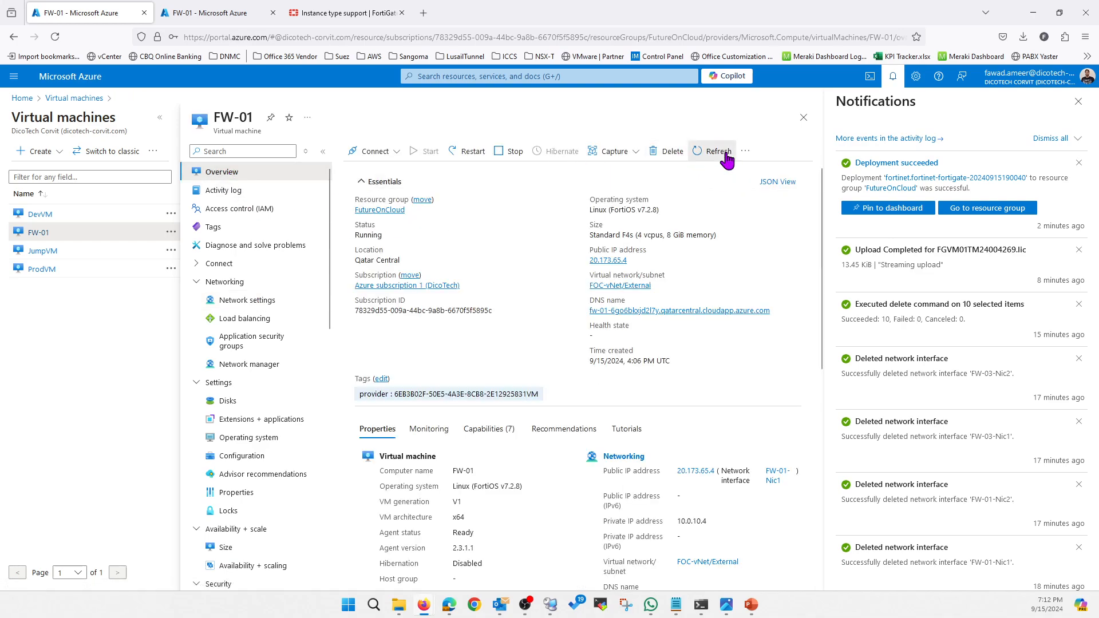
Refresh FW-01's overview, copy its public IP address and open a new browser tab.
{"action": "left_click", "coordinate": [716, 152]}
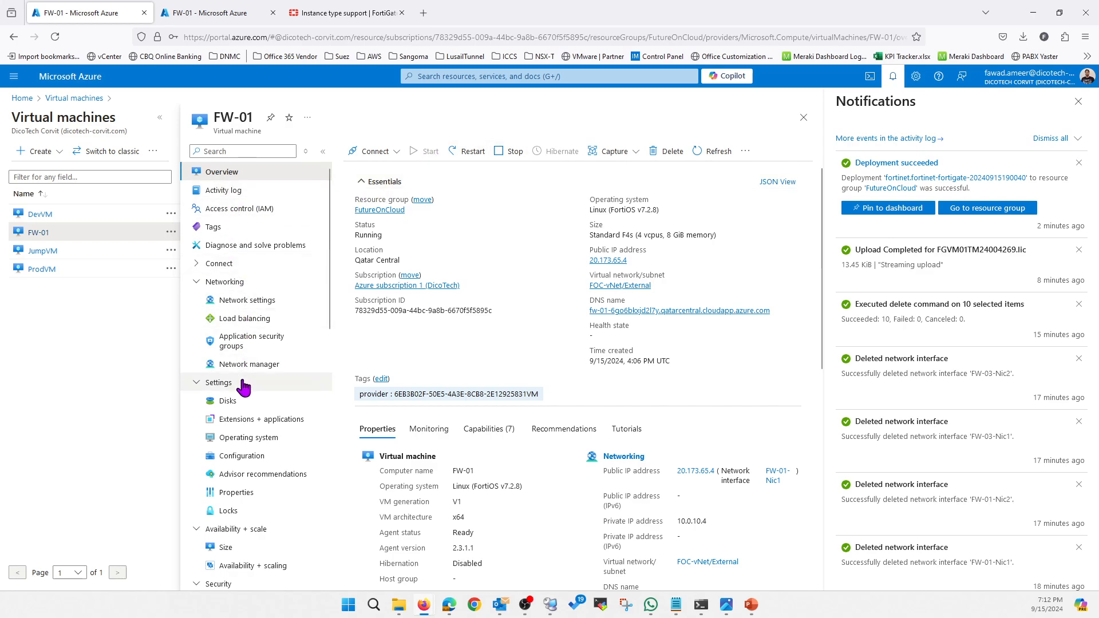
{"action": "scroll", "coordinate": [250, 393], "scroll_direction": "down", "scroll_amount": 3}
{"action": "scroll", "coordinate": [250, 394], "scroll_direction": "down", "scroll_amount": 3}
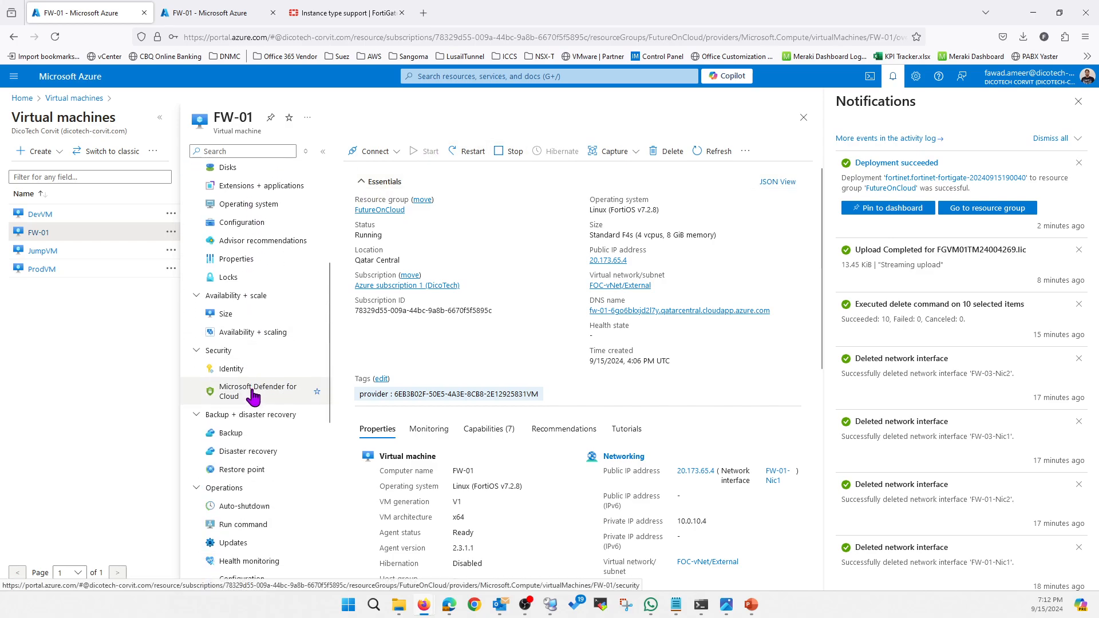
{"action": "left_click", "coordinate": [633, 260]}
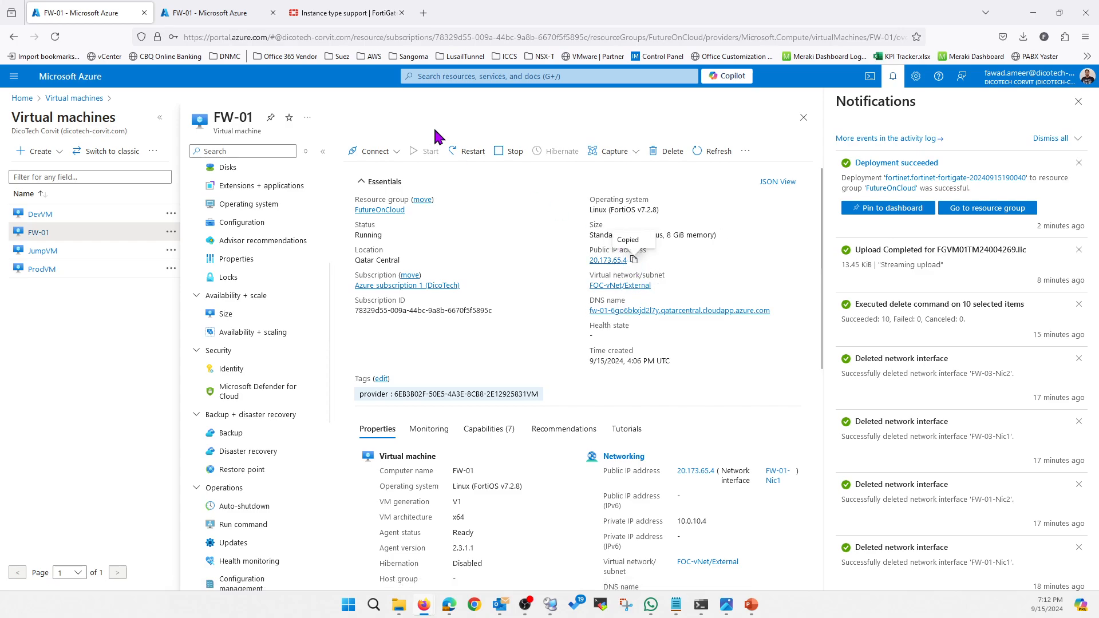
{"action": "left_click", "coordinate": [424, 12]}
{"action": "left_click", "coordinate": [422, 39]}
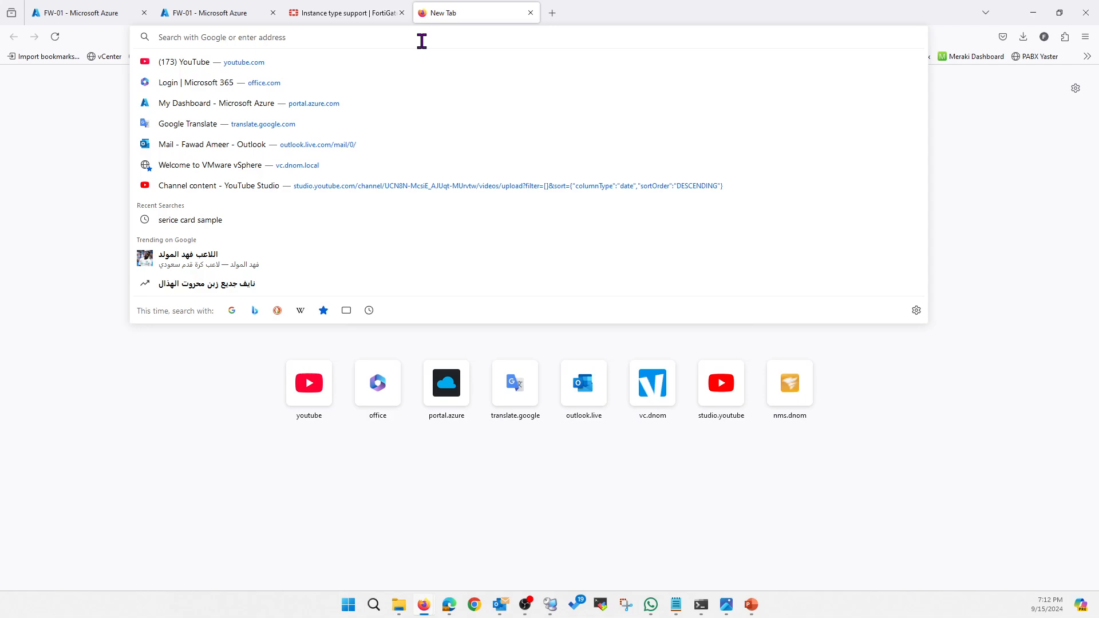
{"action": "key", "text": "ctrl+v"}
{"action": "key", "text": "Return"}
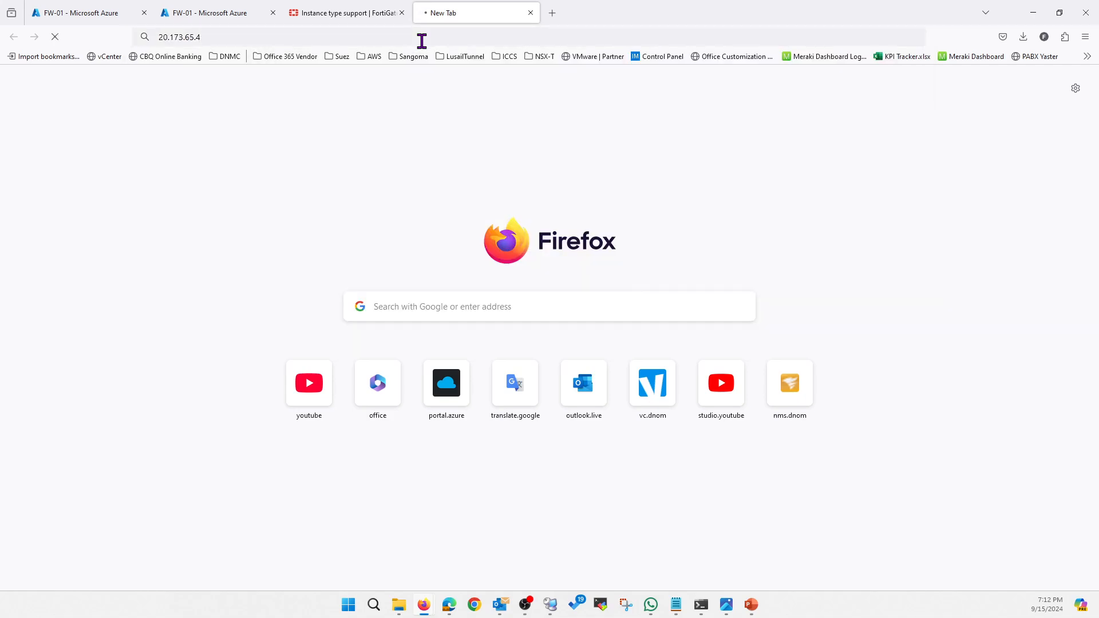
{"action": "left_click", "coordinate": [240, 42]}
{"action": "key", "text": "Home"}
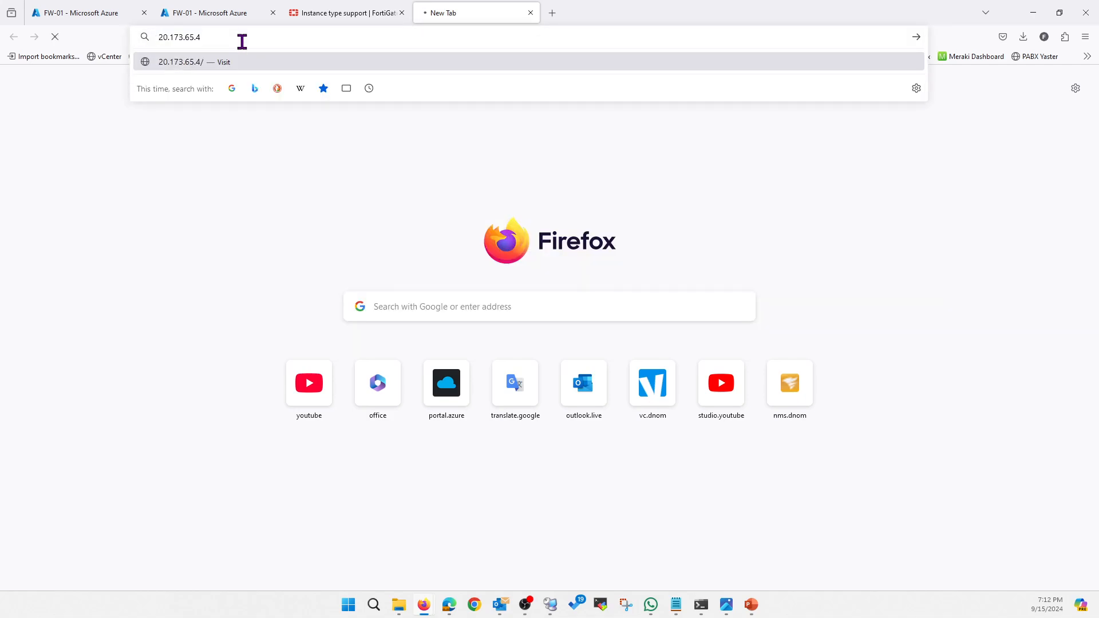
{"action": "type", "text": "https://"}
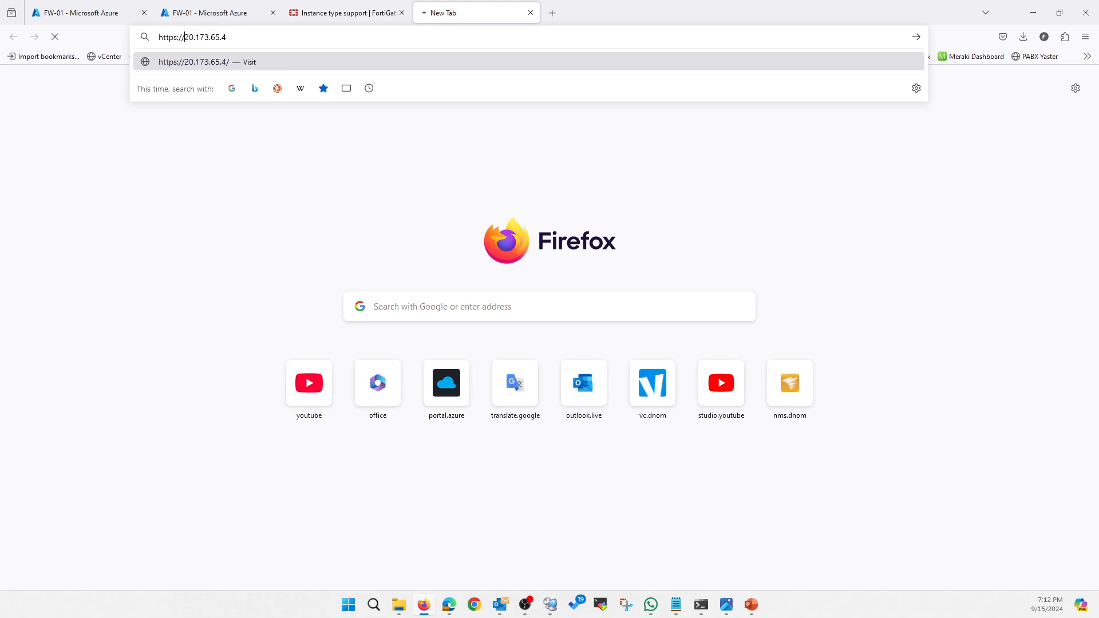
{"action": "key", "text": "Return"}
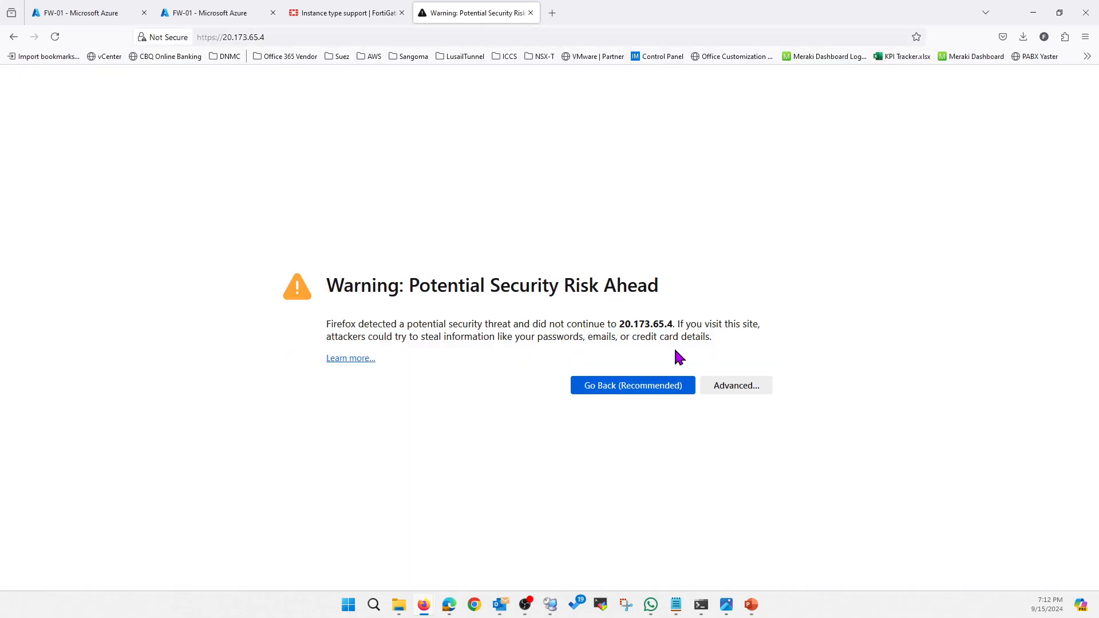
{"action": "left_click", "coordinate": [723, 389]}
{"action": "left_click", "coordinate": [700, 549]}
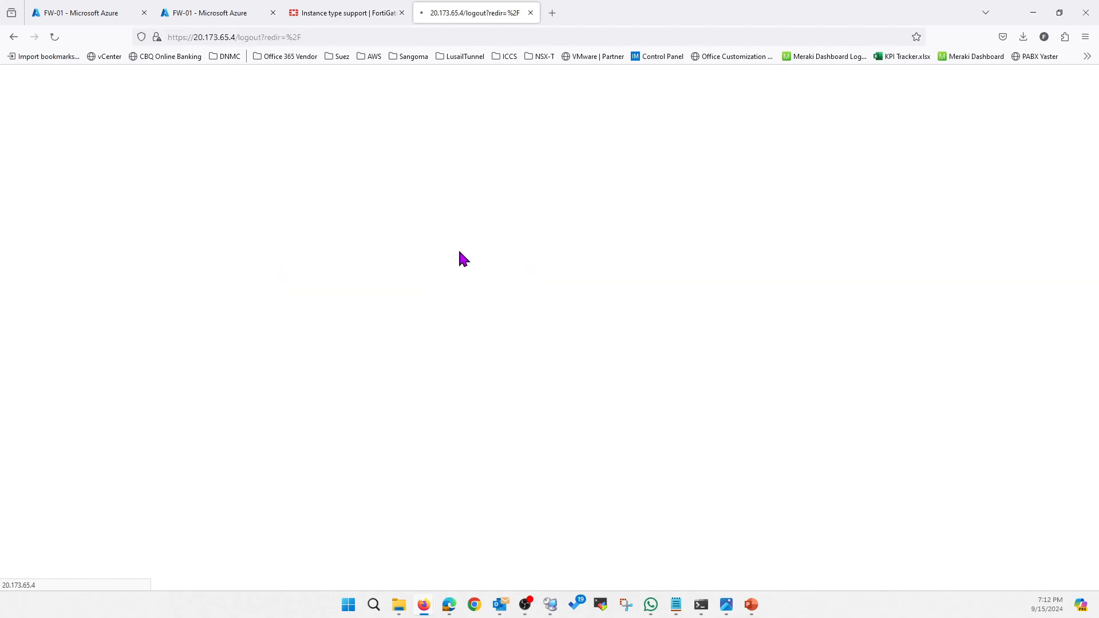
Sign in to the FortiGate as foc with the account password and save the login in the browser.
{"action": "type", "text": "foc"}
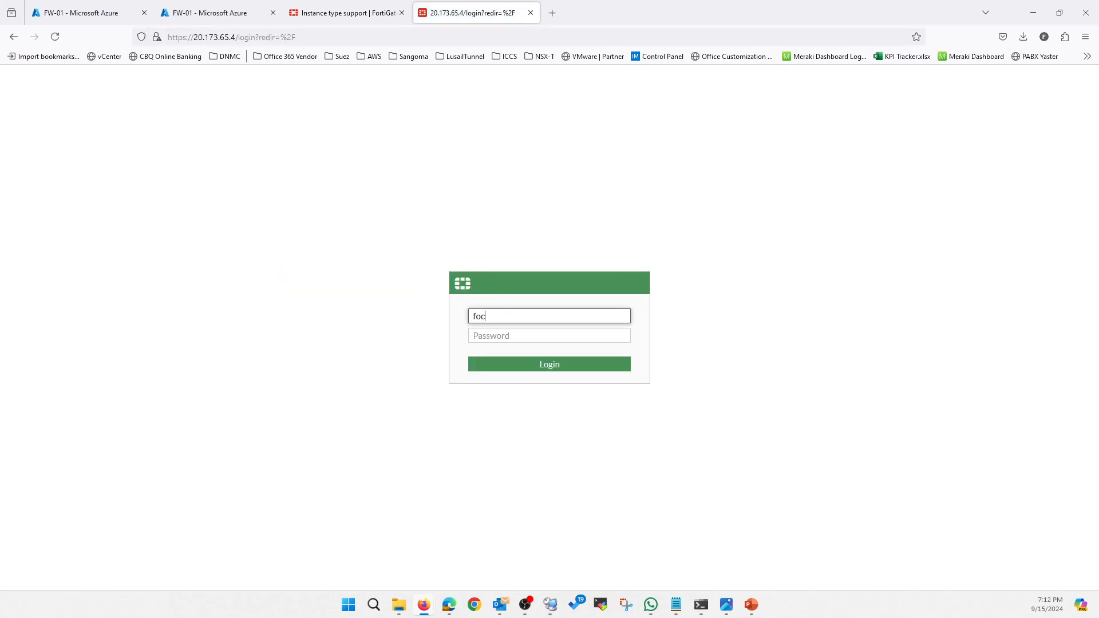
{"action": "key", "text": "Tab"}
{"action": "type", "text": "*"}
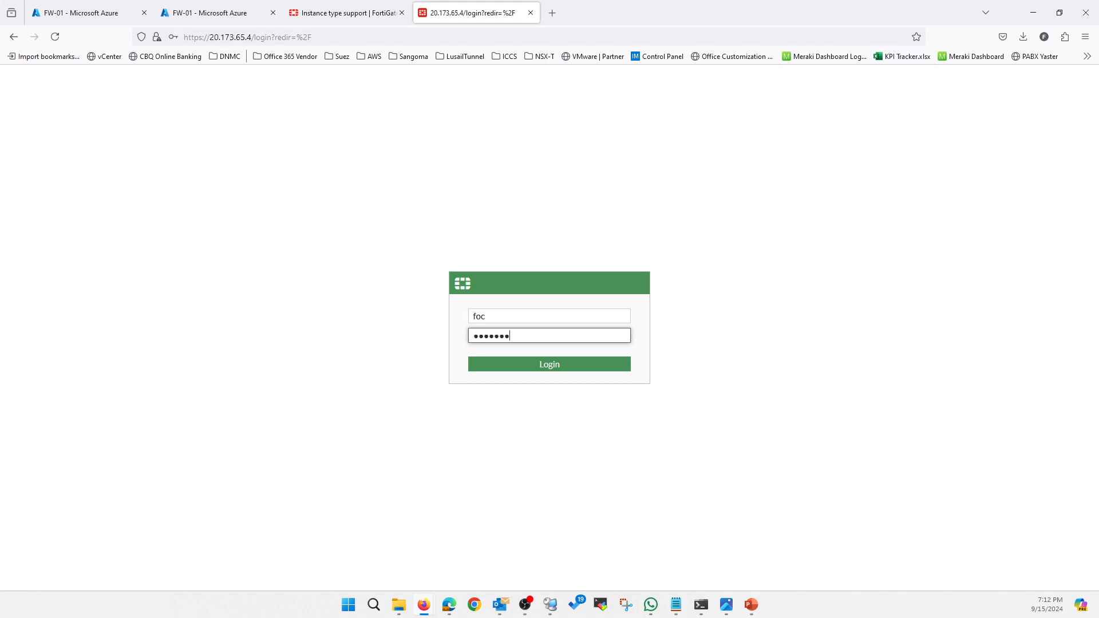
{"action": "key", "text": "Return"}
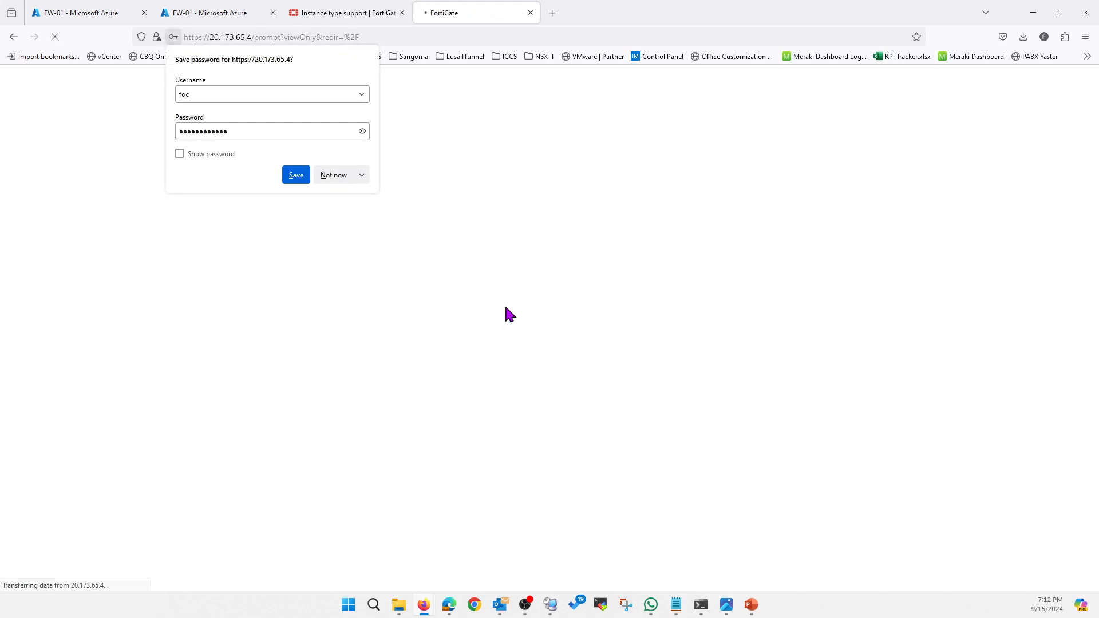
{"action": "left_click", "coordinate": [295, 176]}
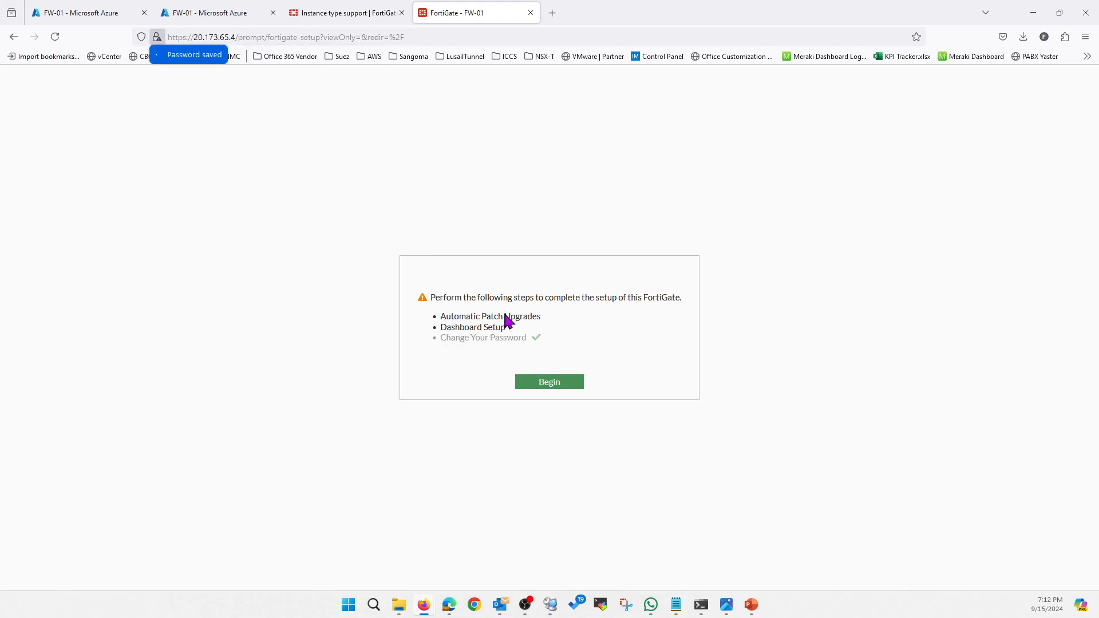
Complete the FortiGate setup with automatic patch upgrades disabled and the Optimal dashboard, and dismiss the FortiOS 7.2.0 introduction.
{"action": "left_click", "coordinate": [551, 387]}
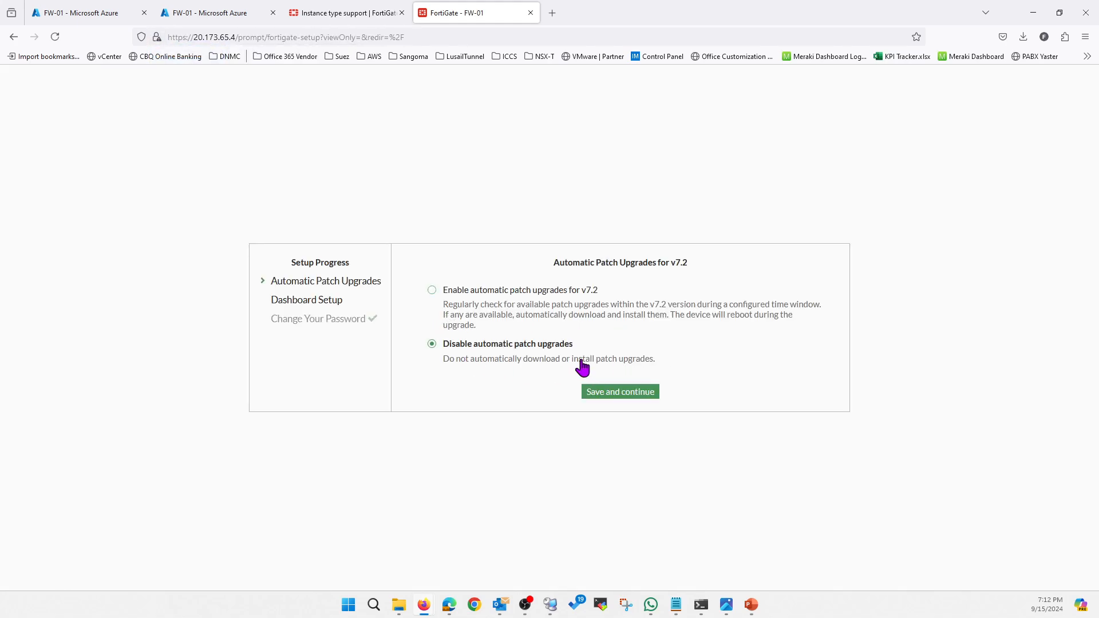
{"action": "left_click", "coordinate": [599, 394]}
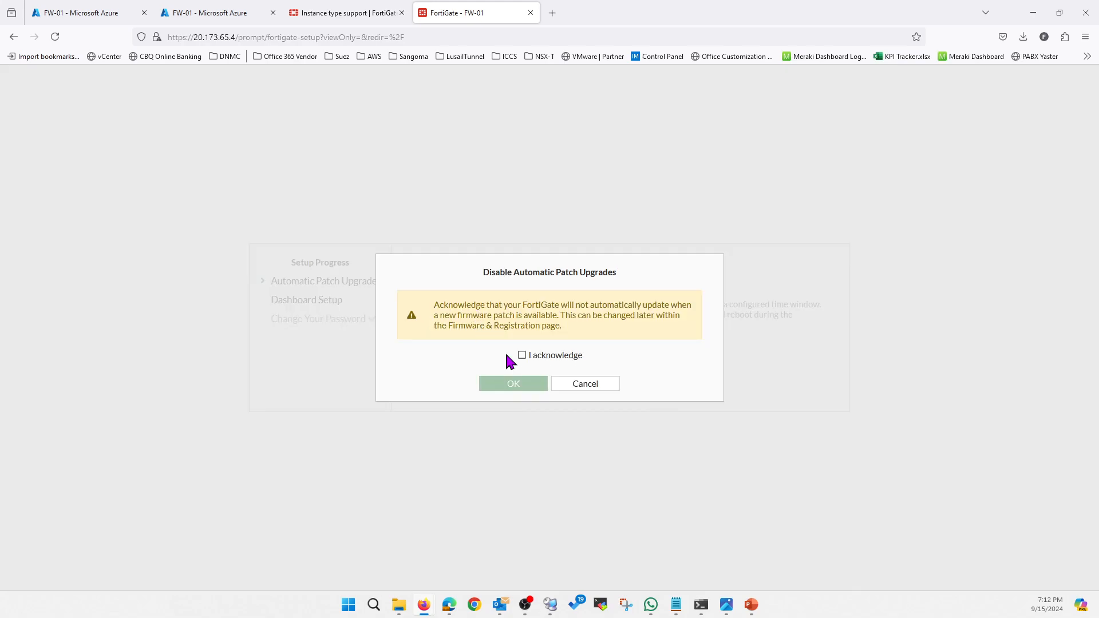
{"action": "left_click", "coordinate": [522, 356]}
{"action": "left_click", "coordinate": [512, 390]}
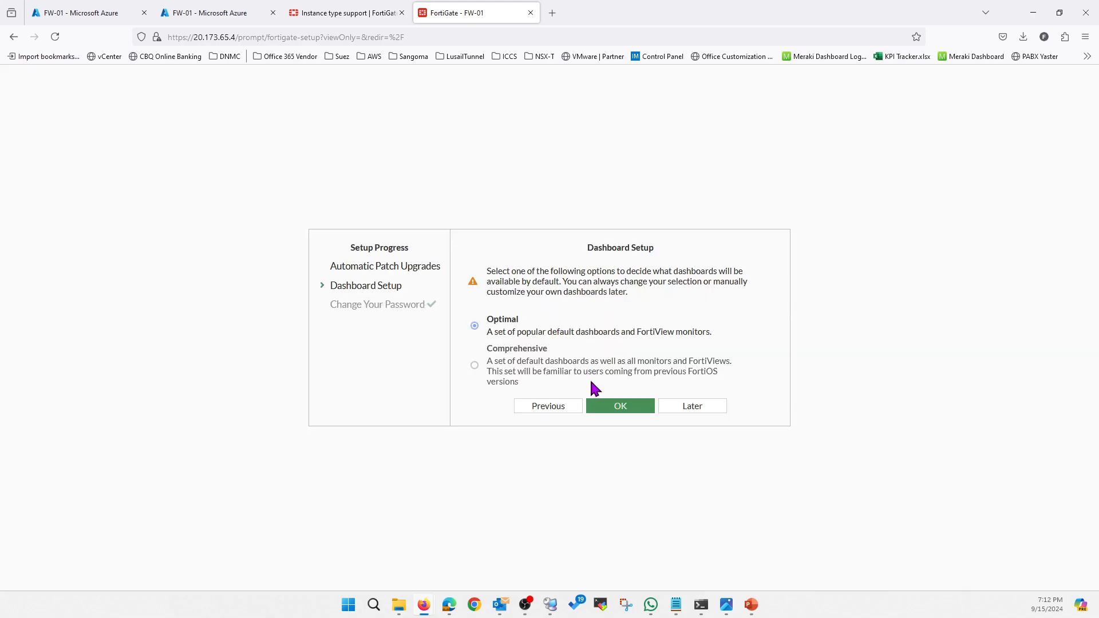
{"action": "left_click", "coordinate": [613, 407]}
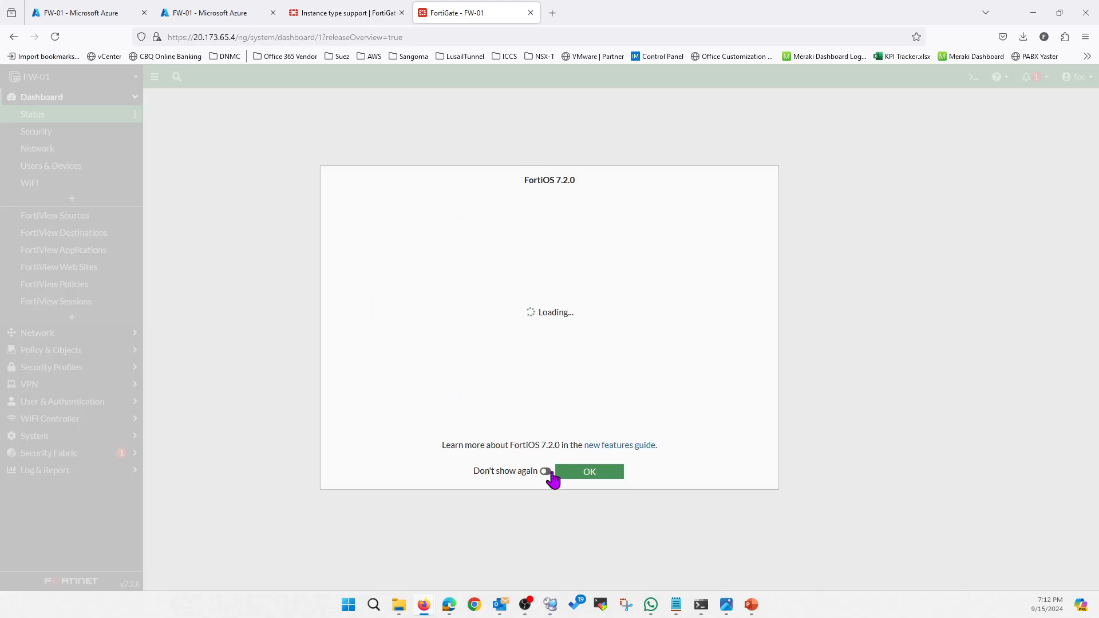
{"action": "left_click", "coordinate": [591, 475]}
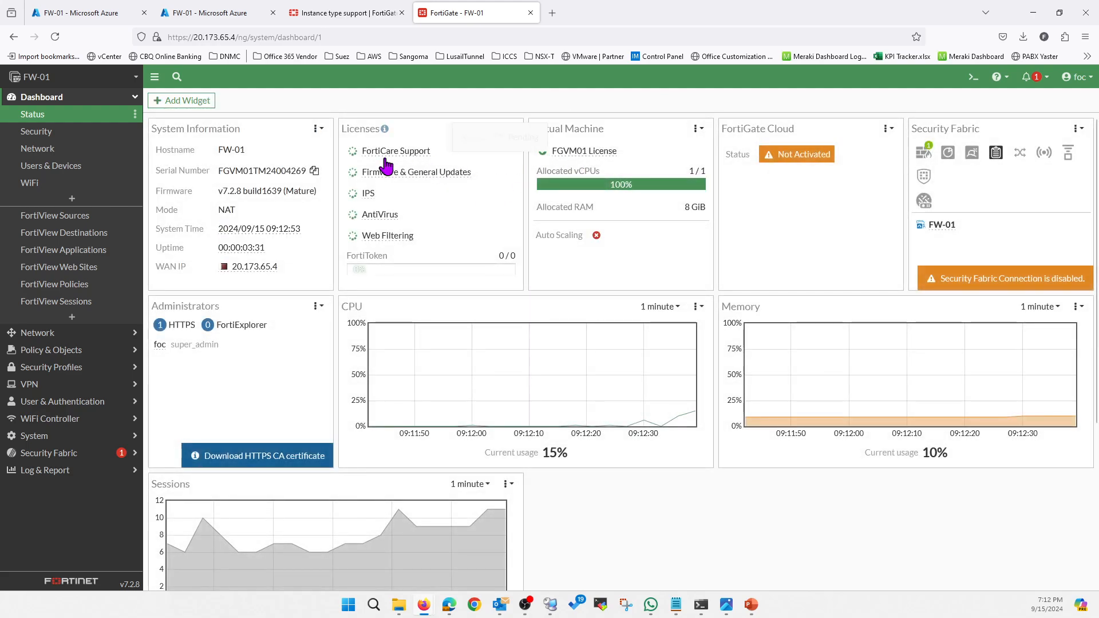
Open the FortiGate's network interfaces and give port1 the alias External.
{"action": "left_click", "coordinate": [83, 332]}
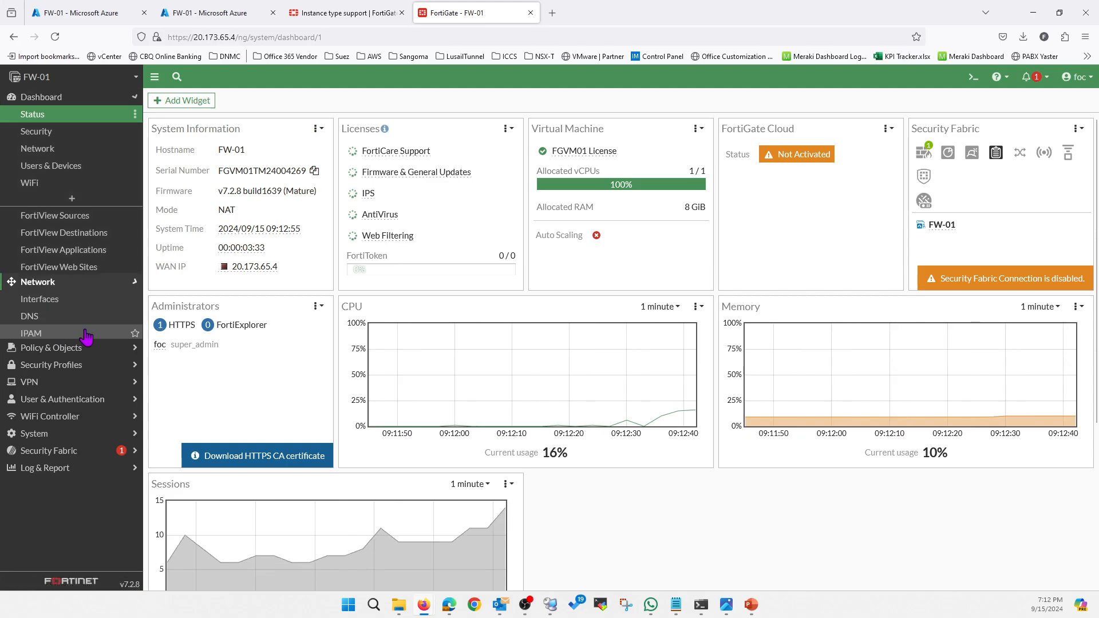
{"action": "left_click", "coordinate": [54, 133]}
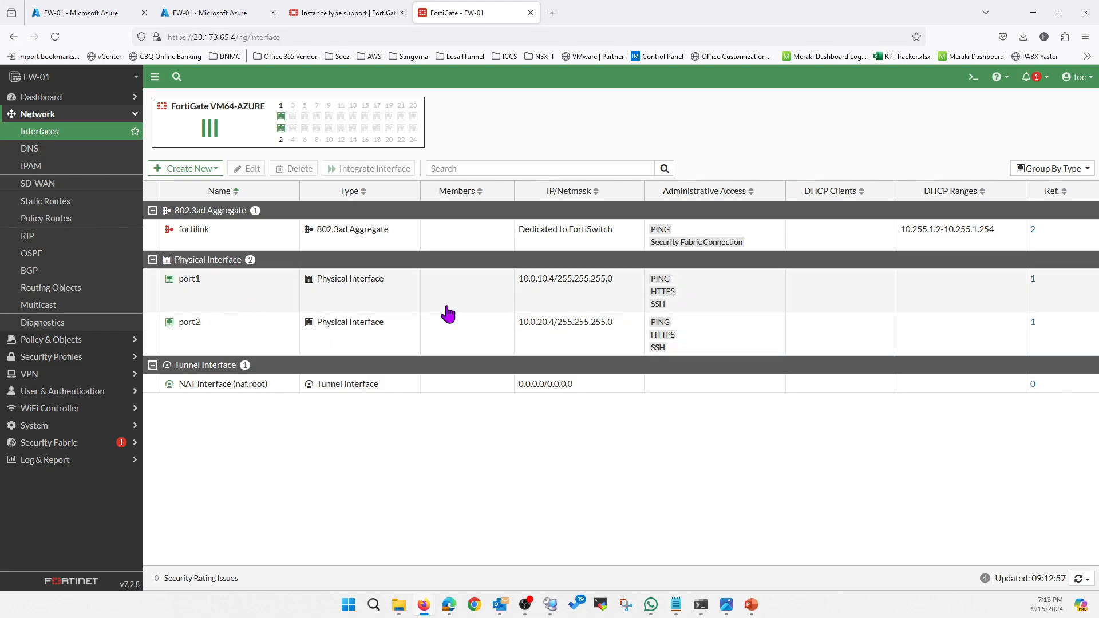
{"action": "double_click", "coordinate": [234, 303]}
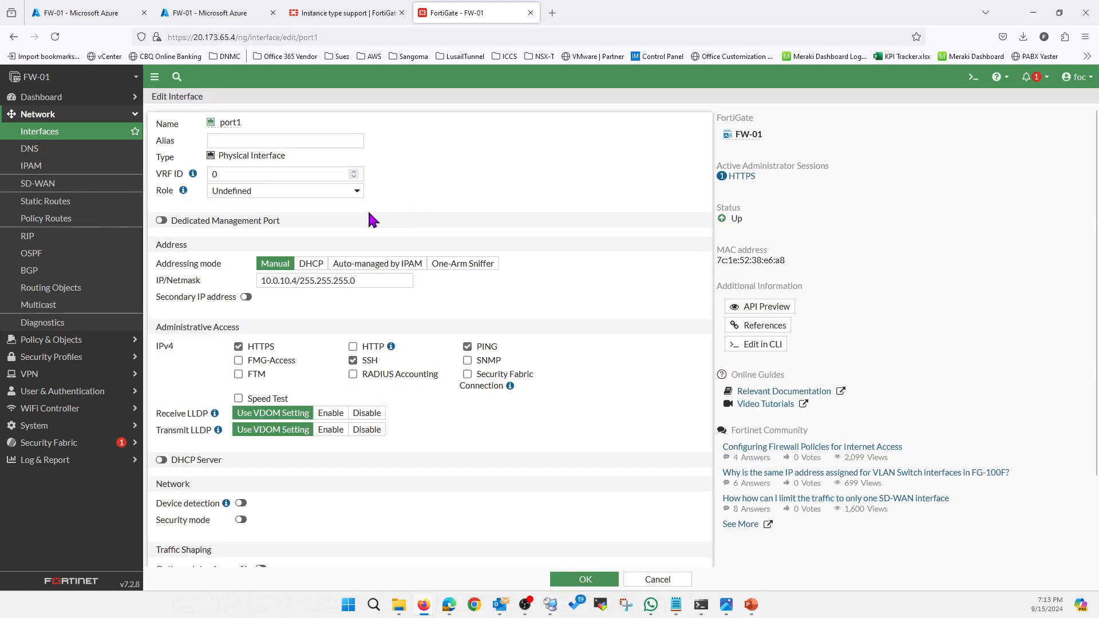
{"action": "left_click", "coordinate": [250, 142]}
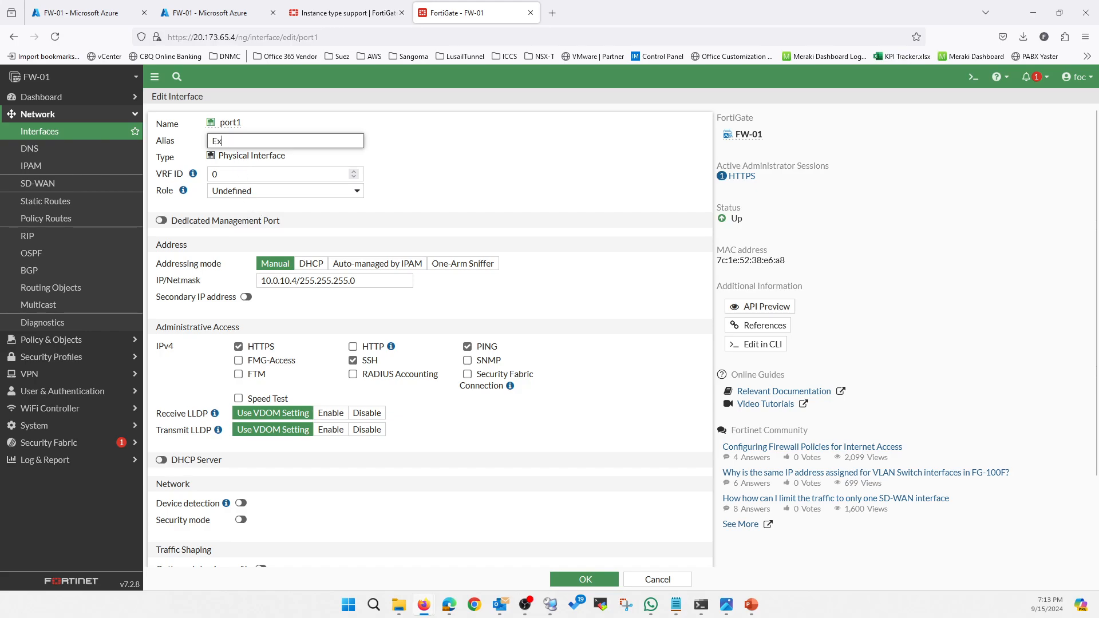
{"action": "type", "text": "External"}
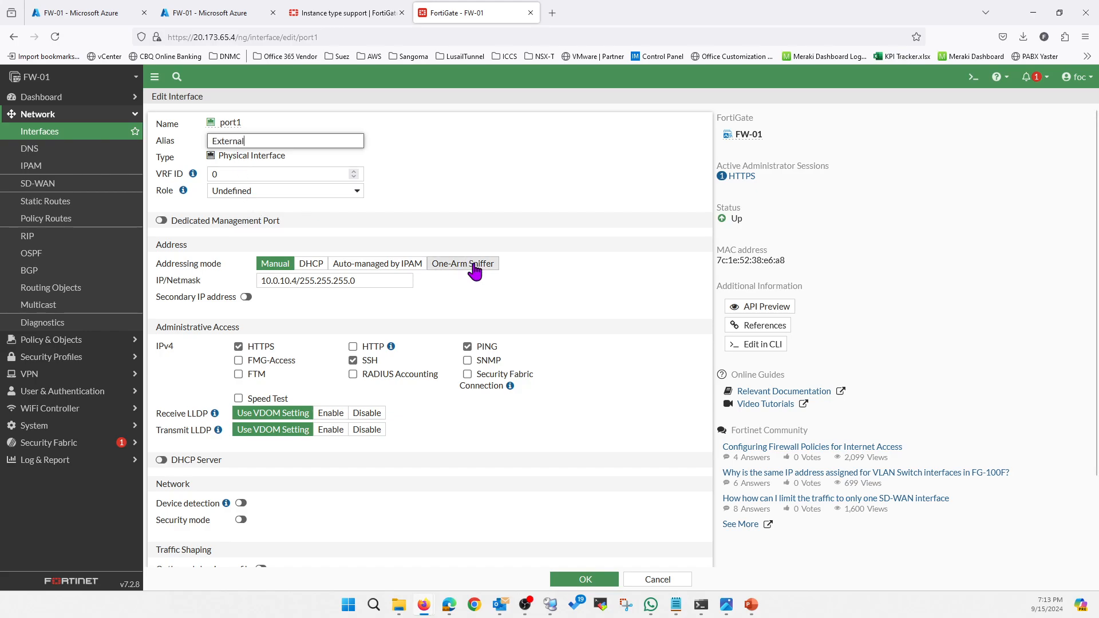
{"action": "left_click", "coordinate": [587, 580]}
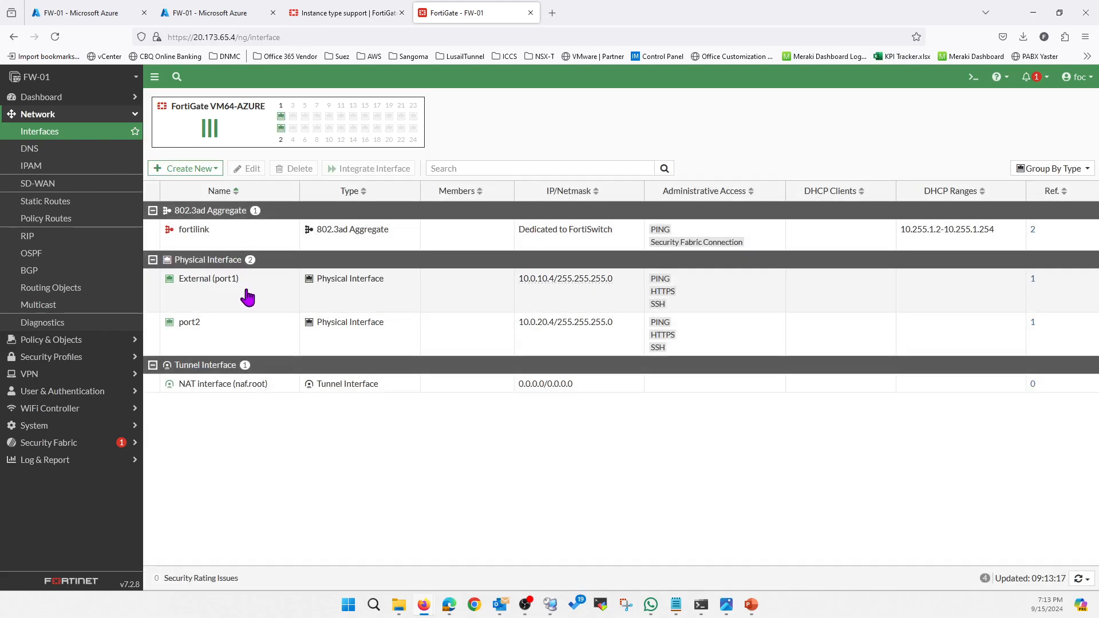
Give the port2 interface the alias Internal and save it.
{"action": "double_click", "coordinate": [215, 337]}
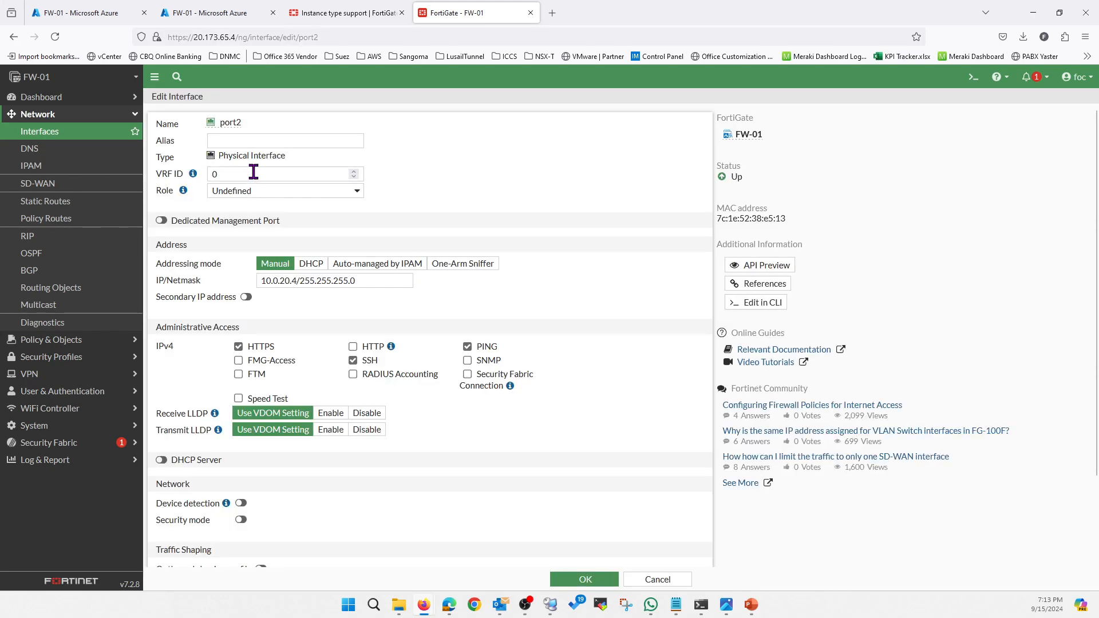
{"action": "left_click", "coordinate": [257, 142]}
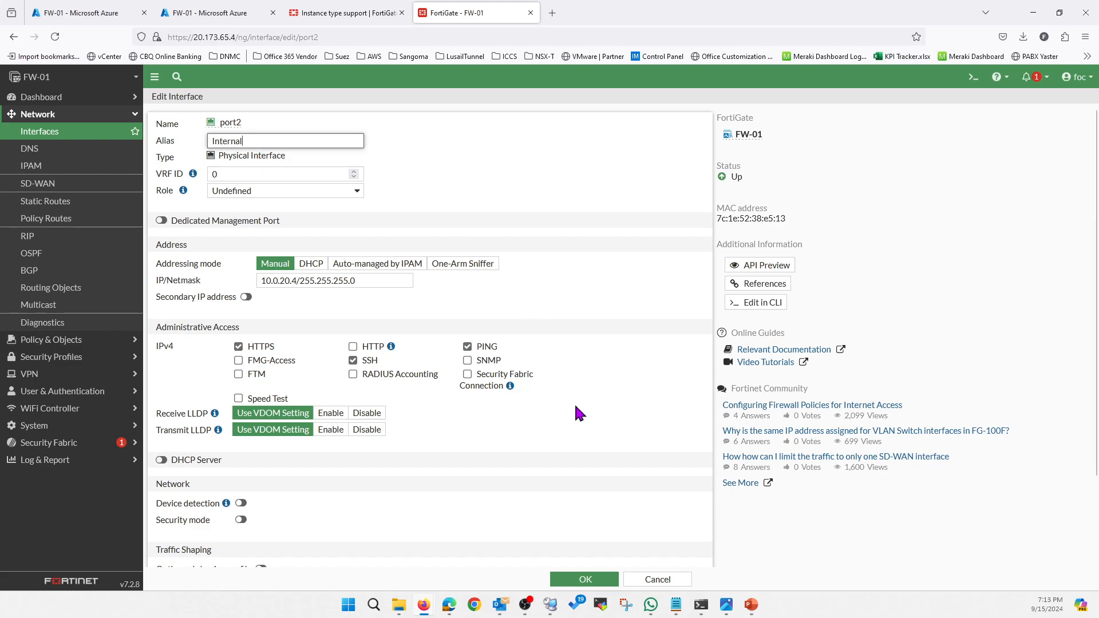
{"action": "left_click", "coordinate": [583, 577]}
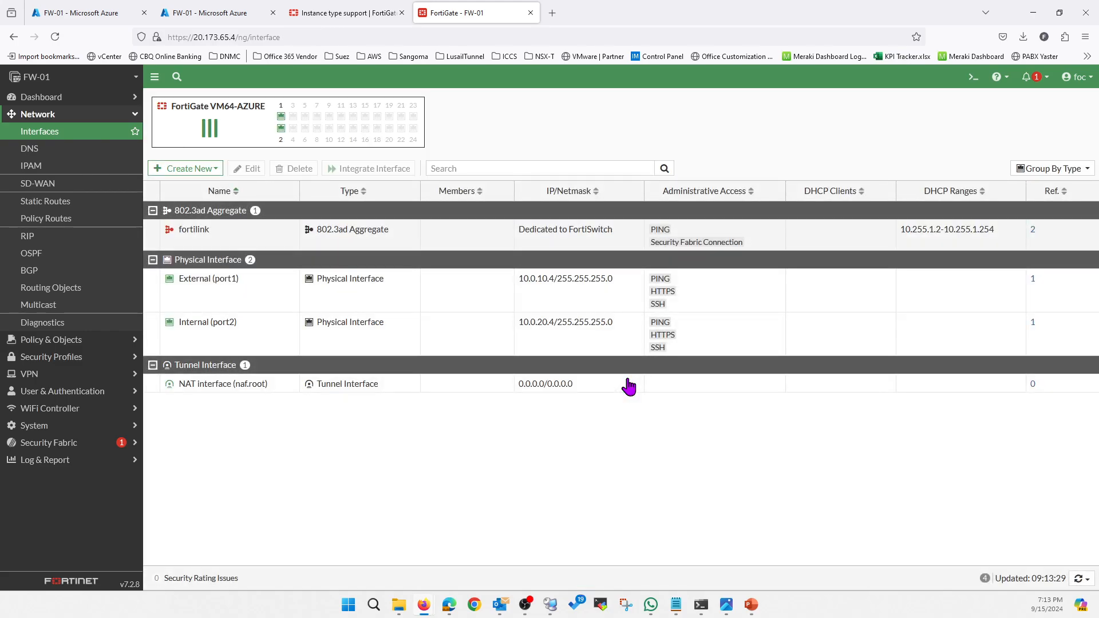
Examine the FortiGate's static routes, firewall policies, dashboard status and network interfaces.
{"action": "left_click", "coordinate": [71, 205]}
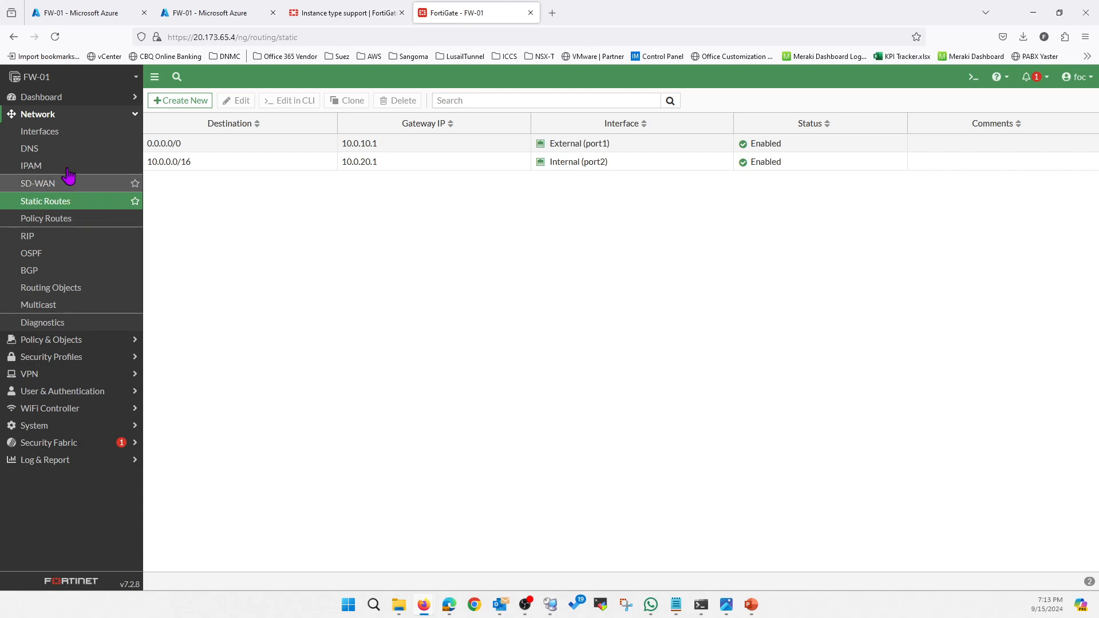
{"action": "left_click", "coordinate": [73, 343]}
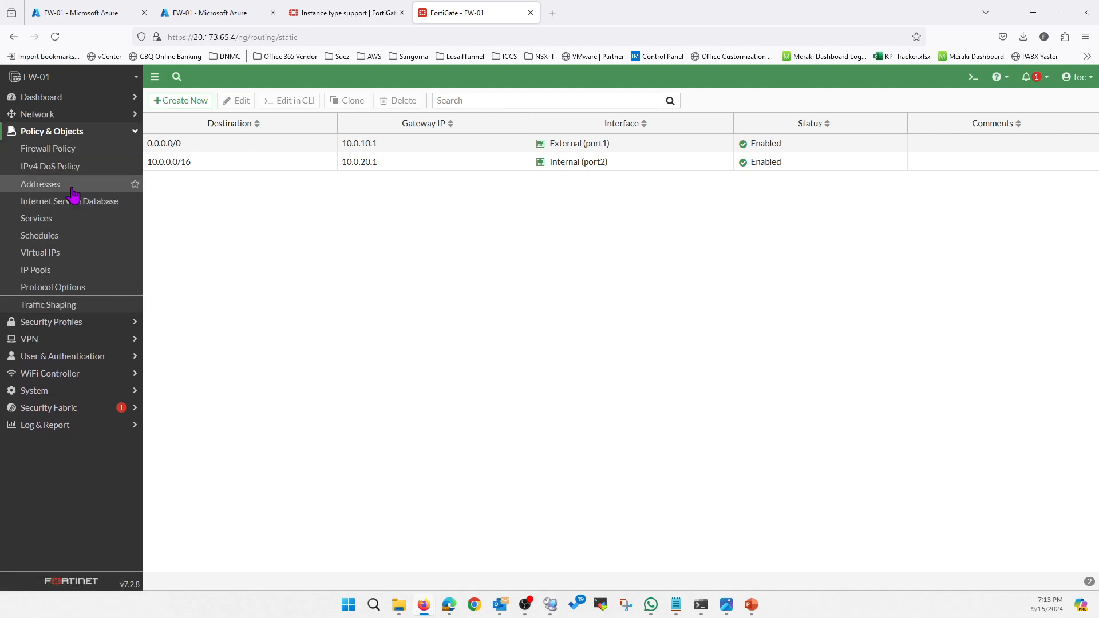
{"action": "left_click", "coordinate": [48, 148]}
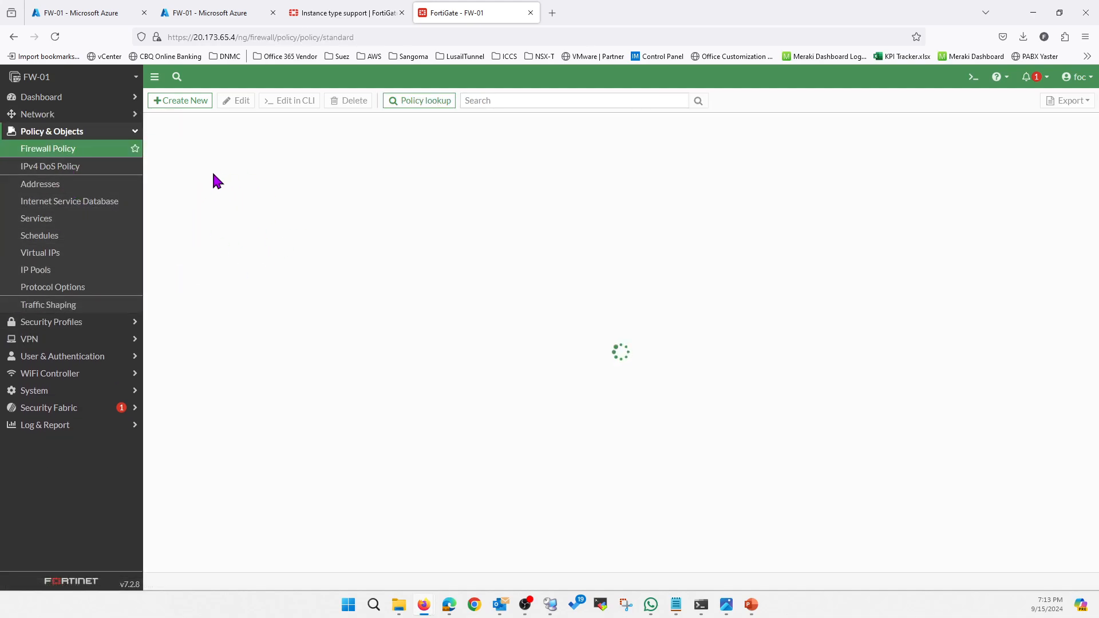
{"action": "left_click", "coordinate": [39, 116]}
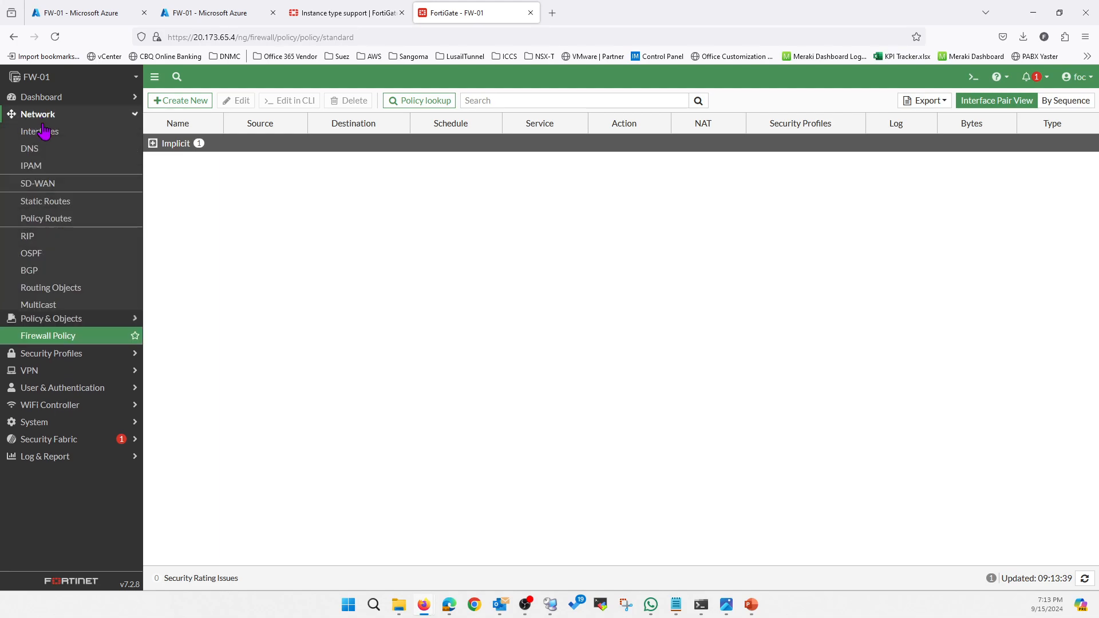
{"action": "left_click", "coordinate": [44, 131]}
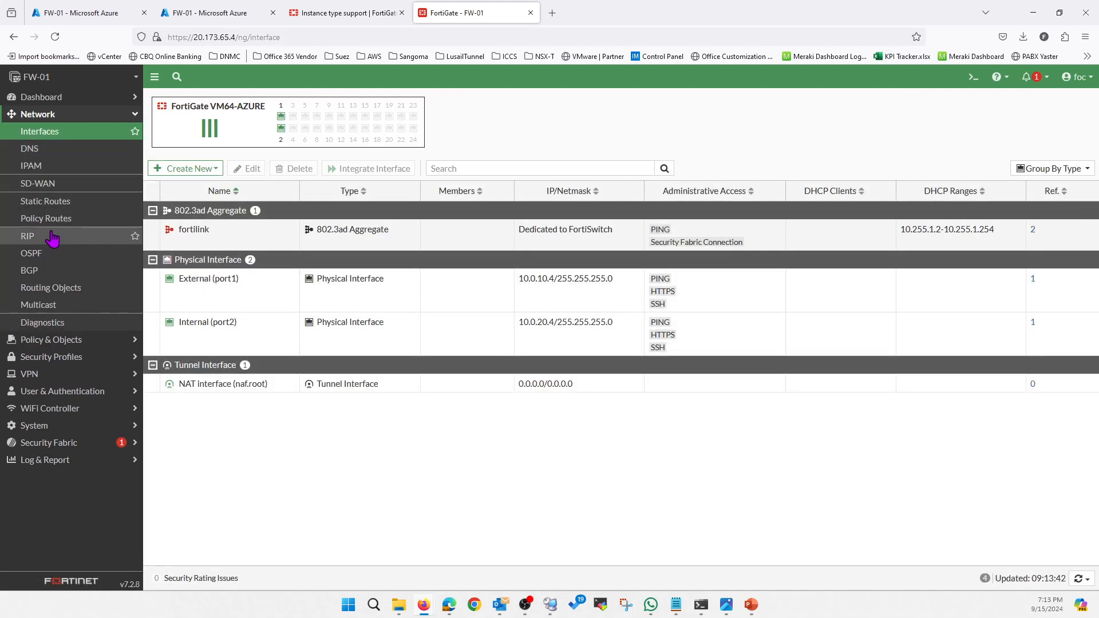
{"action": "left_click", "coordinate": [50, 201]}
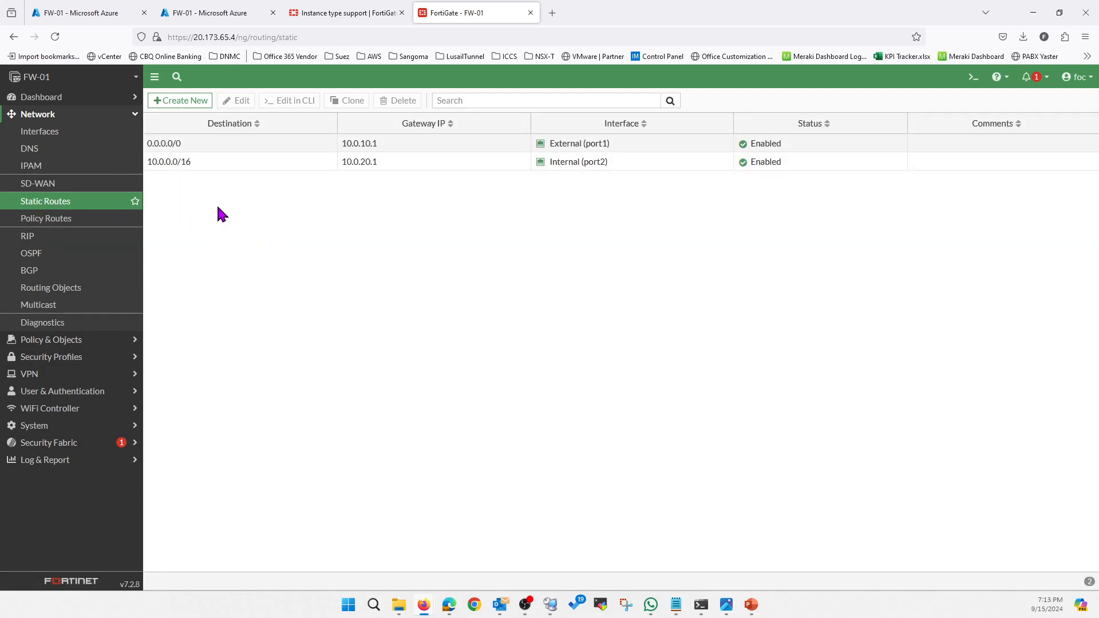
{"action": "left_click", "coordinate": [63, 100]}
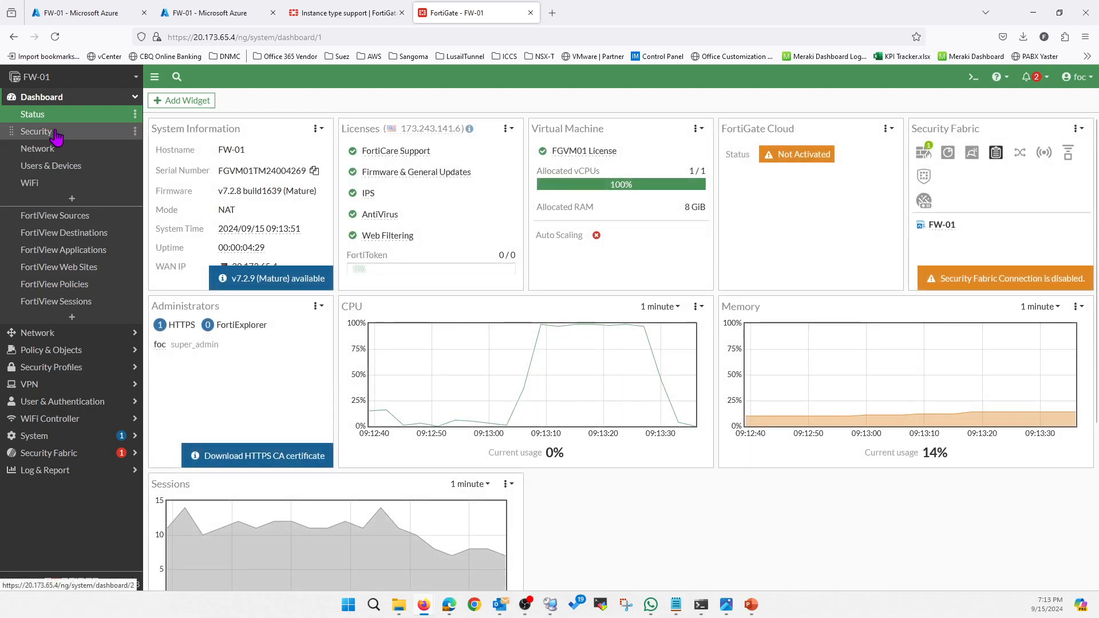
{"action": "left_click", "coordinate": [56, 337]}
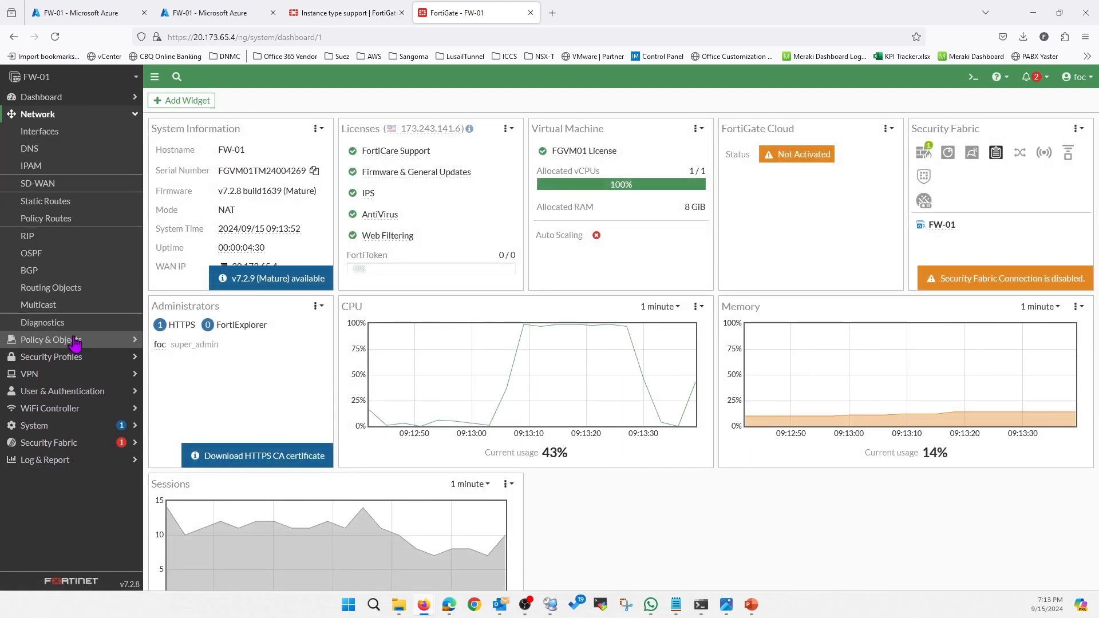
{"action": "left_click", "coordinate": [54, 135]}
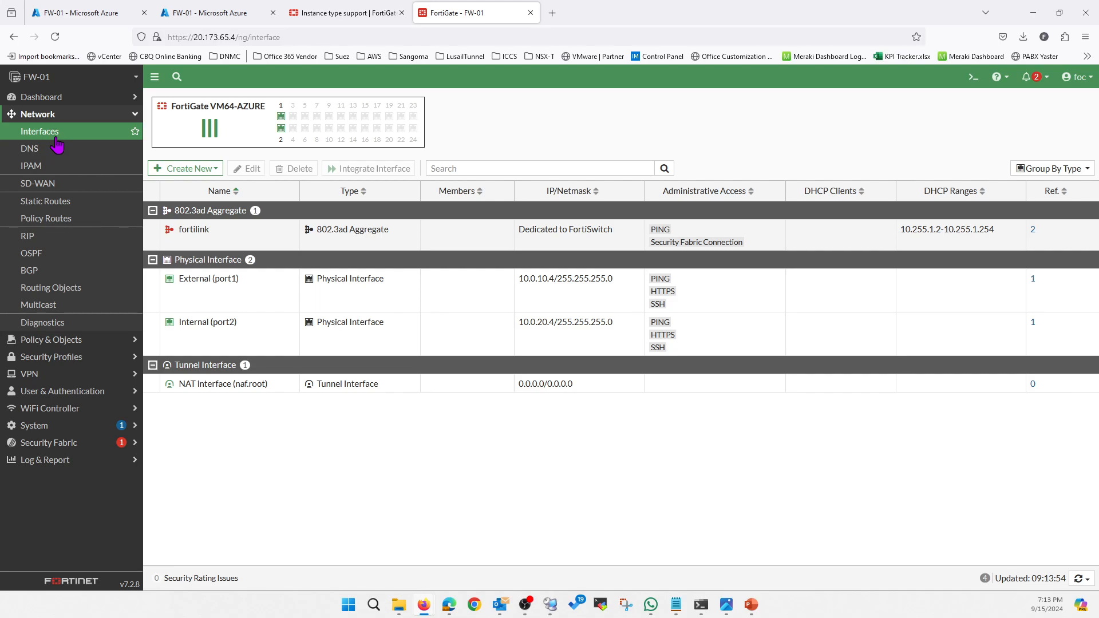
Switch to the Azure portal, open the route tables list and close the notifications.
{"action": "left_click", "coordinate": [78, 19]}
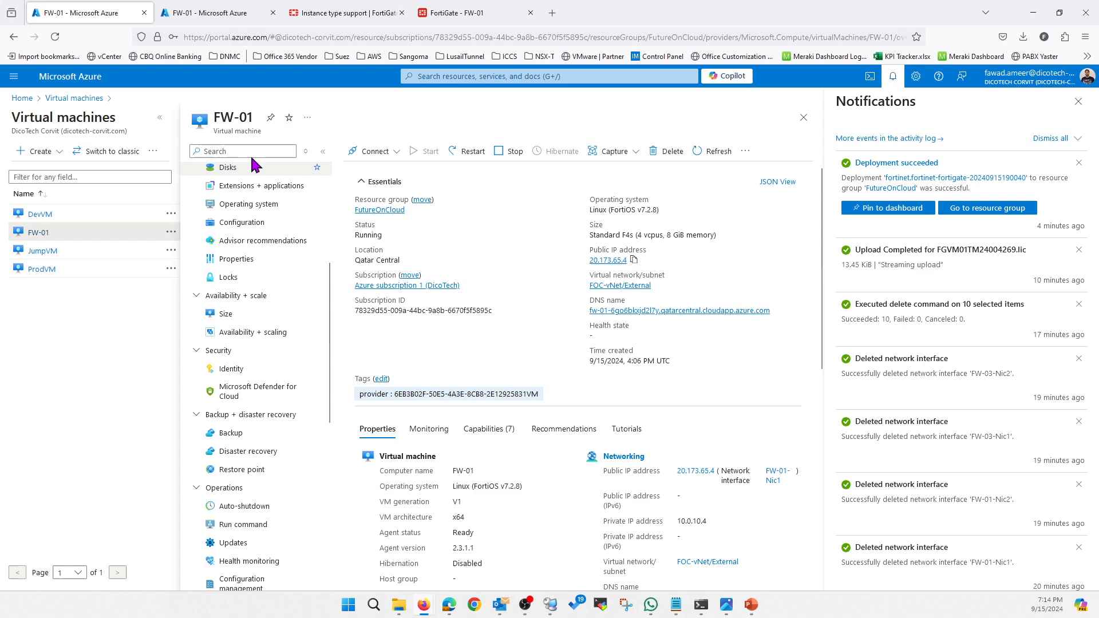
{"action": "left_click", "coordinate": [22, 98]}
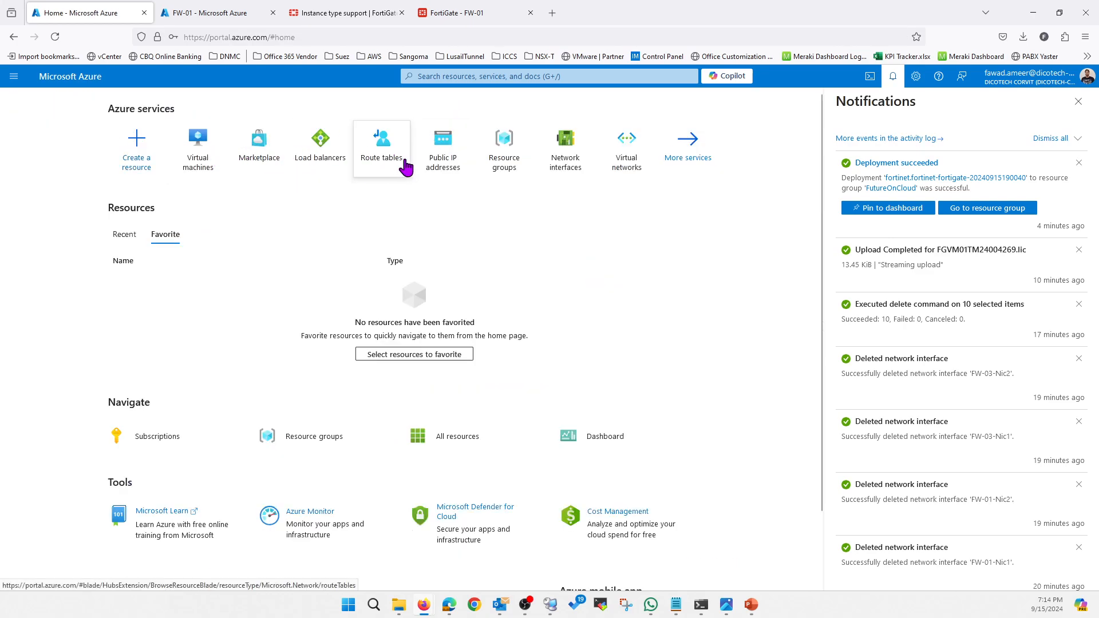
{"action": "left_click", "coordinate": [384, 150]}
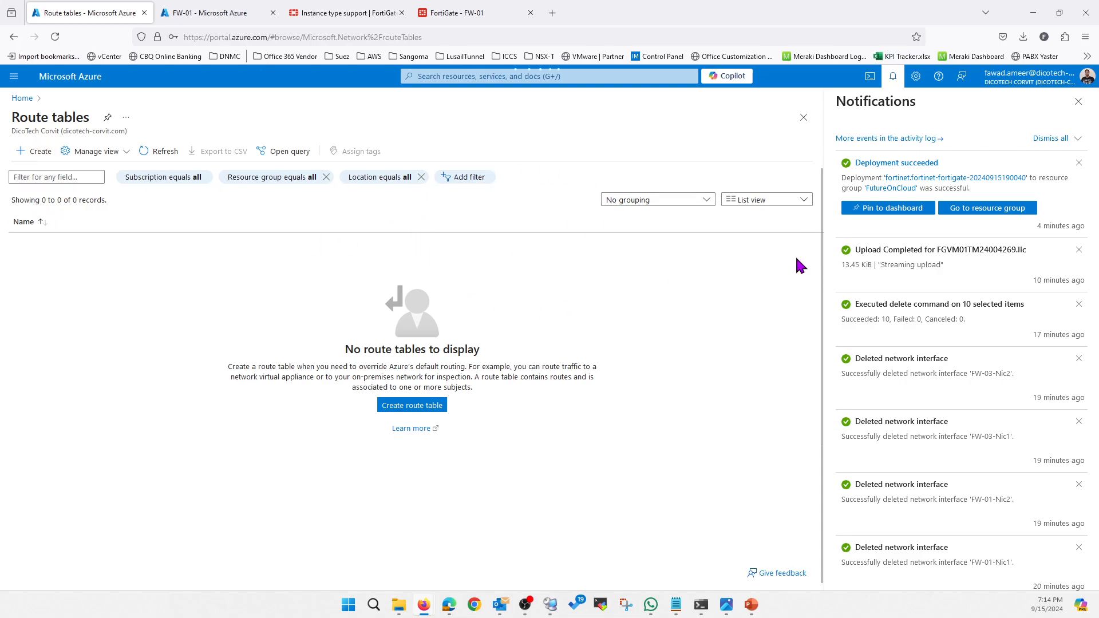
{"action": "left_click", "coordinate": [1078, 102]}
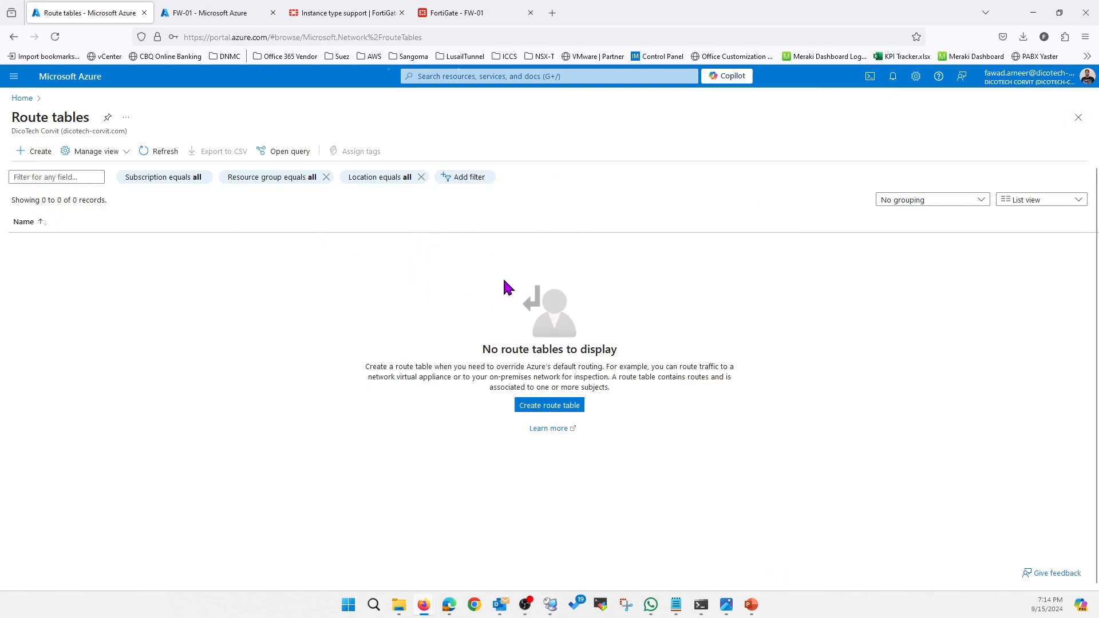
Create a route table named Internal-to-FW in the FutureOnCloud resource group and Qatar Central region, with gateway route propagation enabled.
{"action": "left_click", "coordinate": [549, 405]}
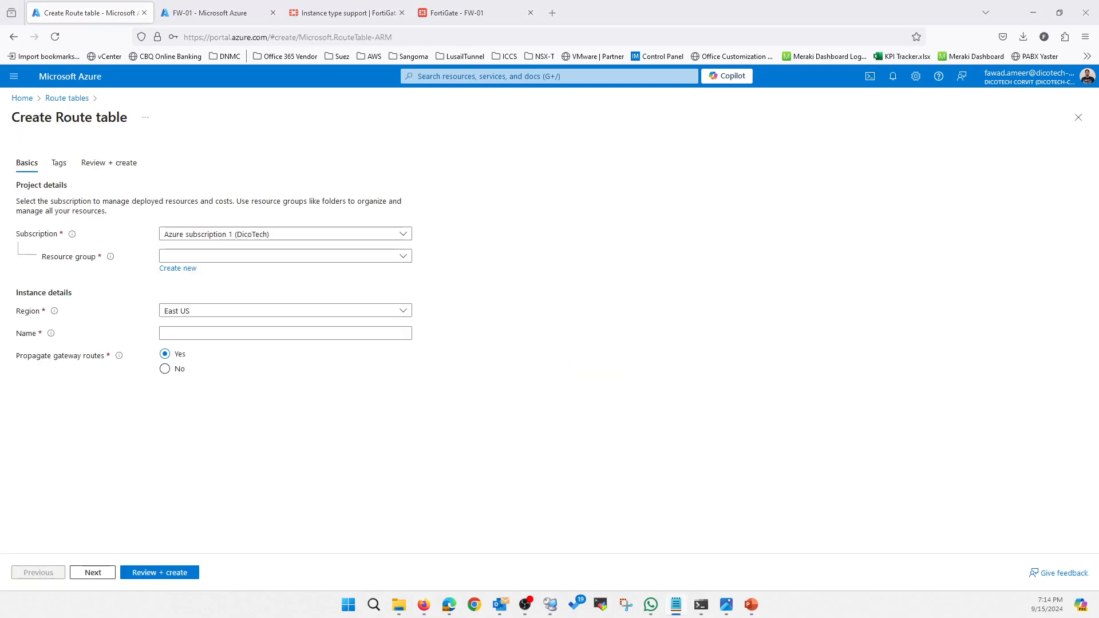
{"action": "left_click", "coordinate": [250, 257]}
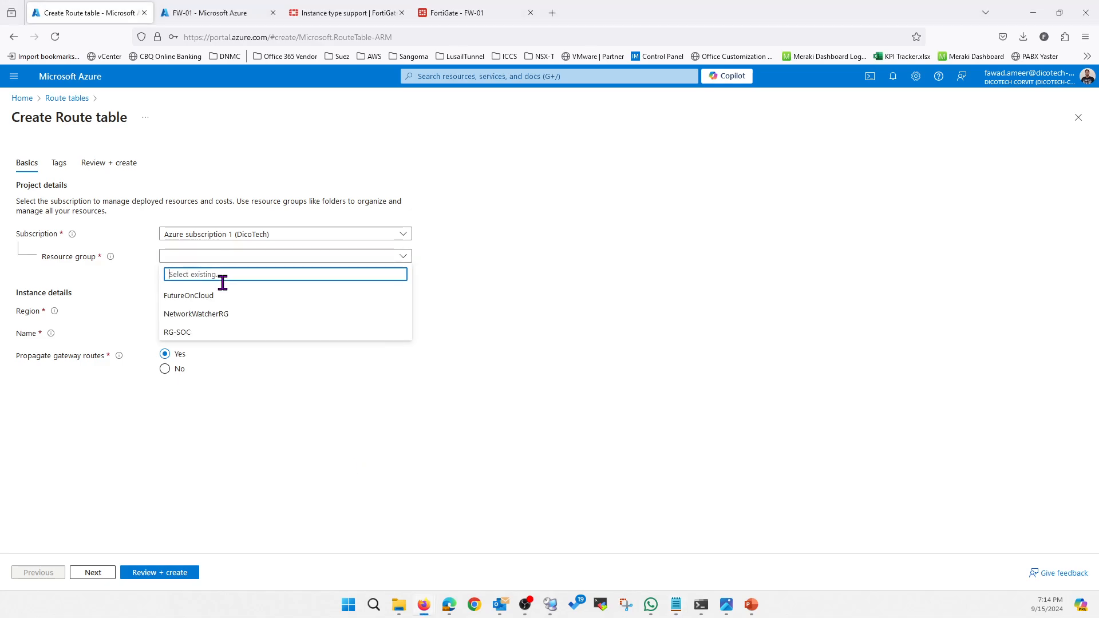
{"action": "left_click", "coordinate": [216, 295]}
{"action": "left_click", "coordinate": [215, 314]}
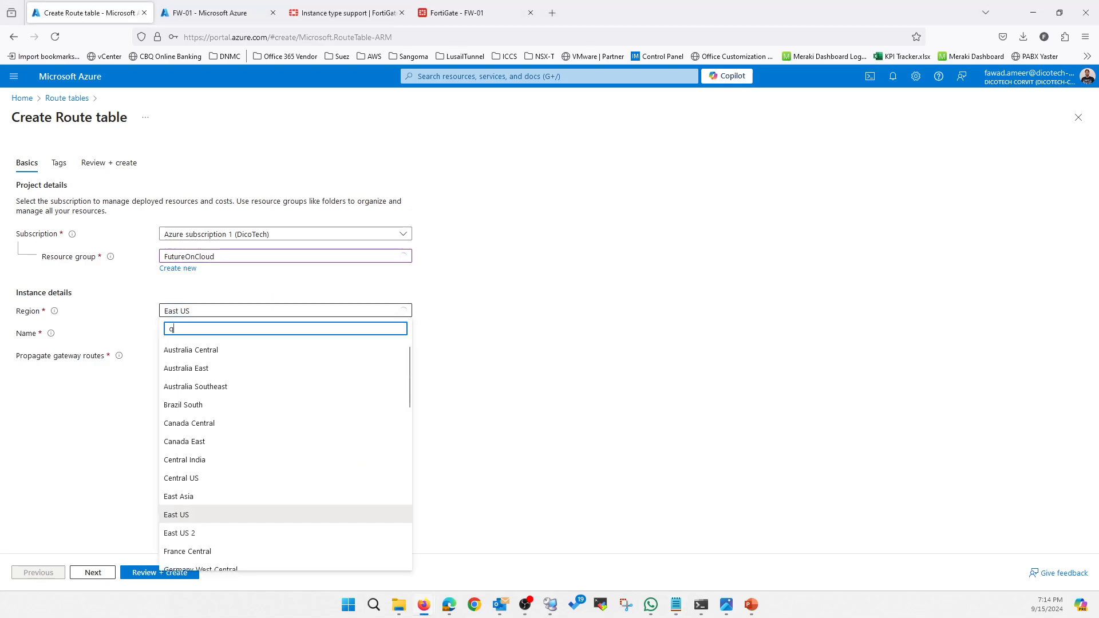
{"action": "type", "text": "qat"}
{"action": "left_click", "coordinate": [206, 348]}
{"action": "left_click", "coordinate": [225, 335]}
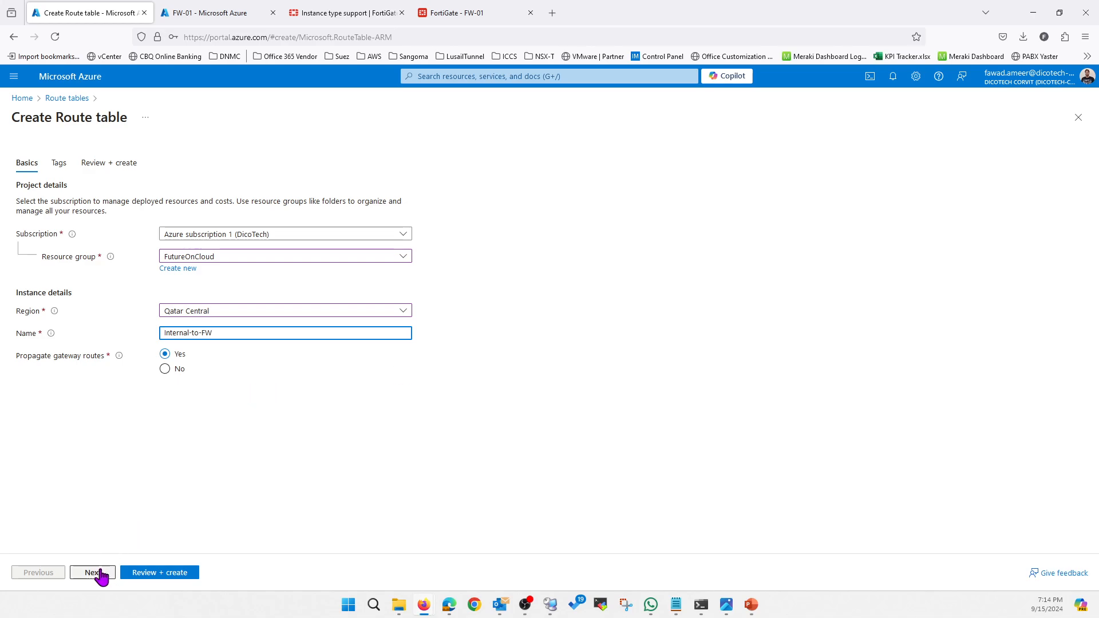
{"action": "left_click", "coordinate": [146, 575]}
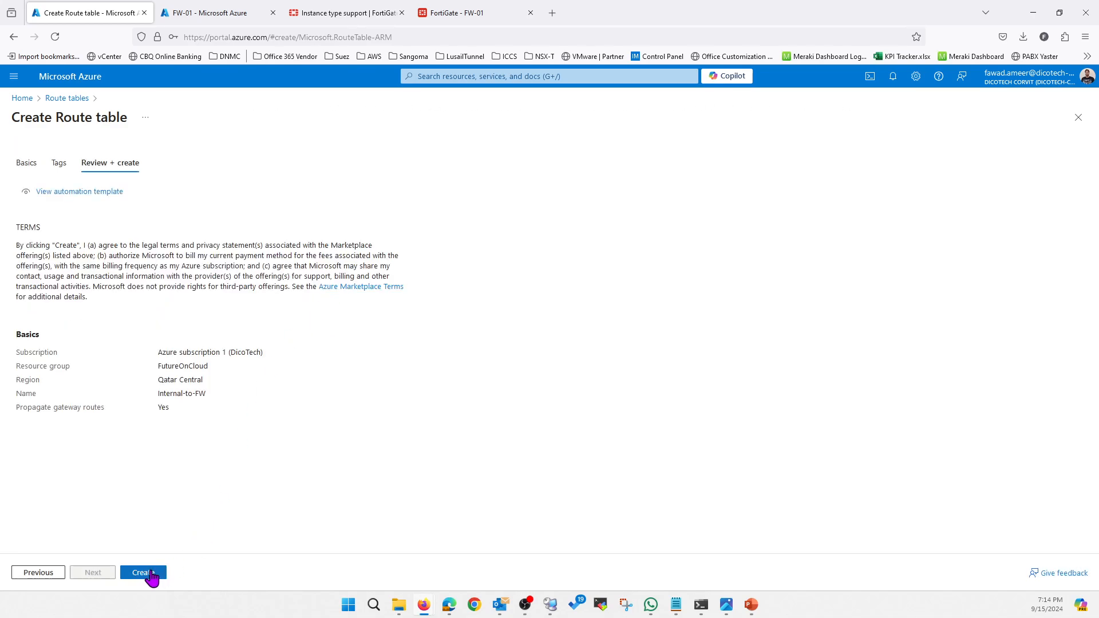
{"action": "left_click", "coordinate": [143, 572]}
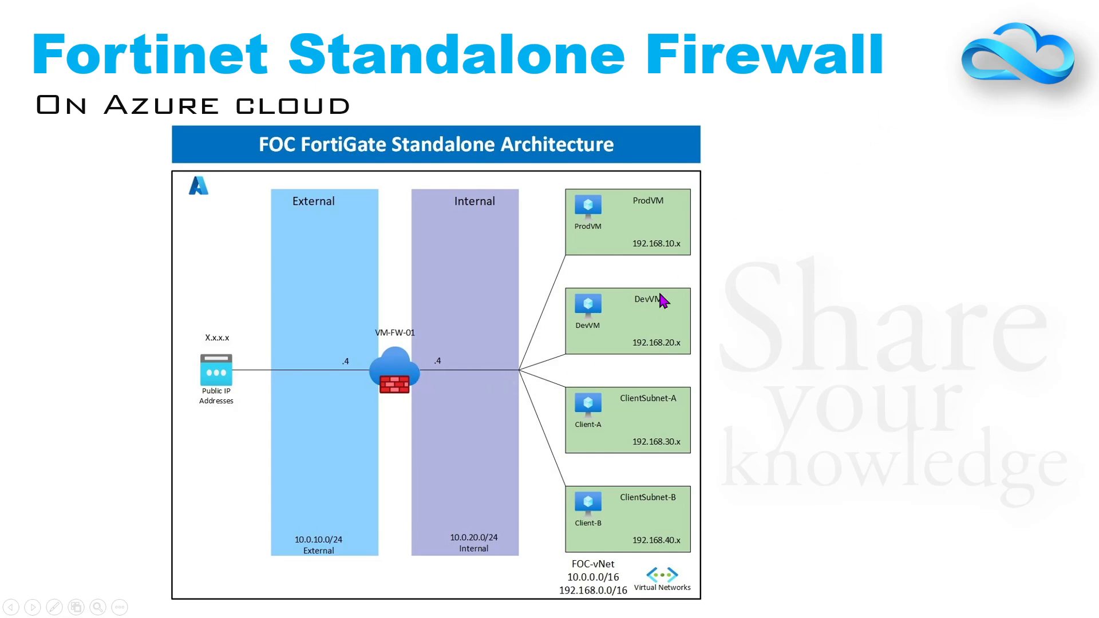
Return from the architecture slide to the Azure portal and open the Internal-to-FW route table.
{"action": "key", "text": "alt+Tab"}
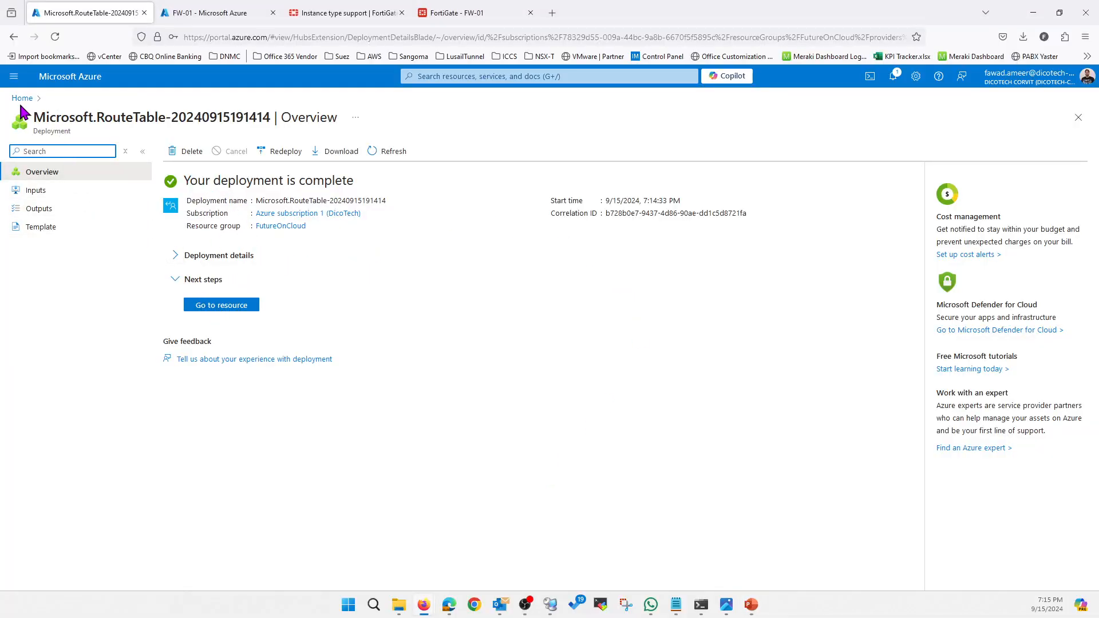
{"action": "left_click", "coordinate": [21, 98]}
{"action": "left_click", "coordinate": [338, 154]}
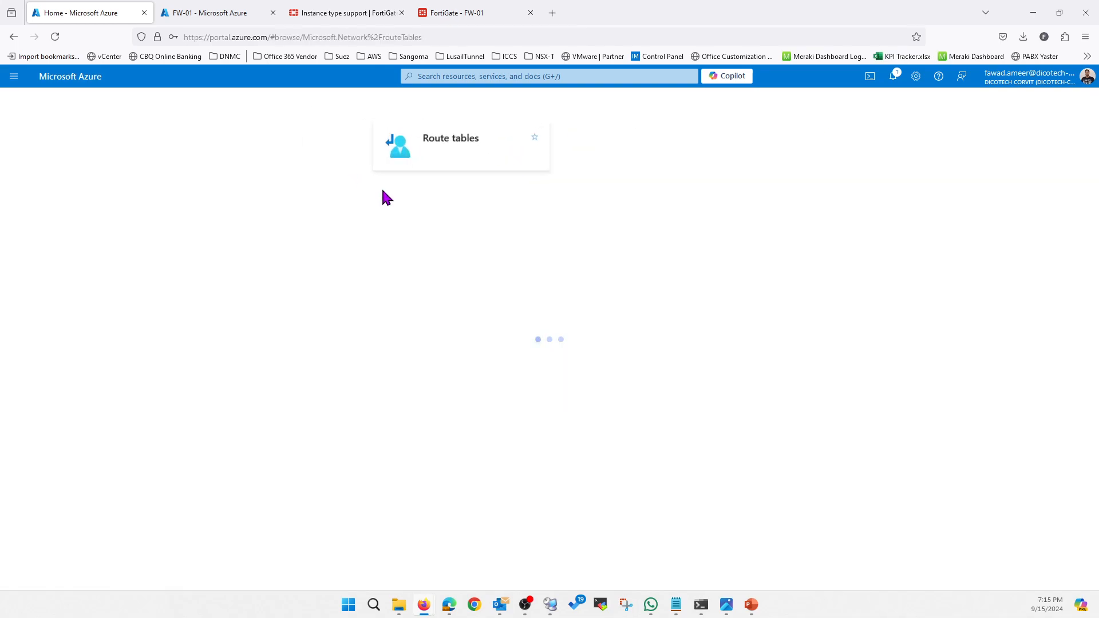
{"action": "left_click", "coordinate": [55, 246]}
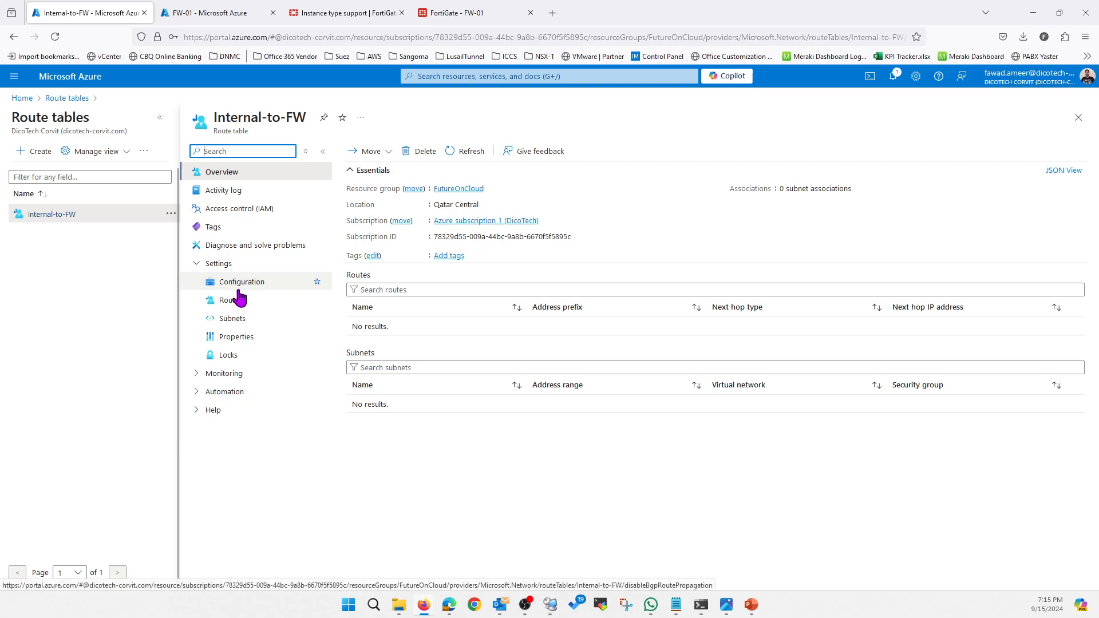
Associate the ProdVM subnet of FOC-vNet with the Internal-to-FW route table.
{"action": "left_click", "coordinate": [235, 320]}
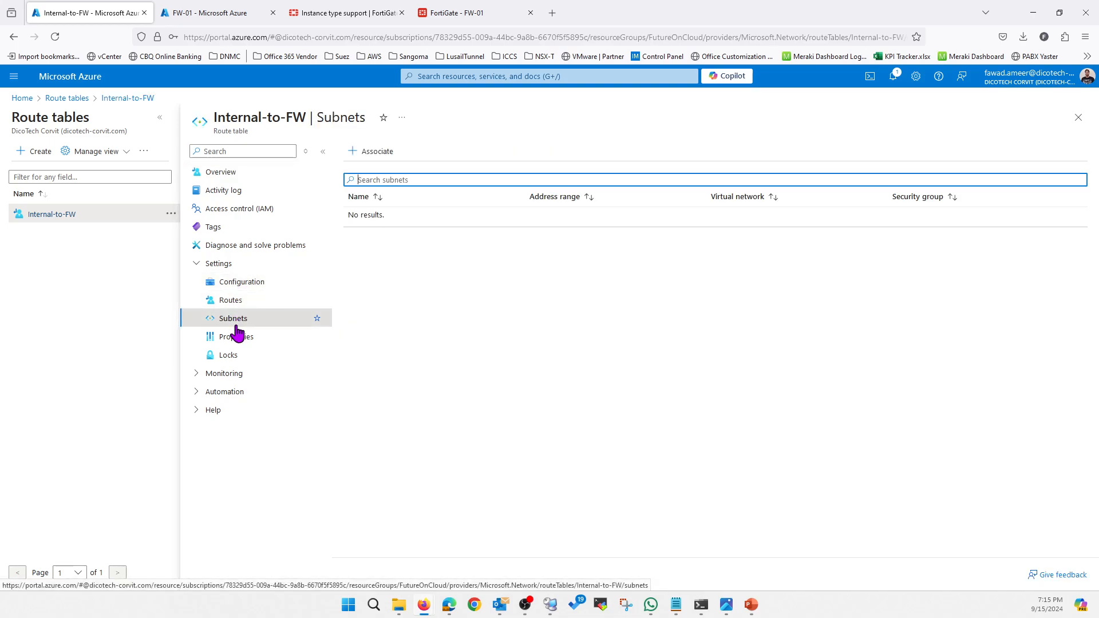
{"action": "left_click", "coordinate": [372, 154]}
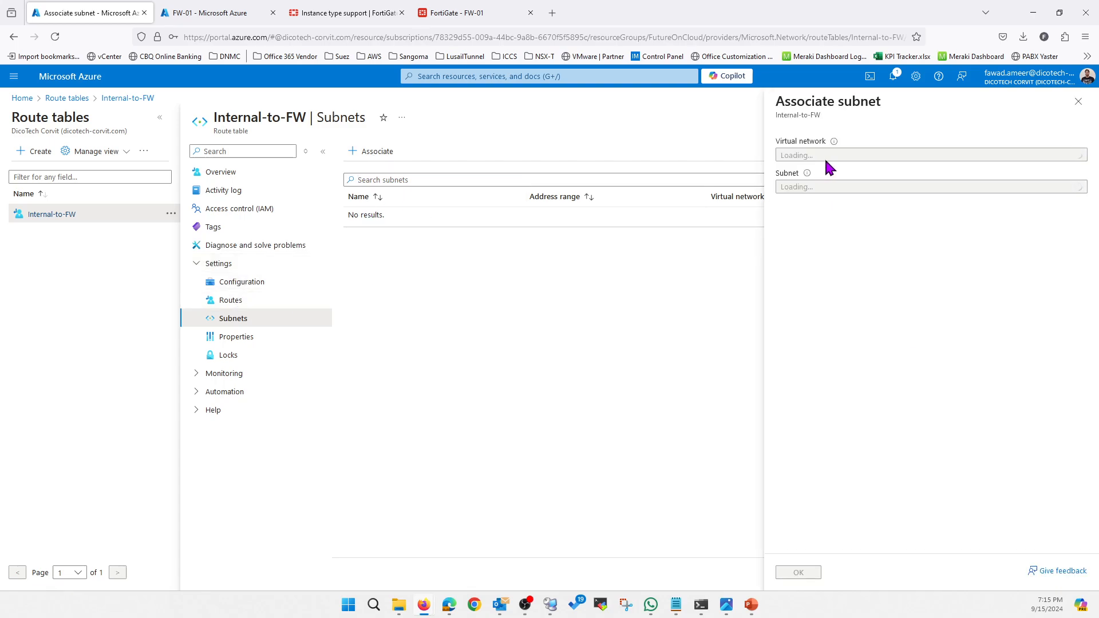
{"action": "left_click", "coordinate": [815, 188]}
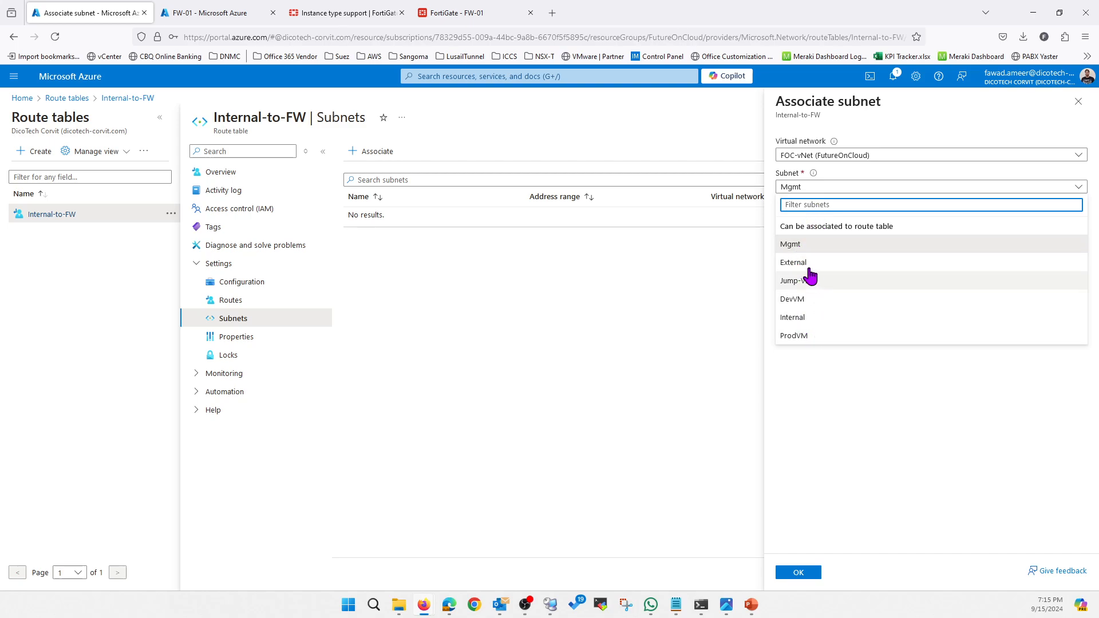
{"action": "left_click", "coordinate": [800, 338]}
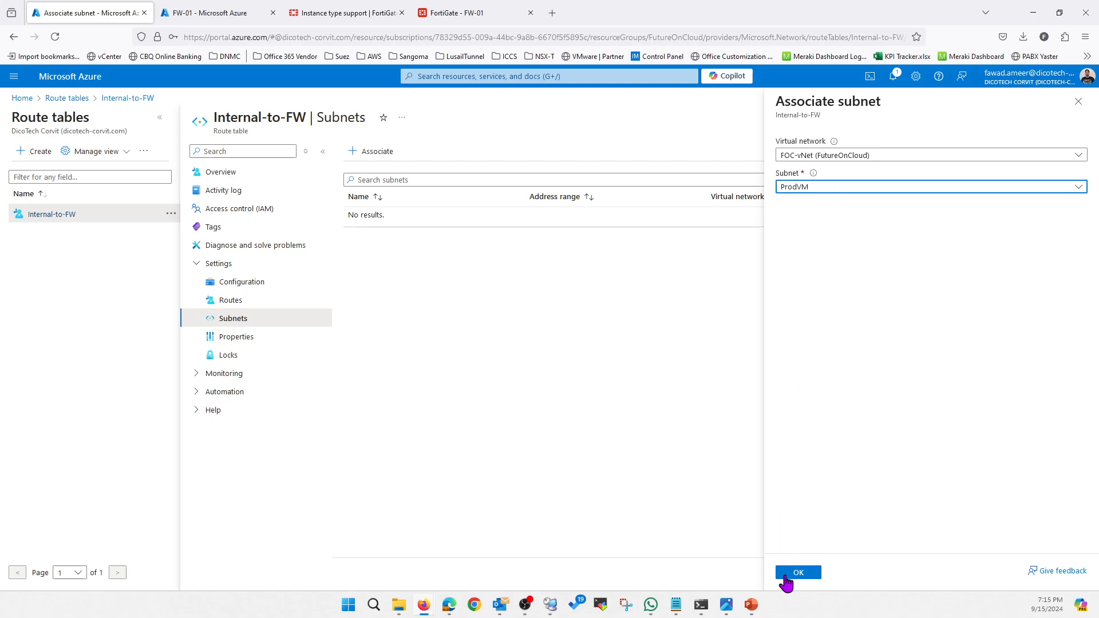
{"action": "left_click", "coordinate": [801, 574]}
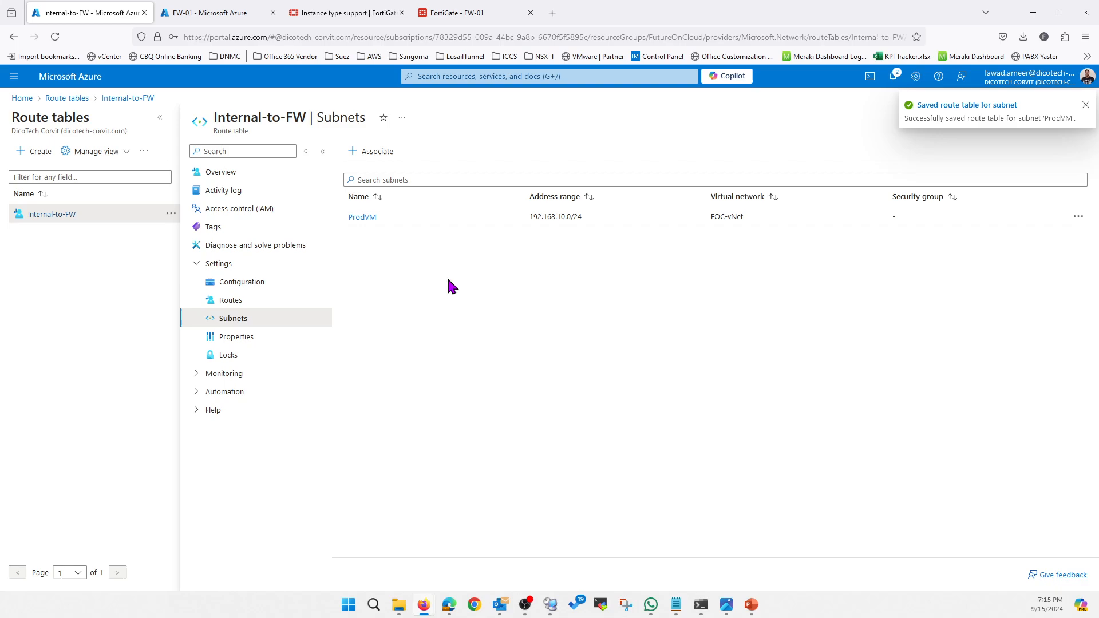
Associate the Internal subnet of FOC-vNet with the route table and dismiss the notification.
{"action": "left_click", "coordinate": [373, 152]}
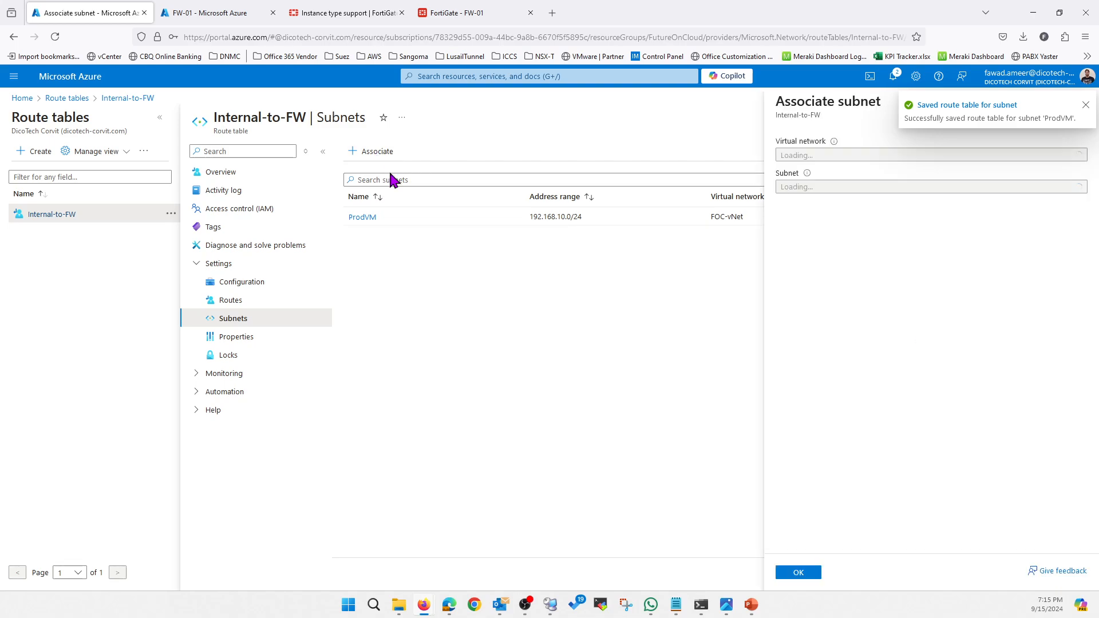
{"action": "left_click", "coordinate": [813, 188]}
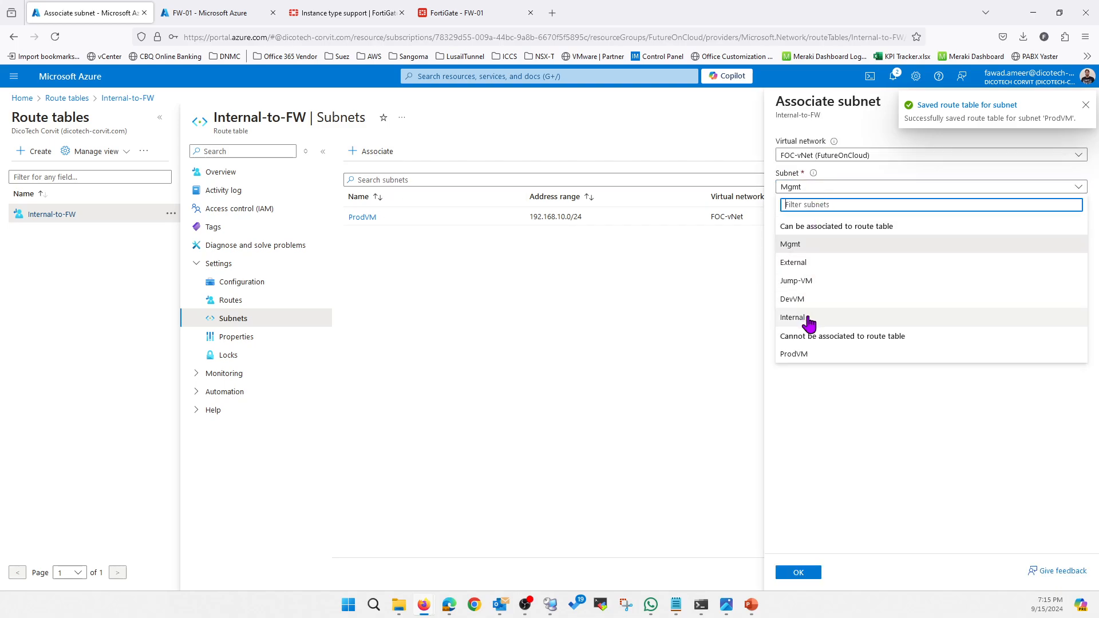
{"action": "left_click", "coordinate": [808, 318]}
{"action": "left_click", "coordinate": [799, 574]}
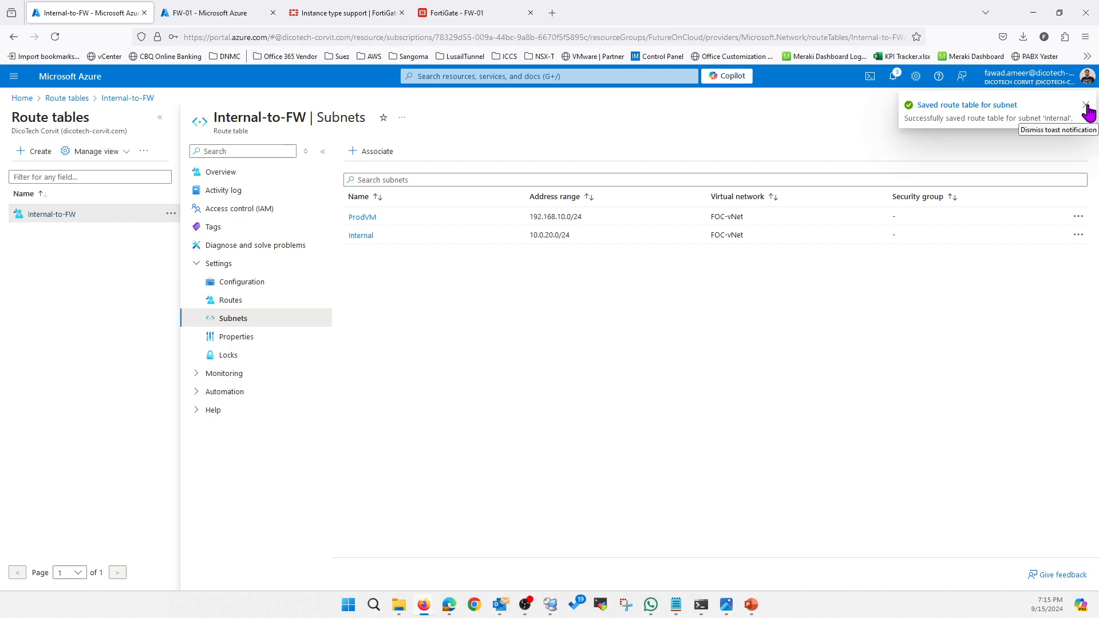
{"action": "left_click", "coordinate": [1086, 106]}
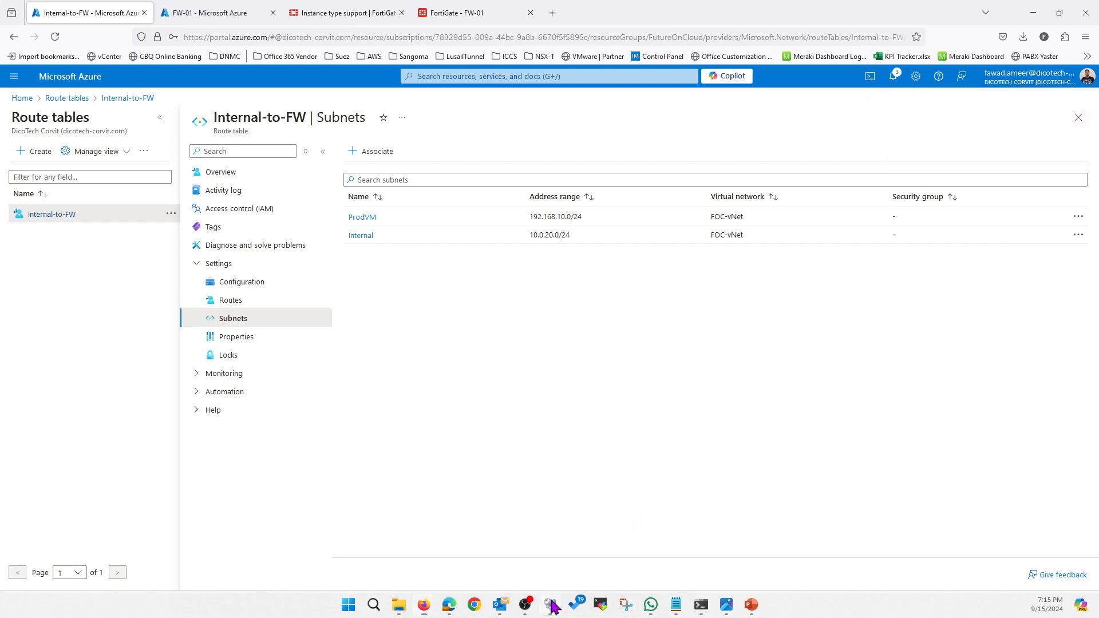
Check the public IP address of the 192.168.10.4 machine in Remote Desktop Connection Manager and return to the Azure portal.
{"action": "left_click", "coordinate": [551, 605]}
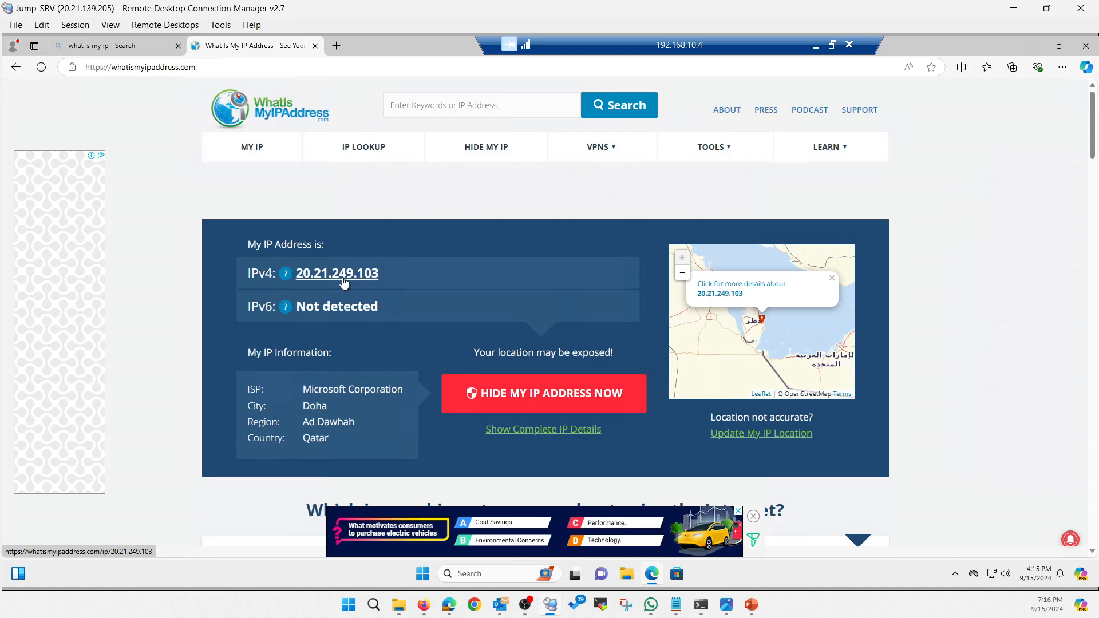
{"action": "left_click", "coordinate": [1014, 15]}
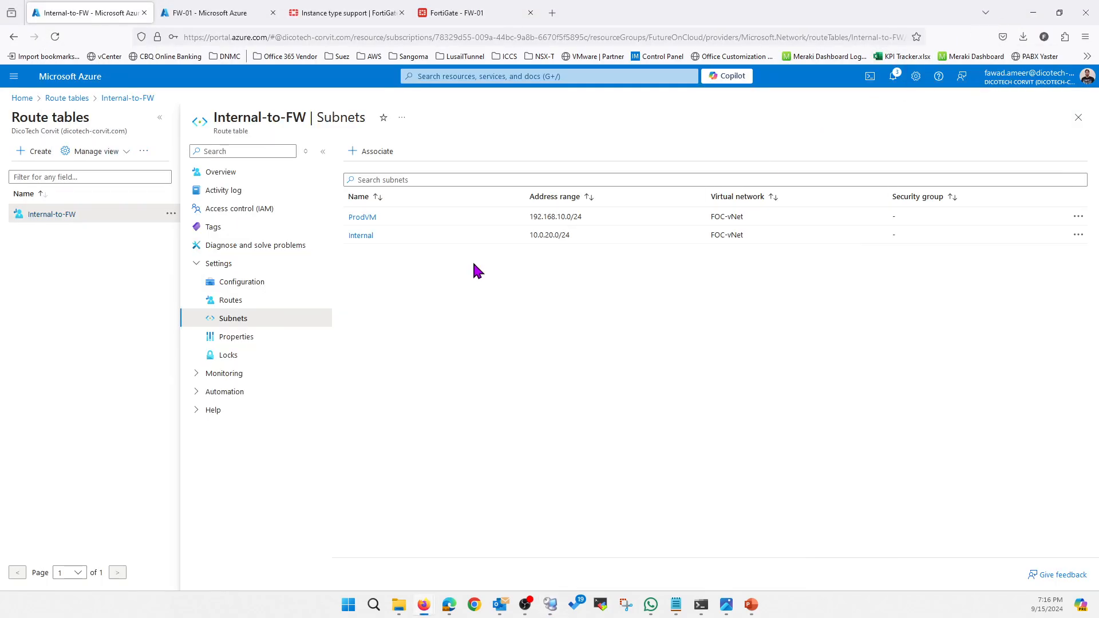
Start a route named DefaultRoute in the Internal-to-FW route table with IP Addresses destination 0.0.0.0/0 and next hop type Virtual appliance.
{"action": "left_click", "coordinate": [265, 300]}
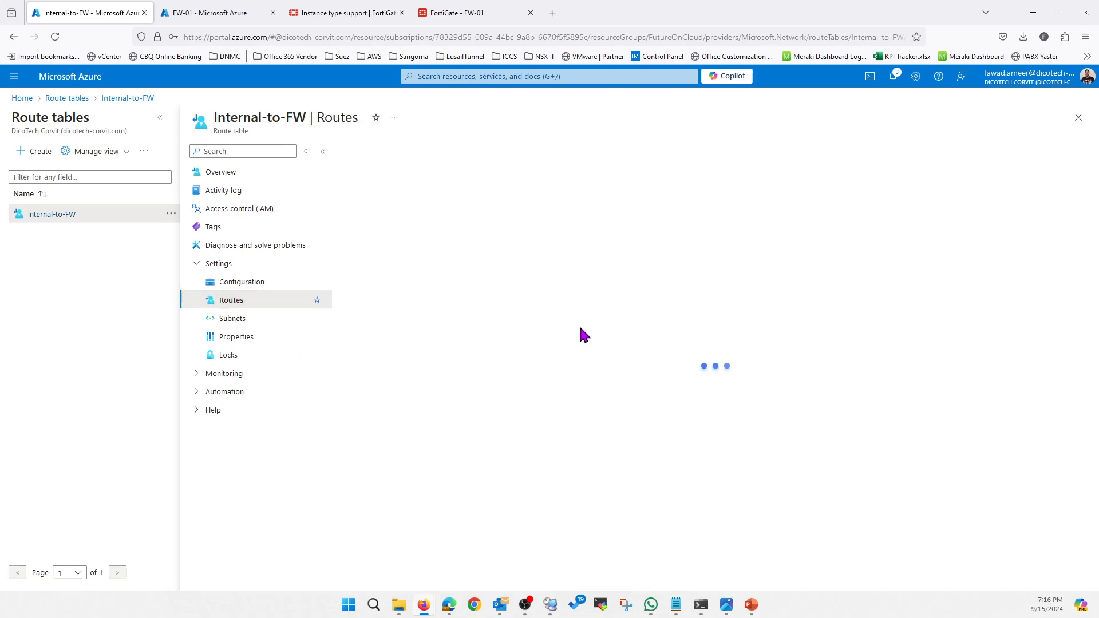
{"action": "left_click", "coordinate": [367, 151]}
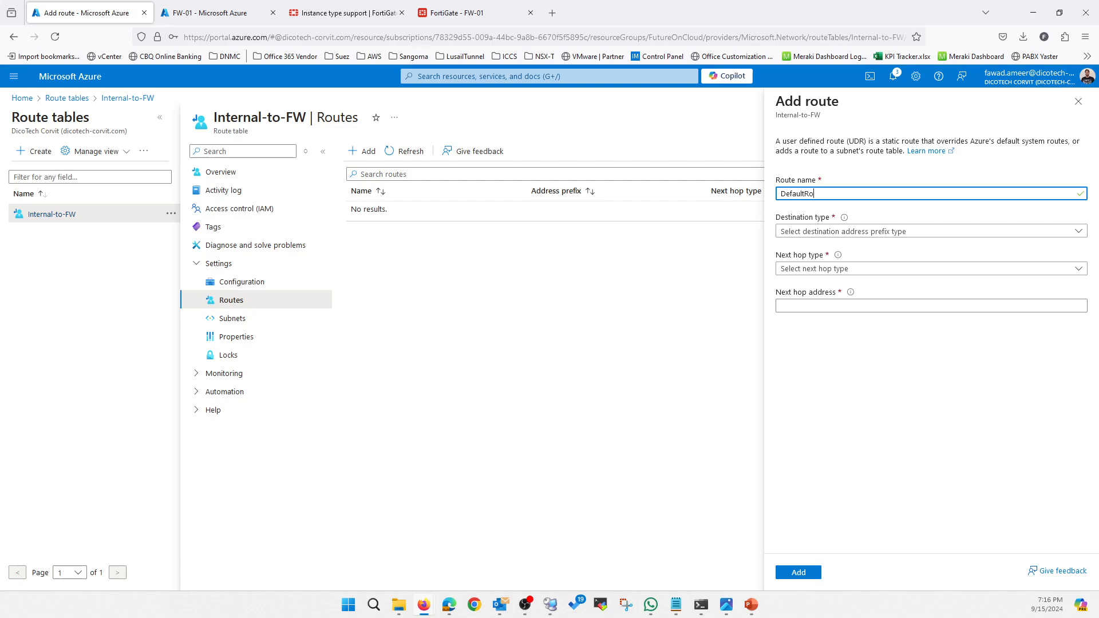
{"action": "left_click", "coordinate": [842, 231]}
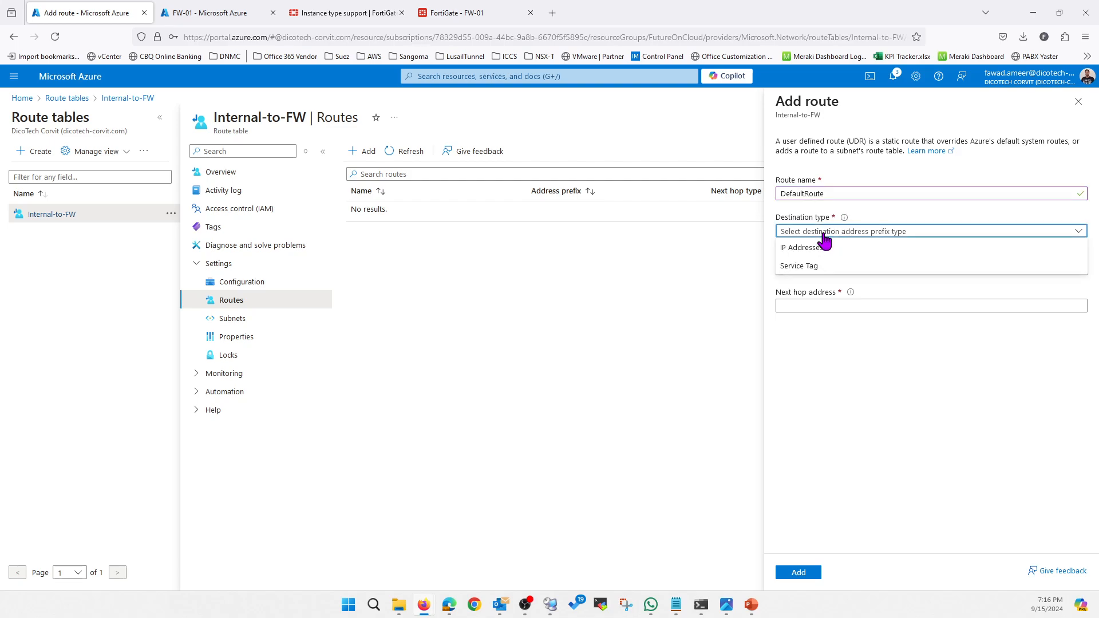
{"action": "left_click", "coordinate": [824, 247]}
{"action": "left_click", "coordinate": [839, 266]}
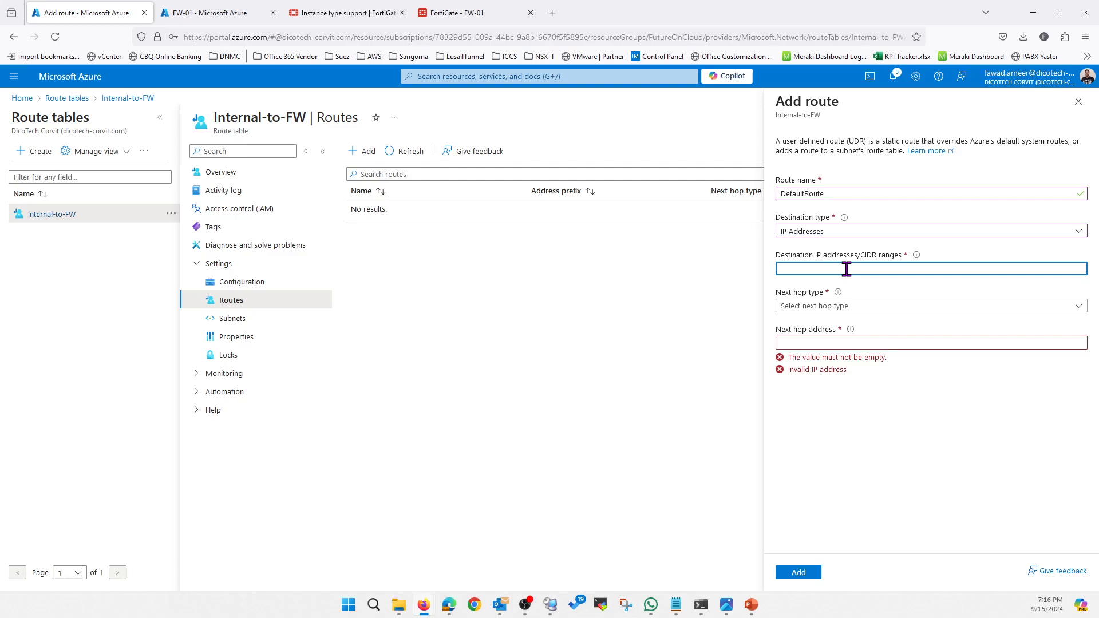
{"action": "type", "text": "0.0.0.0"}
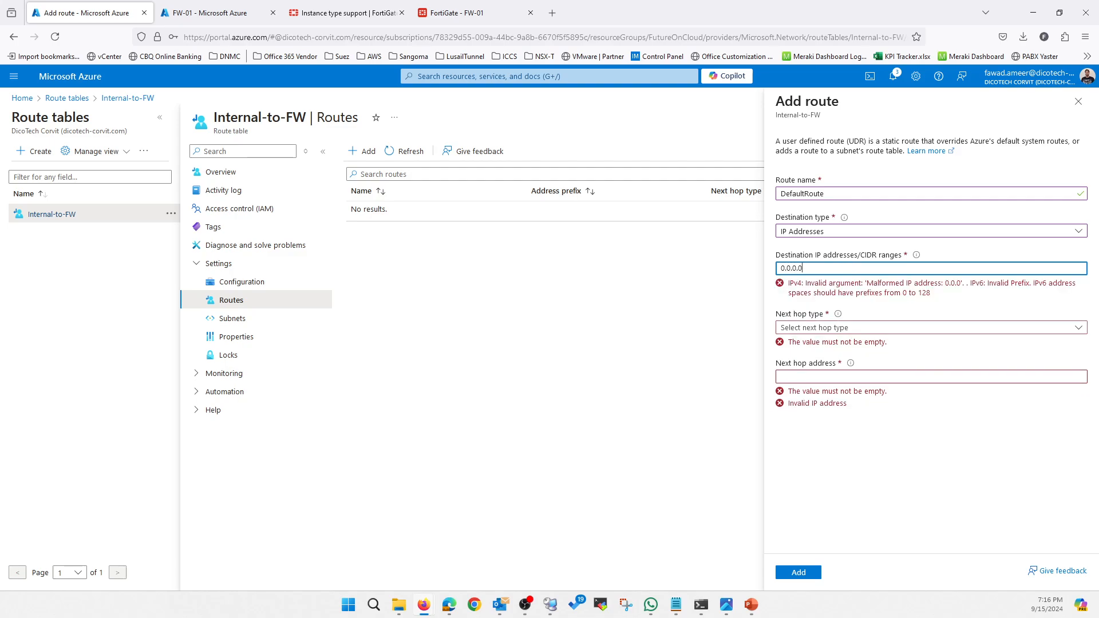
{"action": "type", "text": "/0"}
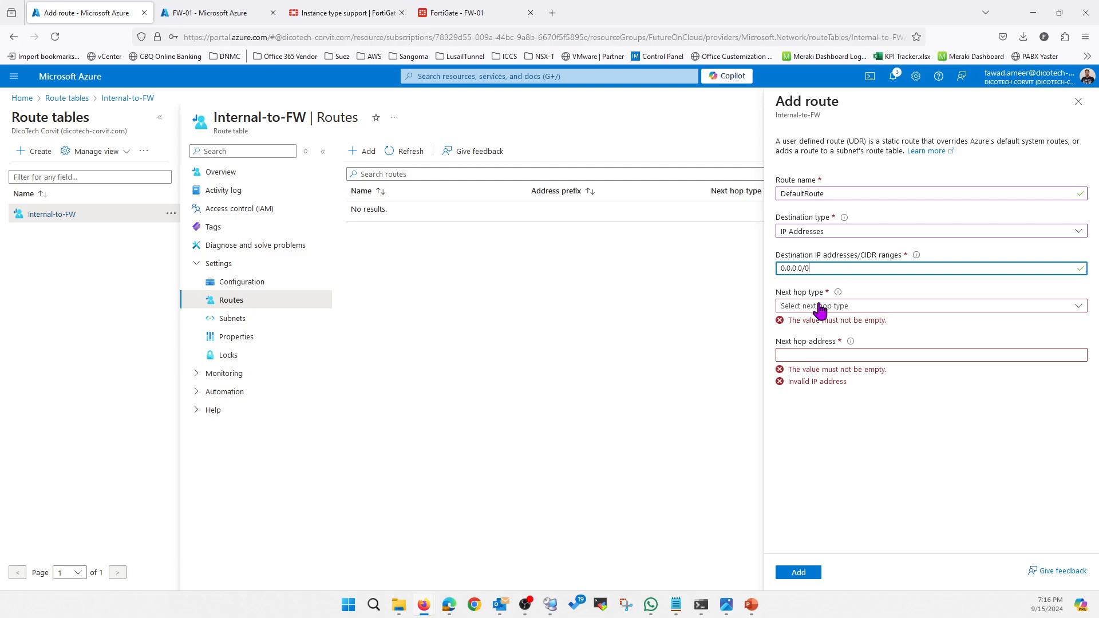
{"action": "left_click", "coordinate": [843, 307]}
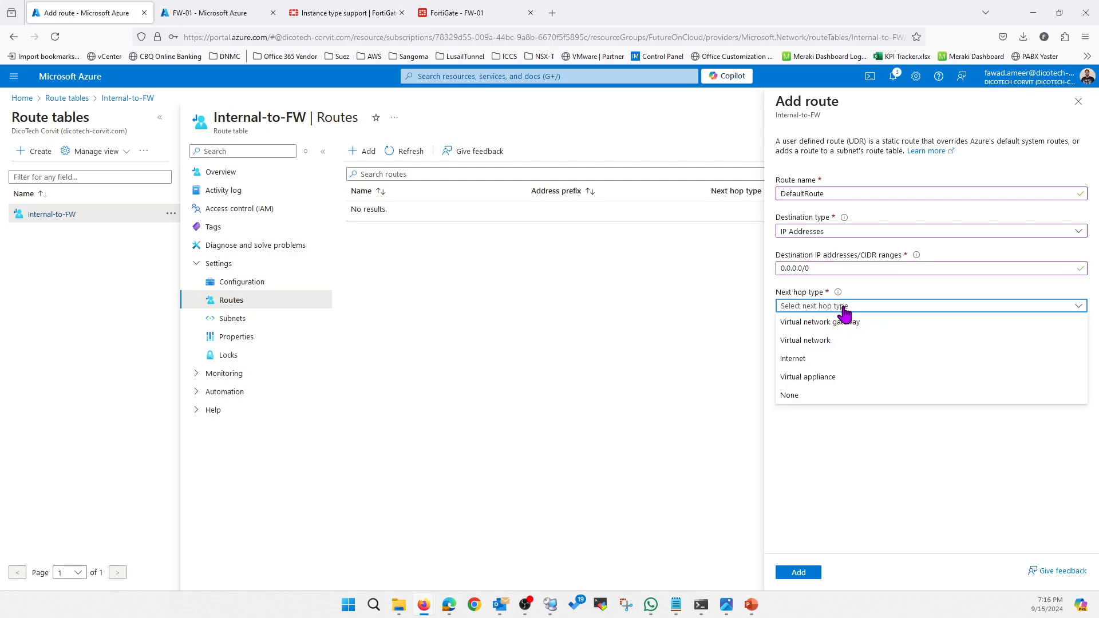
{"action": "left_click", "coordinate": [826, 376]}
{"action": "left_click", "coordinate": [824, 344]}
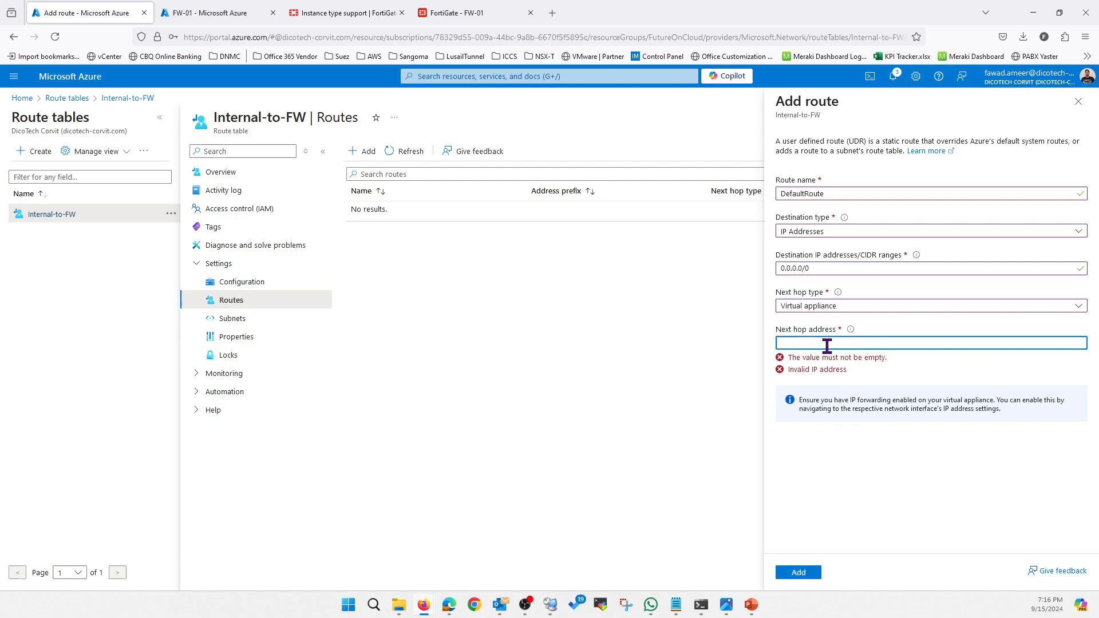
Check FW-01's private IP address in Azure and its interface addresses in the FortiGate console, and return to the route form.
{"action": "left_click", "coordinate": [208, 14]}
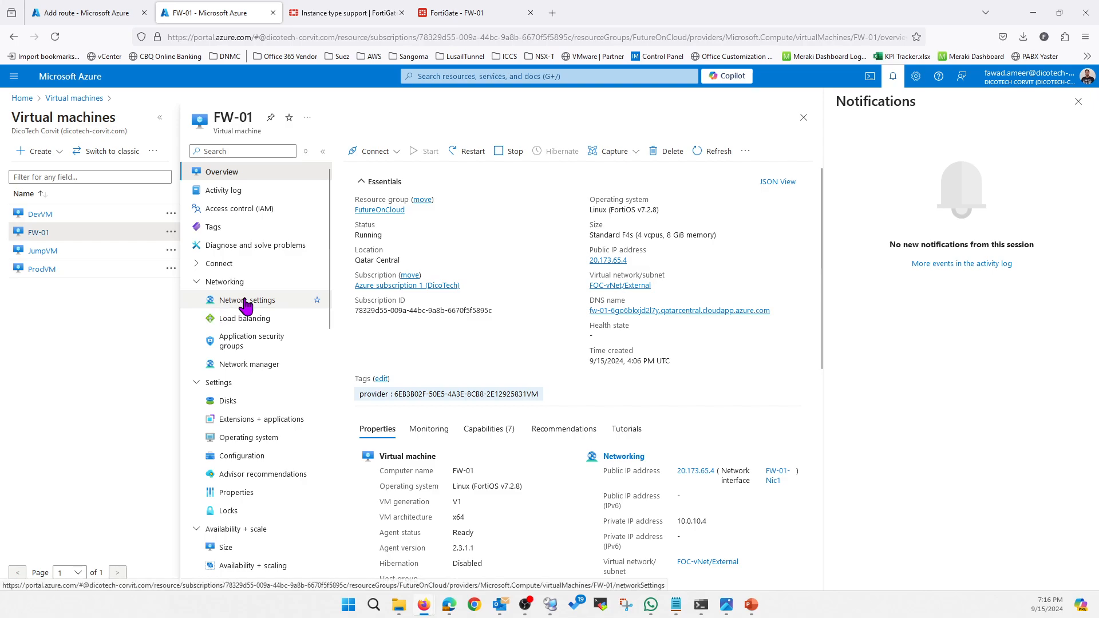
{"action": "left_click_drag", "start_coordinate": [712, 522], "coordinate": [676, 522]}
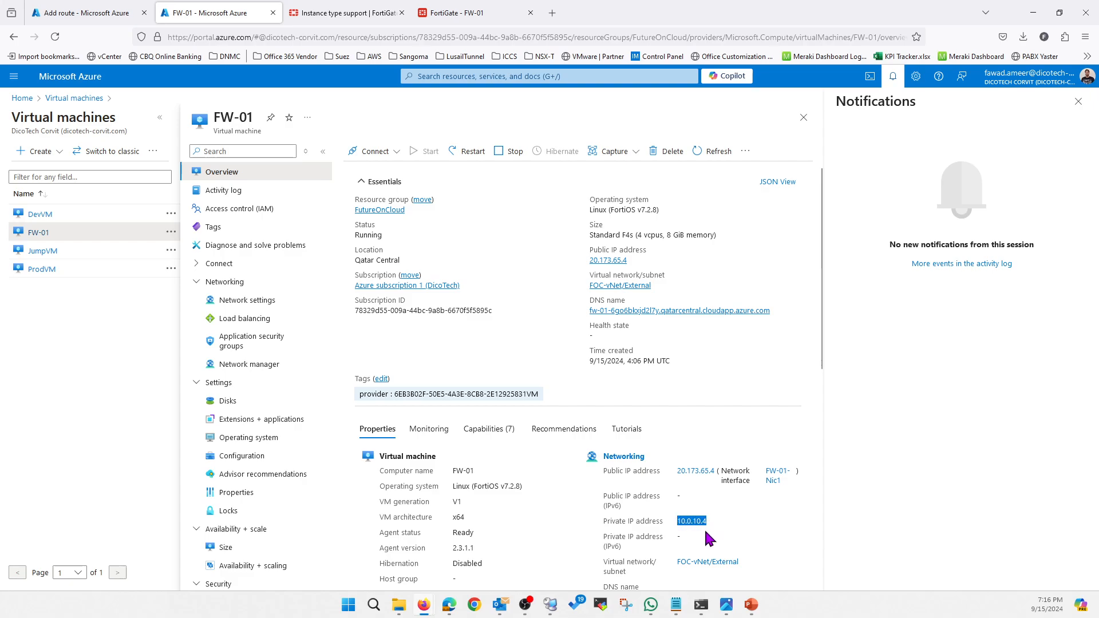
{"action": "left_click", "coordinate": [458, 13]}
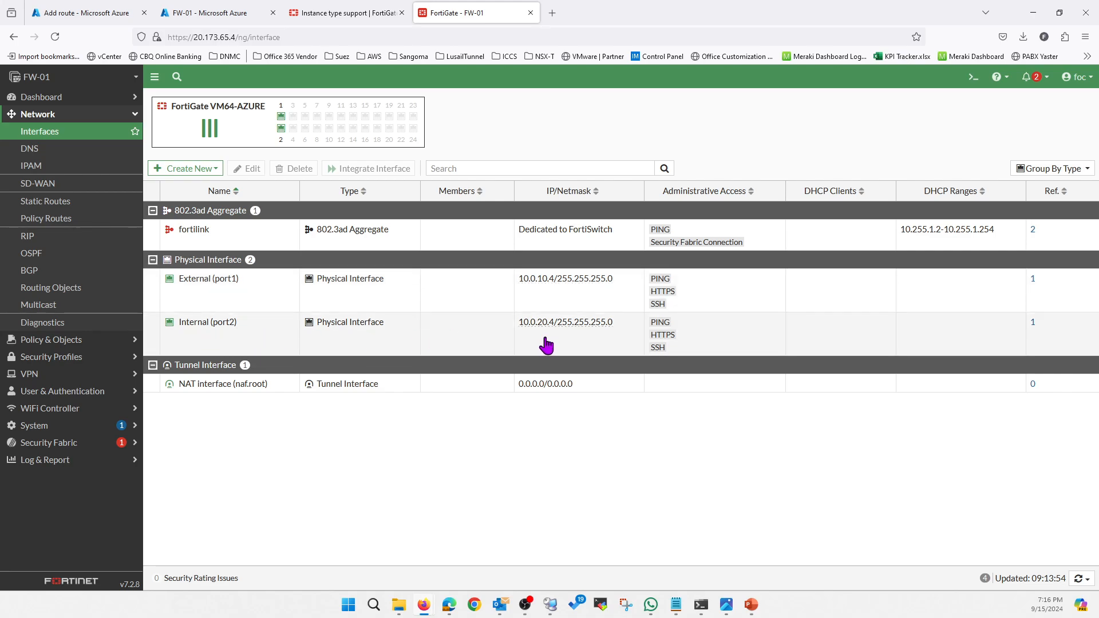
{"action": "left_click", "coordinate": [136, 14]}
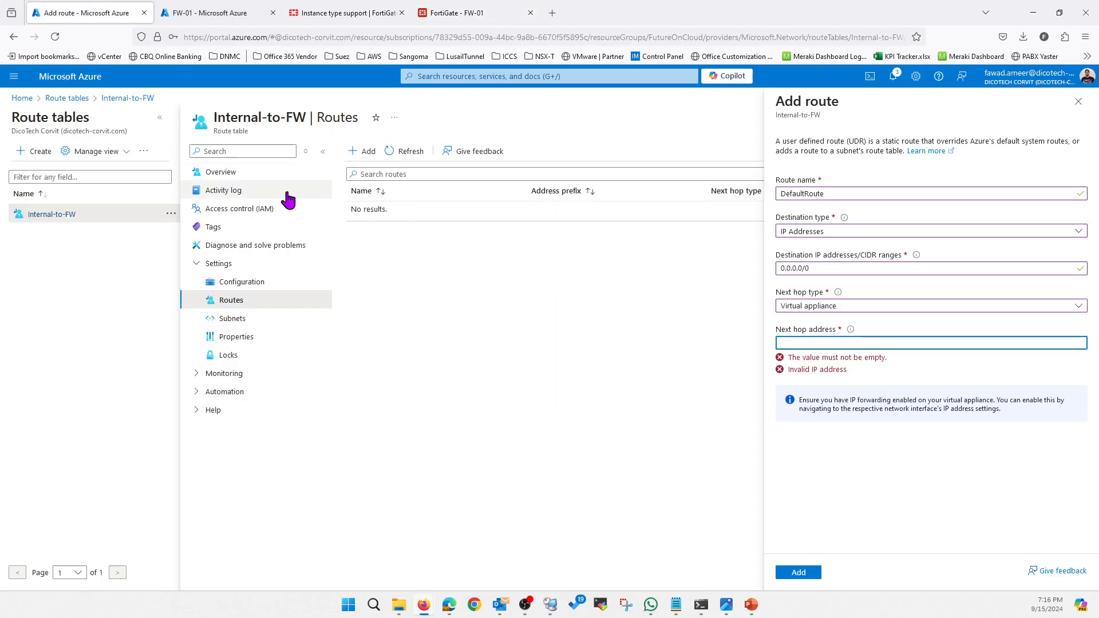
Open FW-01's network settings in Azure and copy the private IP address of the FW-01-Nic2 interface.
{"action": "left_click", "coordinate": [206, 13]}
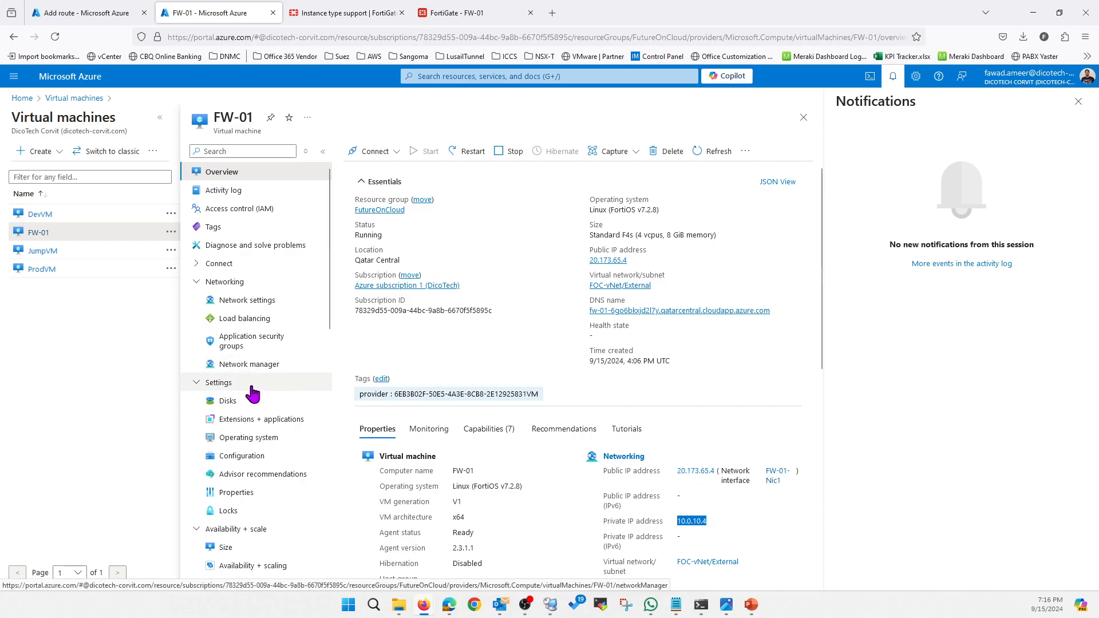
{"action": "left_click", "coordinate": [243, 283]}
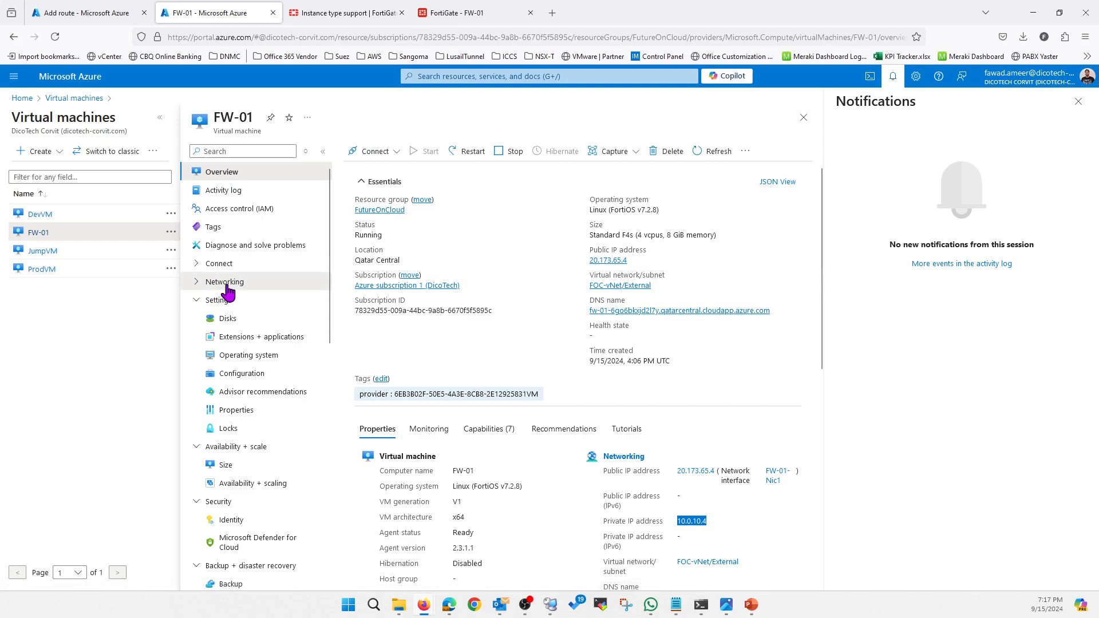
{"action": "left_click", "coordinate": [229, 282]}
{"action": "left_click", "coordinate": [247, 300]}
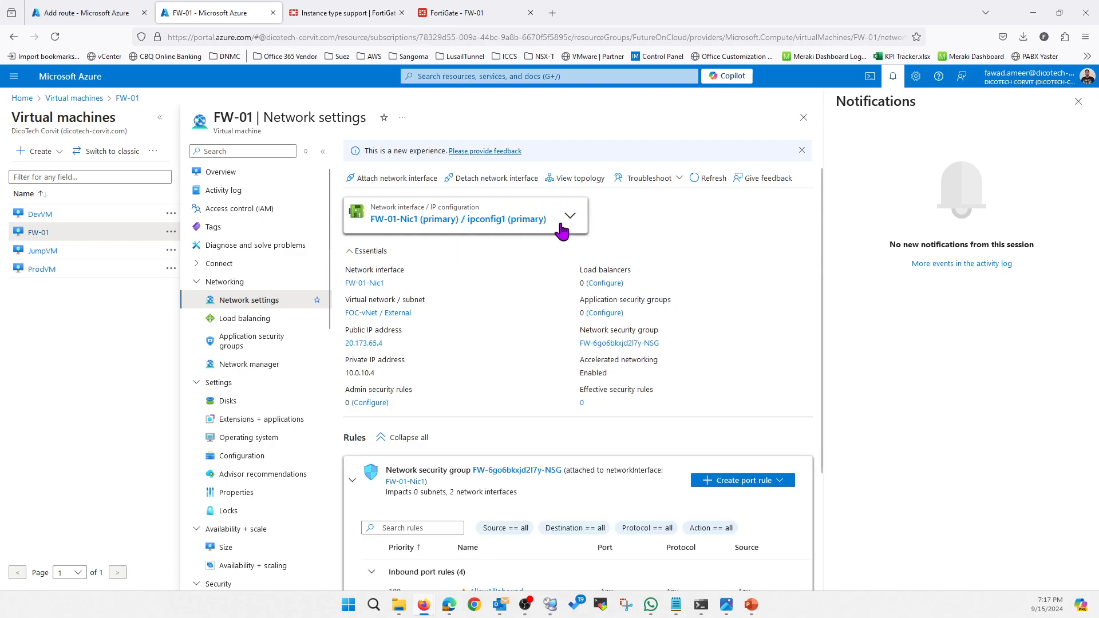
{"action": "left_click", "coordinate": [570, 217]}
{"action": "left_click", "coordinate": [435, 259]}
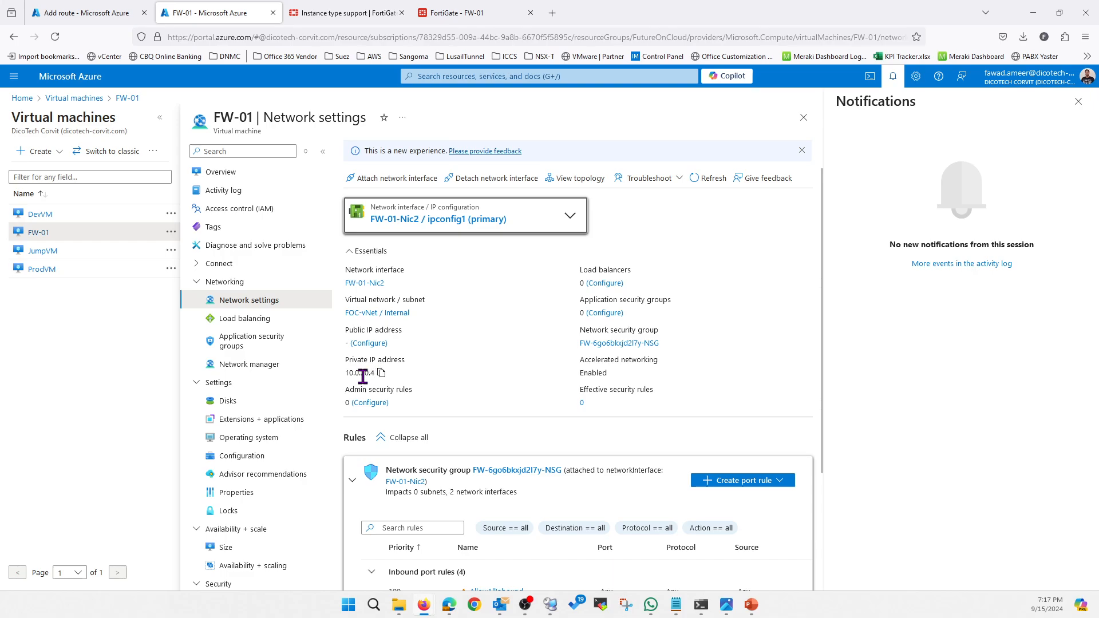
{"action": "left_click", "coordinate": [381, 372]}
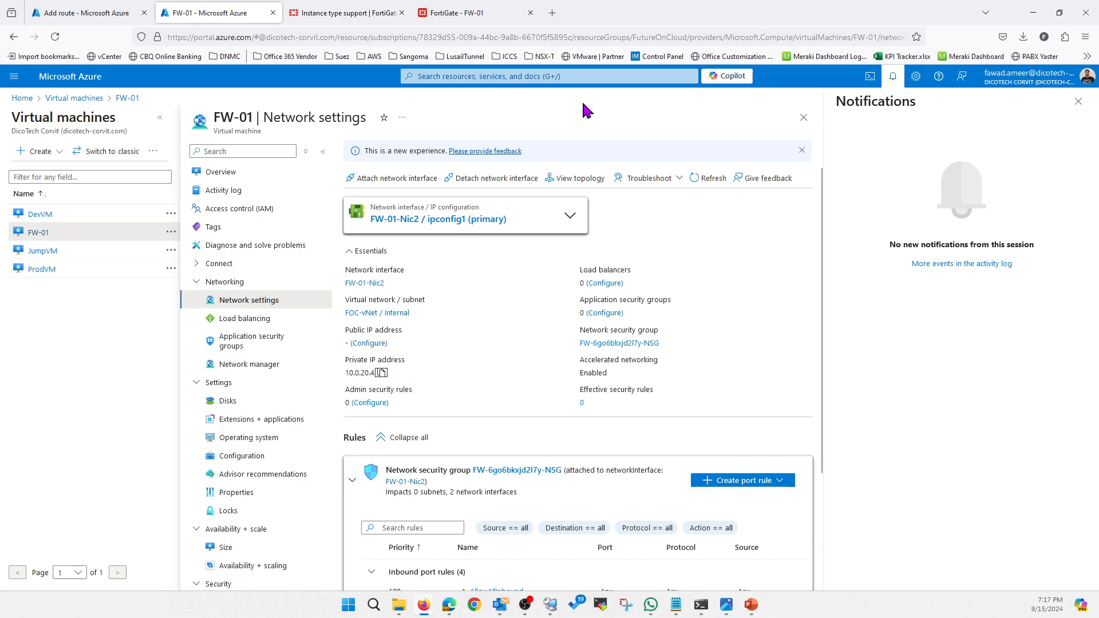
Set the next hop address to 10.0.20.4, check it against the FortiGate's internal interface, and add the route.
{"action": "left_click", "coordinate": [102, 16]}
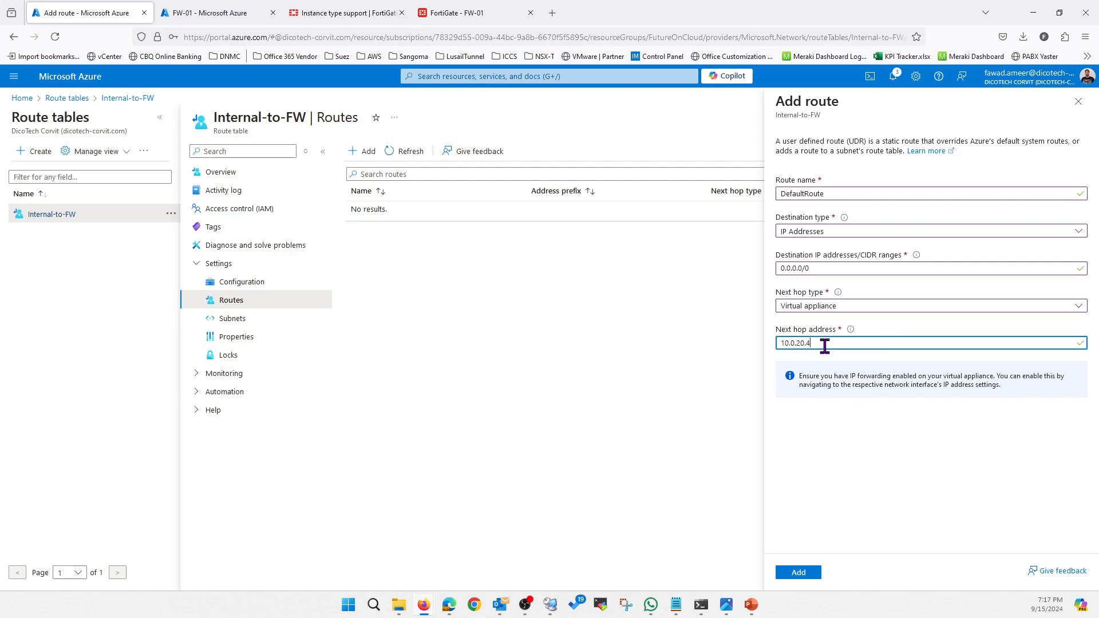
{"action": "left_click", "coordinate": [486, 13]}
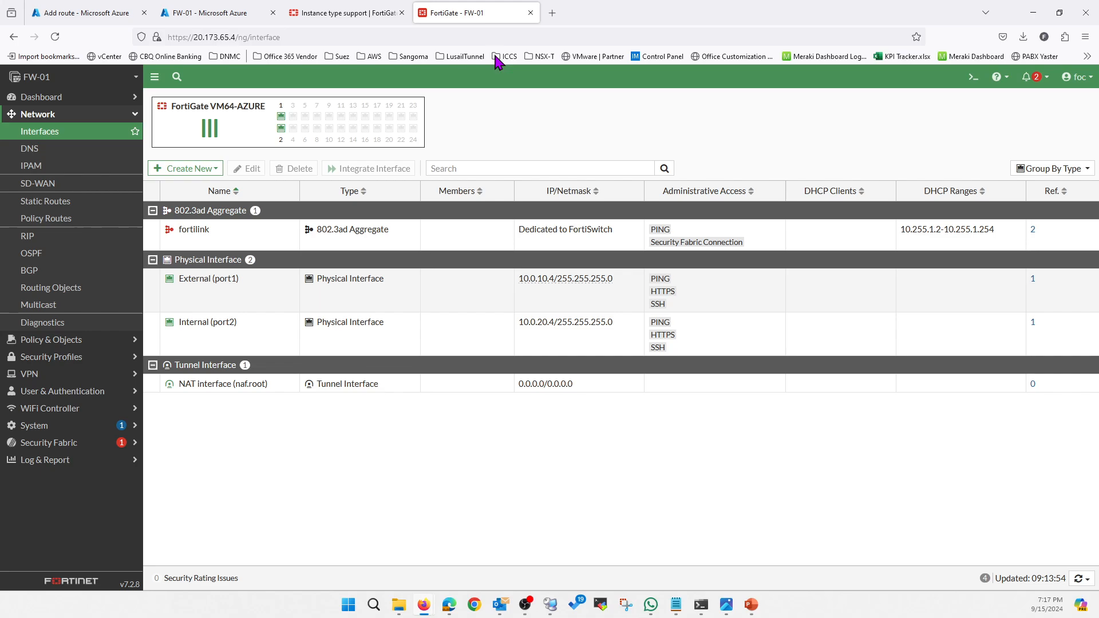
{"action": "left_click", "coordinate": [91, 12]}
{"action": "left_click", "coordinate": [797, 572]}
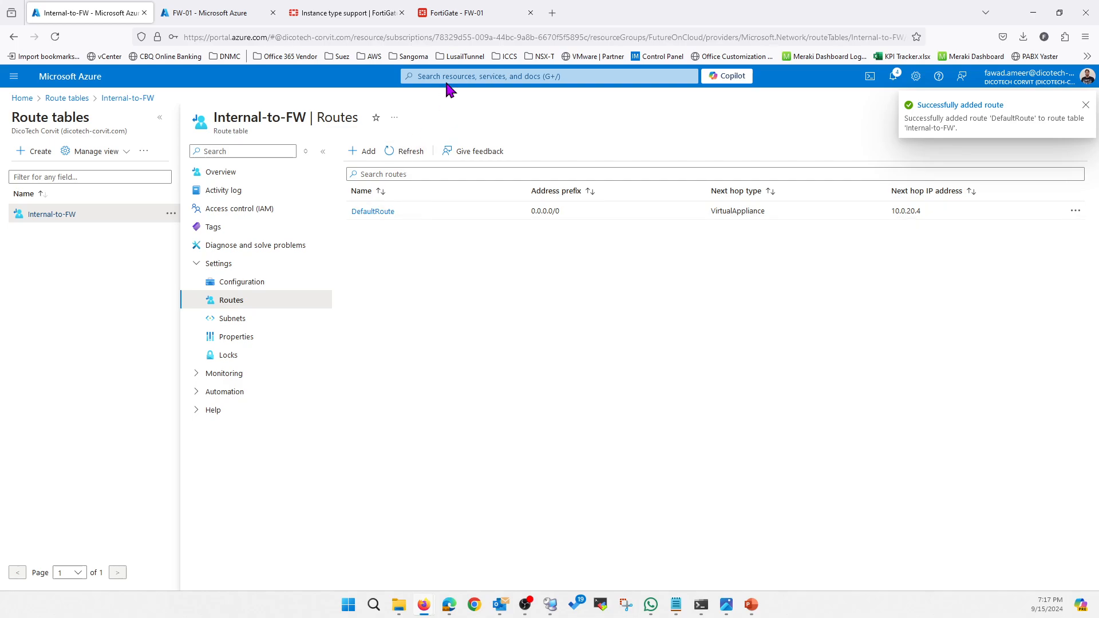
Switch to the FortiGate console and clone the 10.0.0.0/16 static route on the Internal (port2) interface.
{"action": "left_click", "coordinate": [462, 12]}
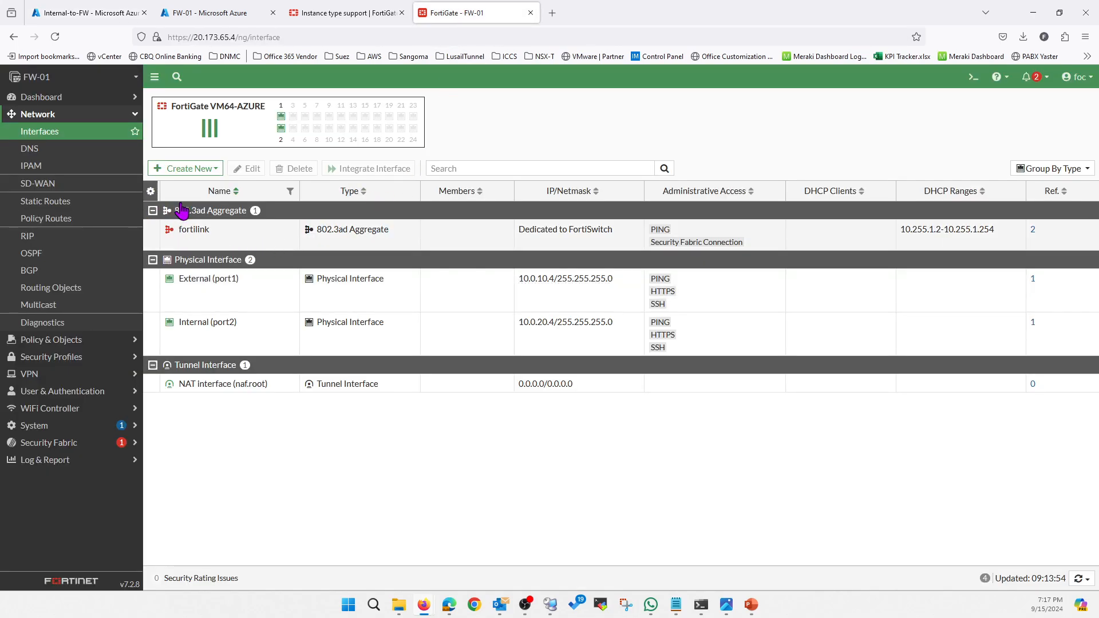
{"action": "left_click", "coordinate": [63, 203]}
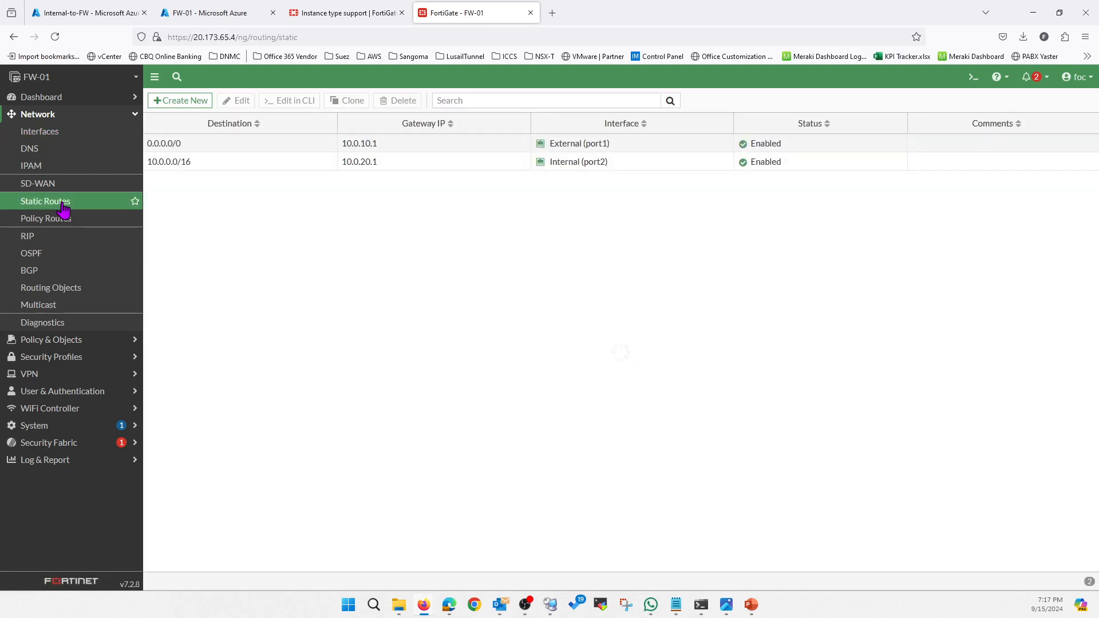
{"action": "left_click", "coordinate": [206, 164]}
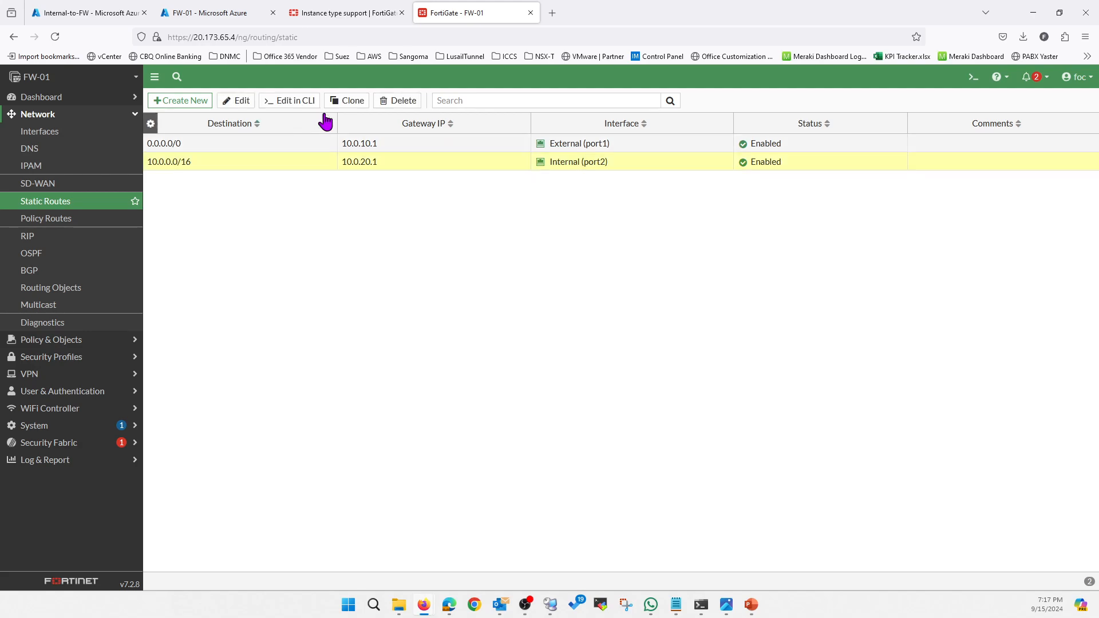
{"action": "left_click", "coordinate": [345, 105]}
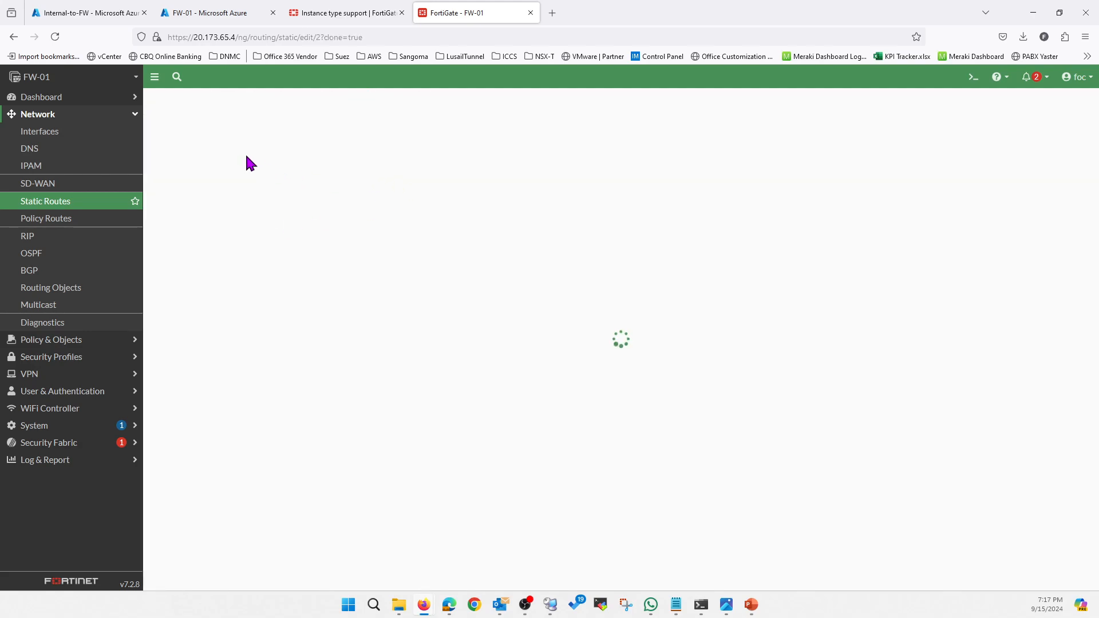
Check the VM's address in Remote Desktop Connection Manager, set the cloned route's destination to 192.168.10.4/32, and save the route.
{"action": "left_click_drag", "start_coordinate": [380, 142], "coordinate": [265, 142]}
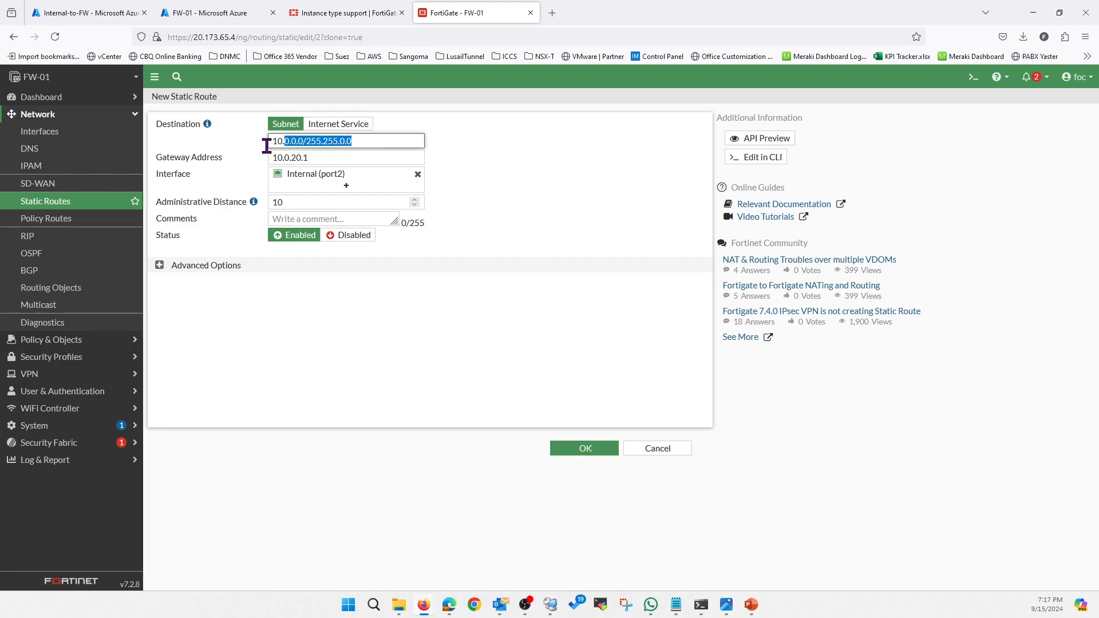
{"action": "type", "text": "192.168.10"}
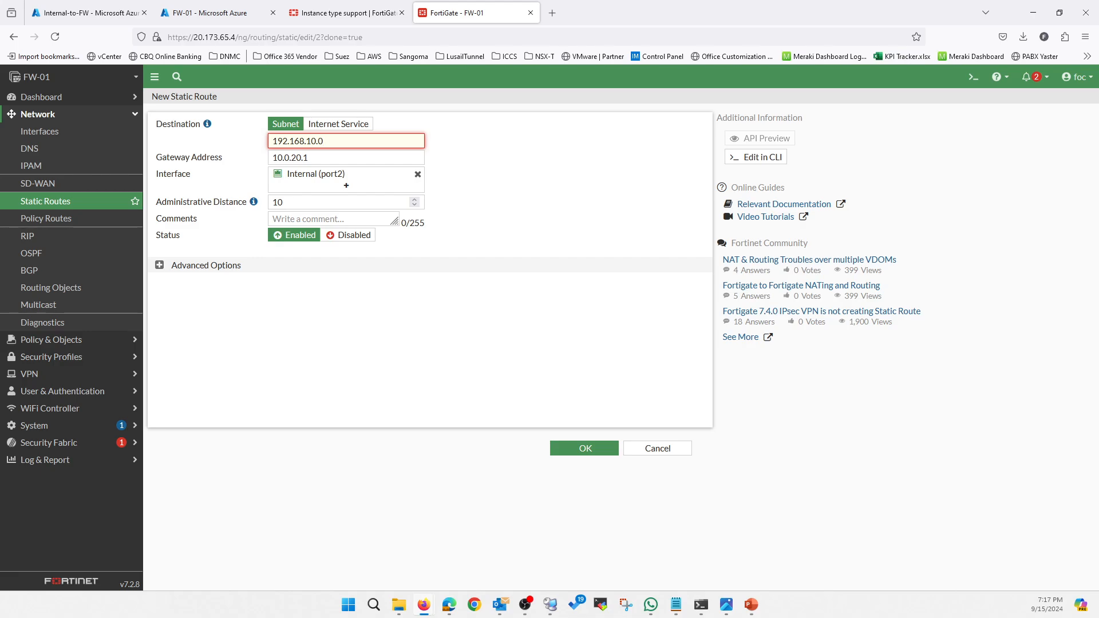
{"action": "left_click", "coordinate": [550, 604]}
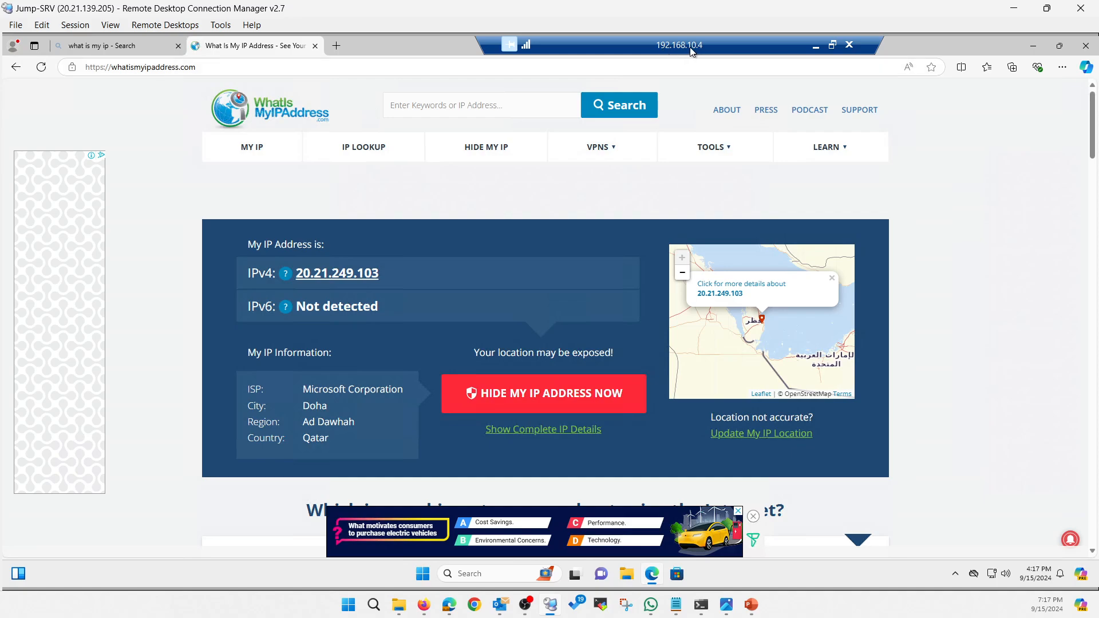
{"action": "left_click", "coordinate": [1013, 8]}
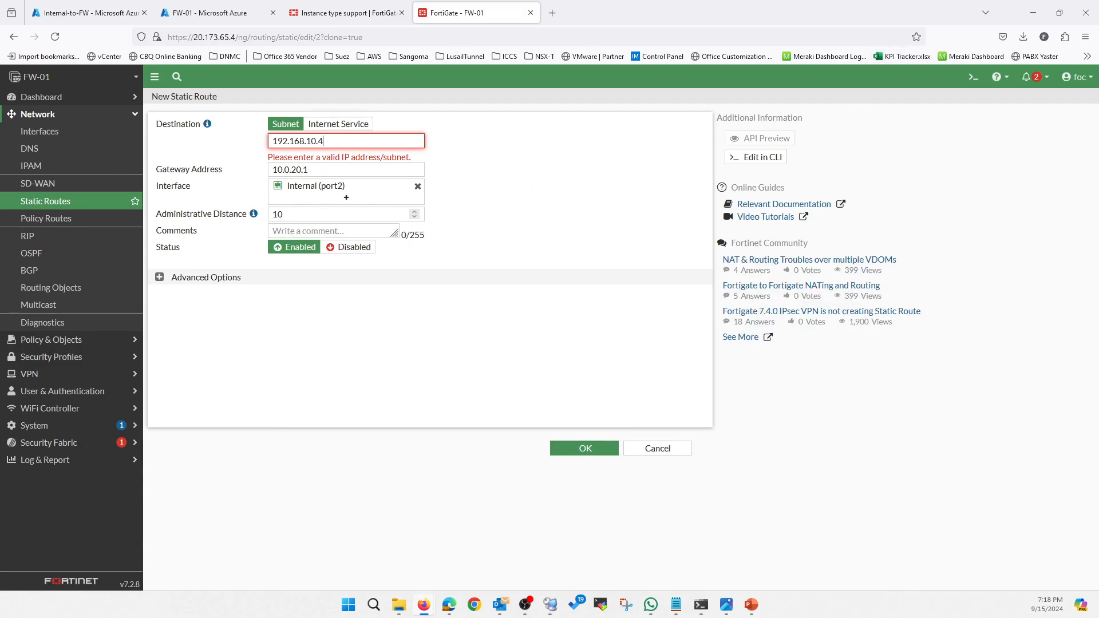
{"action": "type", "text": "/32"}
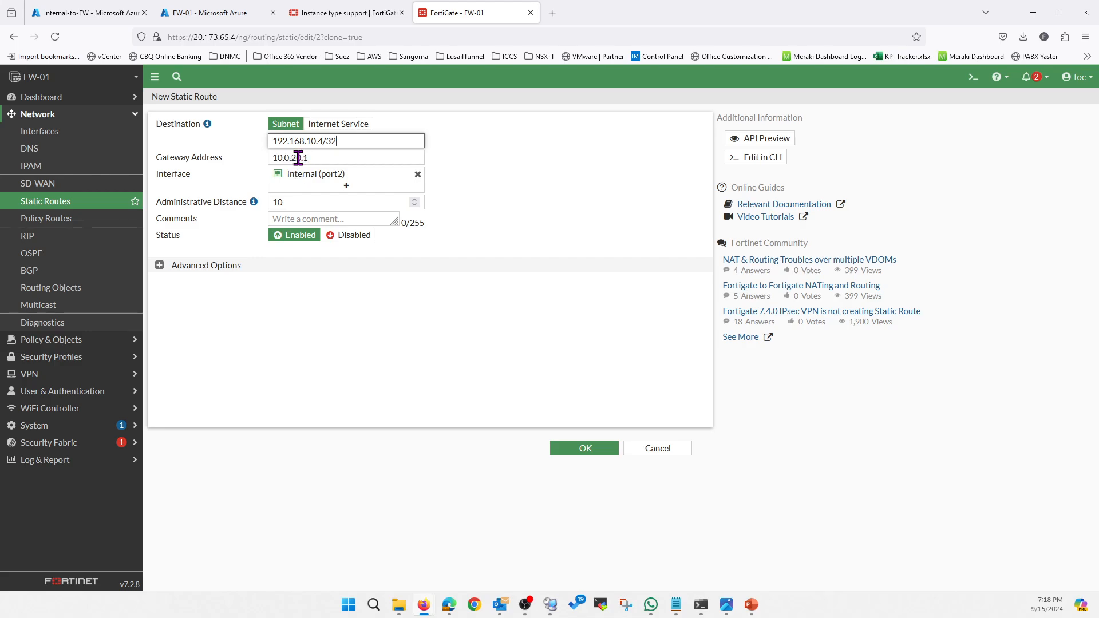
{"action": "left_click", "coordinate": [558, 452]}
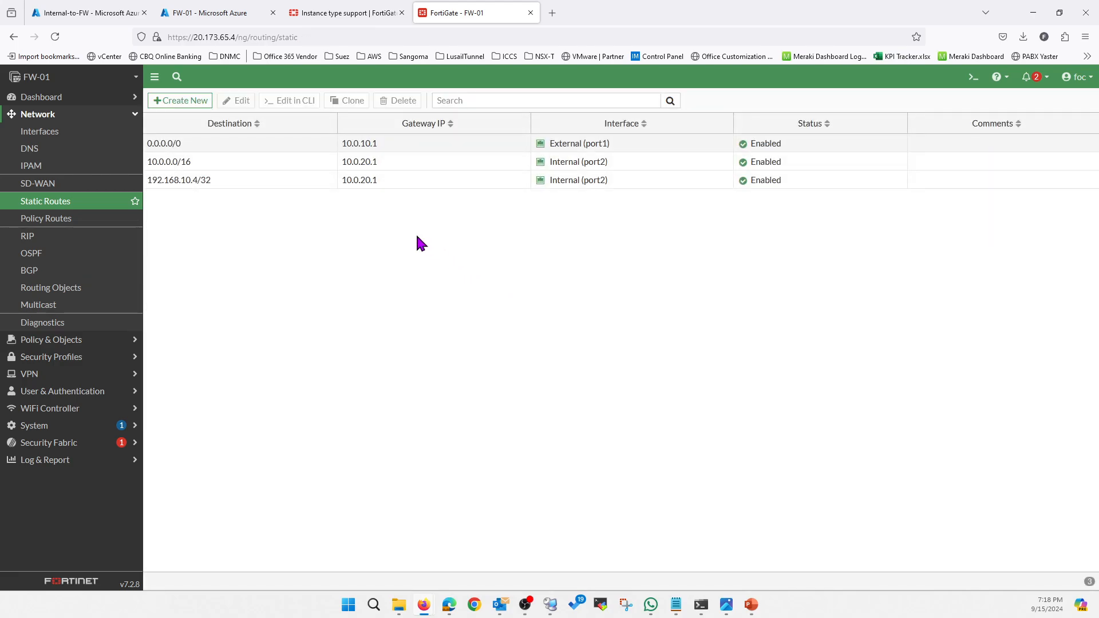
Start a new firewall policy on the FortiGate and name it InternetAccess.
{"action": "left_click", "coordinate": [84, 342]}
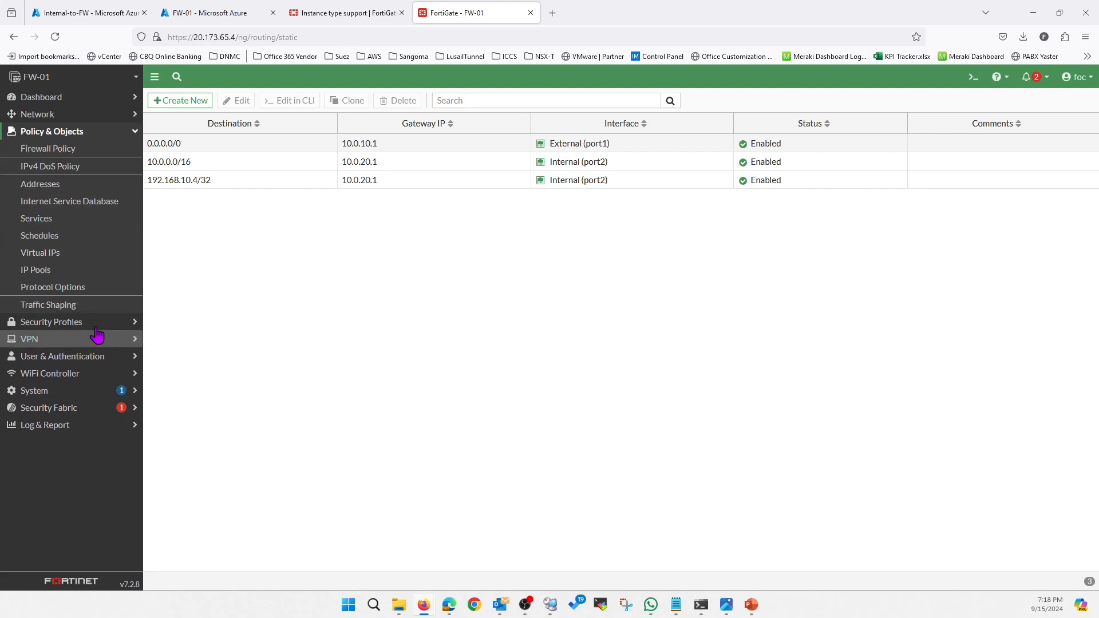
{"action": "left_click", "coordinate": [55, 150]}
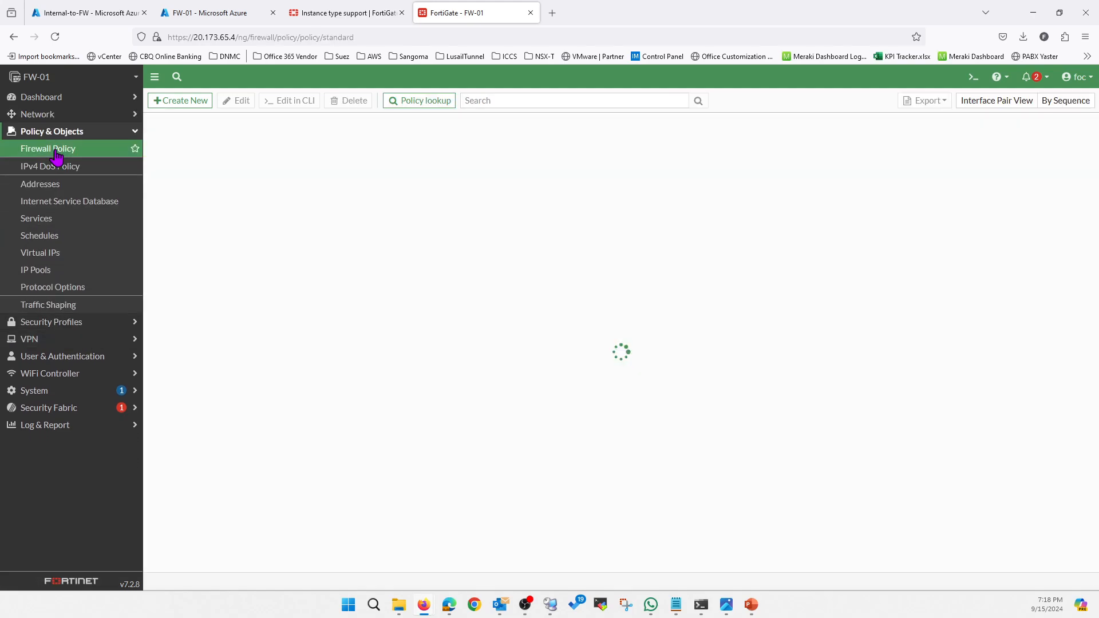
{"action": "left_click", "coordinate": [189, 106]}
{"action": "left_click", "coordinate": [292, 131]}
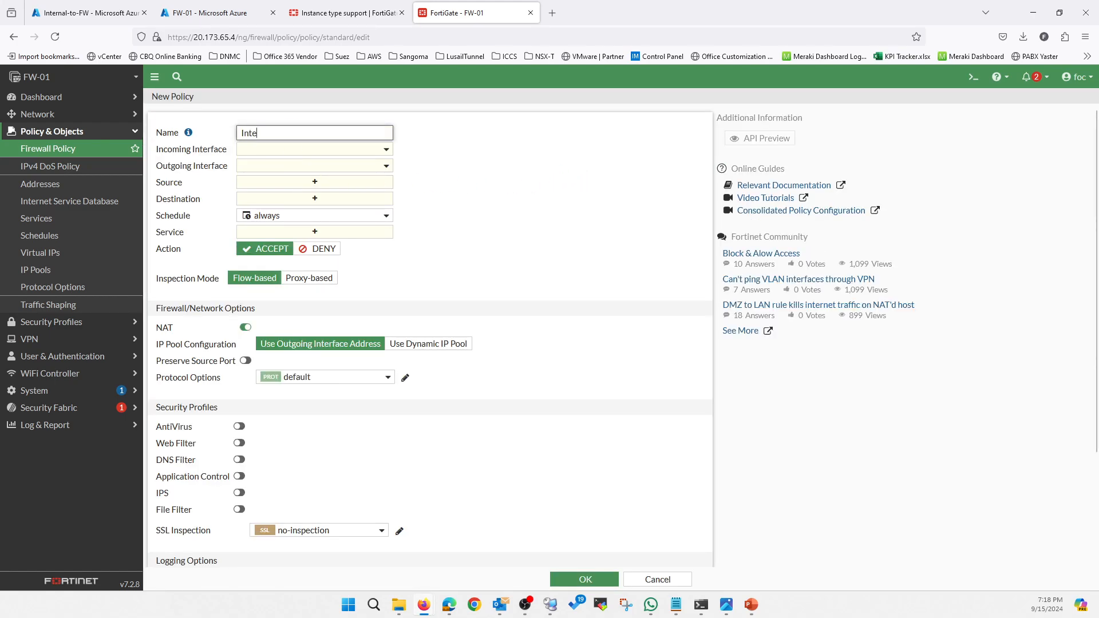
{"action": "type", "text": "InternetA"}
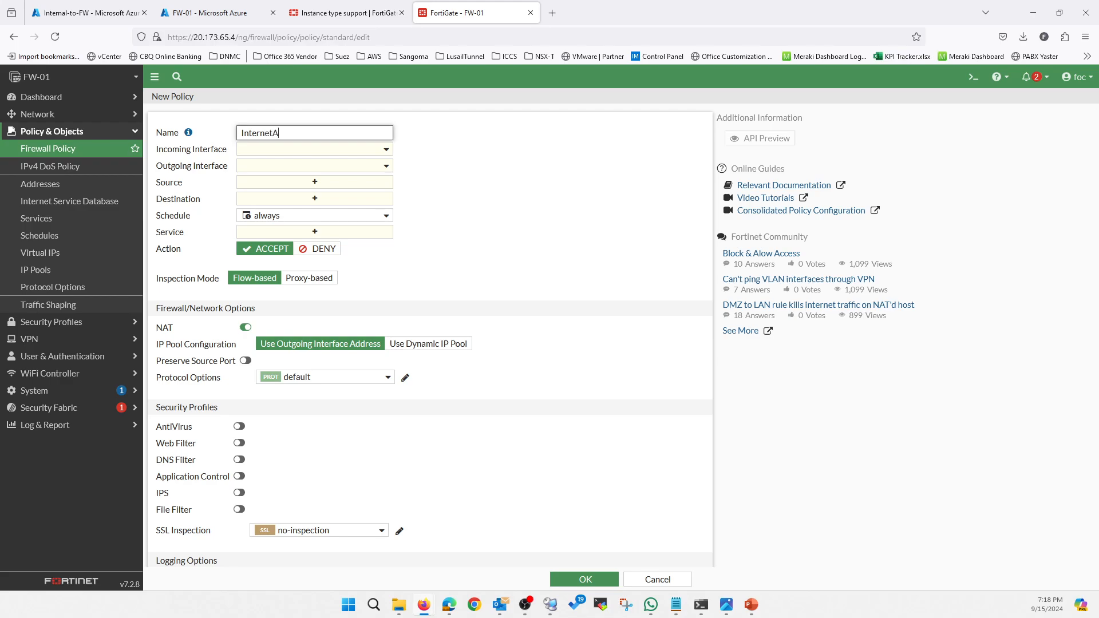
{"action": "type", "text": "ccess"}
Set the policy's incoming interface to Internal (port2) and its outgoing interface to External (port1).
{"action": "left_click", "coordinate": [299, 150]}
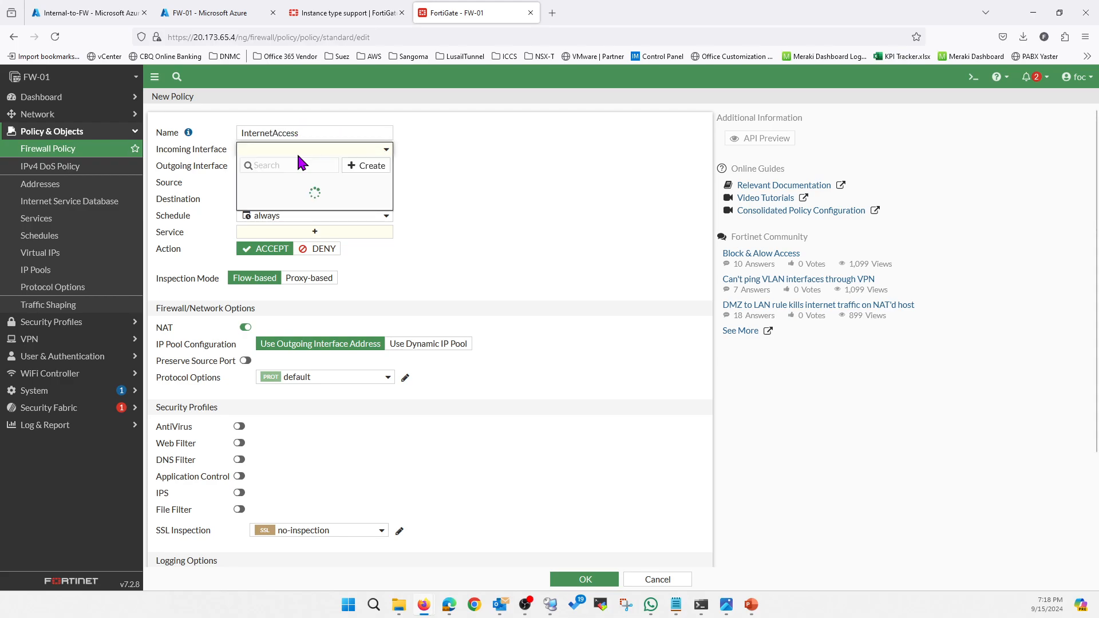
{"action": "left_click", "coordinate": [288, 210]}
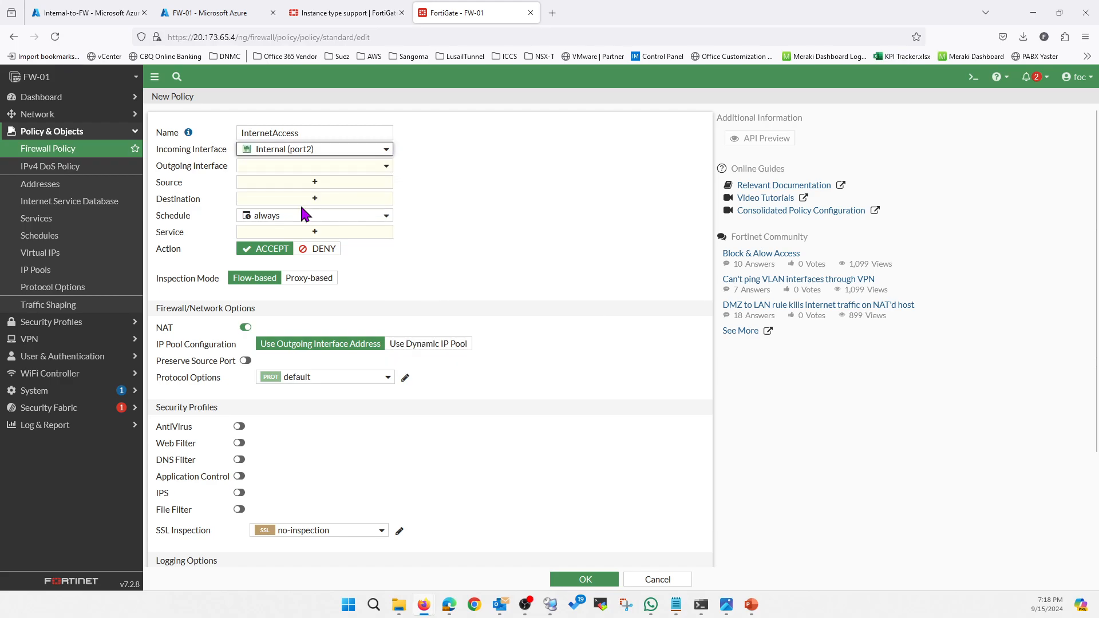
{"action": "left_click", "coordinate": [280, 170]}
{"action": "left_click", "coordinate": [283, 213]}
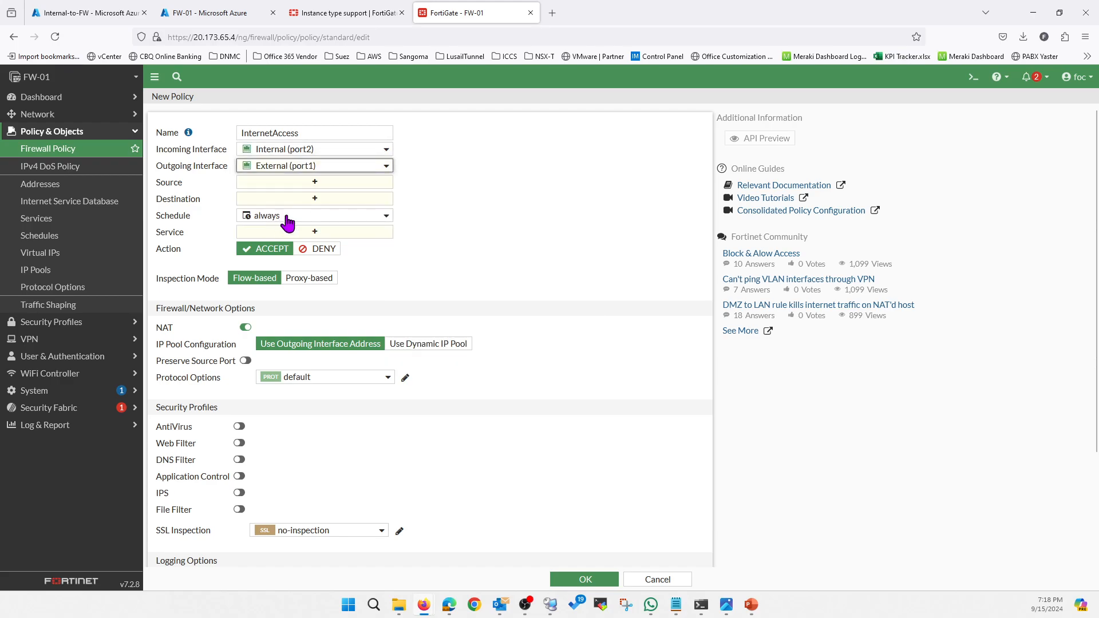
From the policy's source selection, create a subnet address object named ProdVM with IP/netmask 192.168.10.4/32.
{"action": "left_click", "coordinate": [266, 183]}
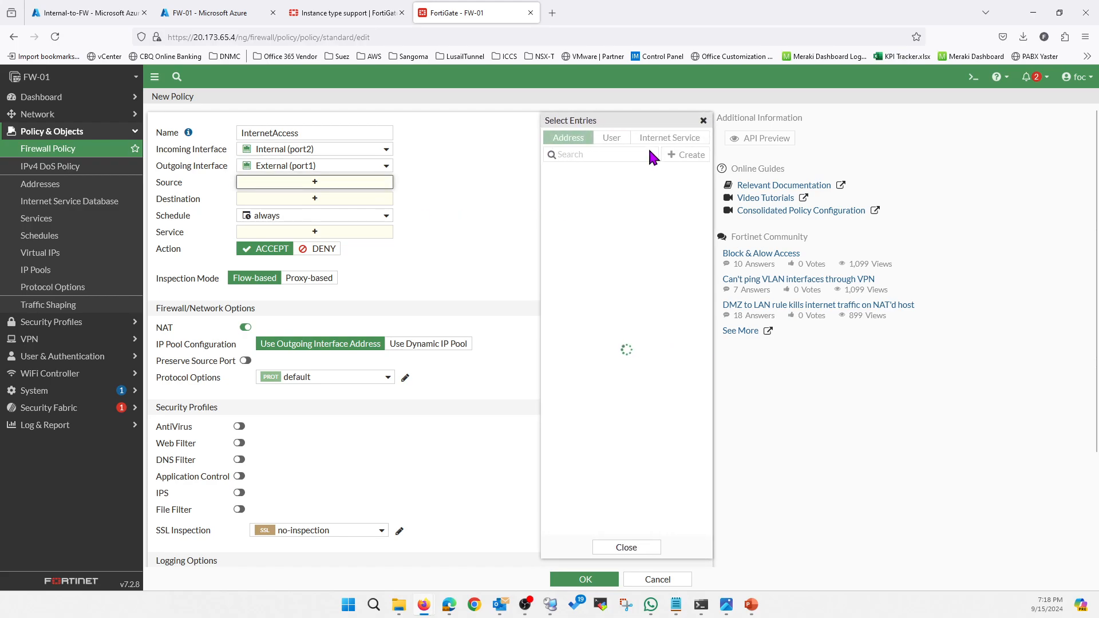
{"action": "left_click", "coordinate": [696, 156]}
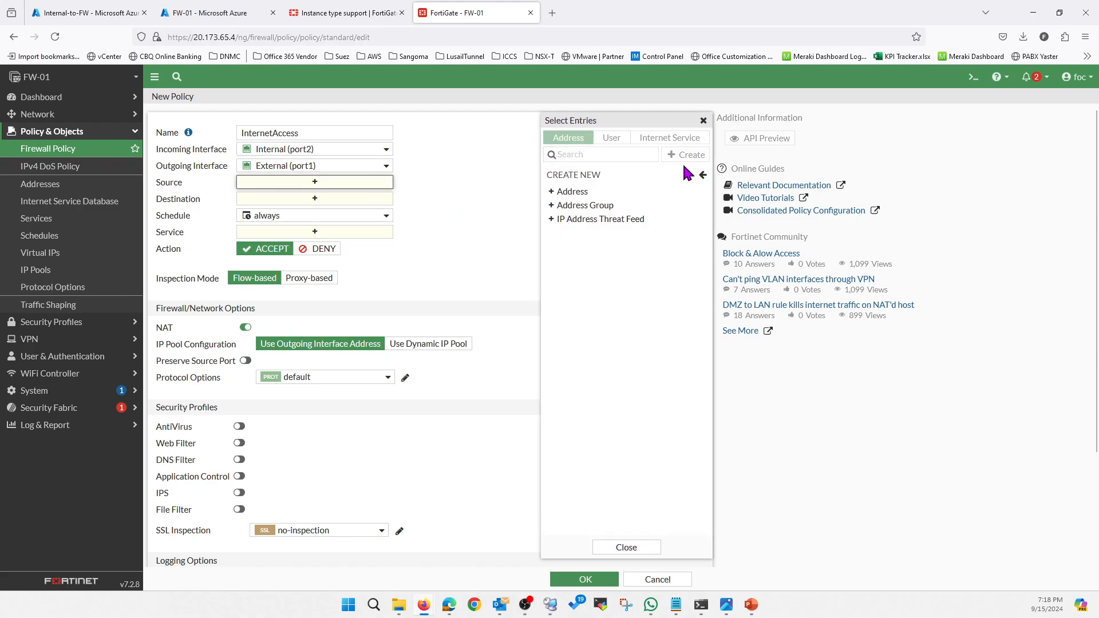
{"action": "left_click", "coordinate": [572, 190]}
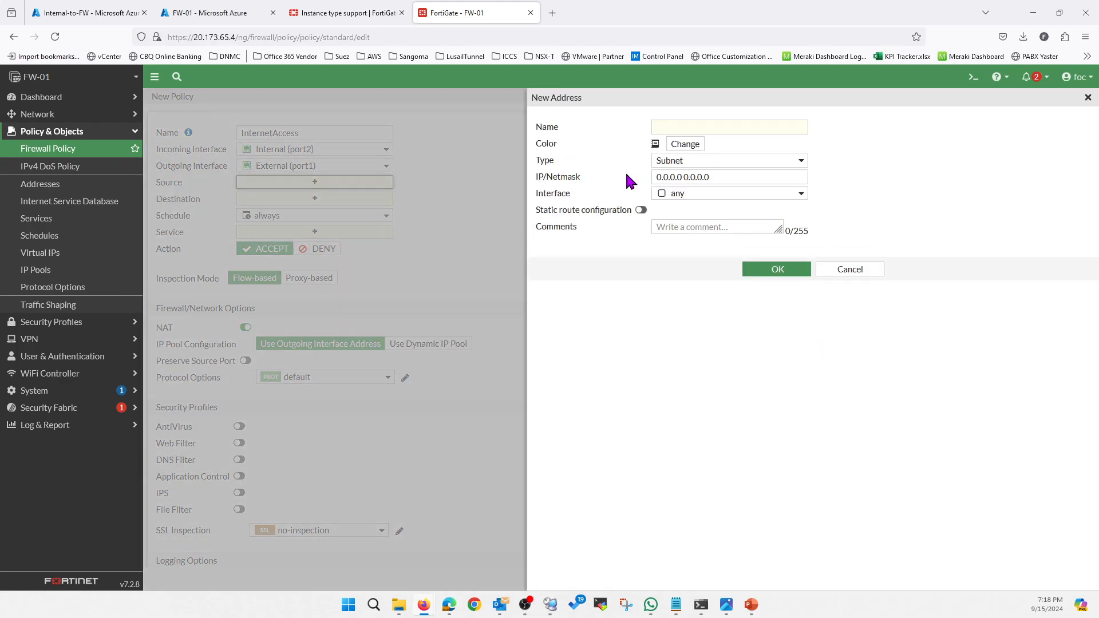
{"action": "left_click", "coordinate": [690, 126]}
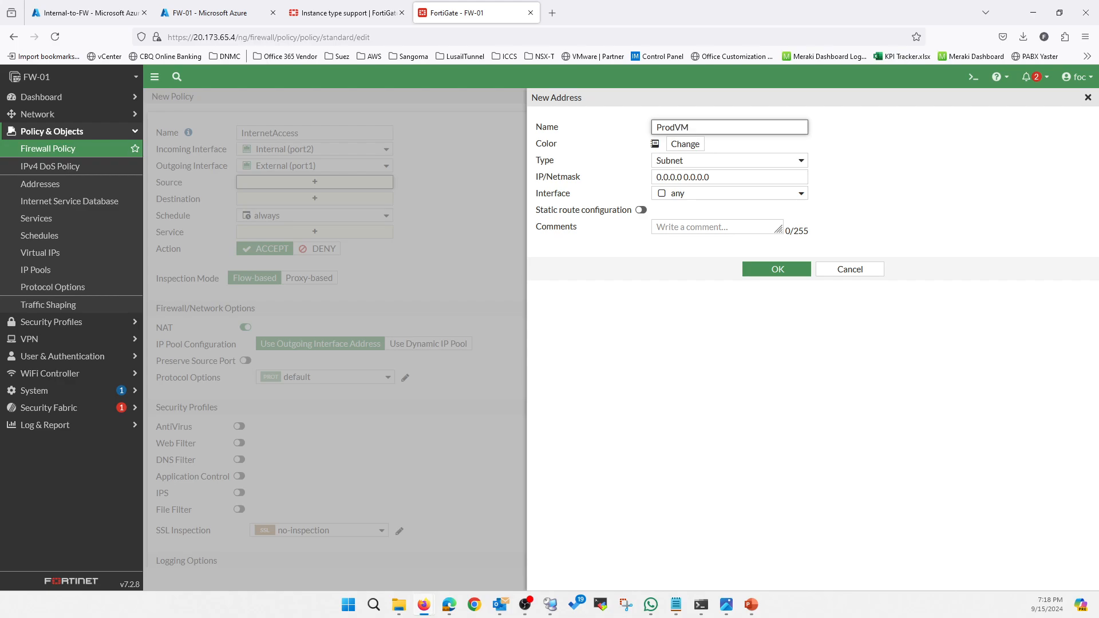
{"action": "left_click_drag", "start_coordinate": [733, 177], "coordinate": [612, 180]}
{"action": "type", "text": "192.168.10.4"}
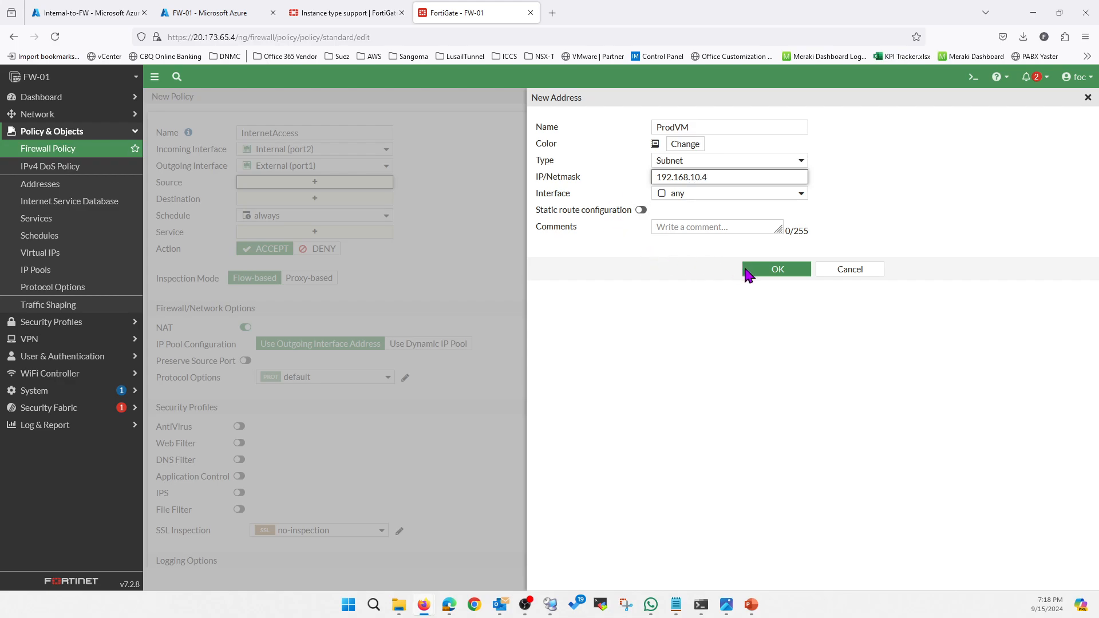
{"action": "type", "text": "/32"}
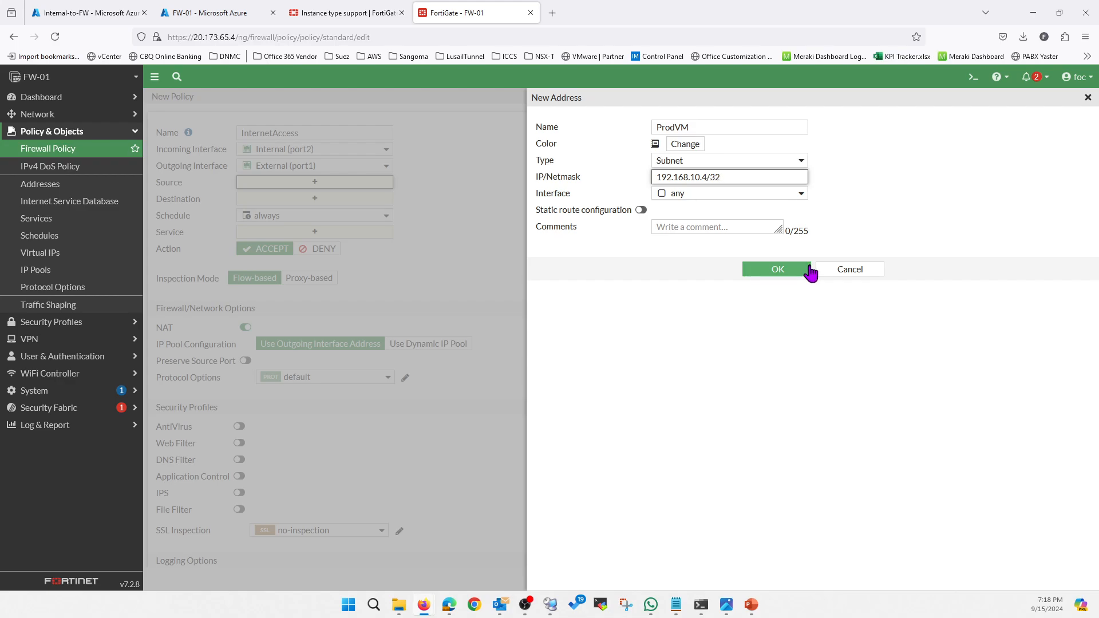
{"action": "left_click", "coordinate": [775, 272]}
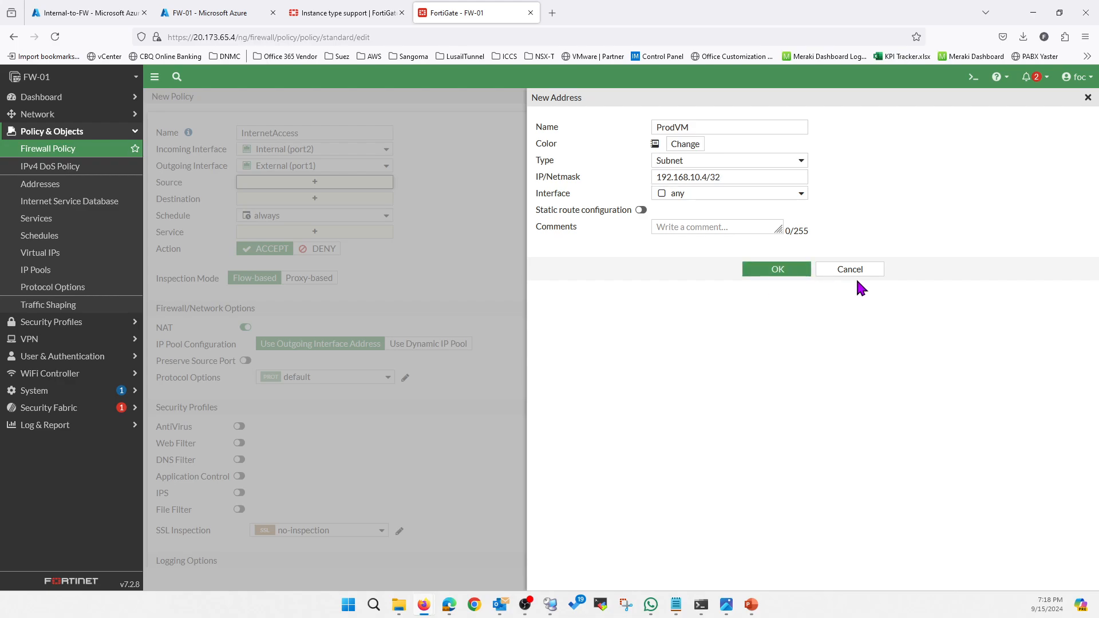
{"action": "left_click", "coordinate": [779, 276]}
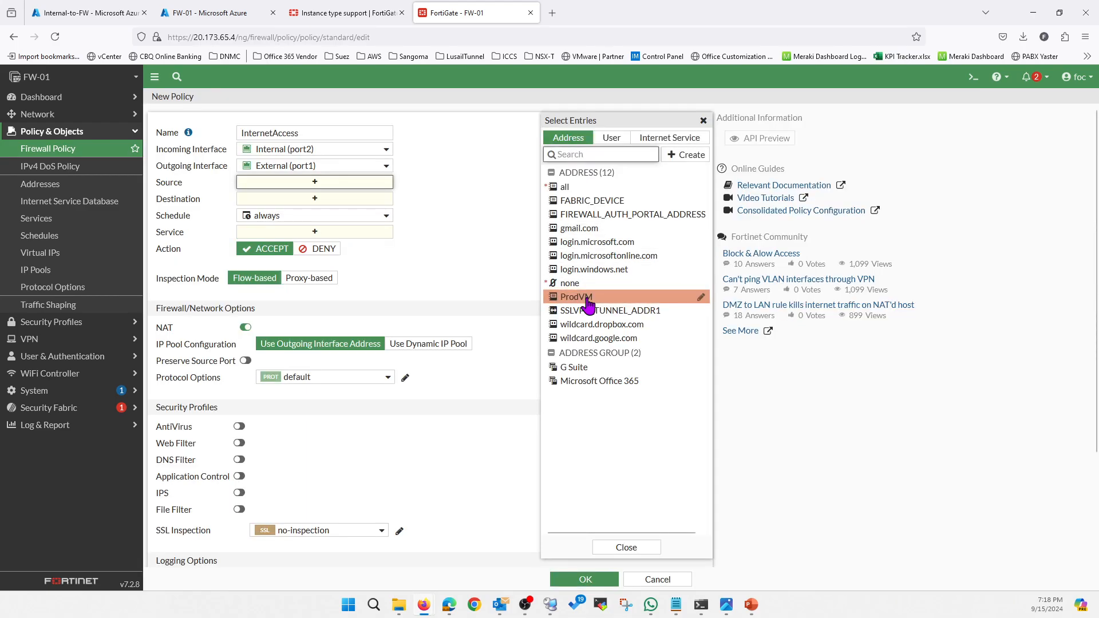
Choose ProdVM as the policy's source and all as its destination.
{"action": "left_click", "coordinate": [588, 302]}
{"action": "left_click", "coordinate": [315, 211]}
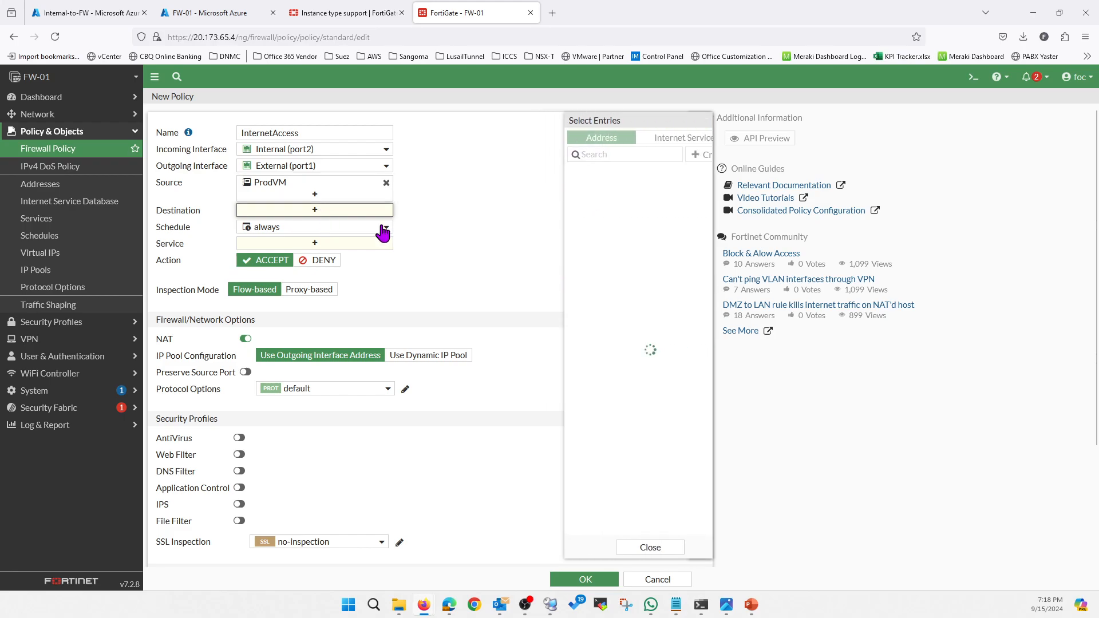
{"action": "left_click", "coordinate": [566, 188]}
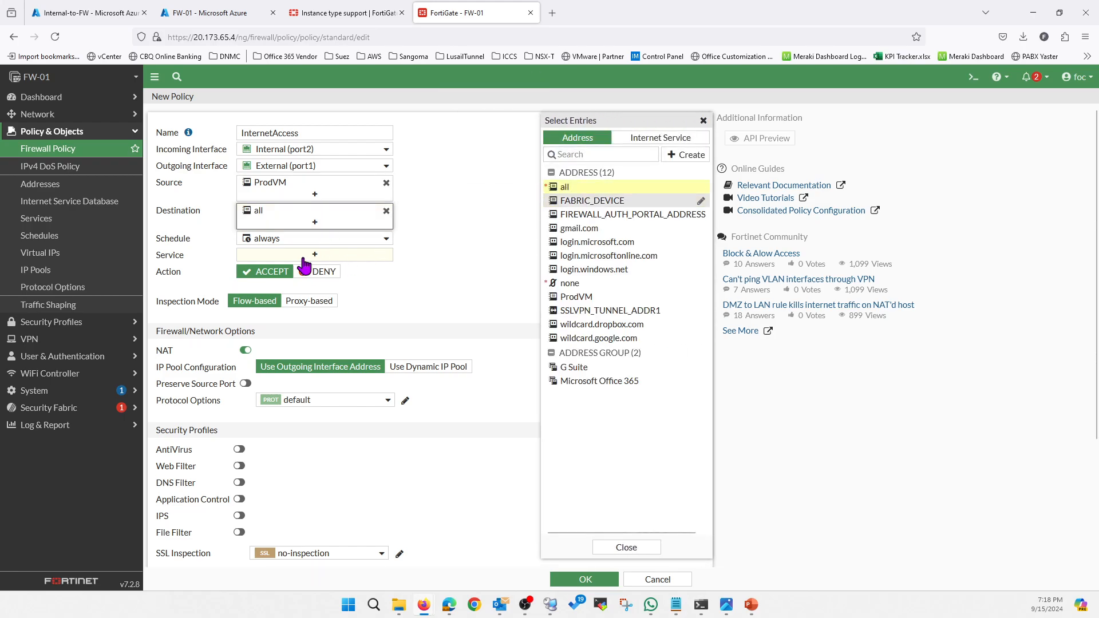
Search the service entries for https and select HTTPS for the policy.
{"action": "left_click", "coordinate": [274, 256]}
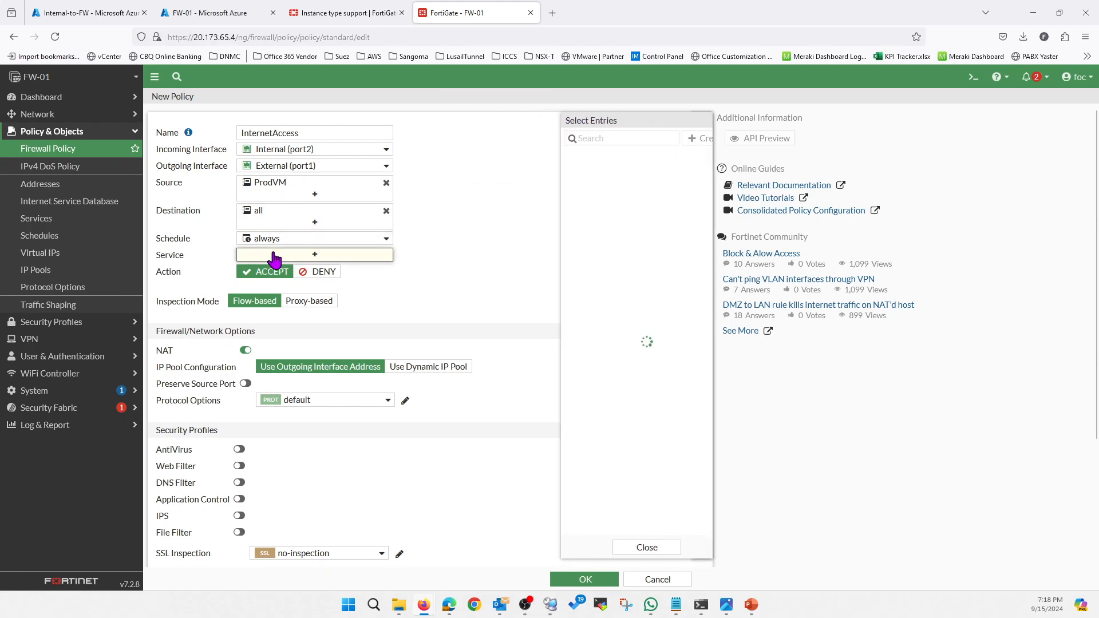
{"action": "left_click", "coordinate": [597, 141]}
{"action": "type", "text": "https"}
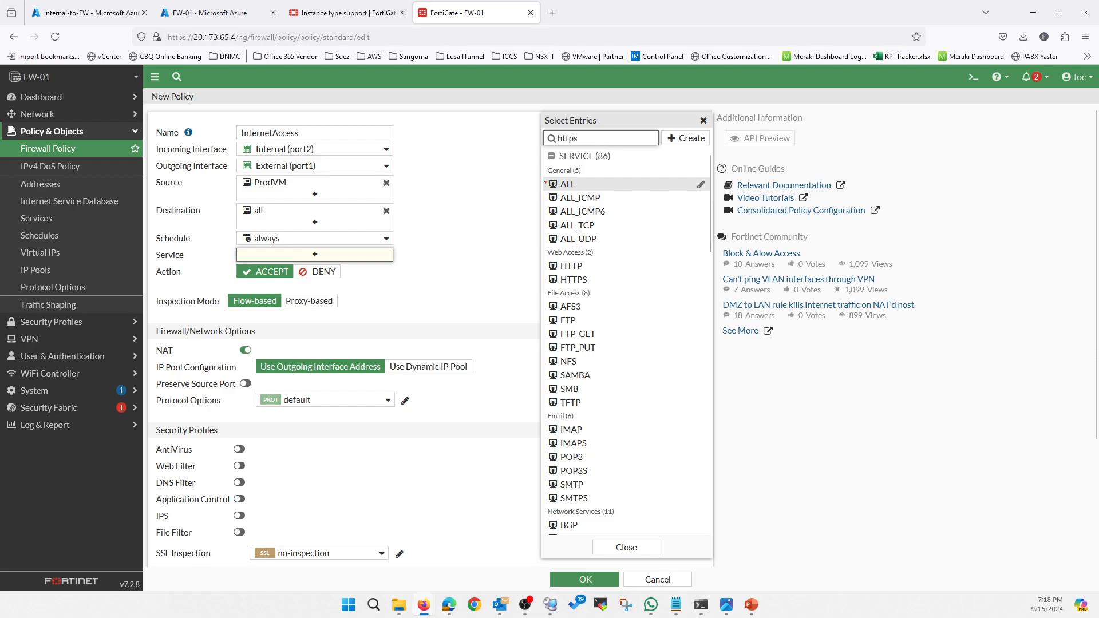
{"action": "type", "text": ";"}
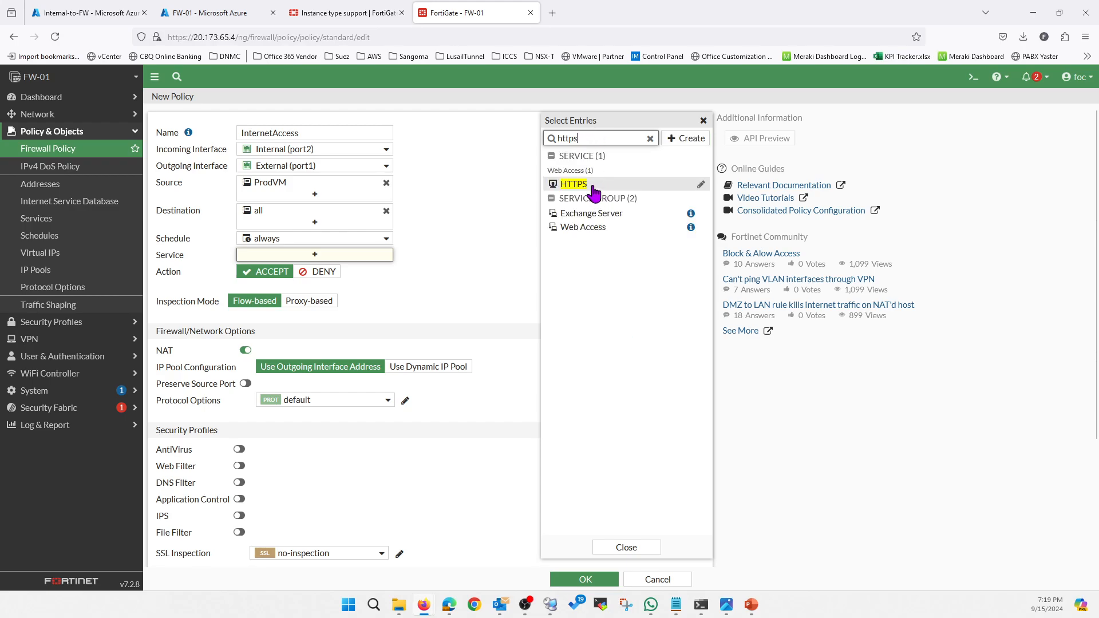
{"action": "left_click", "coordinate": [581, 184]}
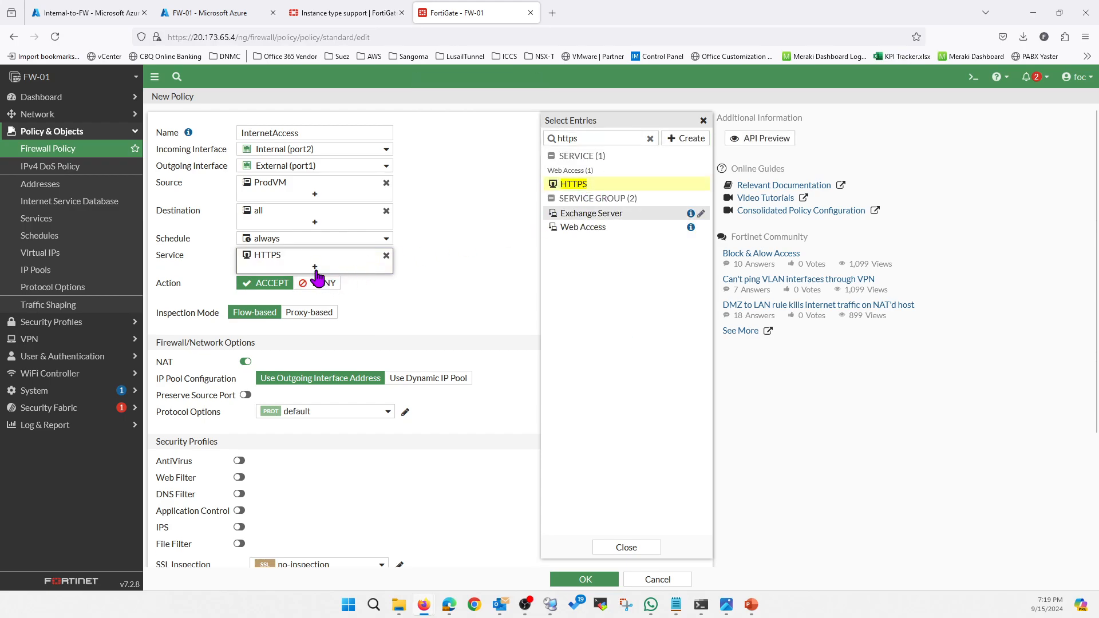
Try to add PING to the policy alongside HTTPS by searching the service entries for ping.
{"action": "left_click_drag", "start_coordinate": [617, 138], "coordinate": [548, 134]}
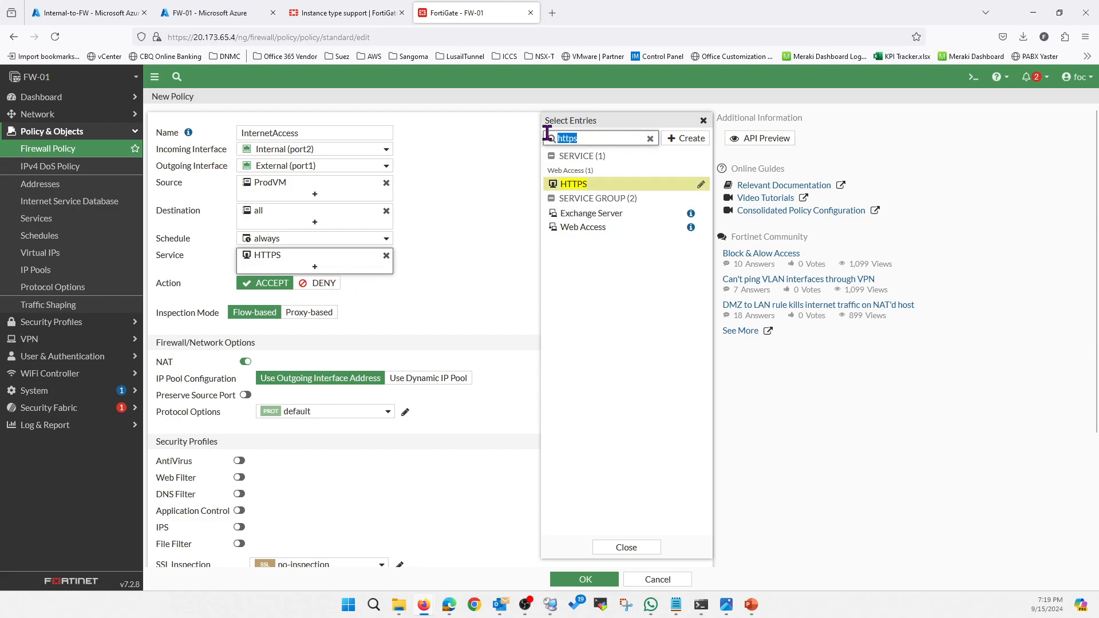
{"action": "type", "text": "ping"}
{"action": "key", "text": "Return"}
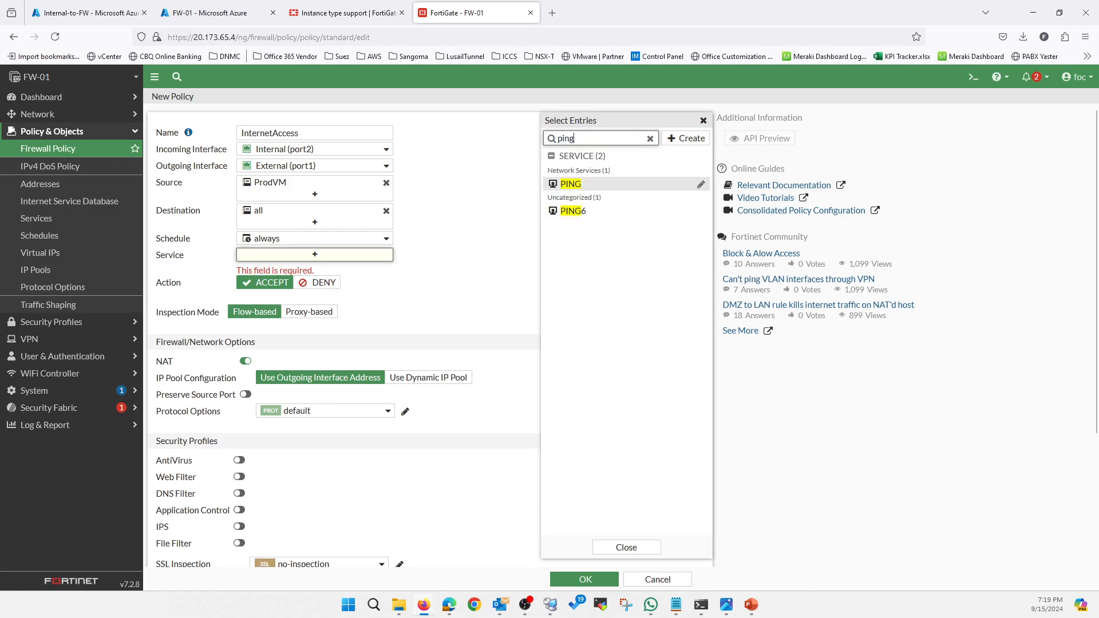
{"action": "left_click", "coordinate": [571, 183]}
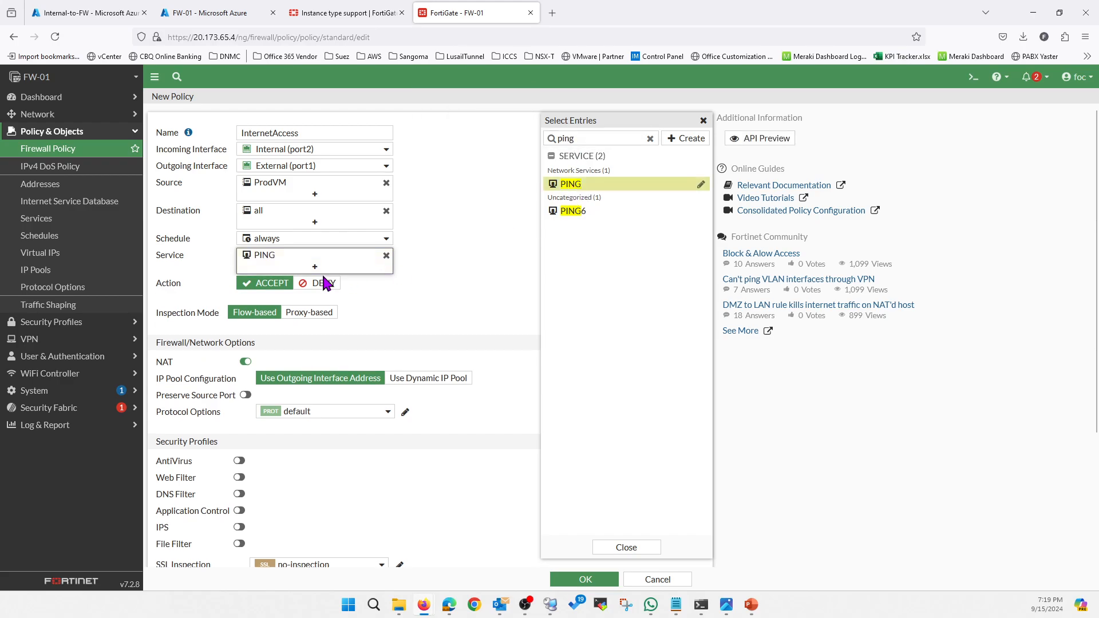
{"action": "left_click", "coordinate": [626, 548]}
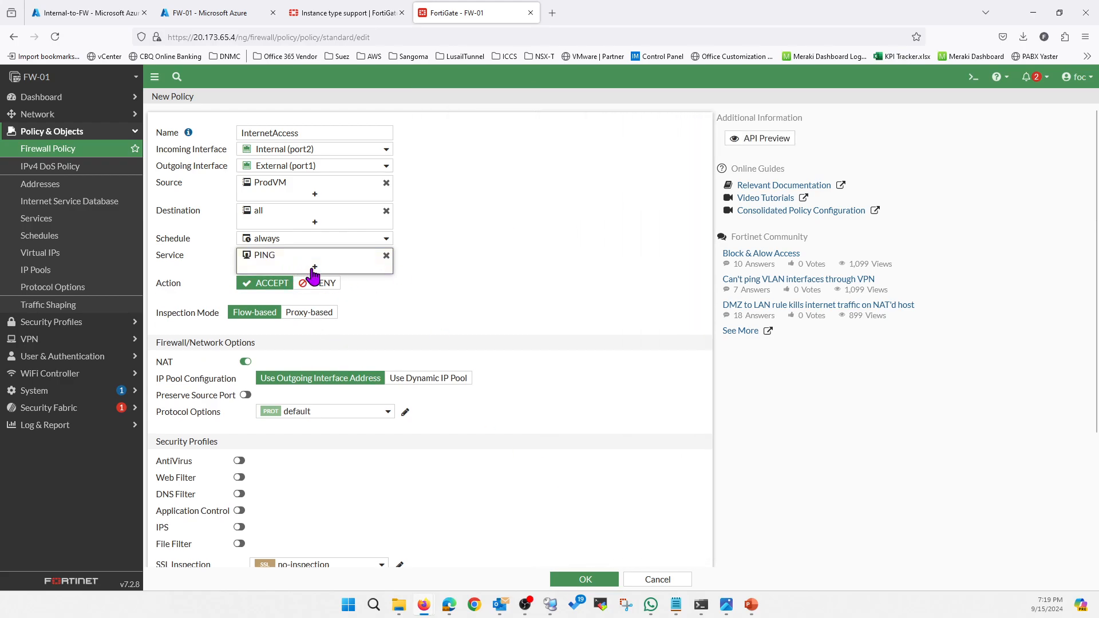
Find HTTPS among the service entries again, select it for the policy, and close the selection.
{"action": "left_click_drag", "start_coordinate": [599, 139], "coordinate": [538, 139]}
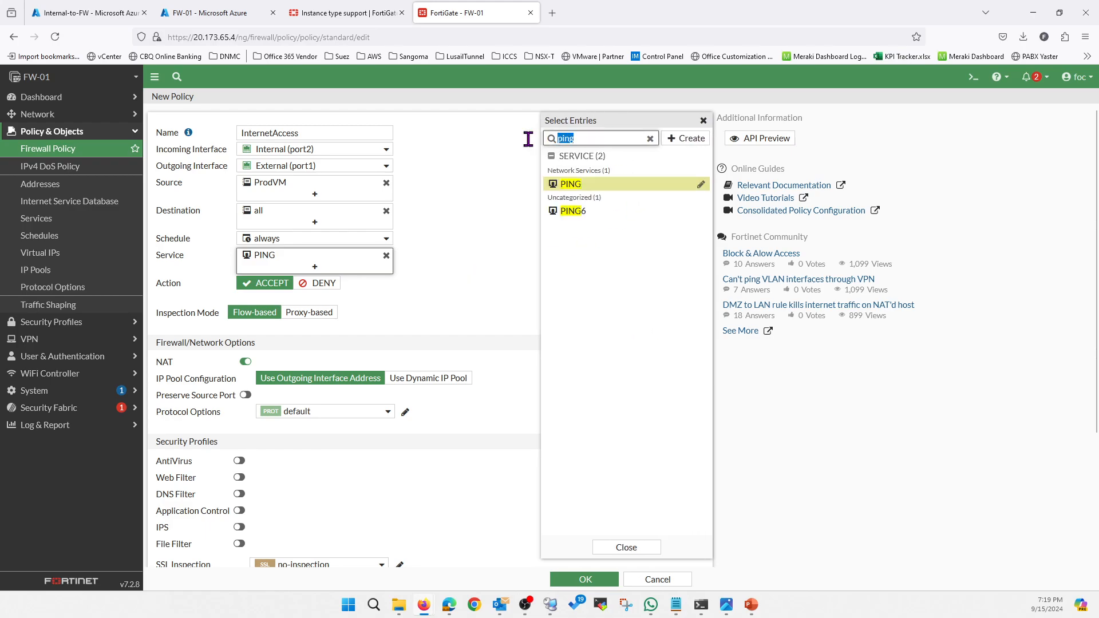
{"action": "type", "text": "https"}
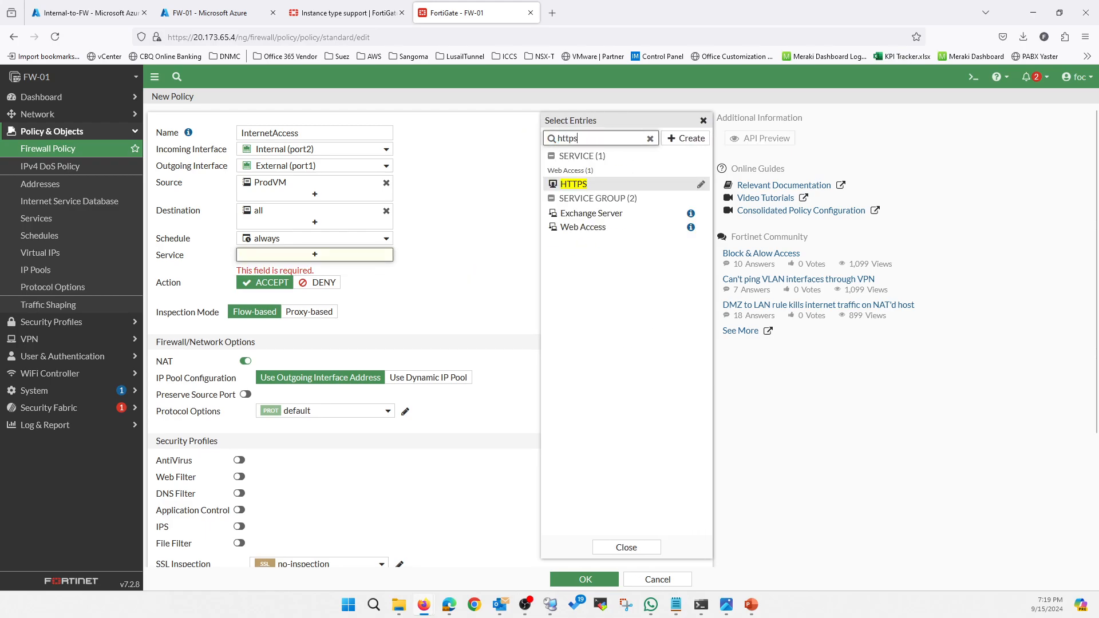
{"action": "left_click", "coordinate": [569, 184]}
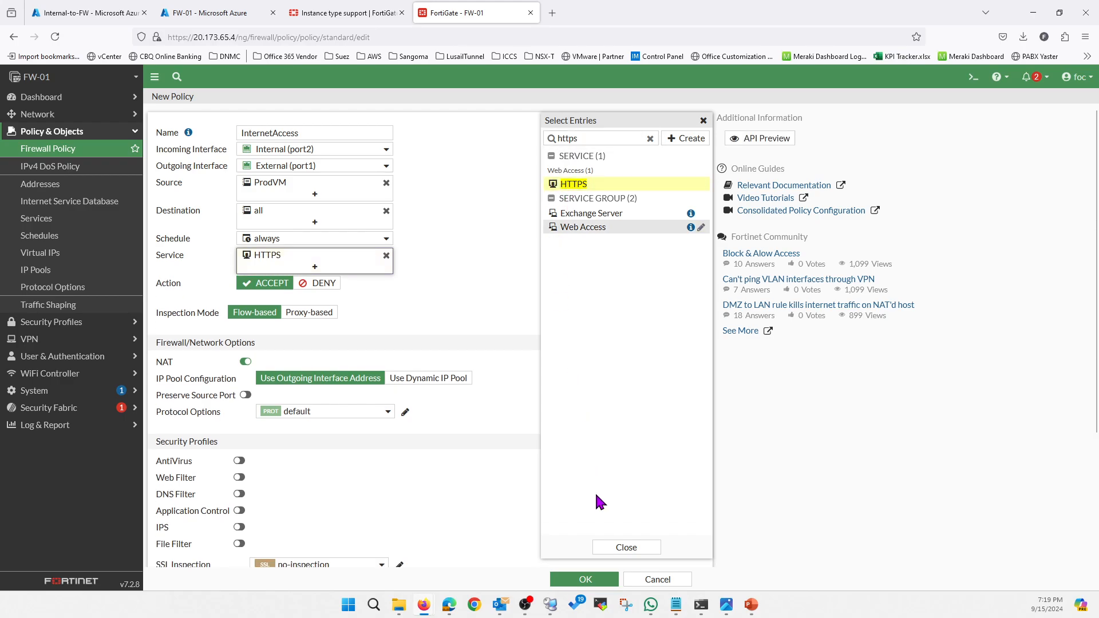
{"action": "left_click", "coordinate": [624, 548]}
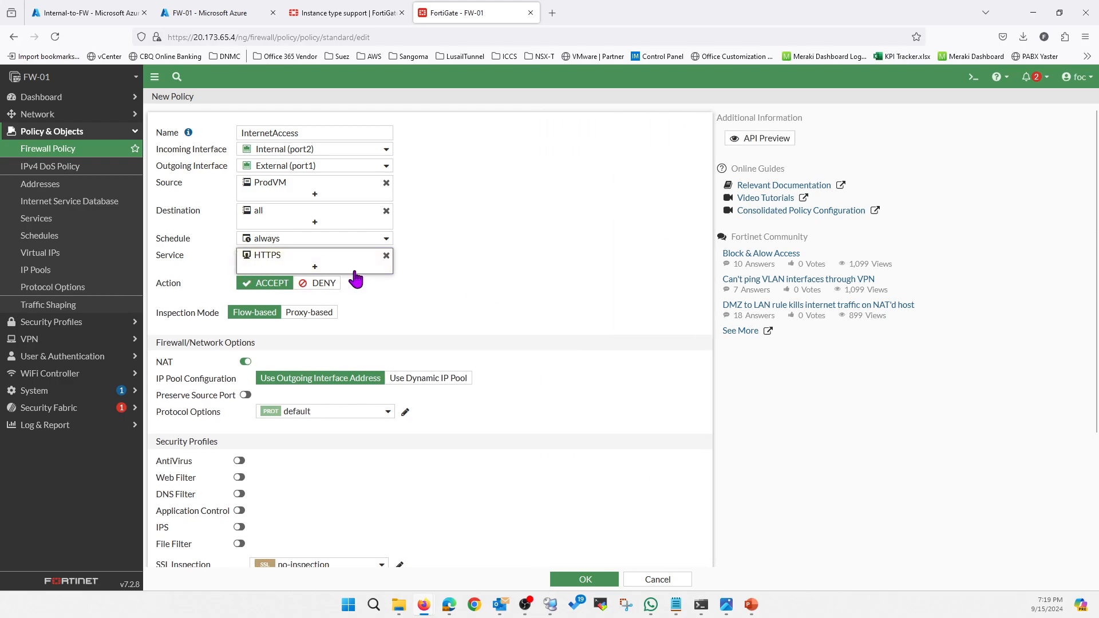
Reopen the service selection, add PING as a second service, and save the InternetAccess policy.
{"action": "left_click", "coordinate": [334, 271]}
{"action": "left_click_drag", "start_coordinate": [580, 138], "coordinate": [540, 144]}
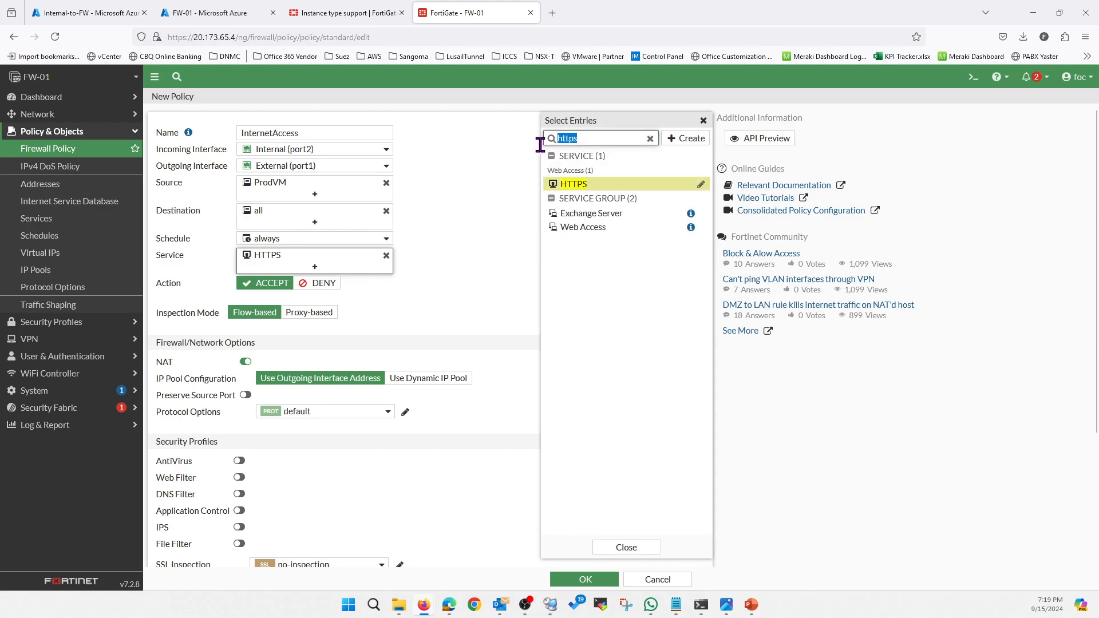
{"action": "type", "text": "ping"}
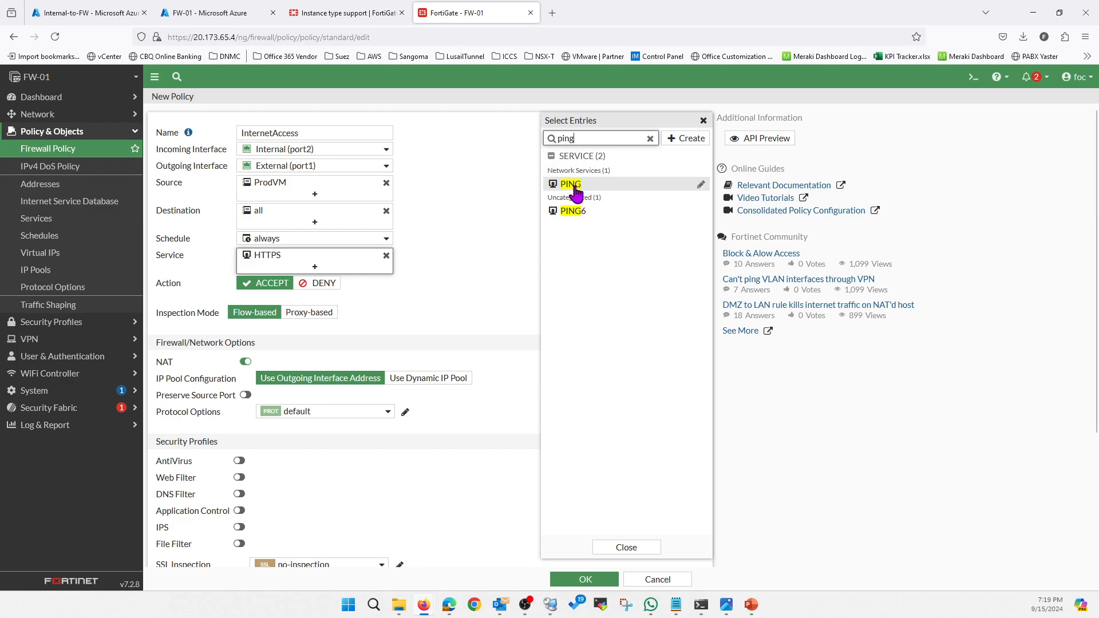
{"action": "left_click", "coordinate": [578, 184]}
{"action": "left_click", "coordinate": [626, 547]}
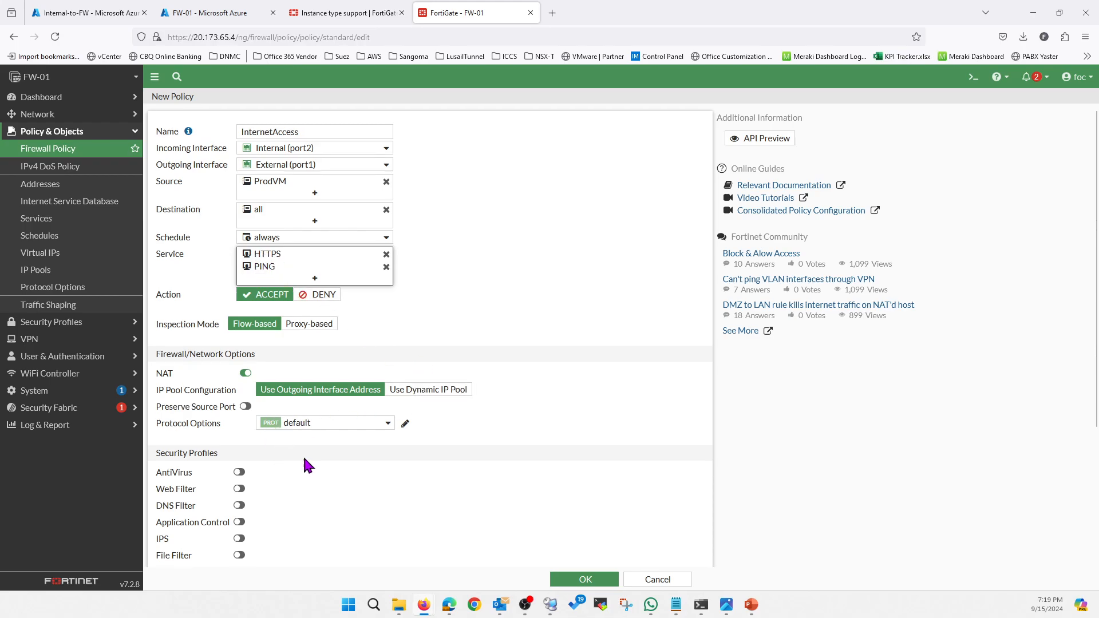
{"action": "scroll", "coordinate": [306, 461], "scroll_direction": "down", "scroll_amount": 5}
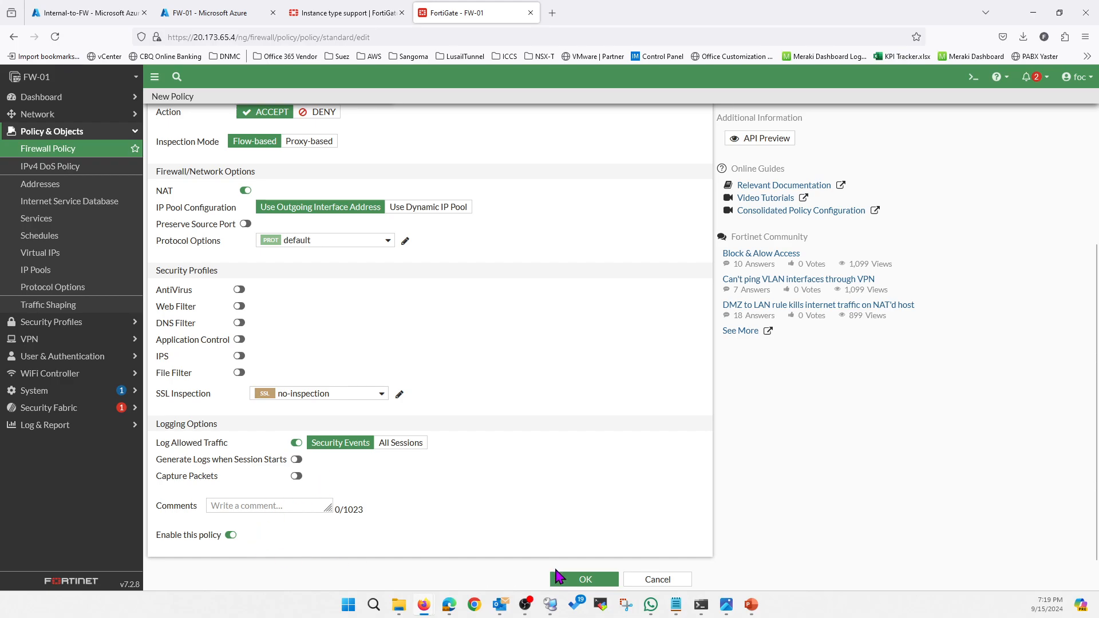
{"action": "left_click", "coordinate": [581, 580]}
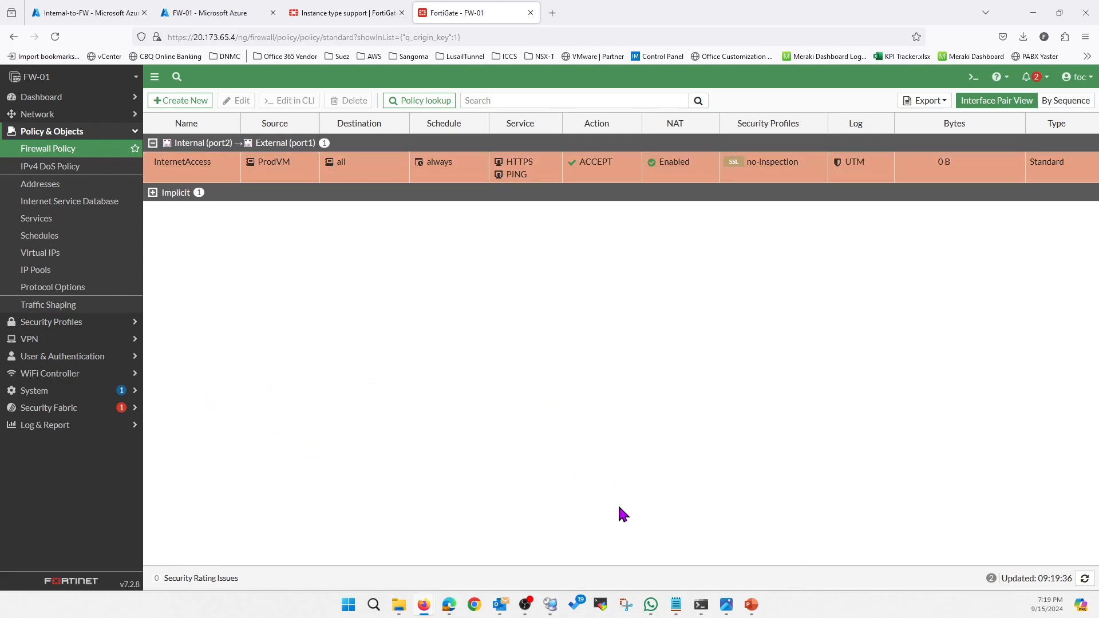
Switch to Remote Desktop Connection Manager and reload whatismyipaddress.com on the VM to check its public IP address.
{"action": "left_click", "coordinate": [557, 605]}
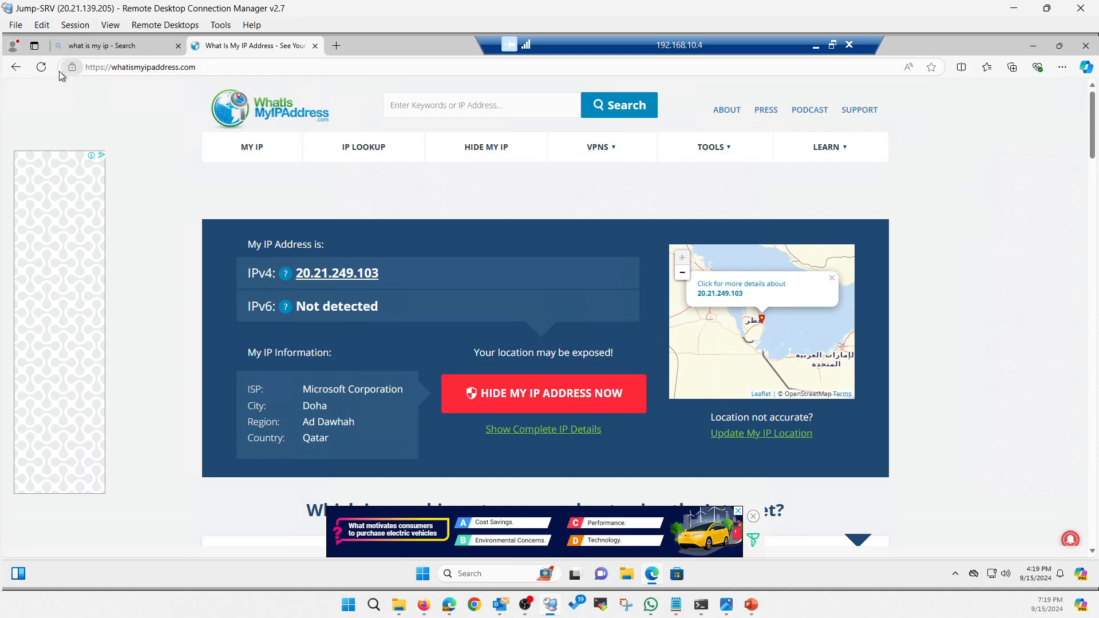
{"action": "left_click", "coordinate": [41, 67]}
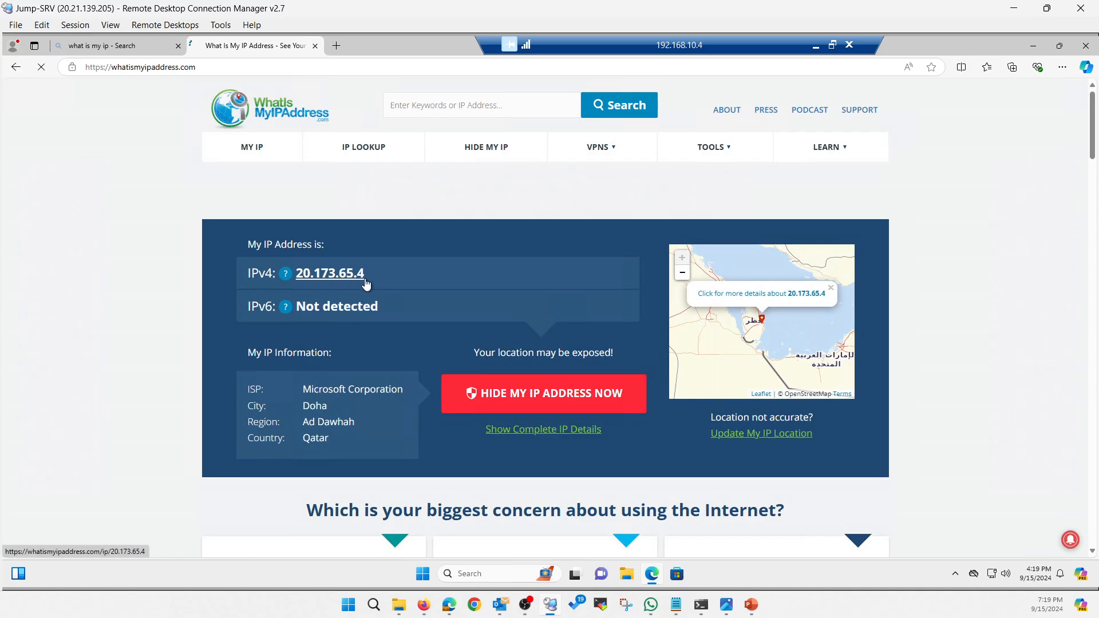
Open the saved desktop screenshot of the earlier IP check and arrange it beside the whatismyipaddress.com window to compare the public IP addresses.
{"action": "left_click", "coordinate": [1060, 47]}
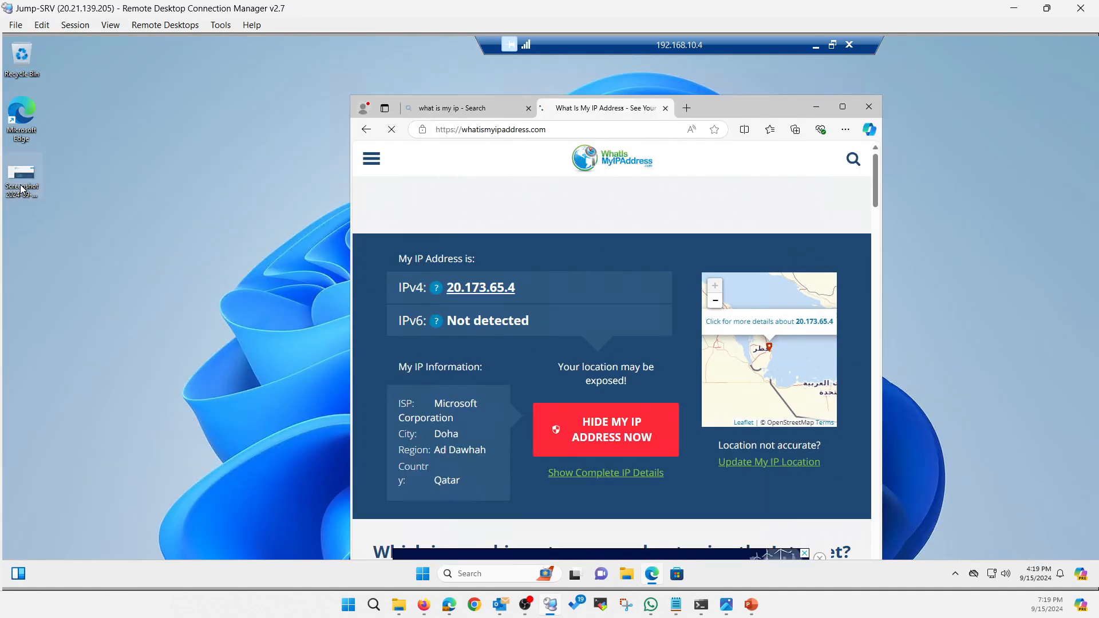
{"action": "left_click", "coordinate": [21, 187]}
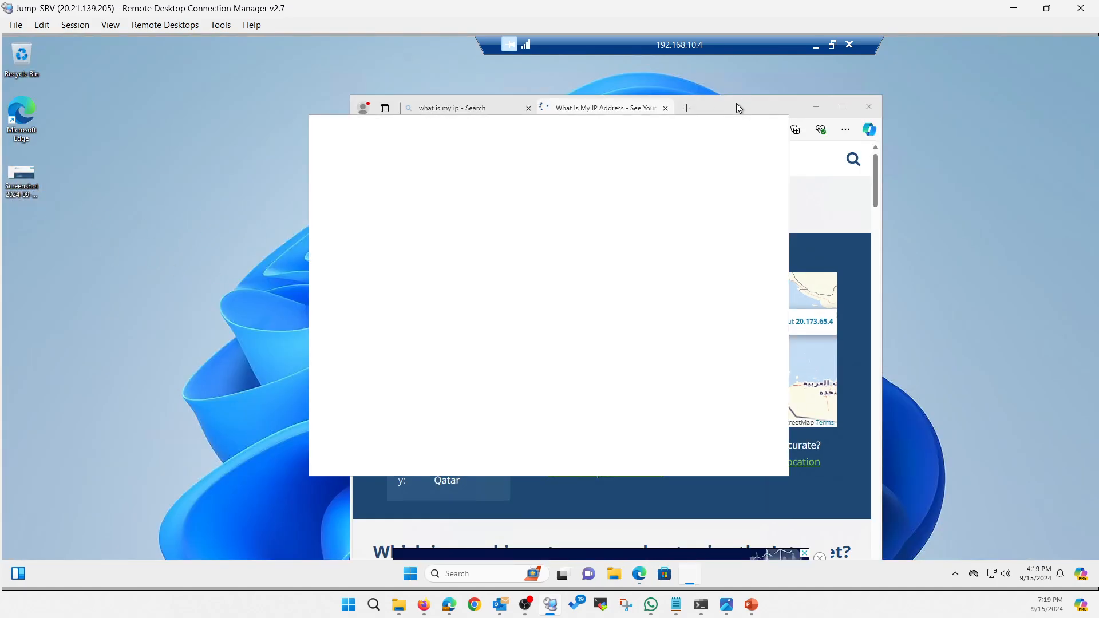
{"action": "left_click_drag", "start_coordinate": [735, 103], "coordinate": [888, 101]}
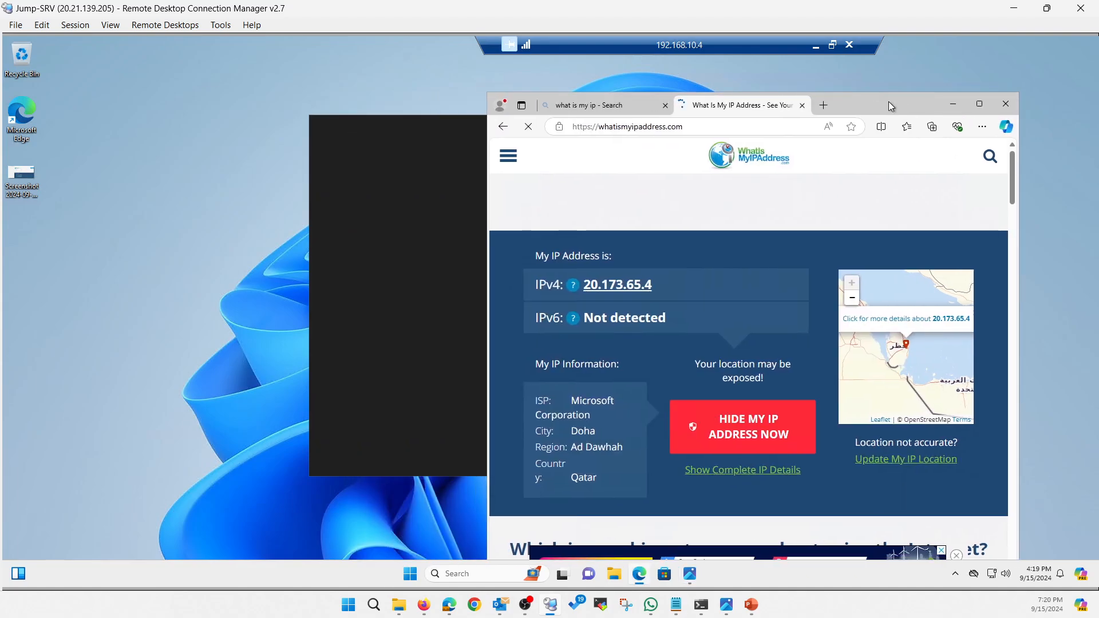
{"action": "left_click", "coordinate": [425, 129]}
{"action": "left_click_drag", "start_coordinate": [589, 122], "coordinate": [280, 128]}
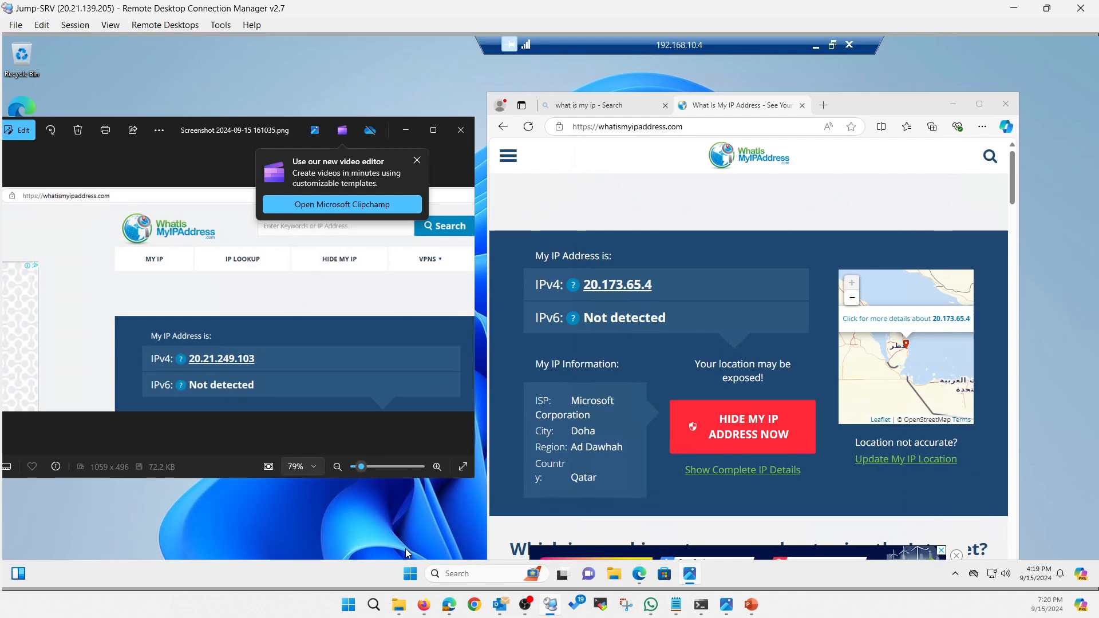
Open a command prompt on the VM and run tracert -d -w 1000 8.8.8.8 to examine the first hop.
{"action": "right_click", "coordinate": [411, 568]}
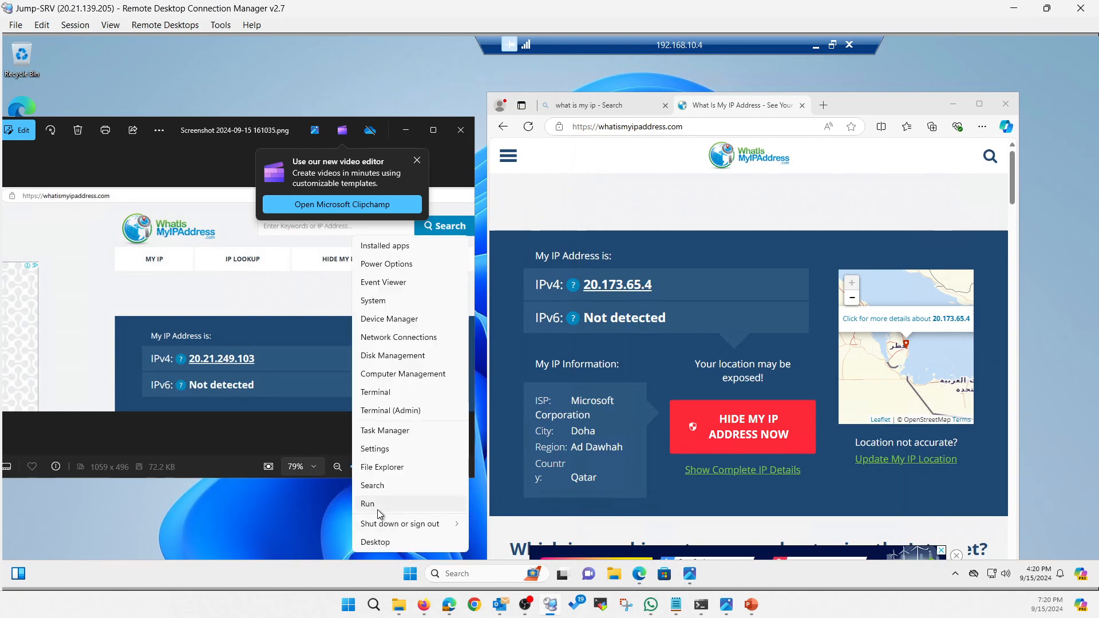
{"action": "left_click", "coordinate": [376, 507]}
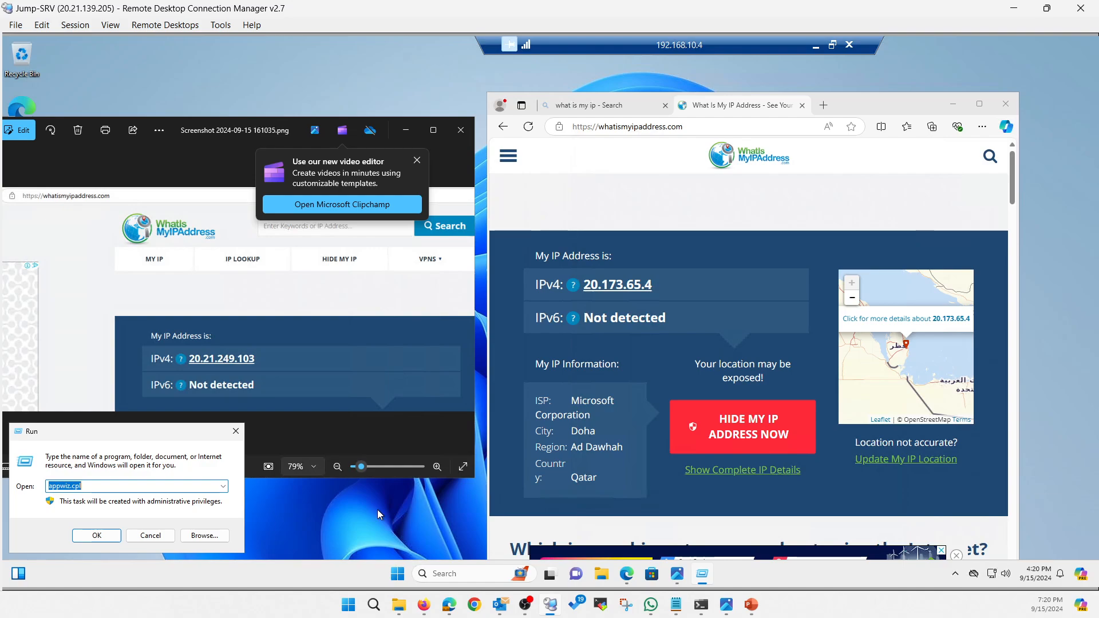
{"action": "type", "text": "cmd"}
{"action": "key", "text": "Return"}
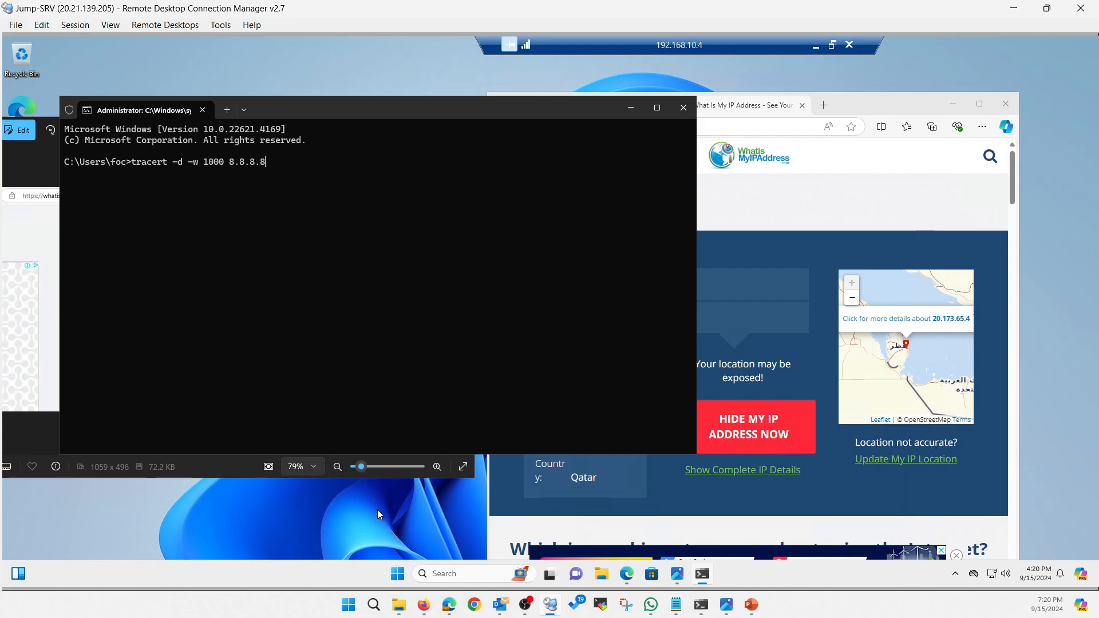
{"action": "key", "text": "Return"}
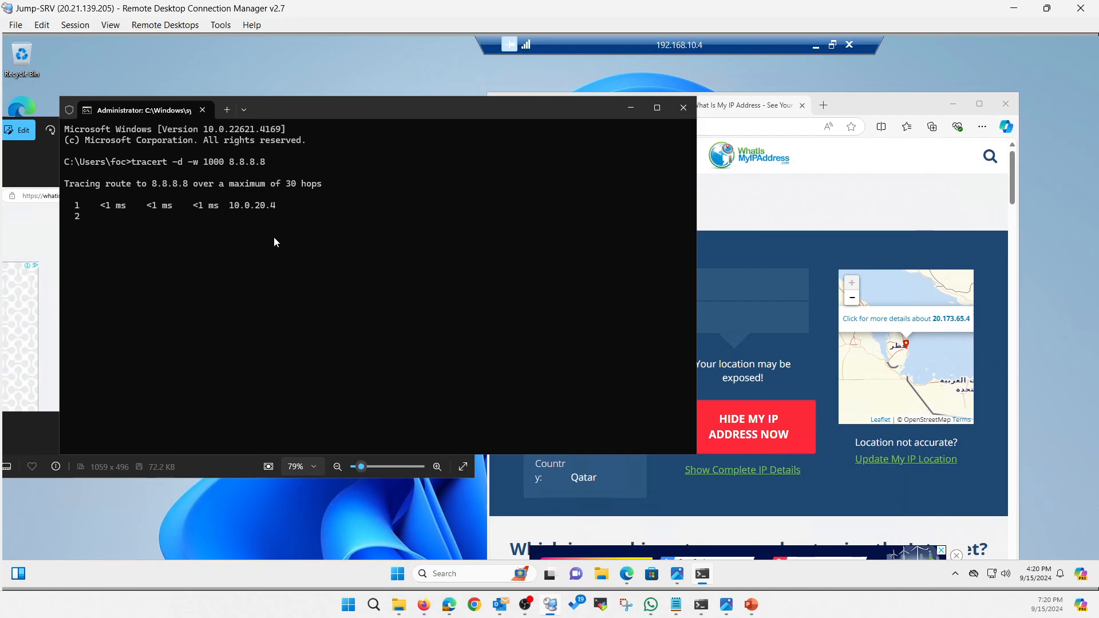
{"action": "left_click_drag", "start_coordinate": [224, 209], "coordinate": [221, 209]}
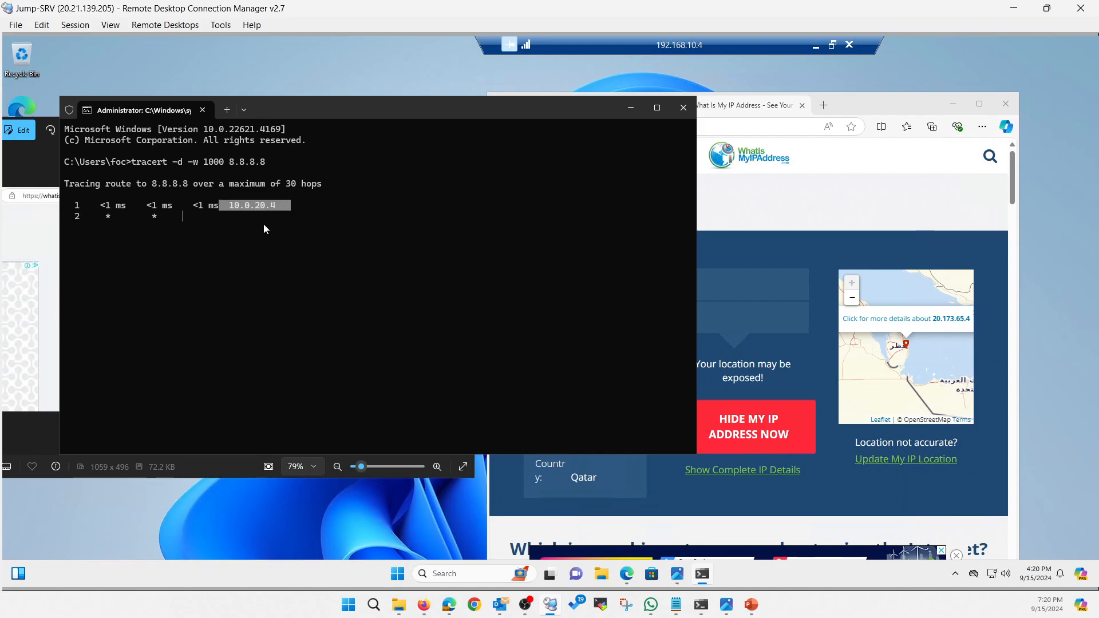
{"action": "left_click", "coordinate": [276, 220]}
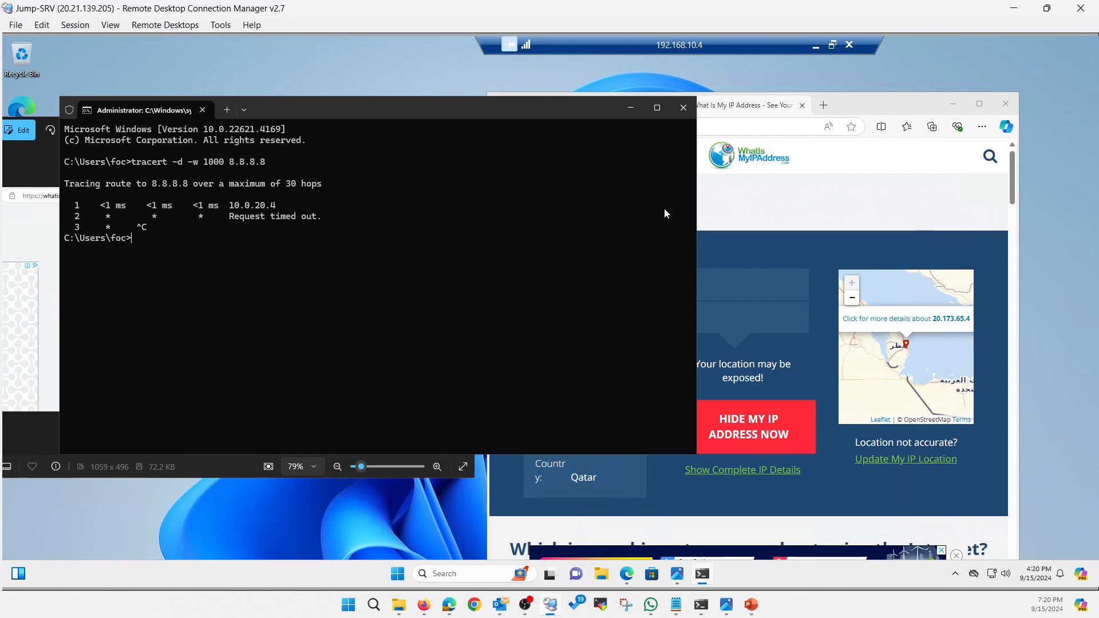
Switch to the FortiGate web console in Firefox, open the Forward Traffic log, and refresh it.
{"action": "left_click", "coordinate": [818, 50]}
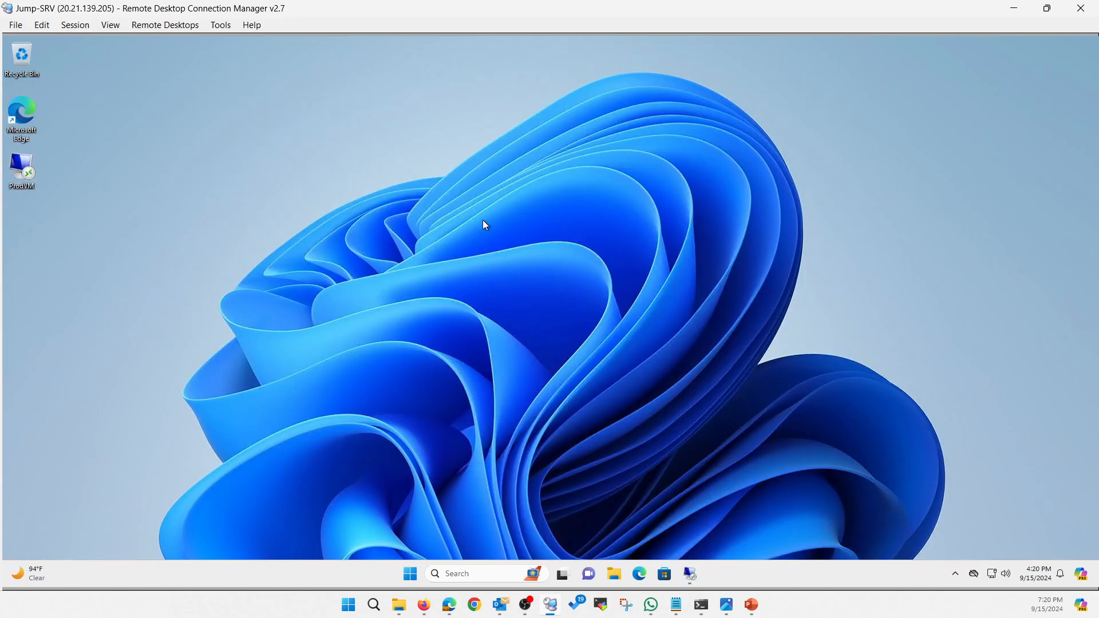
{"action": "left_click", "coordinate": [1014, 8]}
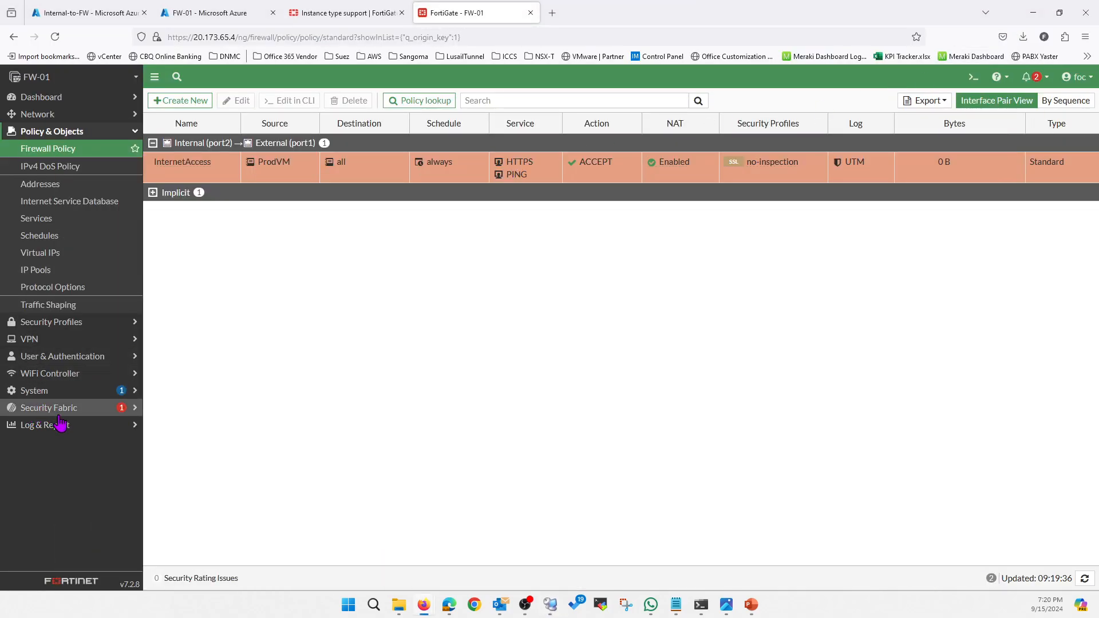
{"action": "left_click", "coordinate": [61, 424]}
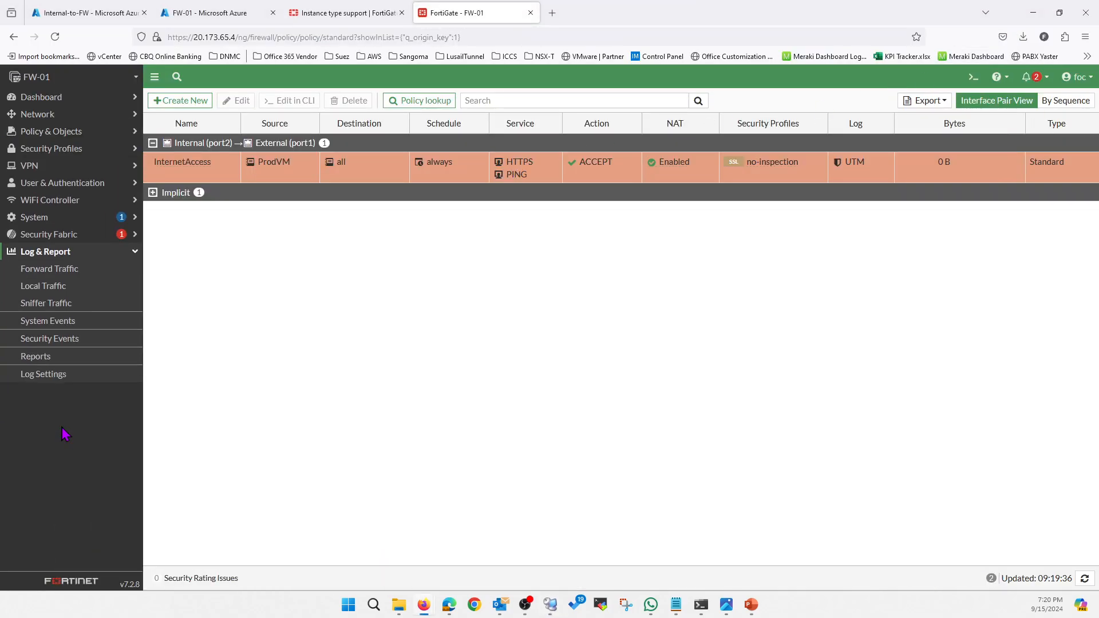
{"action": "left_click", "coordinate": [65, 276]}
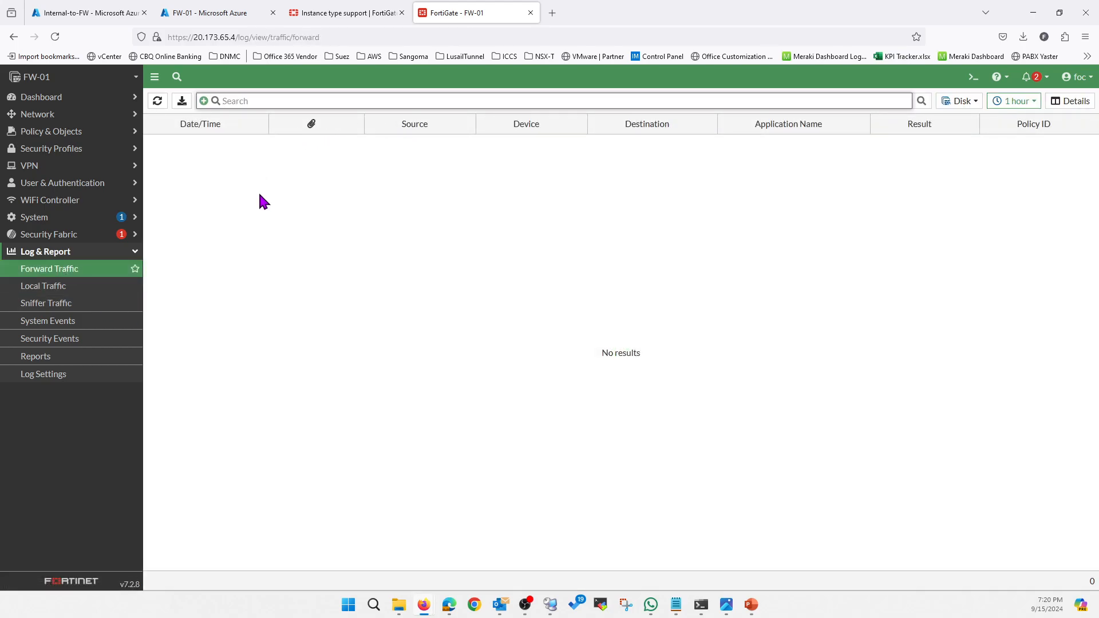
{"action": "left_click", "coordinate": [158, 101]}
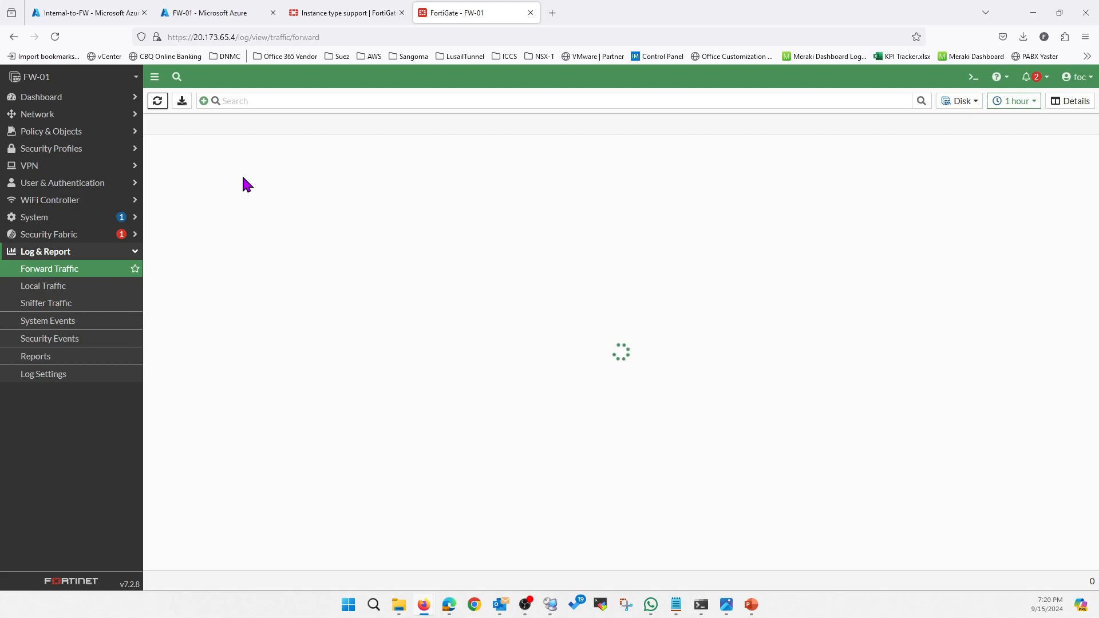
Switch back to the VM session in Remote Desktop Connection Manager and start a continuous ping with ping 8.8.8.8 -t.
{"action": "left_click", "coordinate": [552, 603]}
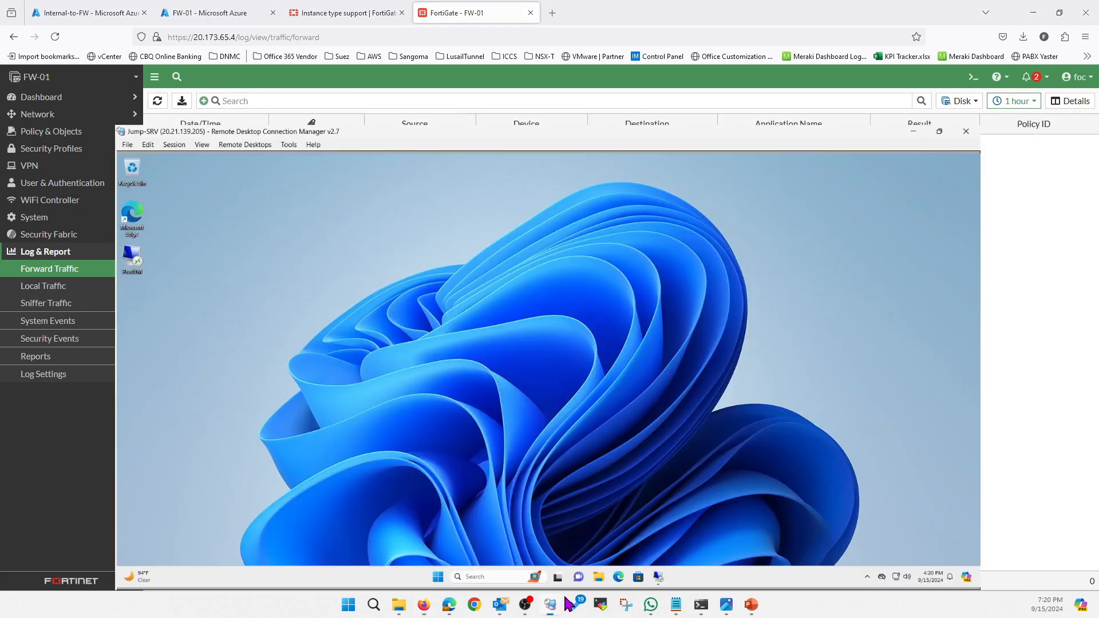
{"action": "left_click", "coordinate": [692, 575]}
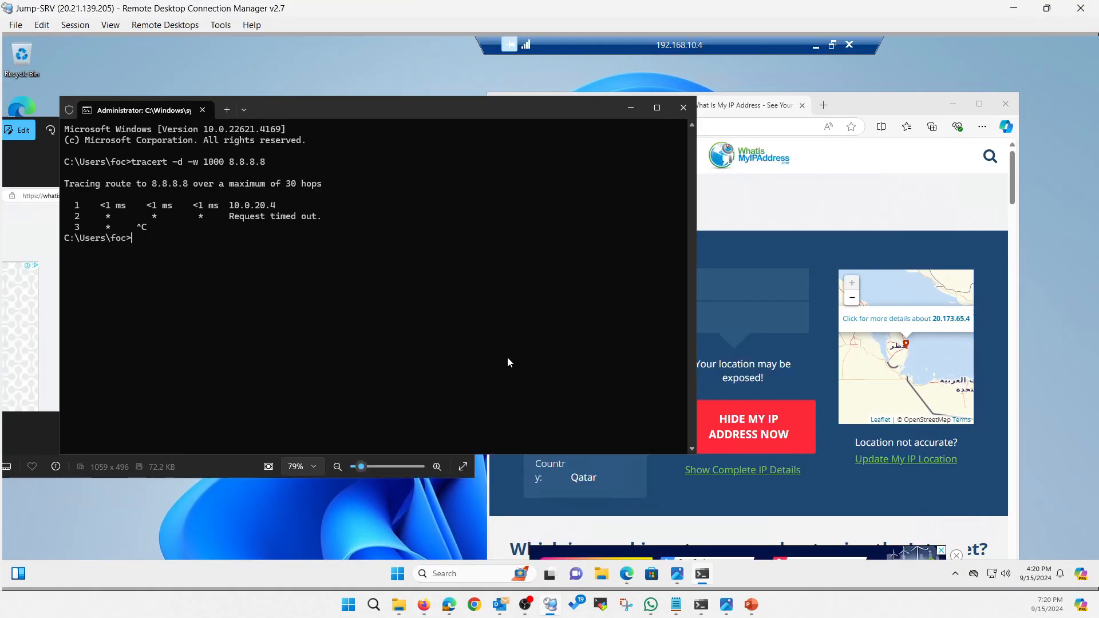
{"action": "type", "text": "ping"}
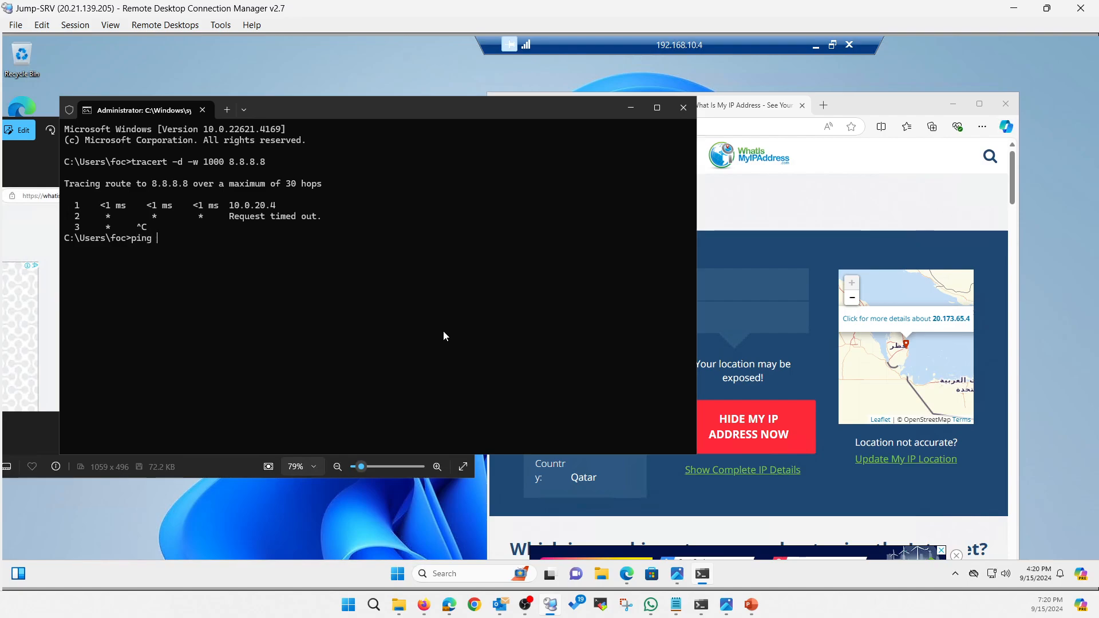
{"action": "type", "text": " 8.8.8.8 -t"}
{"action": "key", "text": "Return"}
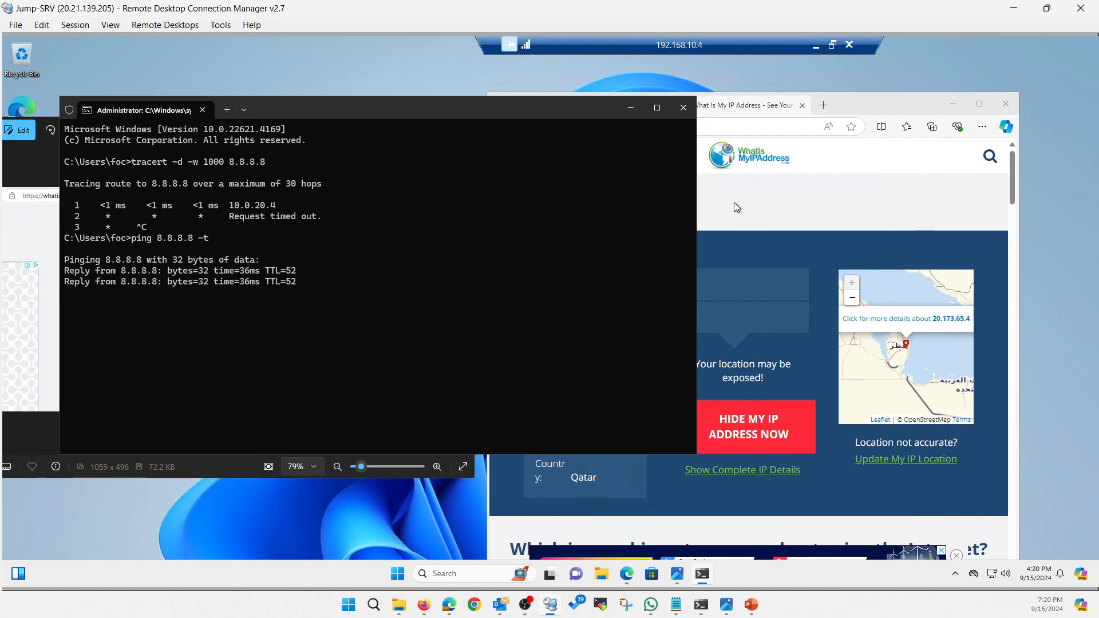
Return to the FortiGate console and refresh the Forward Traffic log repeatedly to look for the ping traffic.
{"action": "left_click", "coordinate": [815, 48]}
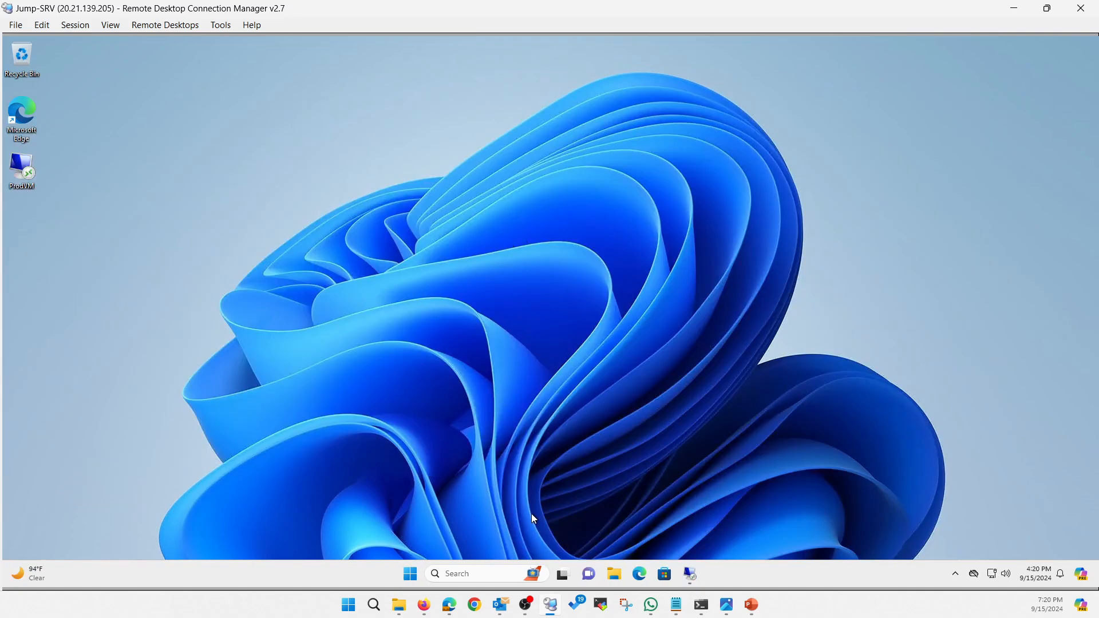
{"action": "left_click", "coordinate": [1019, 11]}
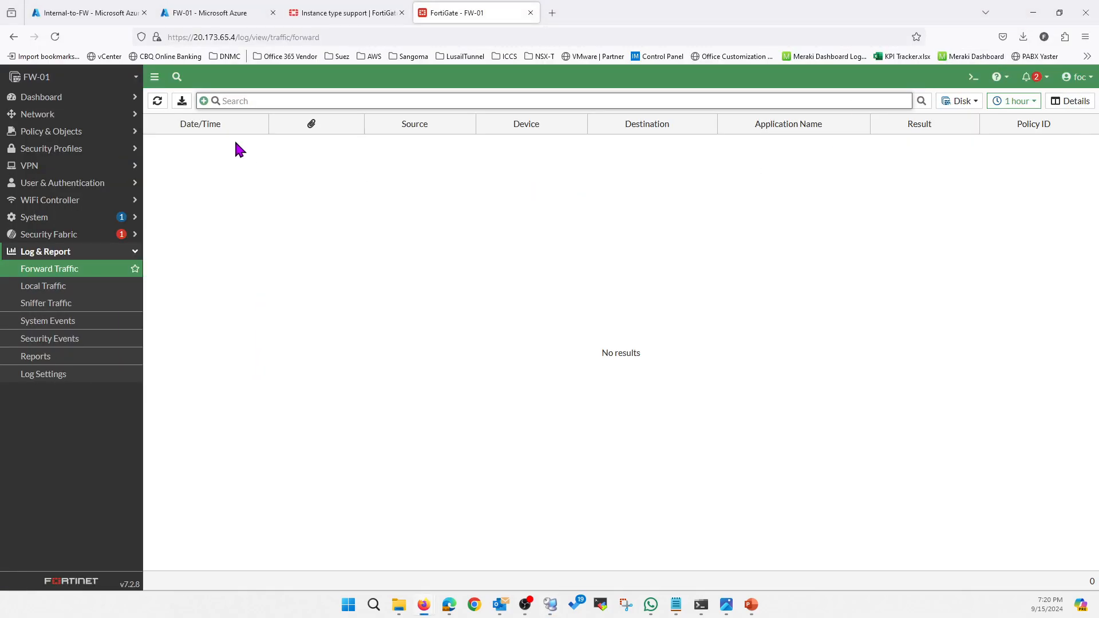
{"action": "left_click", "coordinate": [158, 101]}
{"action": "left_click", "coordinate": [158, 102]}
{"action": "left_click", "coordinate": [157, 102]}
Review the FortiGate network interfaces and the traffic volume on the InternetAccess firewall policy.
{"action": "left_click", "coordinate": [60, 117]}
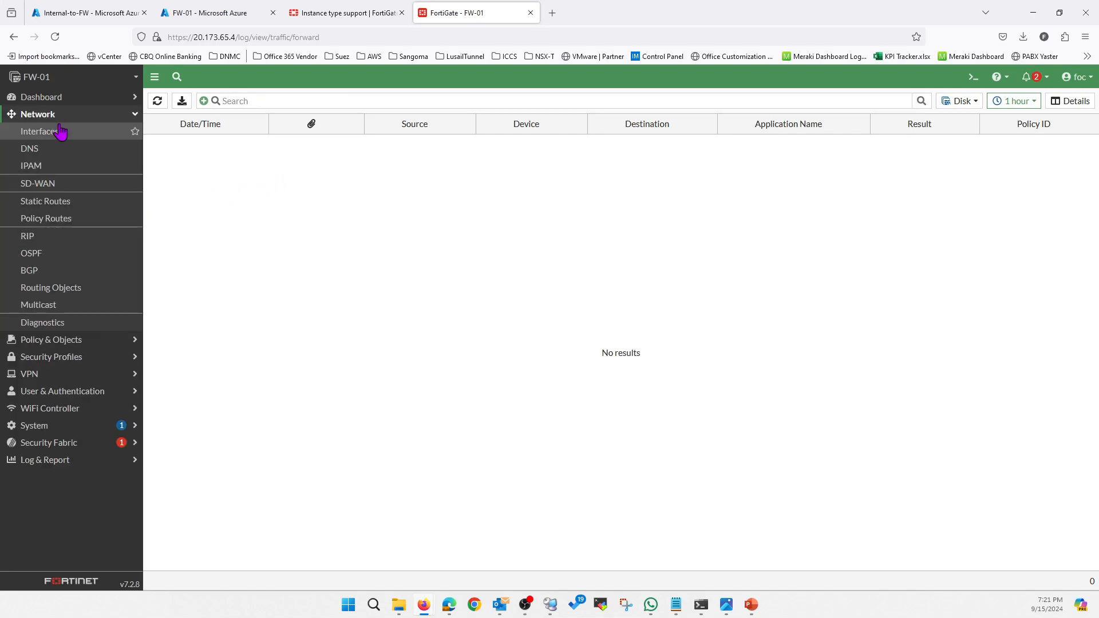
{"action": "left_click", "coordinate": [57, 131]}
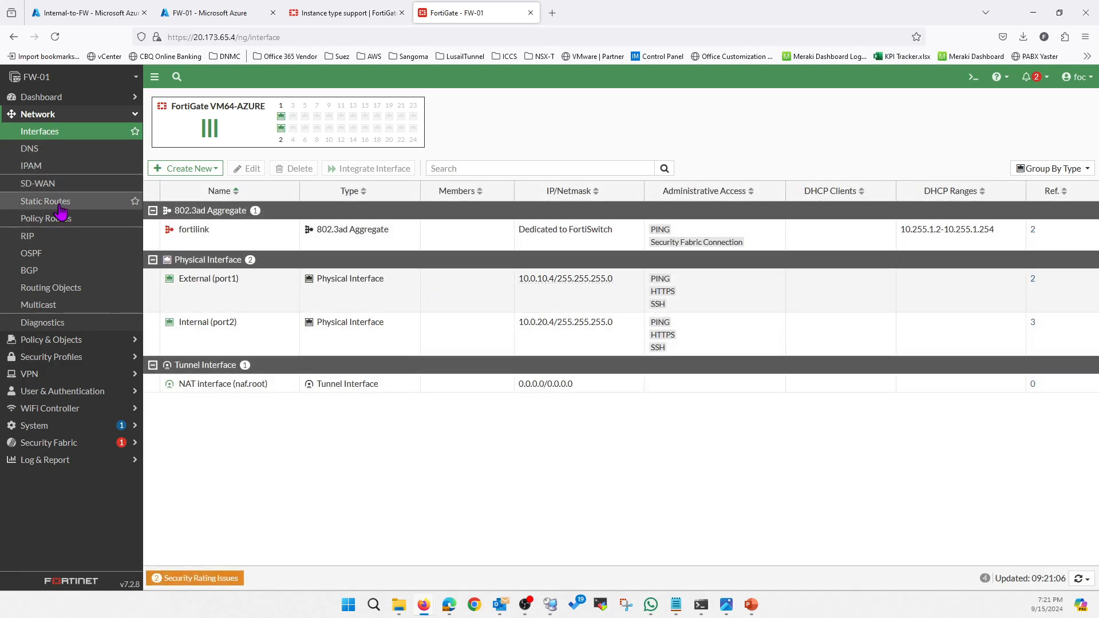
{"action": "left_click", "coordinate": [65, 342]}
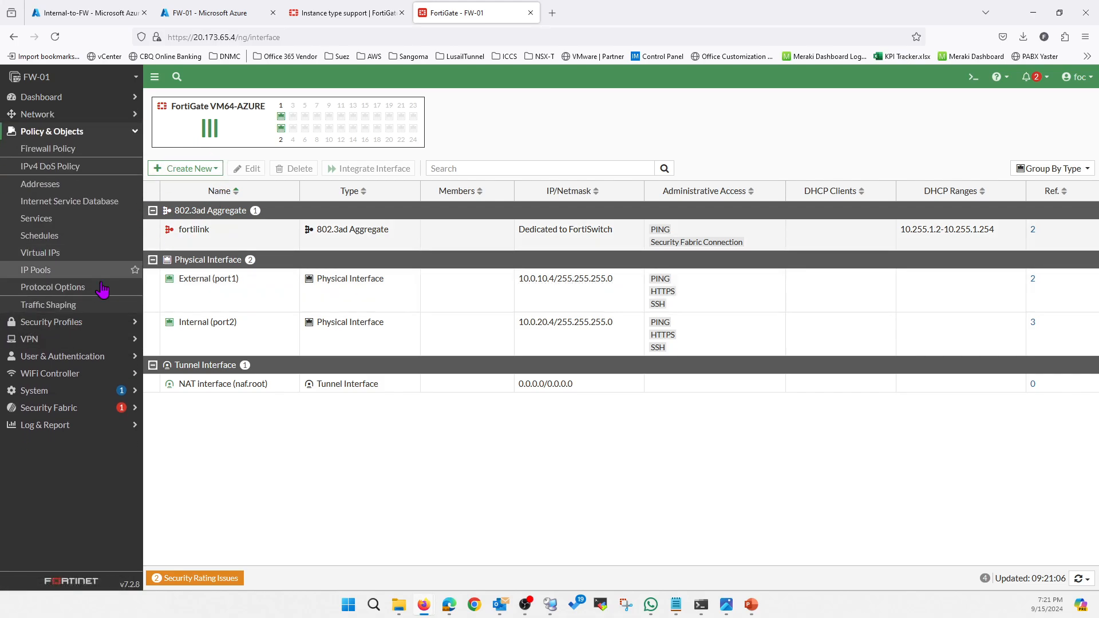
{"action": "left_click", "coordinate": [65, 150]}
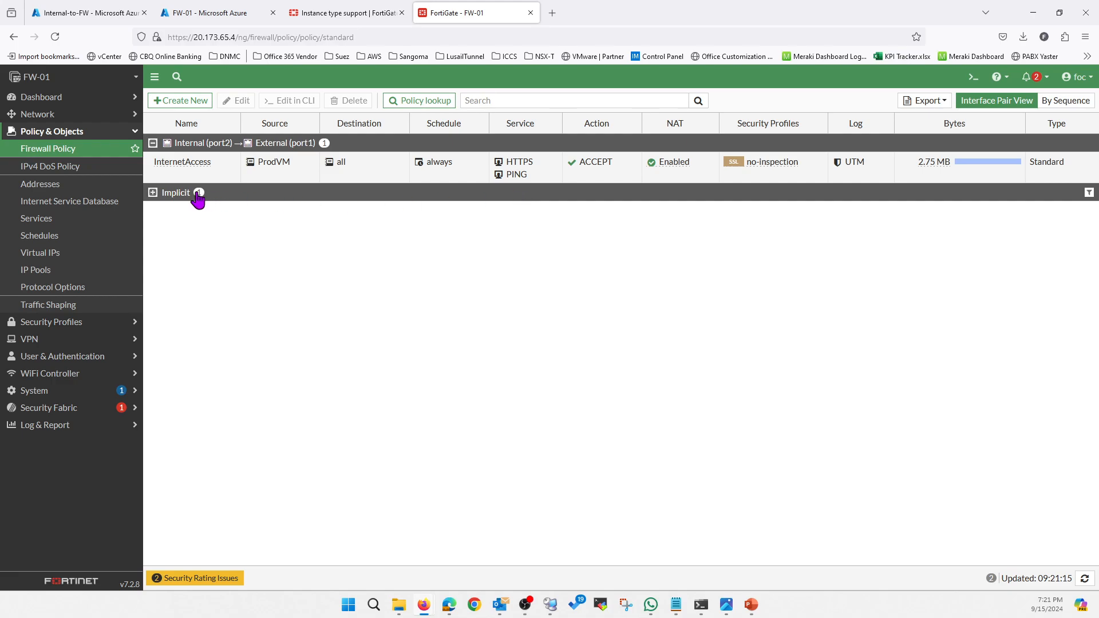
Reopen the Forward Traffic log from the firewall policy list and refresh it twice to check for entries.
{"action": "left_click", "coordinate": [45, 425]}
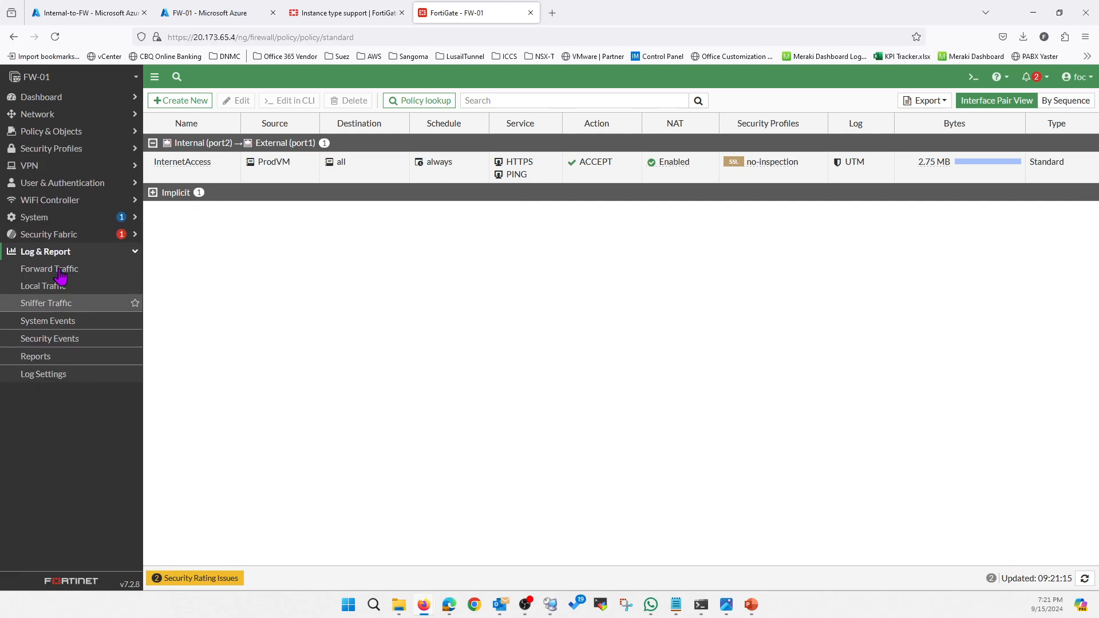
{"action": "left_click", "coordinate": [51, 268]}
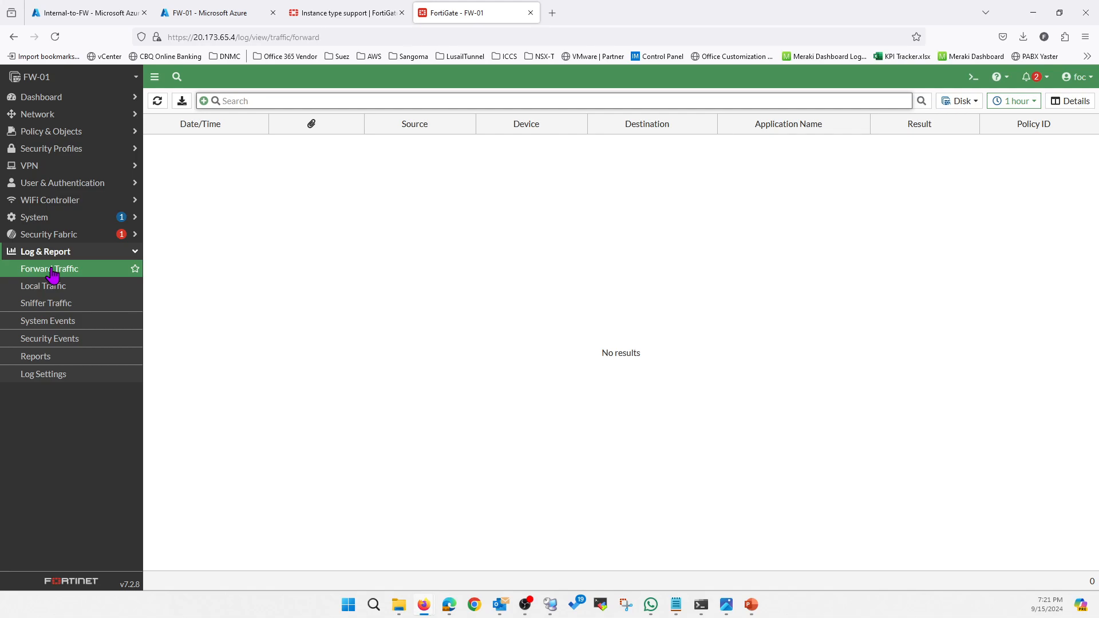
{"action": "left_click", "coordinate": [158, 102]}
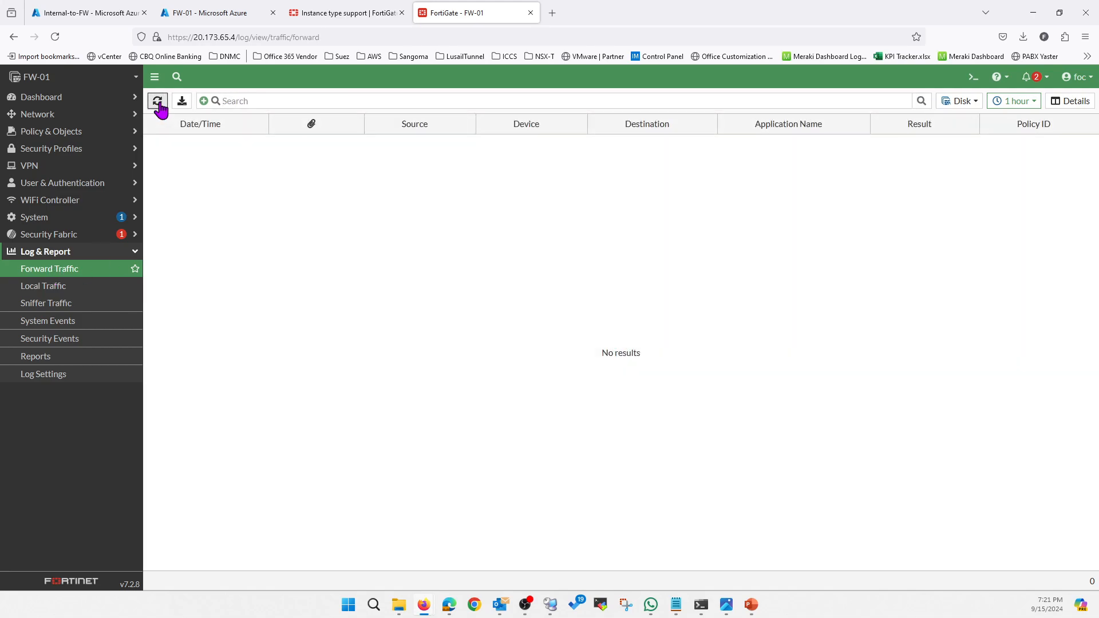
{"action": "left_click", "coordinate": [158, 101]}
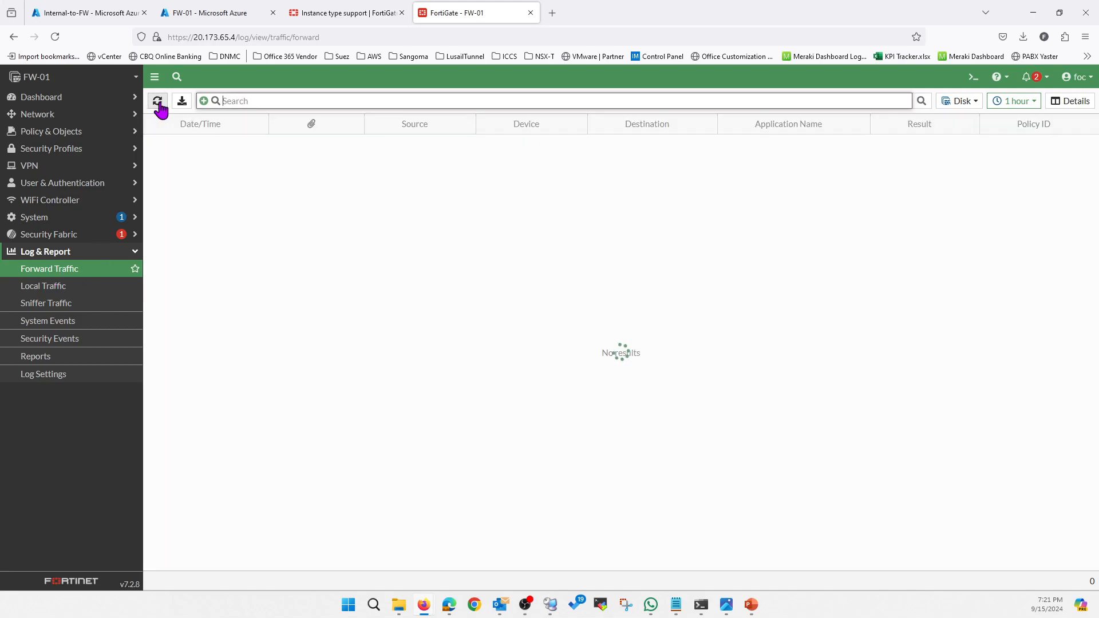
Check the interface list again and open the dashboard status page to review the firewall's system information.
{"action": "left_click", "coordinate": [53, 117]}
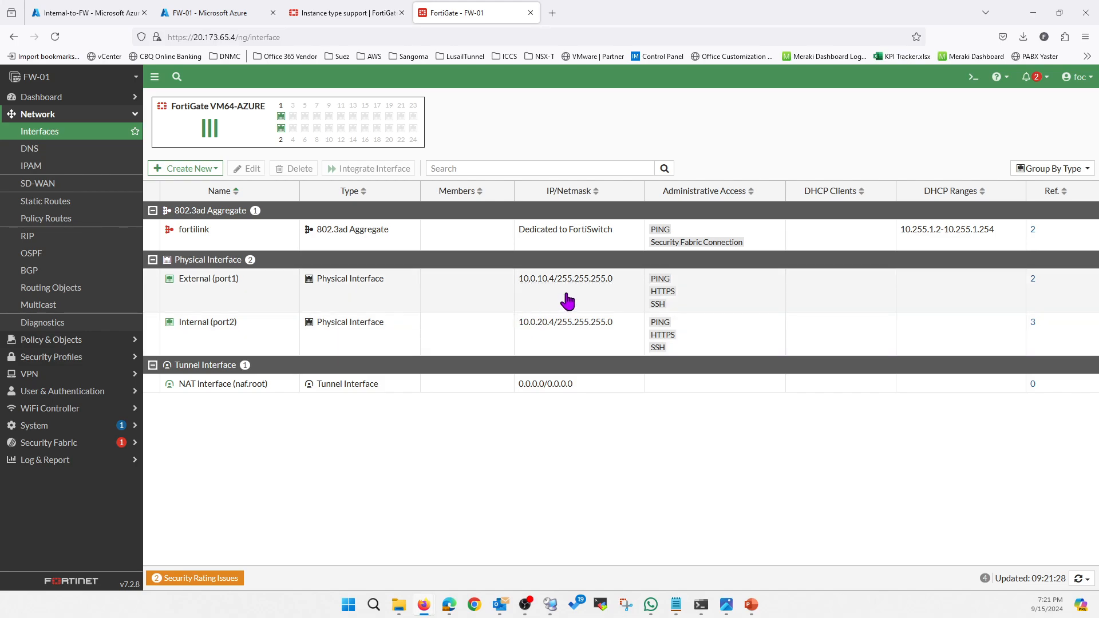
{"action": "left_click", "coordinate": [53, 98]}
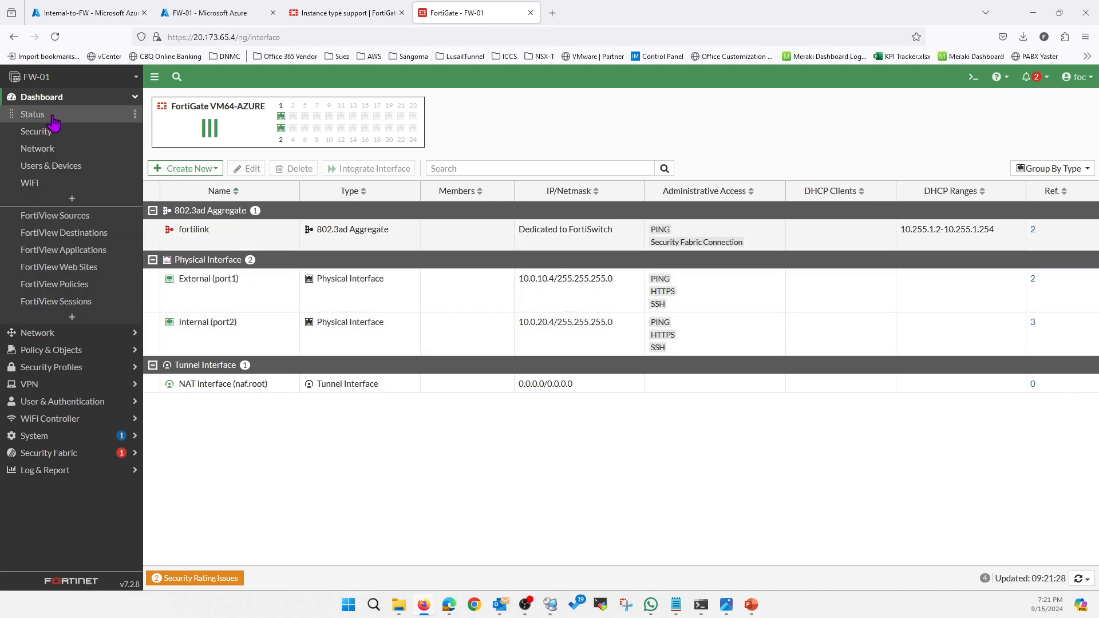
{"action": "left_click", "coordinate": [52, 118]}
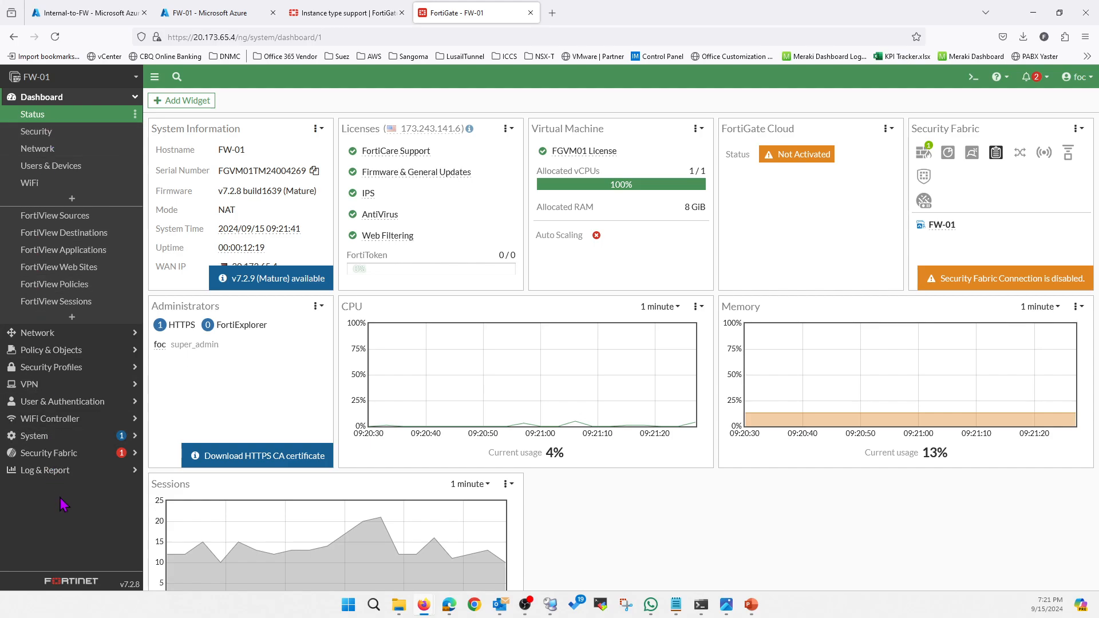
Refresh the Forward Traffic log once more and open the Local Traffic log to examine its entries.
{"action": "left_click", "coordinate": [68, 471]}
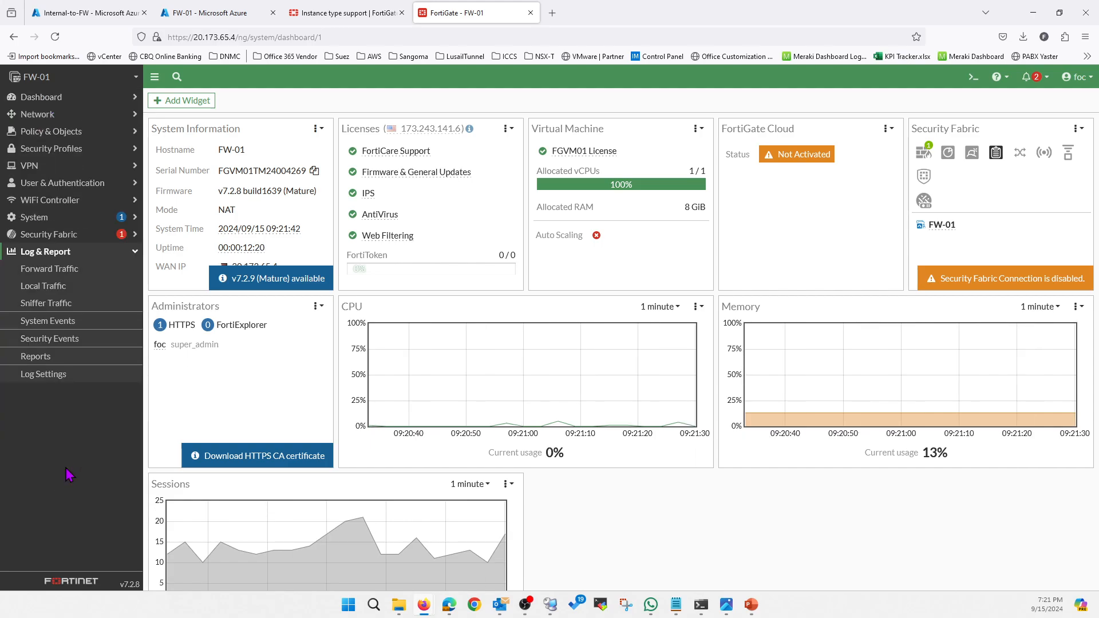
{"action": "left_click", "coordinate": [57, 273]}
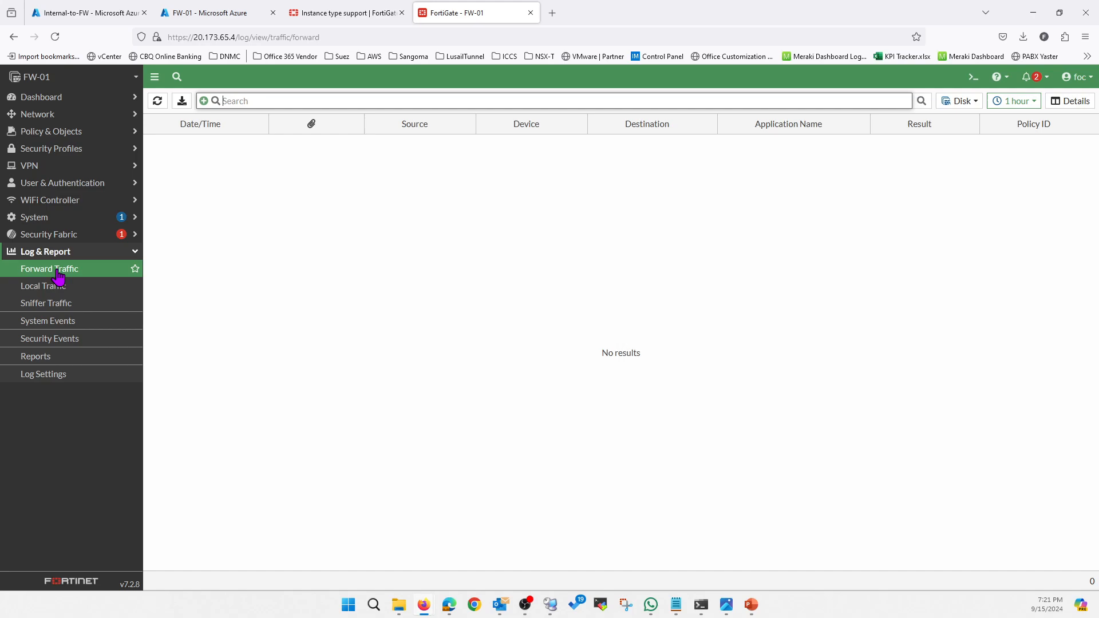
{"action": "left_click", "coordinate": [157, 103]}
{"action": "left_click", "coordinate": [86, 285]}
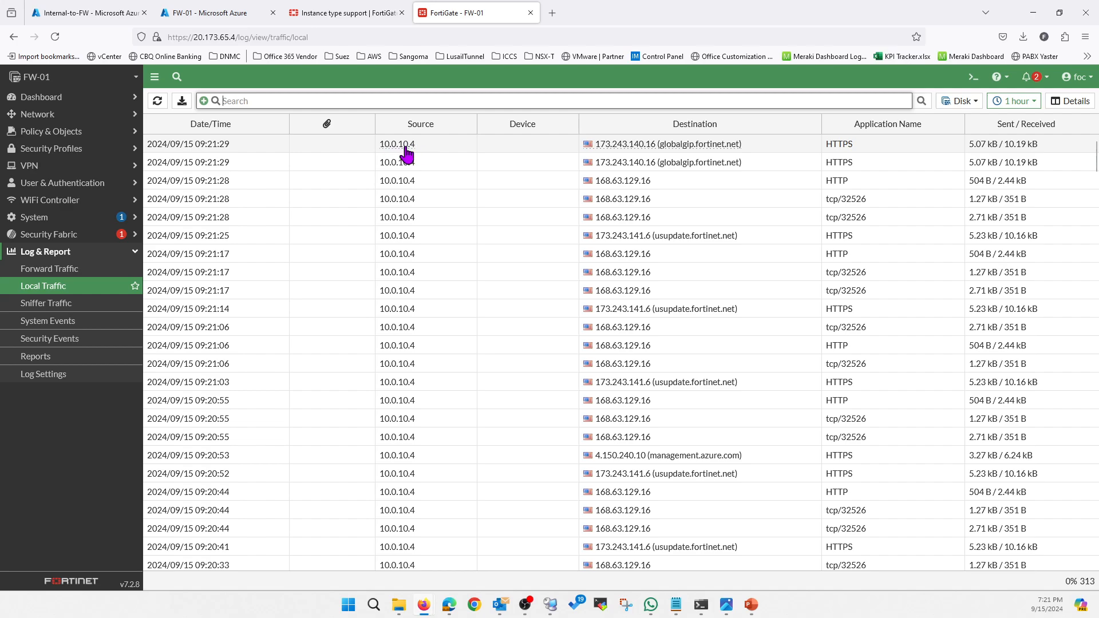
Return to the Forward Traffic log and refresh it repeatedly to check for new entries.
{"action": "left_click", "coordinate": [53, 272]}
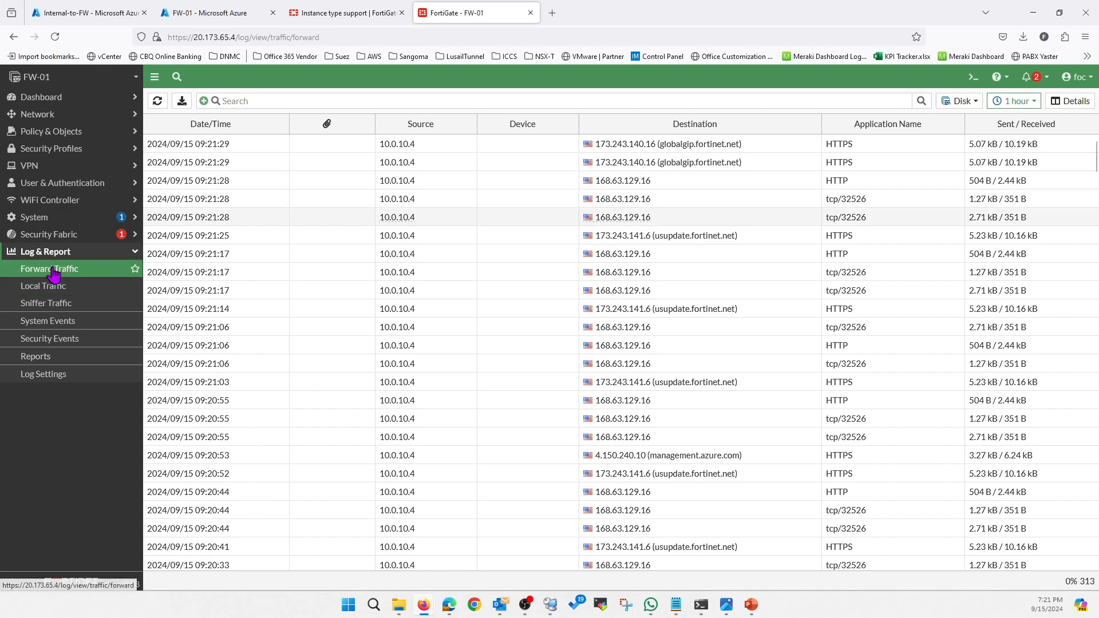
{"action": "left_click", "coordinate": [158, 106]}
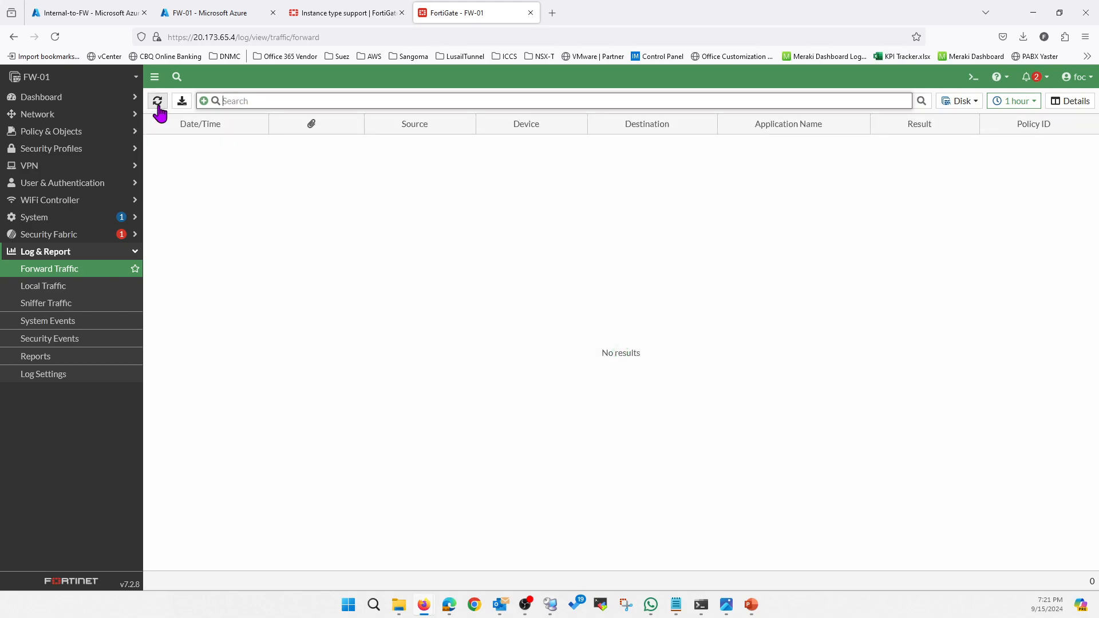
{"action": "left_click", "coordinate": [158, 106]}
{"action": "left_click", "coordinate": [158, 105]}
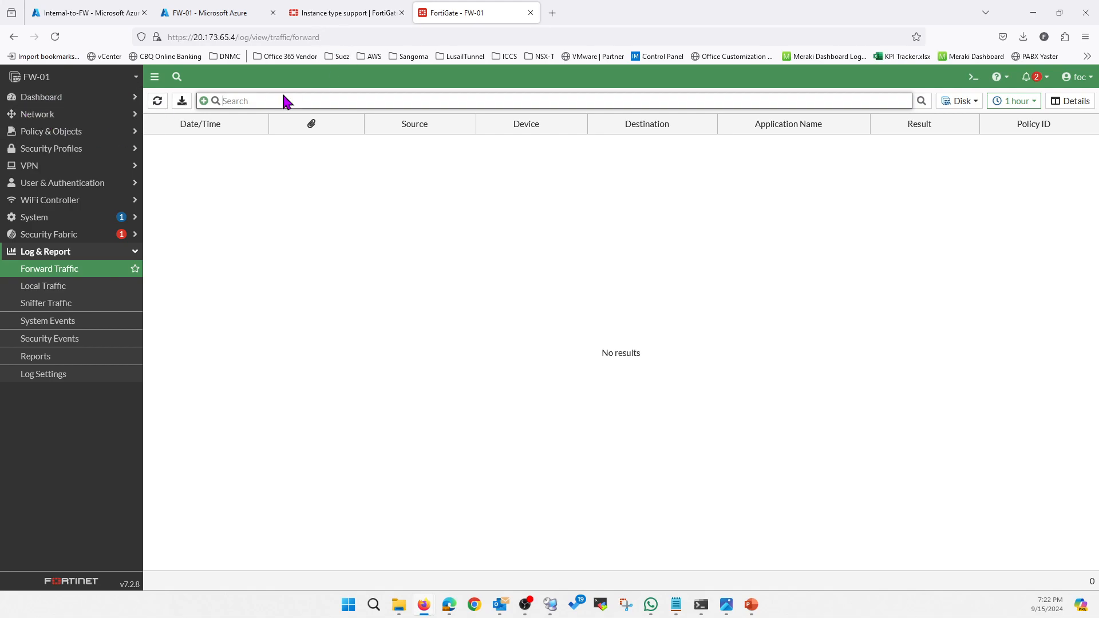
Open the network interface list and check the address of the Internal (port2) interface.
{"action": "left_click", "coordinate": [40, 98]}
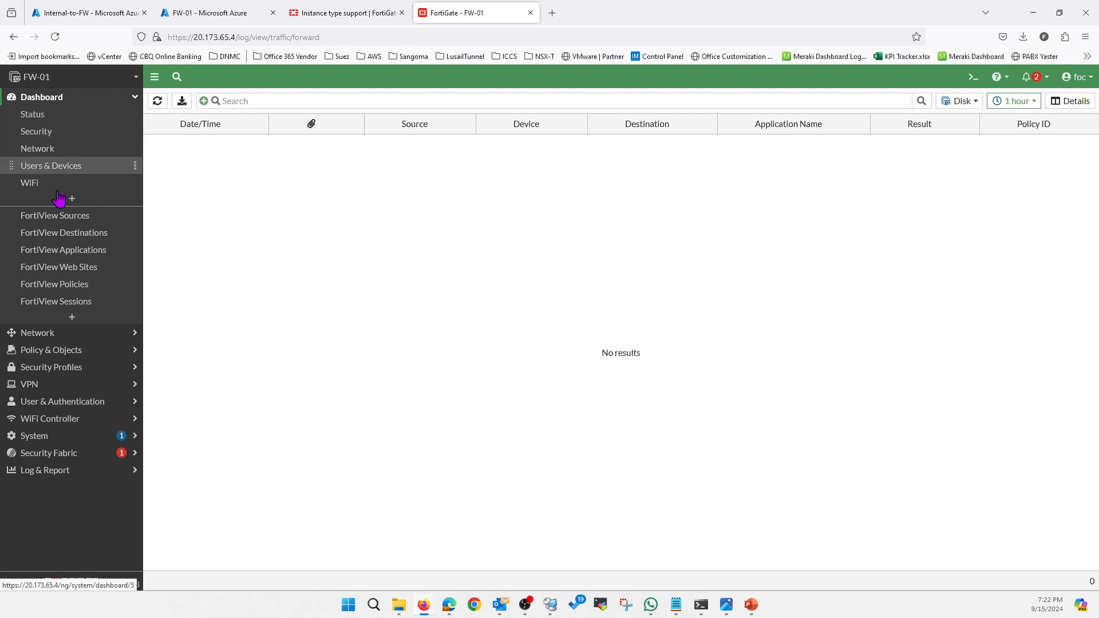
{"action": "left_click", "coordinate": [55, 337]}
{"action": "left_click", "coordinate": [63, 133]}
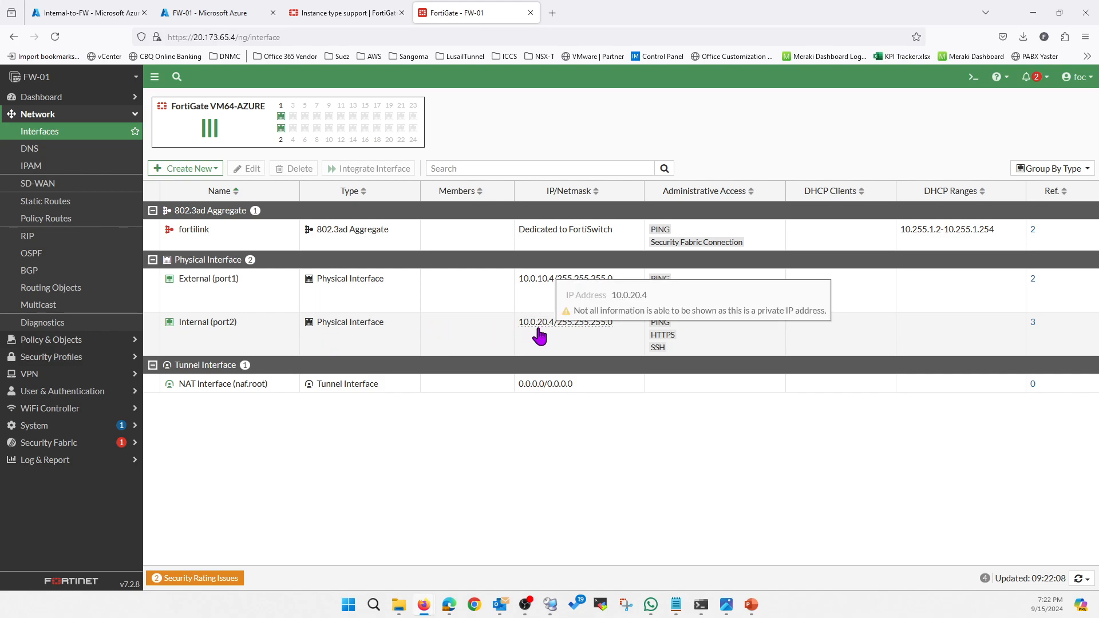
Switch to the ProdVM session in Remote Desktop Connection Manager and stop the continuous ping to 8.8.8.8.
{"action": "left_click", "coordinate": [550, 604]}
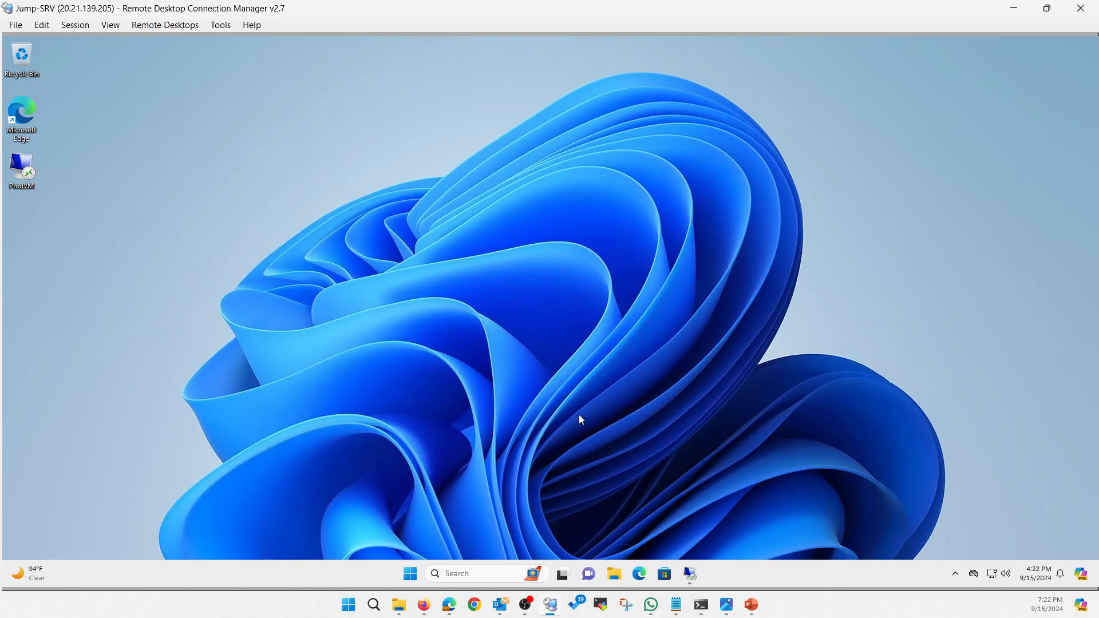
{"action": "left_click", "coordinate": [700, 579]}
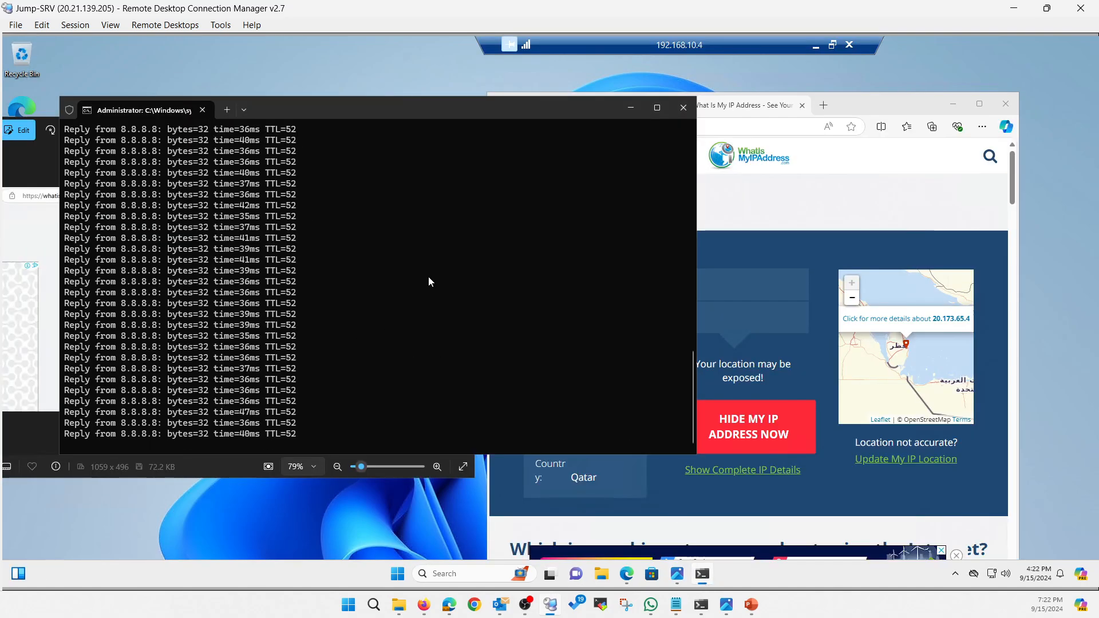
{"action": "key", "text": "ctrl+c"}
{"action": "key", "text": "Return"}
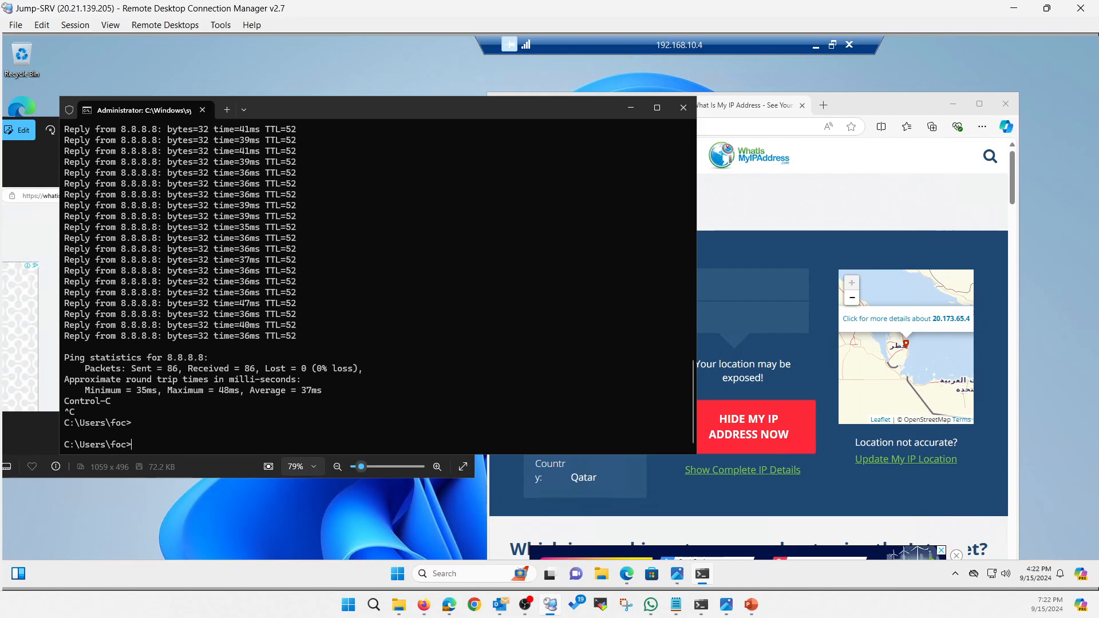
Trace the route to 8.8.8.8 with tracert -d -w 1000, stop it after the first hop, and minimize the command window.
{"action": "key", "text": "Up"}
{"action": "key", "text": "Up"}
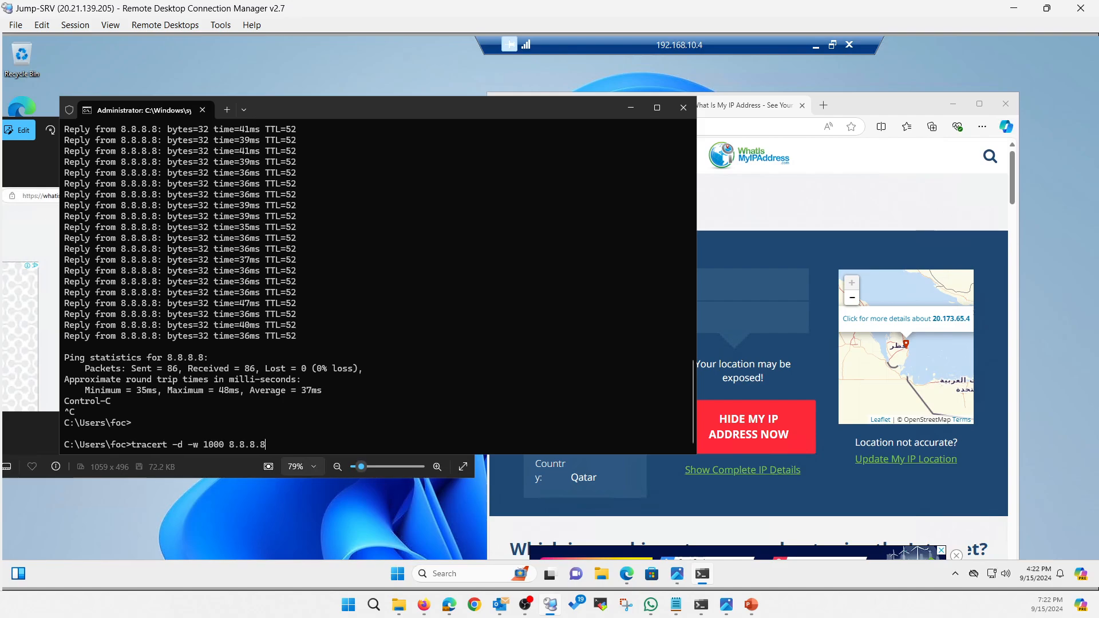
{"action": "key", "text": "Return"}
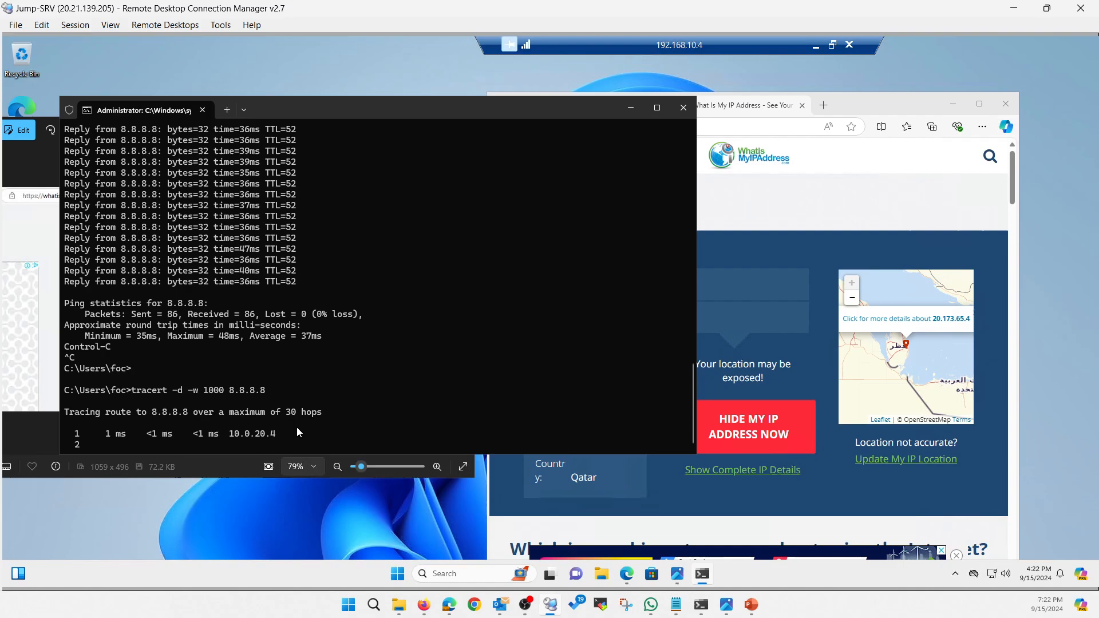
{"action": "key", "text": "ctrl+c"}
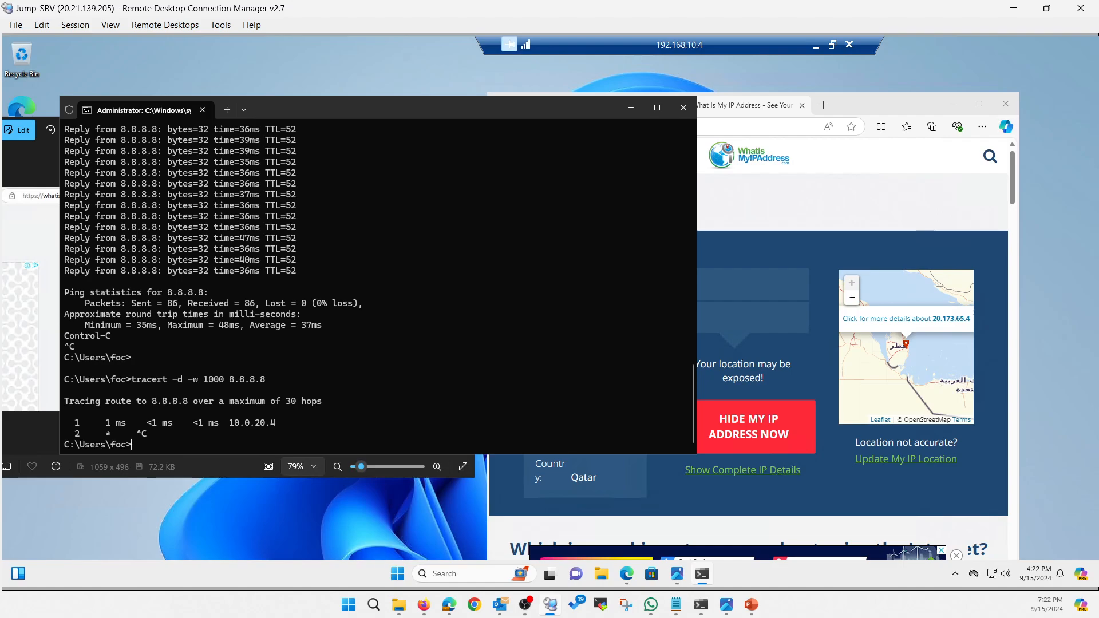
{"action": "left_click", "coordinate": [630, 109]}
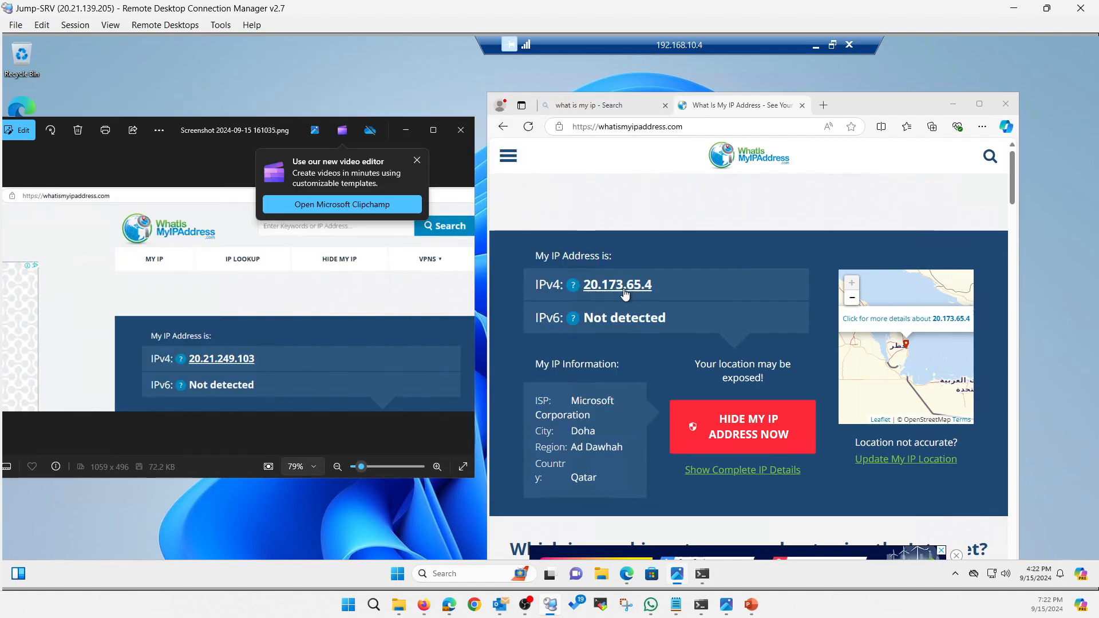
Switch to the Azure portal and review the Internal-to-FW routes and FW-01's network settings, selecting the FW-01-Nic1 primary interface.
{"action": "left_click", "coordinate": [1012, 9]}
{"action": "left_click", "coordinate": [93, 16]}
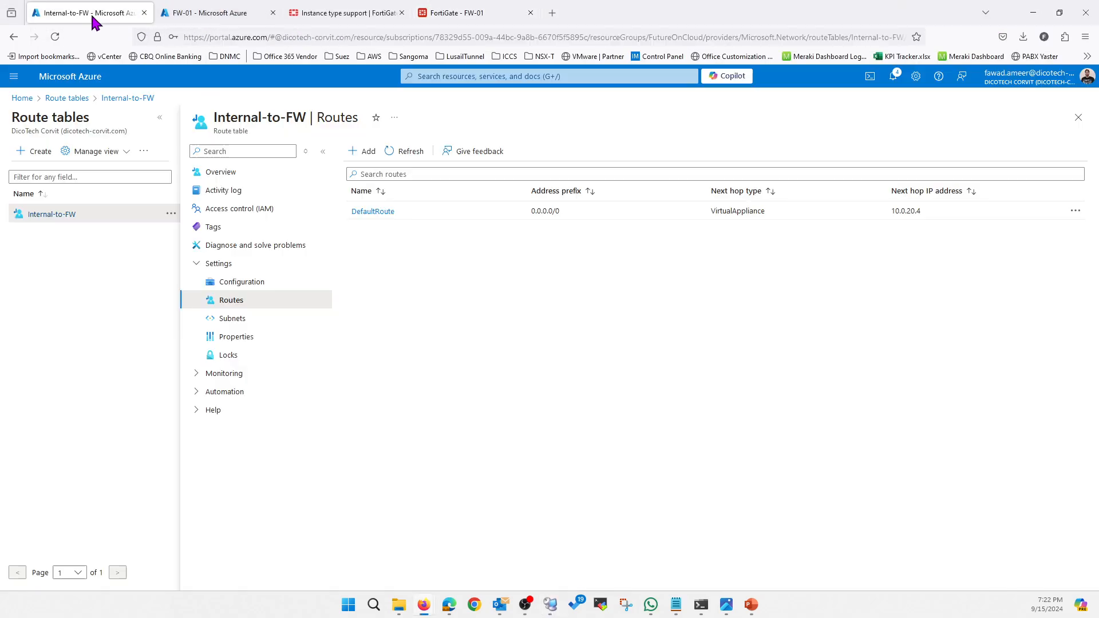
{"action": "left_click", "coordinate": [191, 13]}
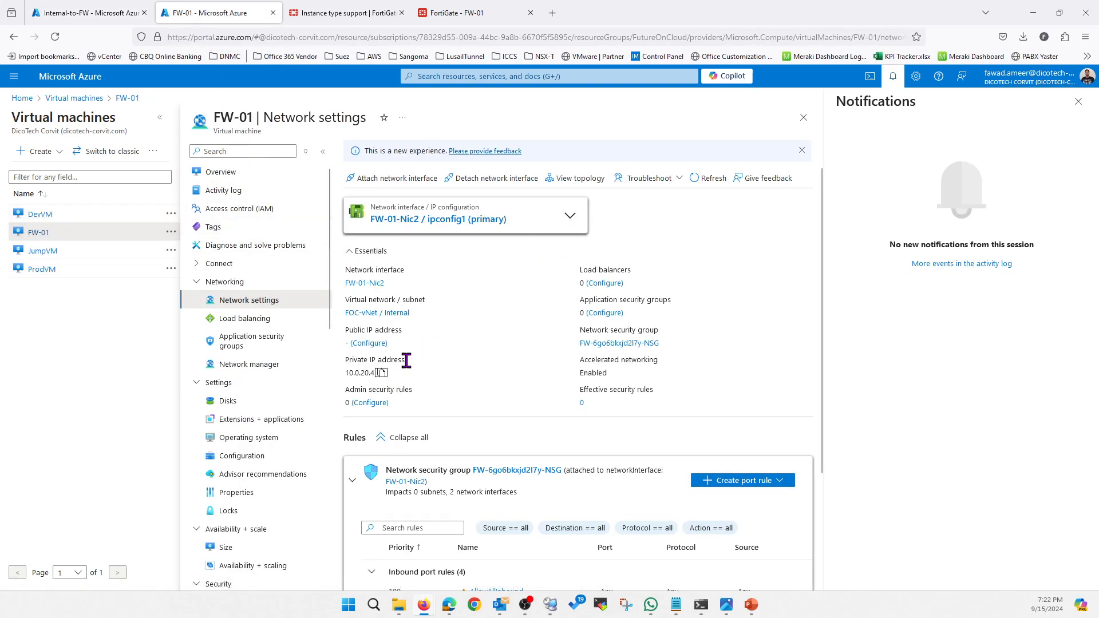
{"action": "left_click", "coordinate": [568, 215]}
{"action": "left_click", "coordinate": [438, 241]}
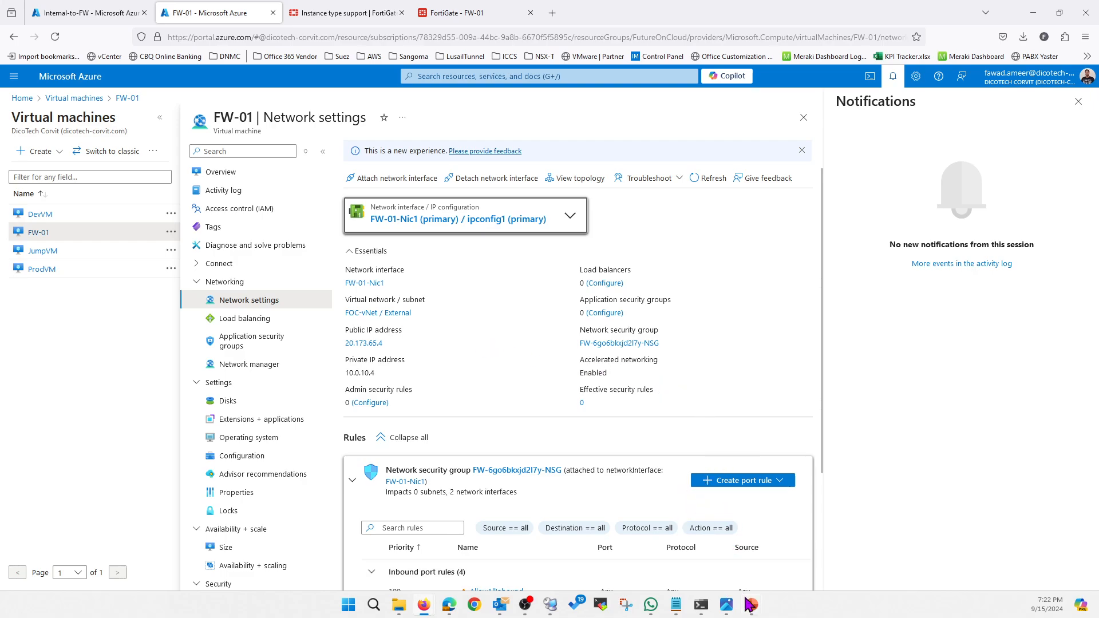
Switch to the PowerPoint slide show to review the FortiGate standalone architecture diagram.
{"action": "mouse_move", "coordinate": [751, 605]}
{"action": "left_click", "coordinate": [759, 566]}
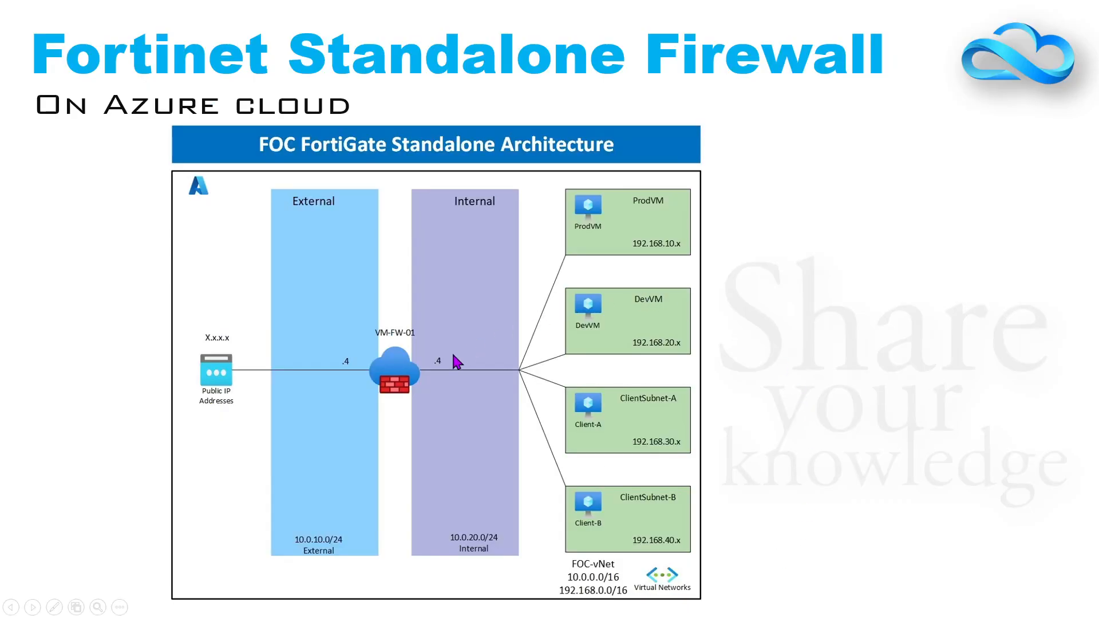